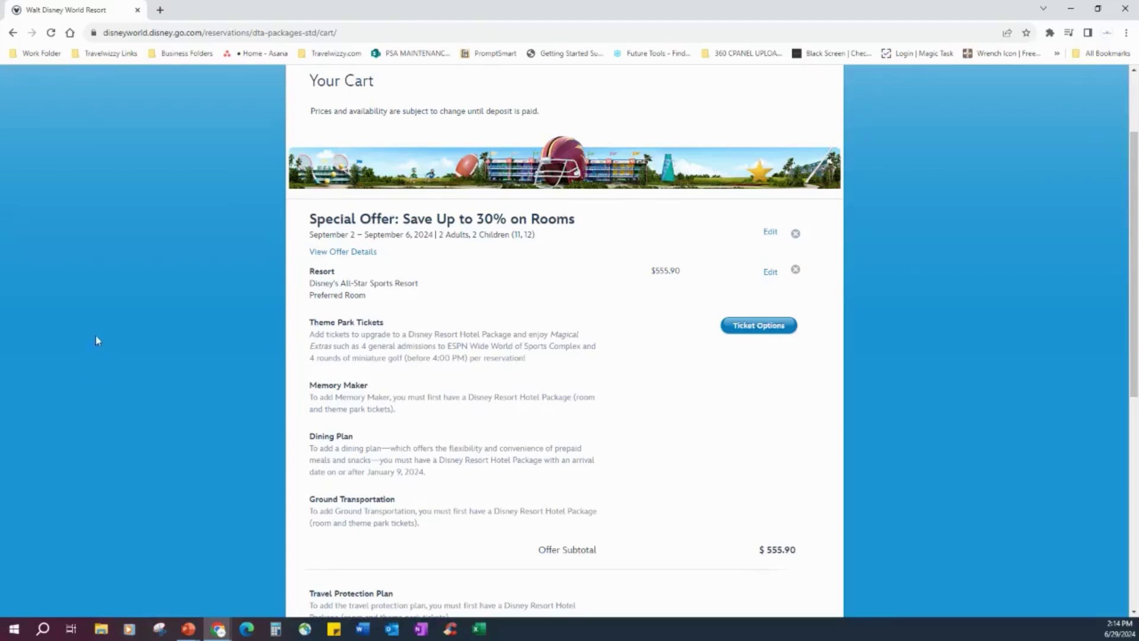
Step: Add 4-day tickets with the Park Hopper Option to the package, bringing the subtotal to $3,117.46
left_click(742, 328)
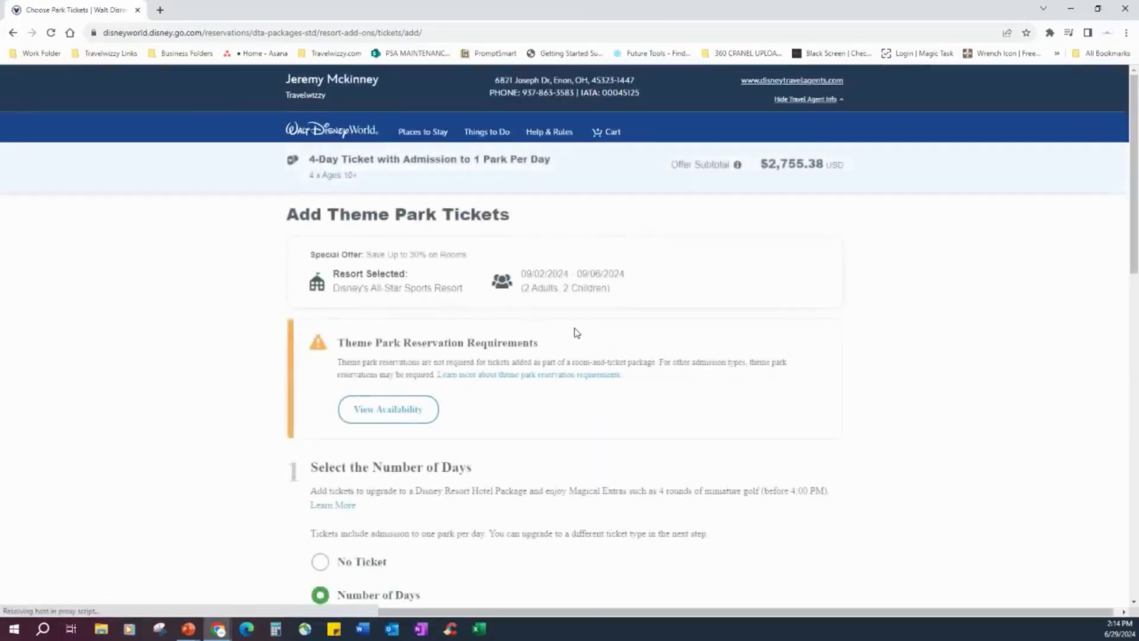
scroll(534, 338, "down", 6)
scroll(440, 329, "down", 1)
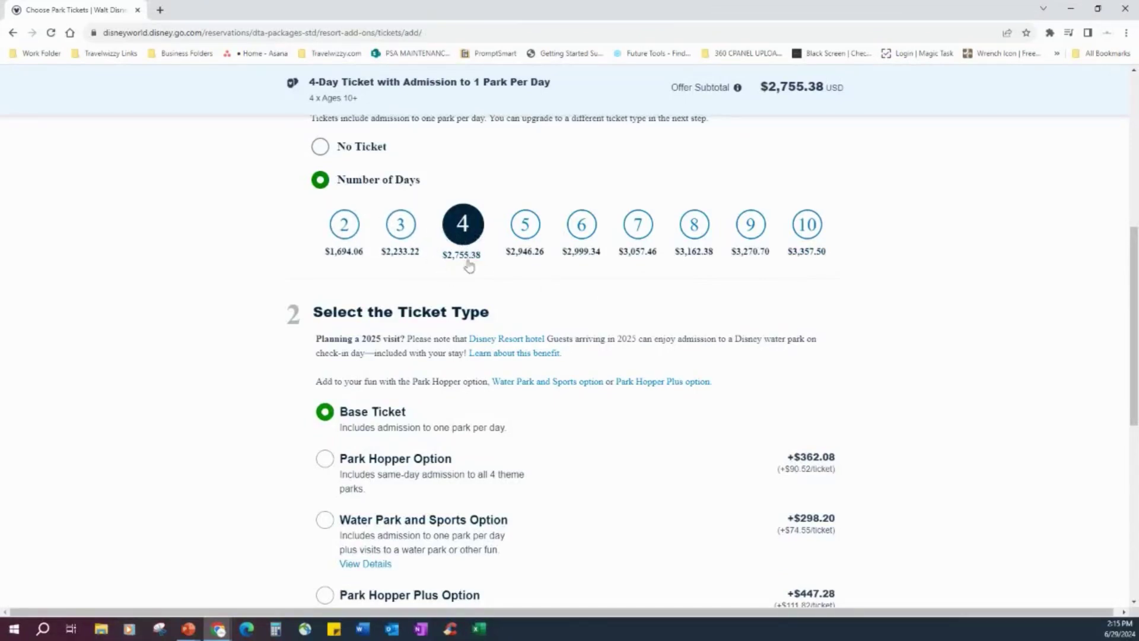
scroll(638, 478, "down", 2)
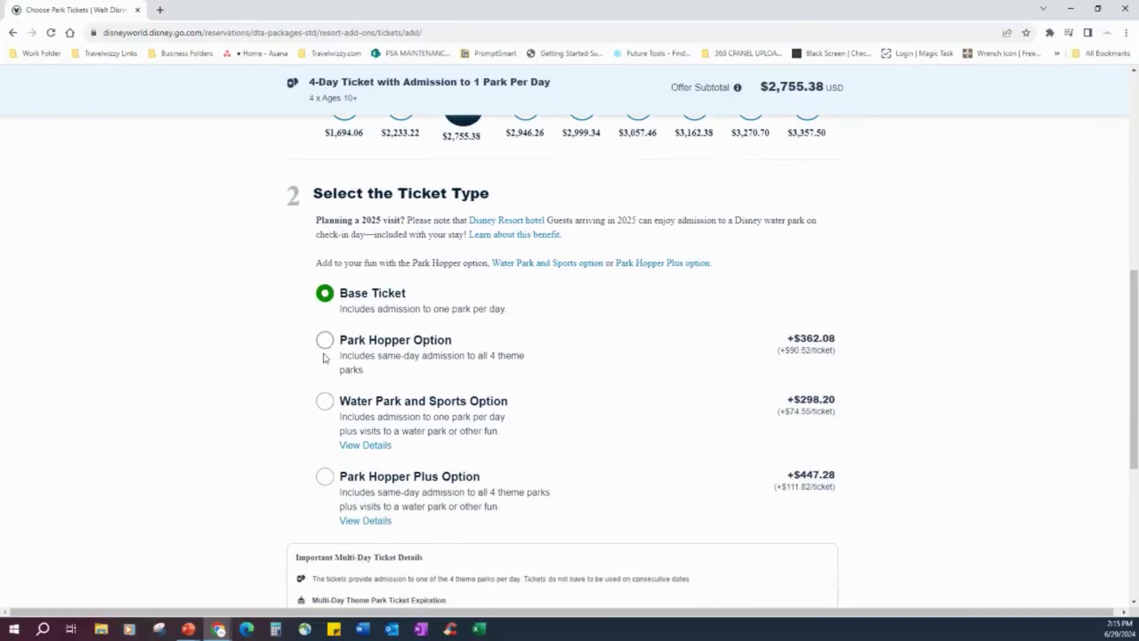
scroll(453, 353, "down", 2)
left_click(326, 224)
scroll(752, 368, "down", 3)
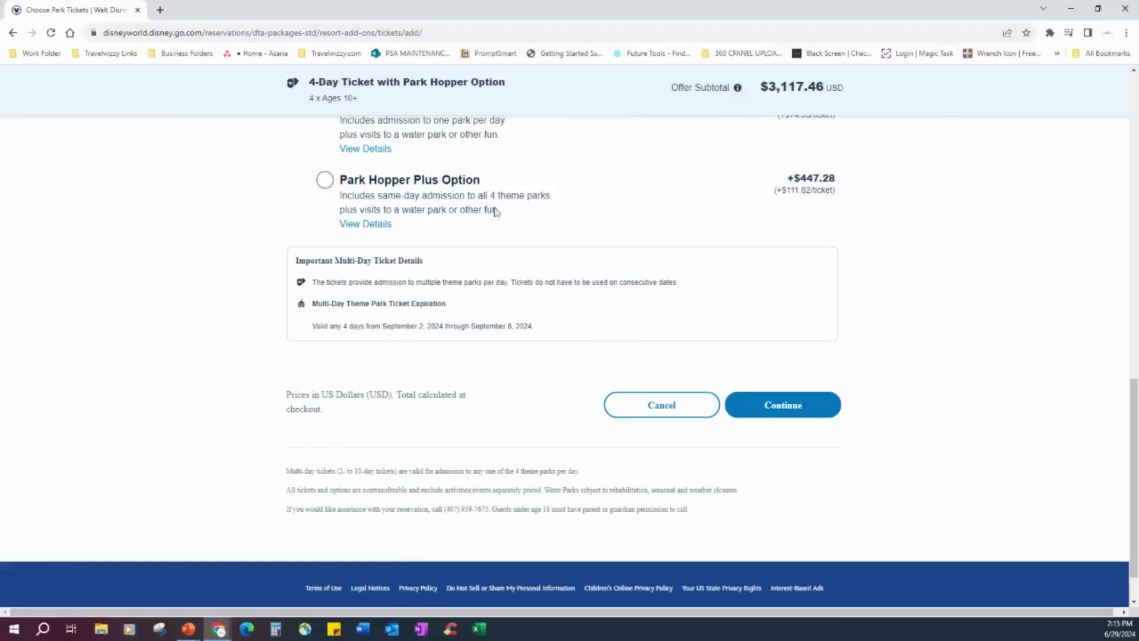
scroll(469, 255, "down", 1)
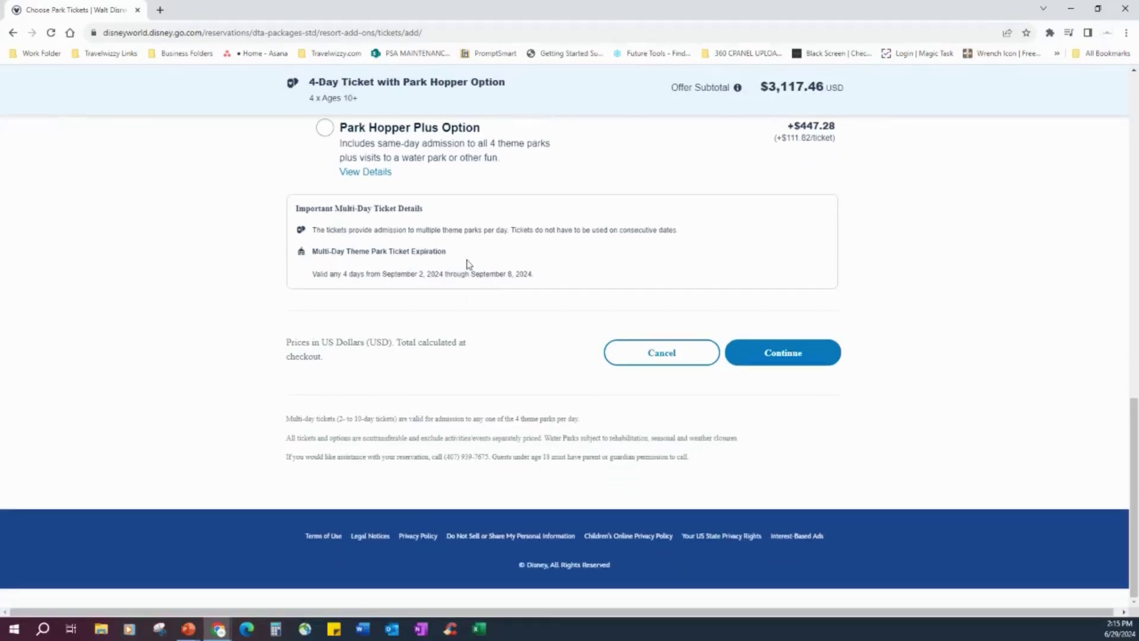
left_click(767, 355)
scroll(943, 347, "up", 3)
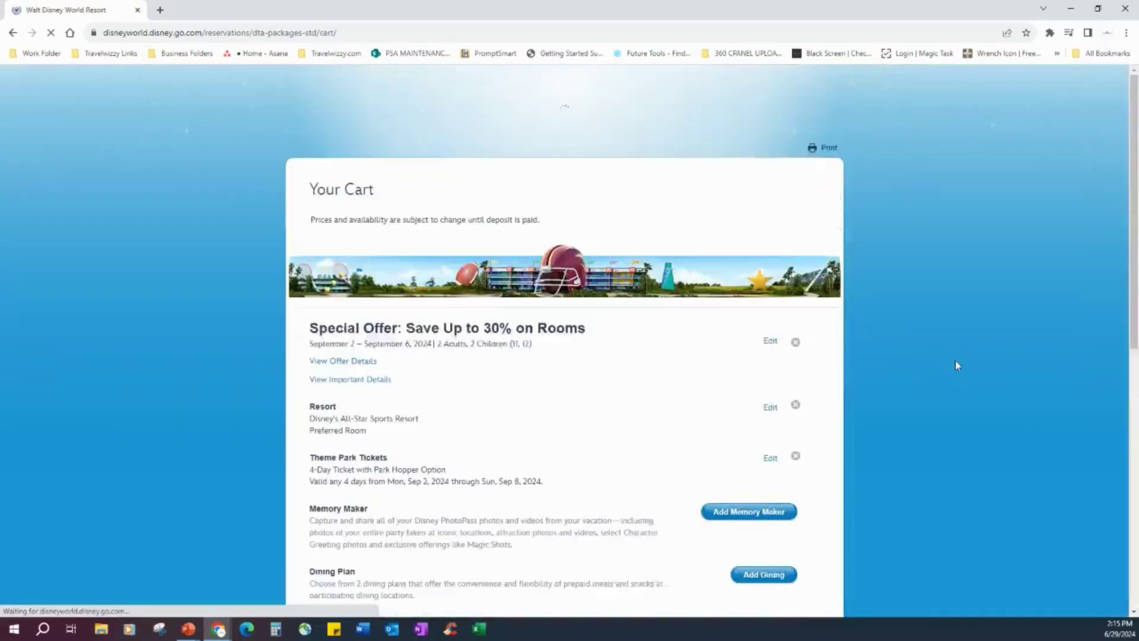
scroll(943, 365, "down", 4)
scroll(937, 356, "down", 1)
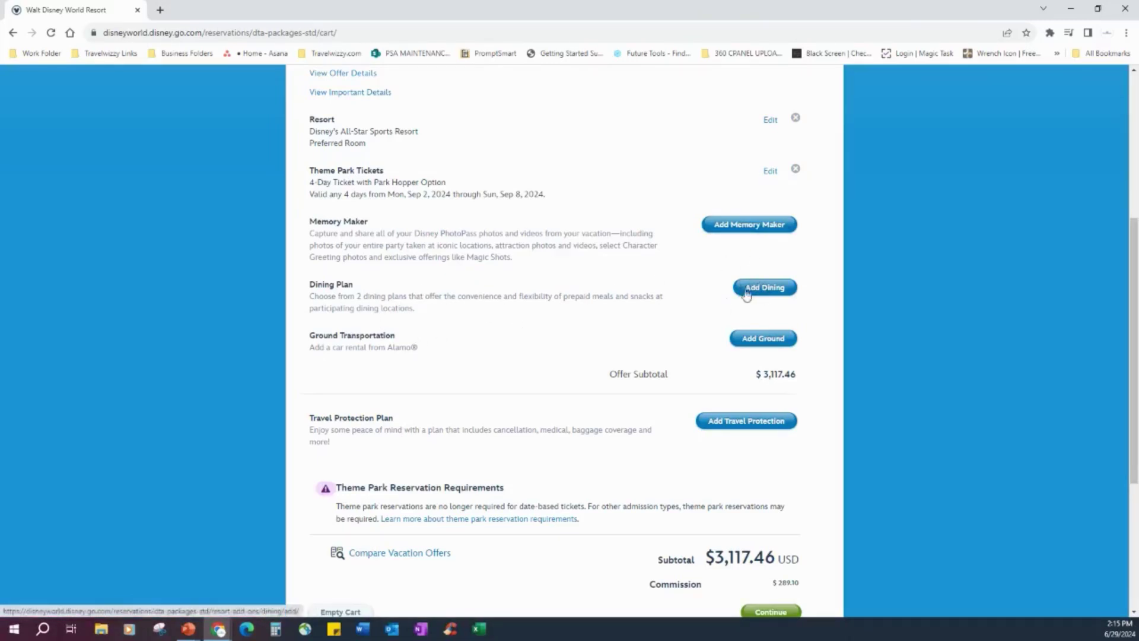
Step: Bring up the dining plan choices and highlight the Disney Dining Plan name for comparison
left_click(783, 296)
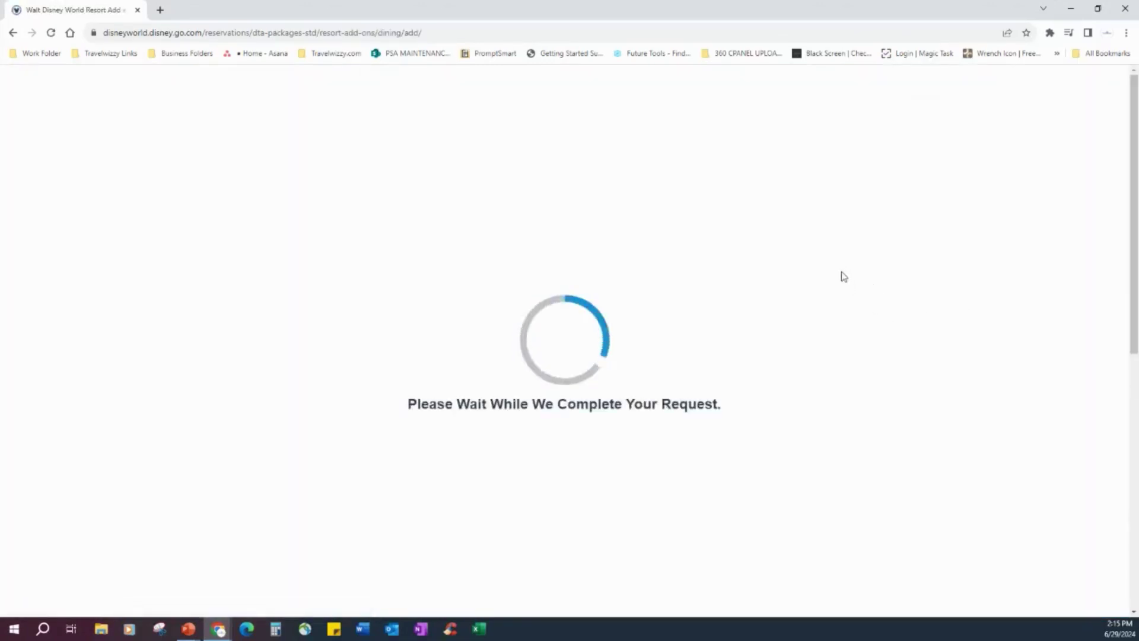
scroll(810, 258, "down", 5)
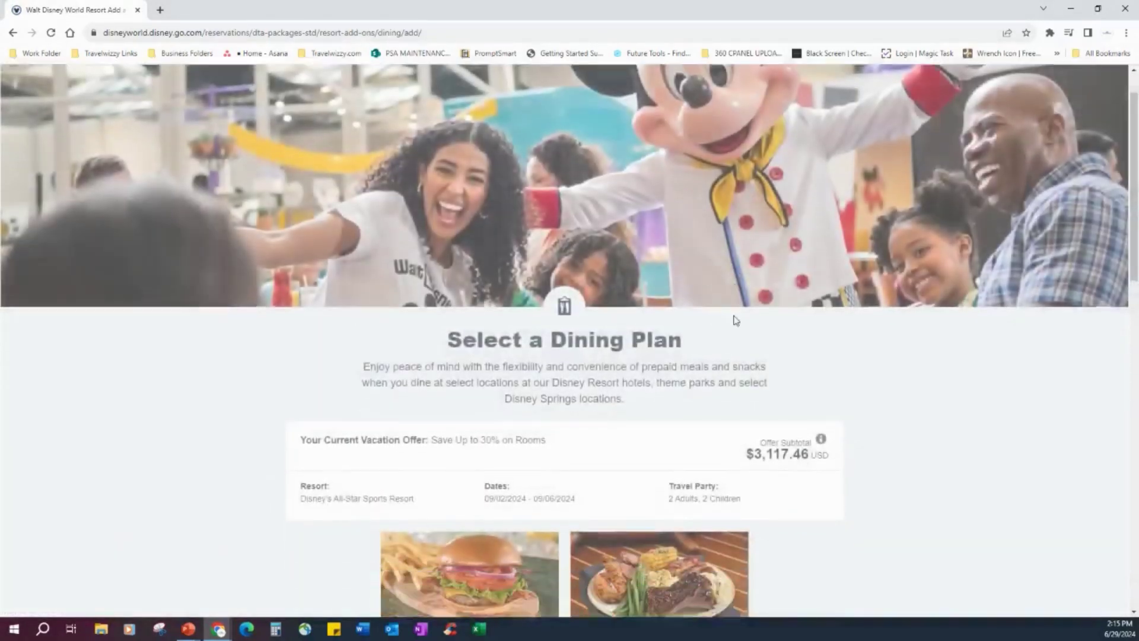
scroll(732, 324, "down", 2)
left_click_drag(431, 293, 680, 286)
left_click(555, 294)
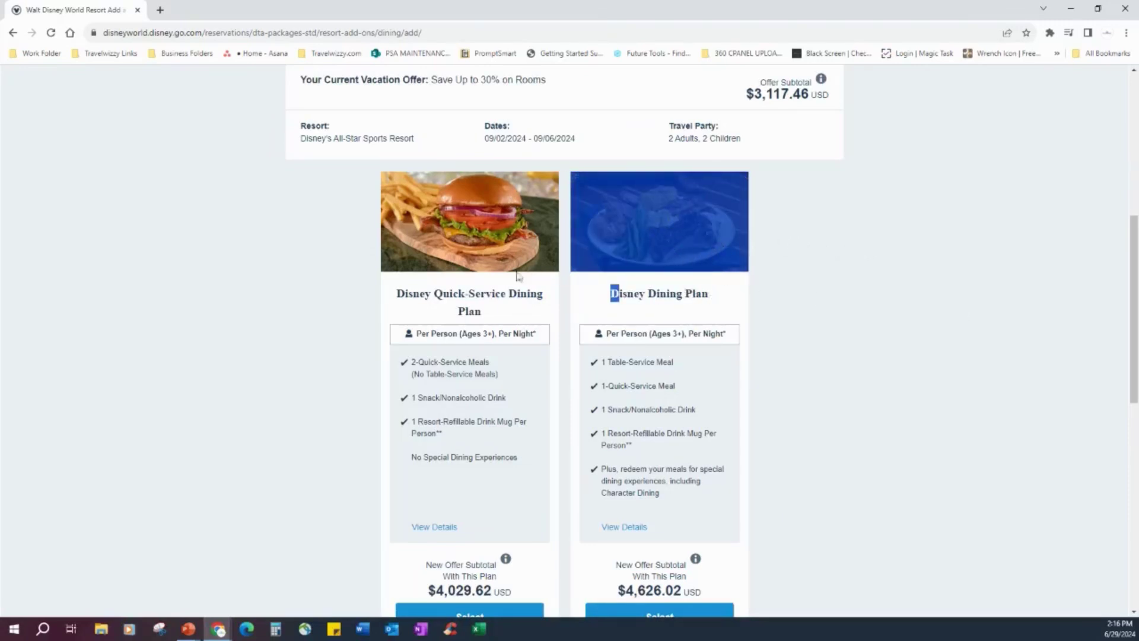
left_click(328, 268)
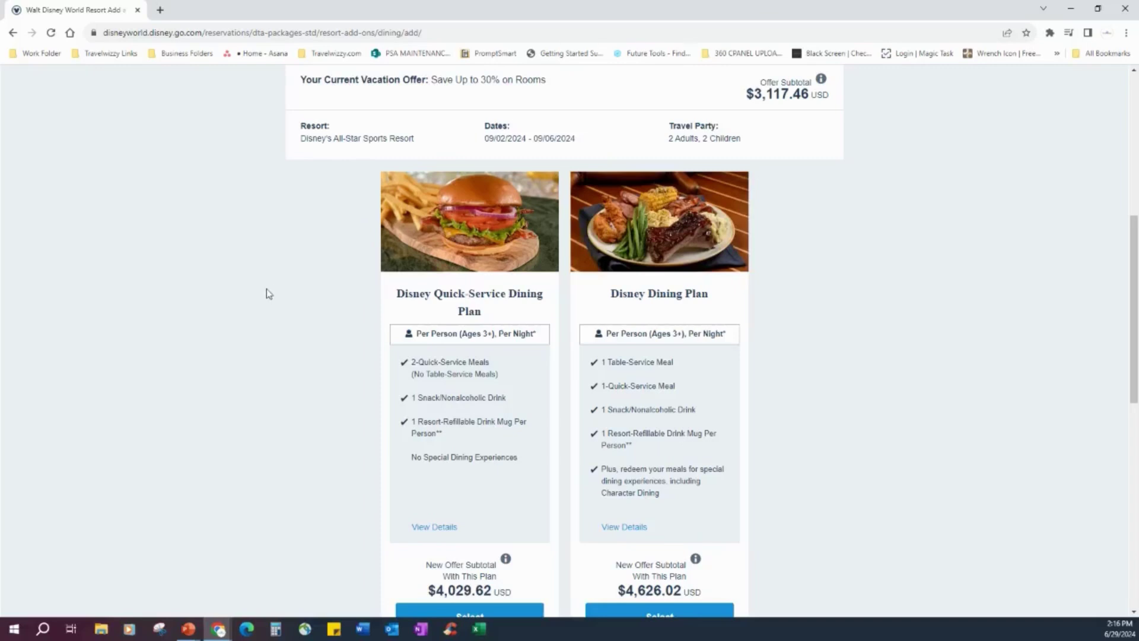
Step: Point out the refillable drink mug and 1 Table-Service Meal perks, then select the Disney Dining Plan
scroll(305, 310, "down", 2)
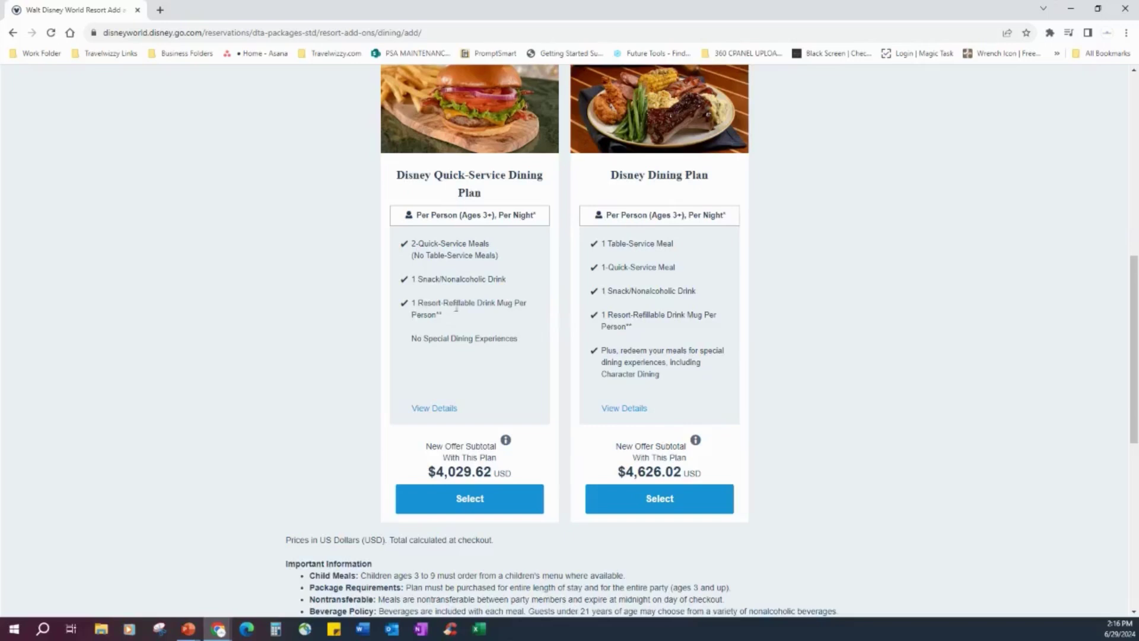
mouse_move(449, 308)
left_mouse_down()
mouse_move(407, 304)
mouse_move(448, 304)
left_mouse_up()
left_click_drag(604, 240, 675, 253)
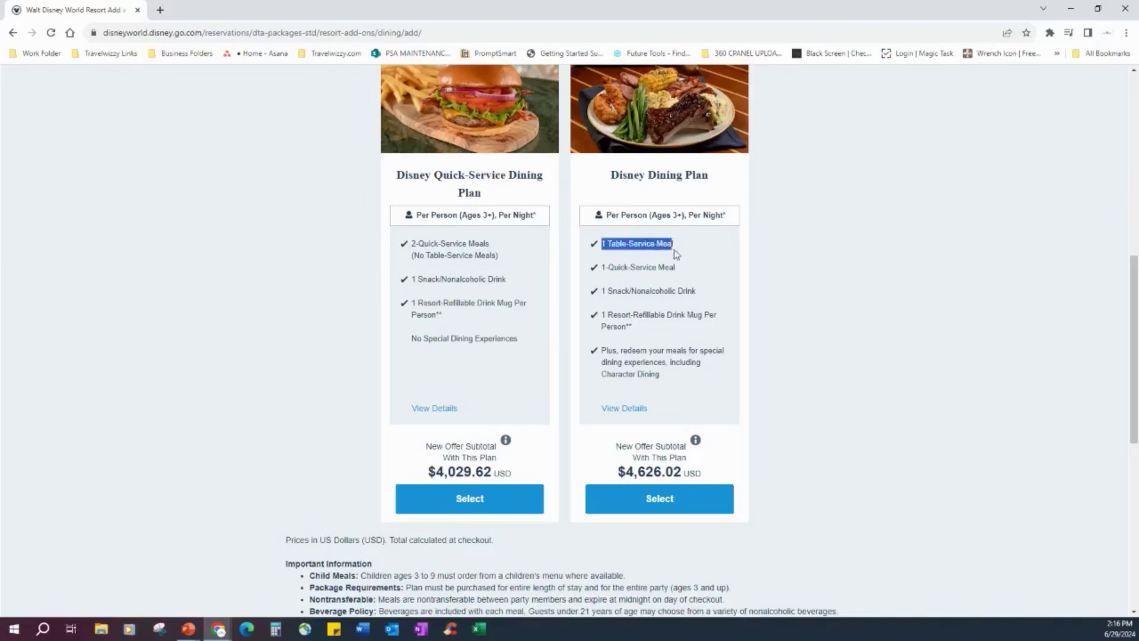
left_click(824, 297)
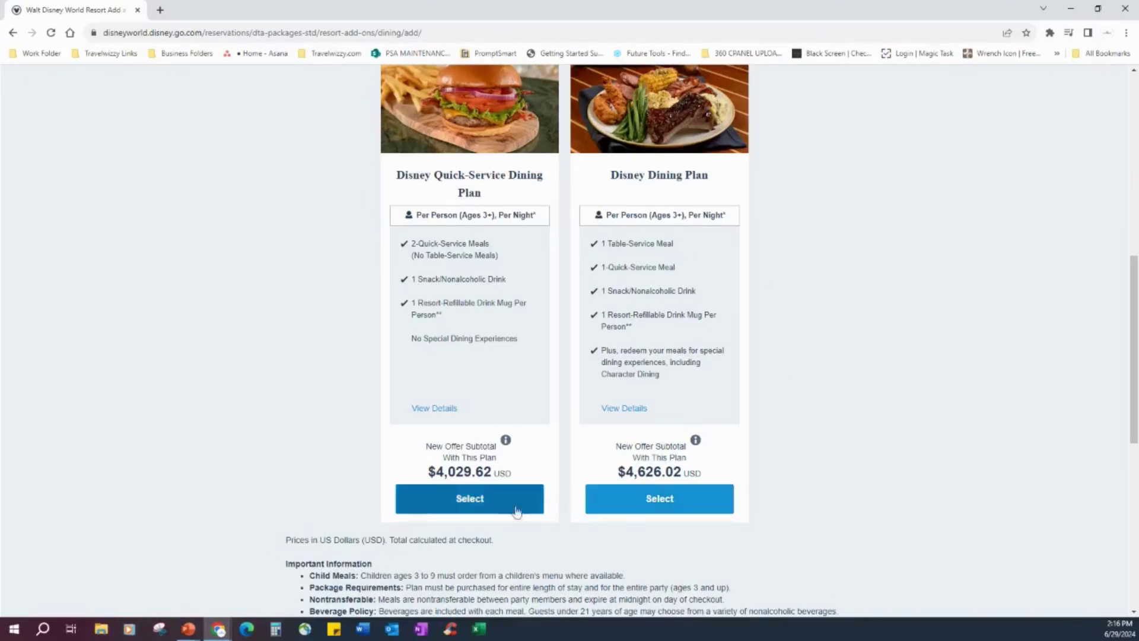
left_click(640, 507)
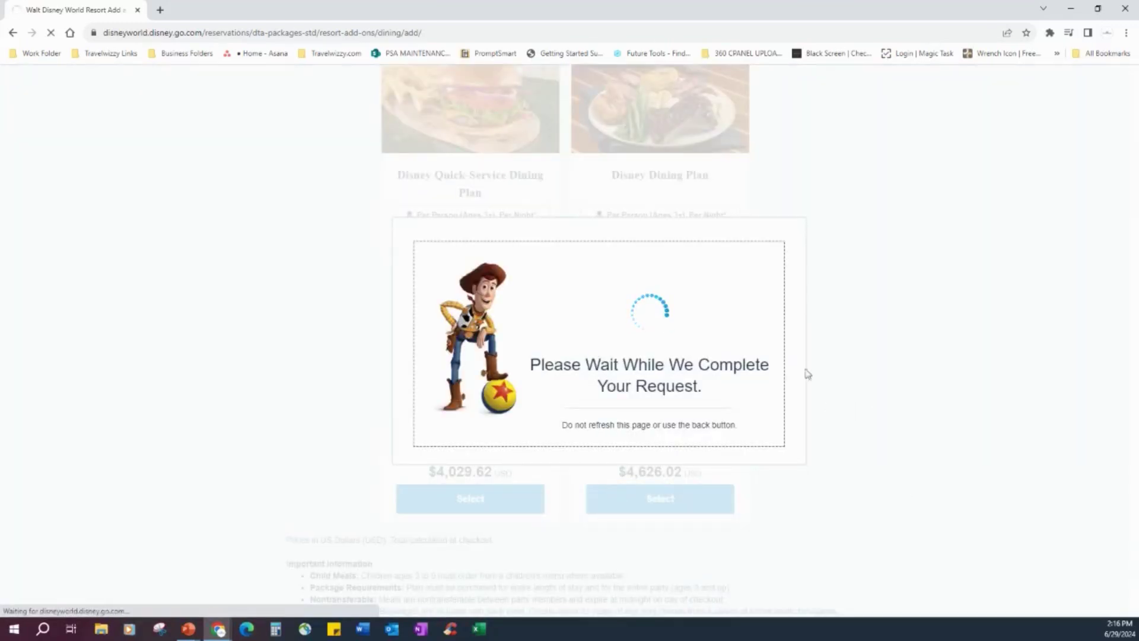
scroll(897, 396, "down", 5)
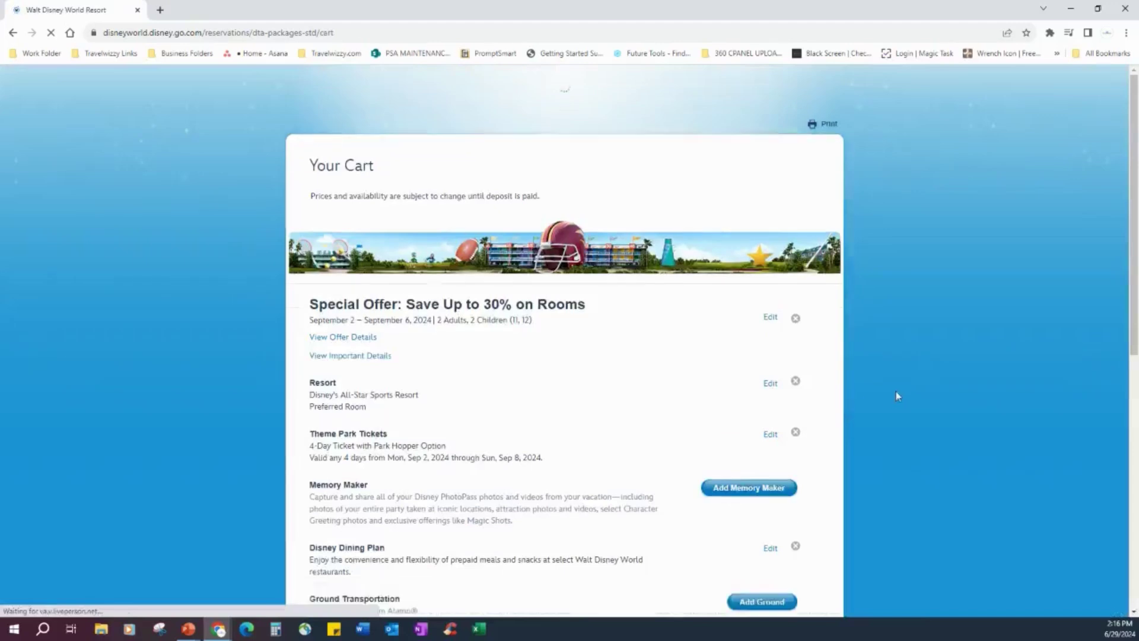
scroll(901, 398, "down", 1)
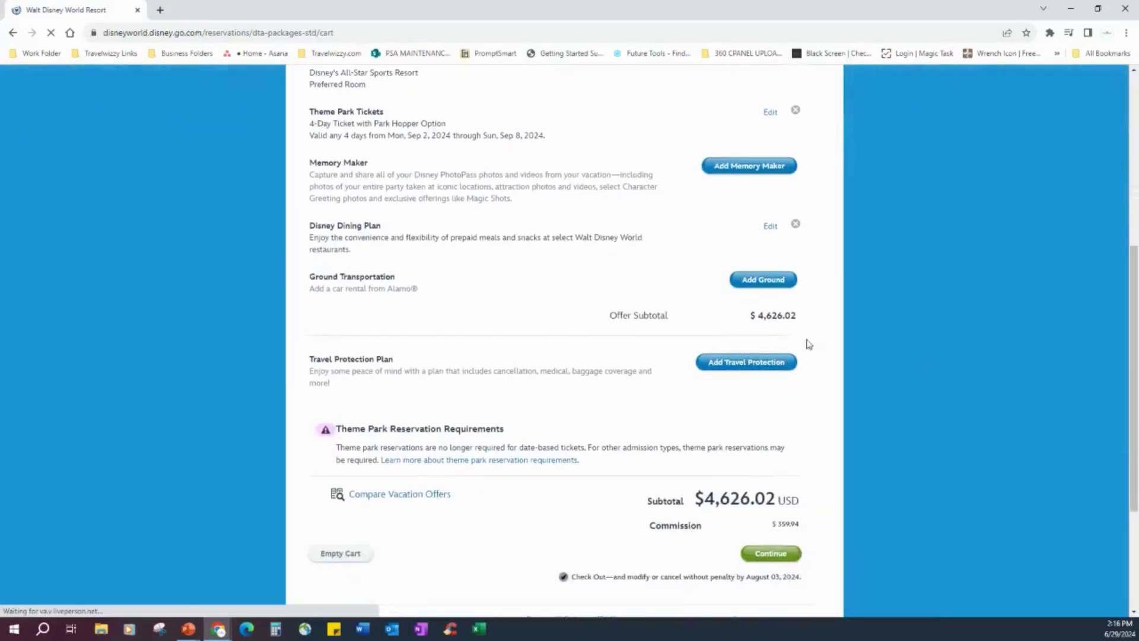
left_click_drag(370, 289, 419, 288)
left_click(511, 310)
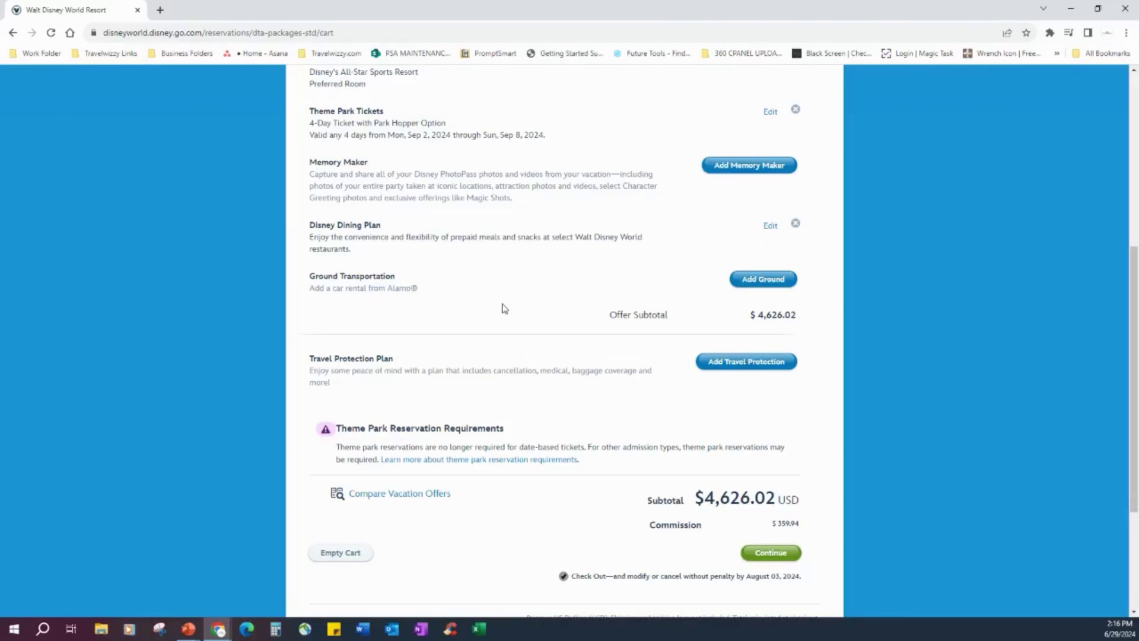
scroll(504, 308, "down", 2)
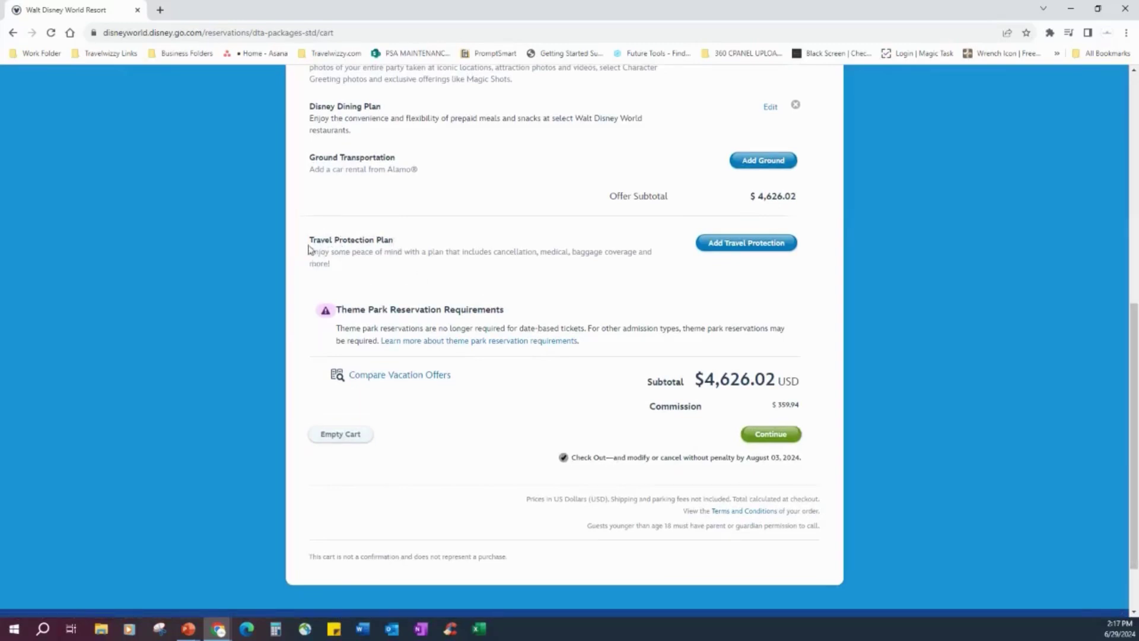
left_click_drag(309, 248, 419, 242)
left_click(466, 284)
left_click_drag(695, 380, 795, 381)
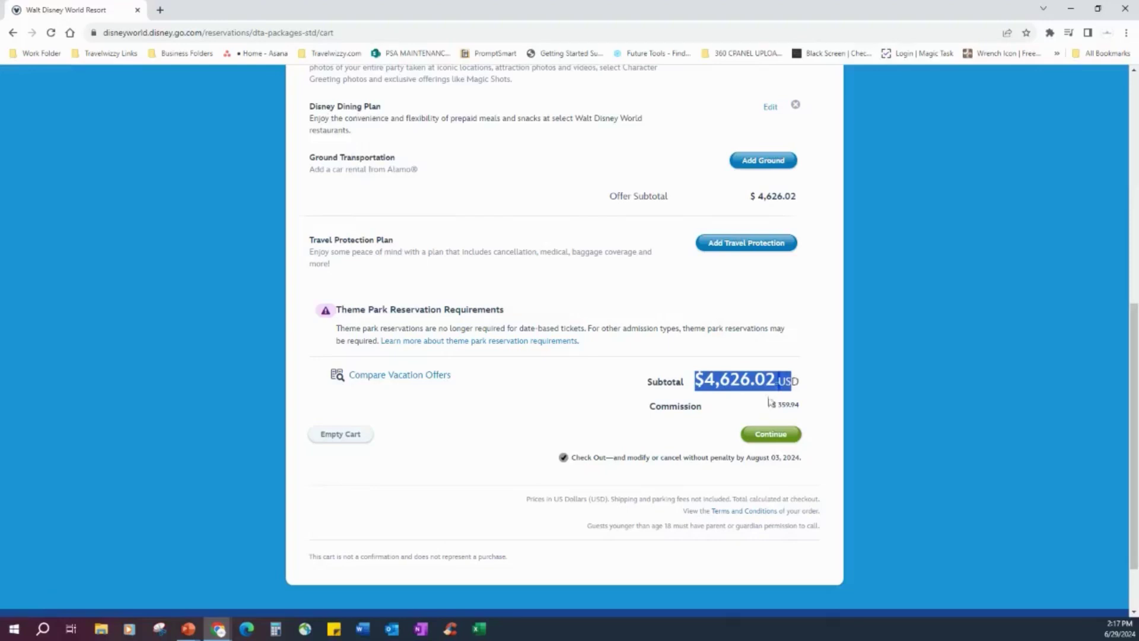
left_click_drag(776, 404, 808, 410)
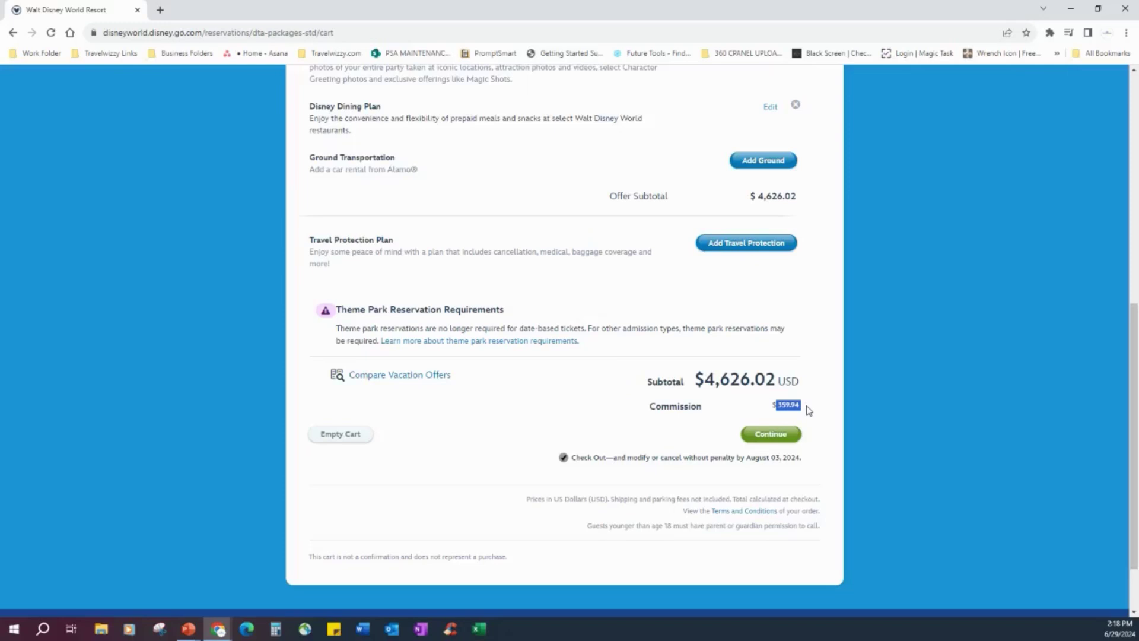
left_click(812, 409)
scroll(852, 419, "up", 8)
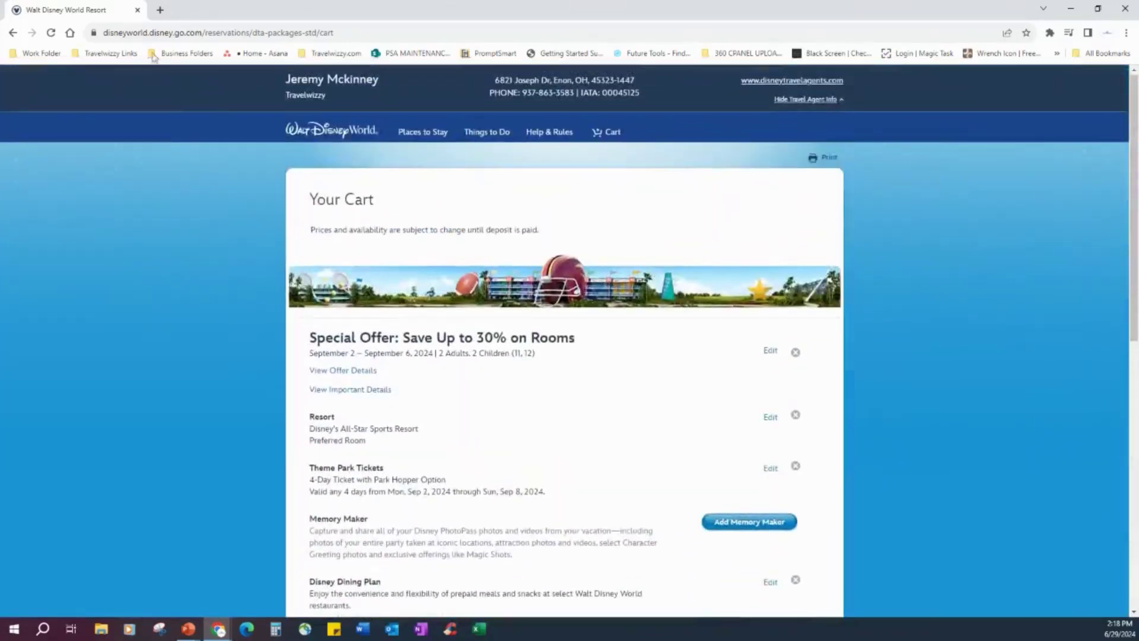
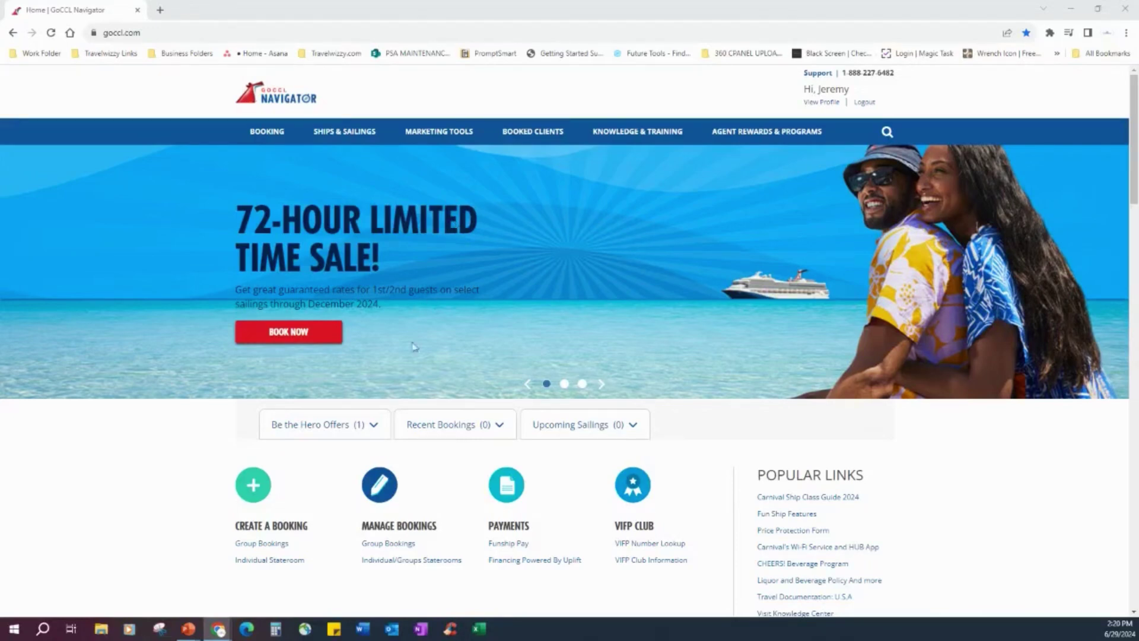
Step: Open the Individual Stateroom booking engine from the Create a Booking section
scroll(412, 354, "down", 3)
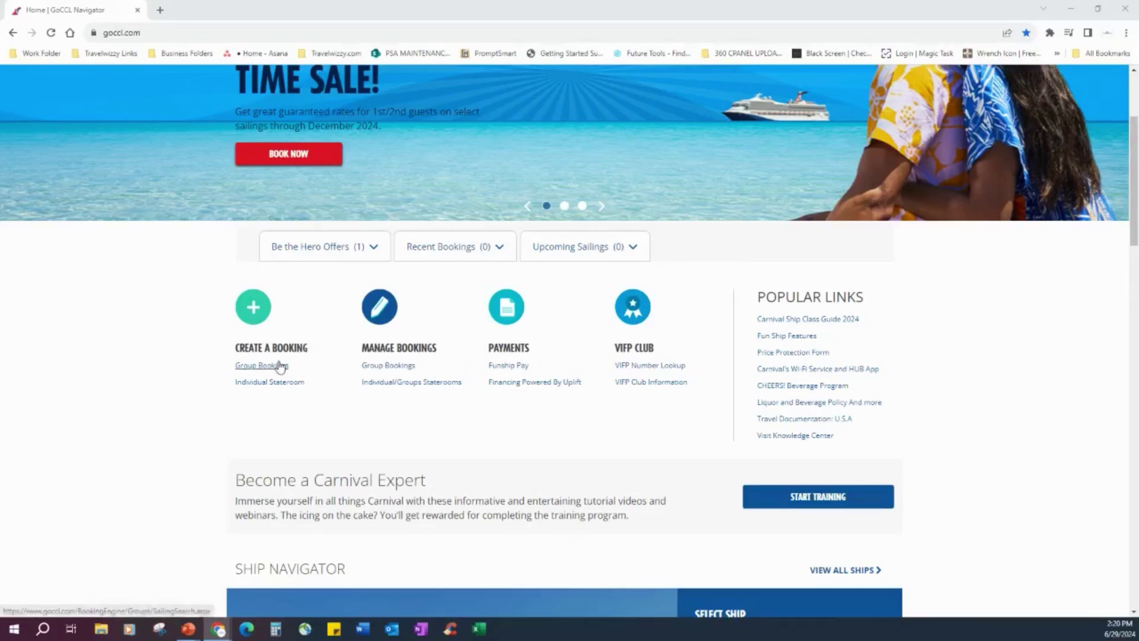
left_click(294, 383)
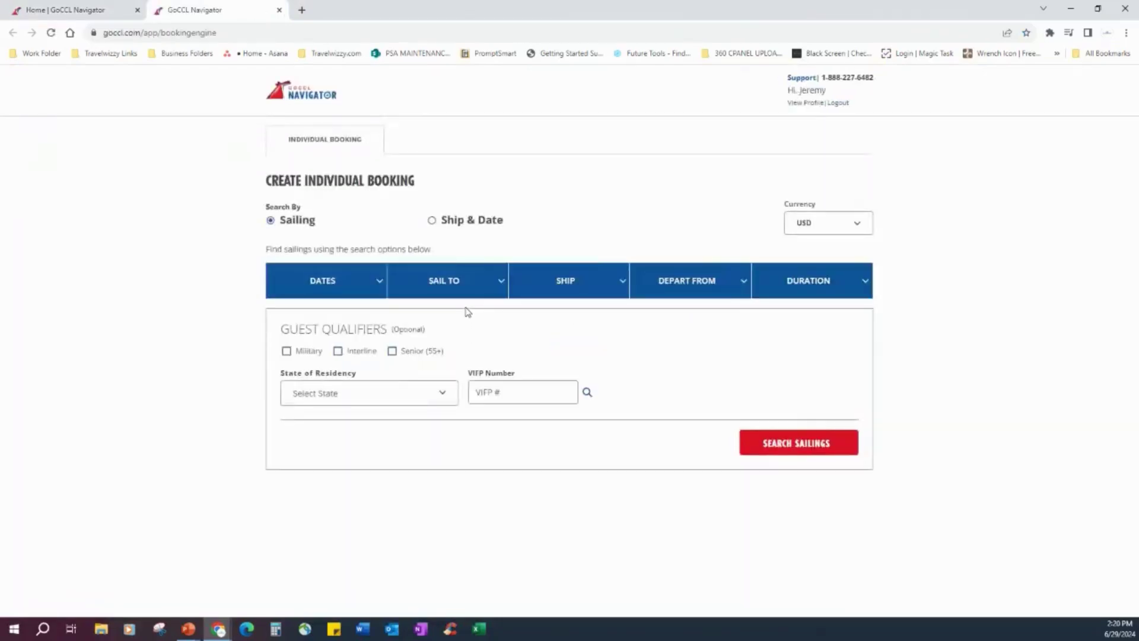
Step: Set the sailing month to Nov 2024 and destinations to The Bahamas and Caribbean
left_click(323, 286)
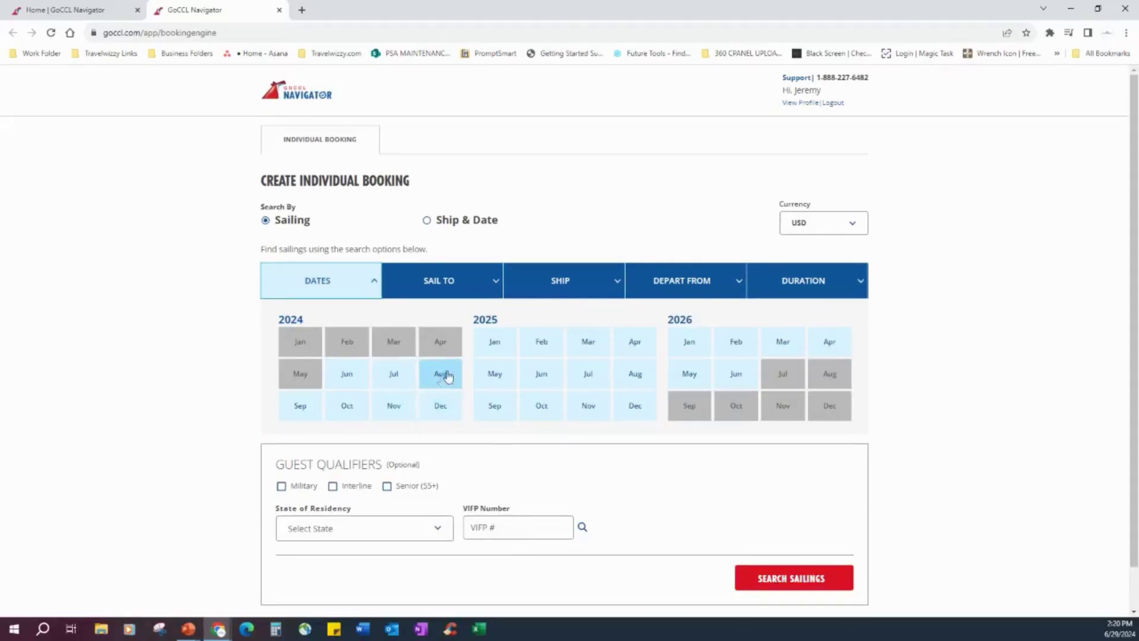
left_click(394, 412)
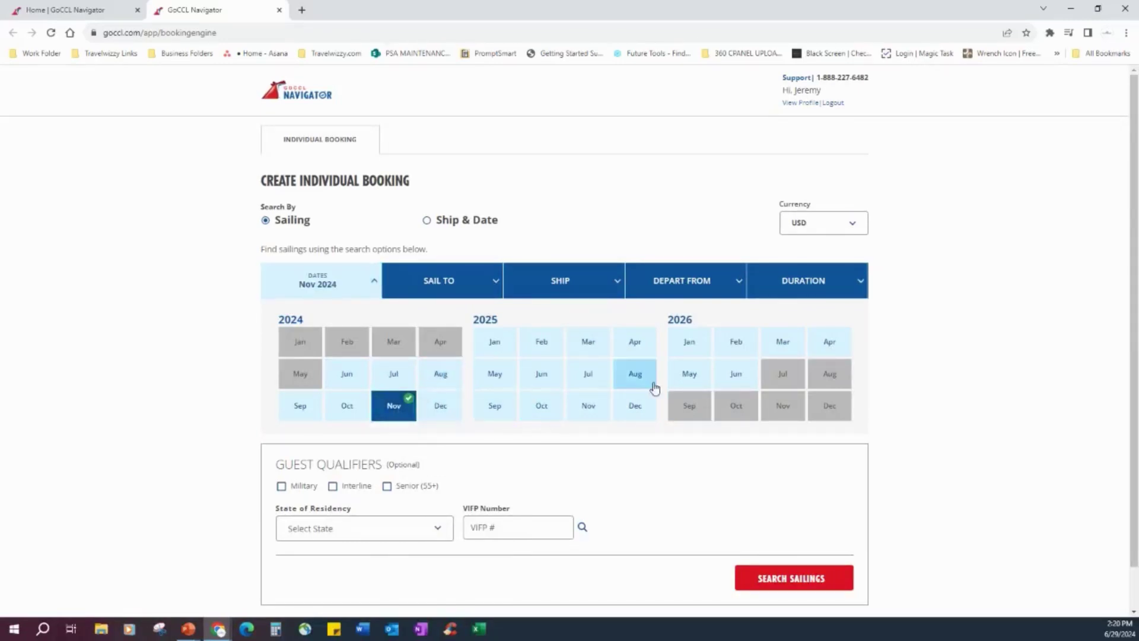
scroll(389, 476, "down", 1)
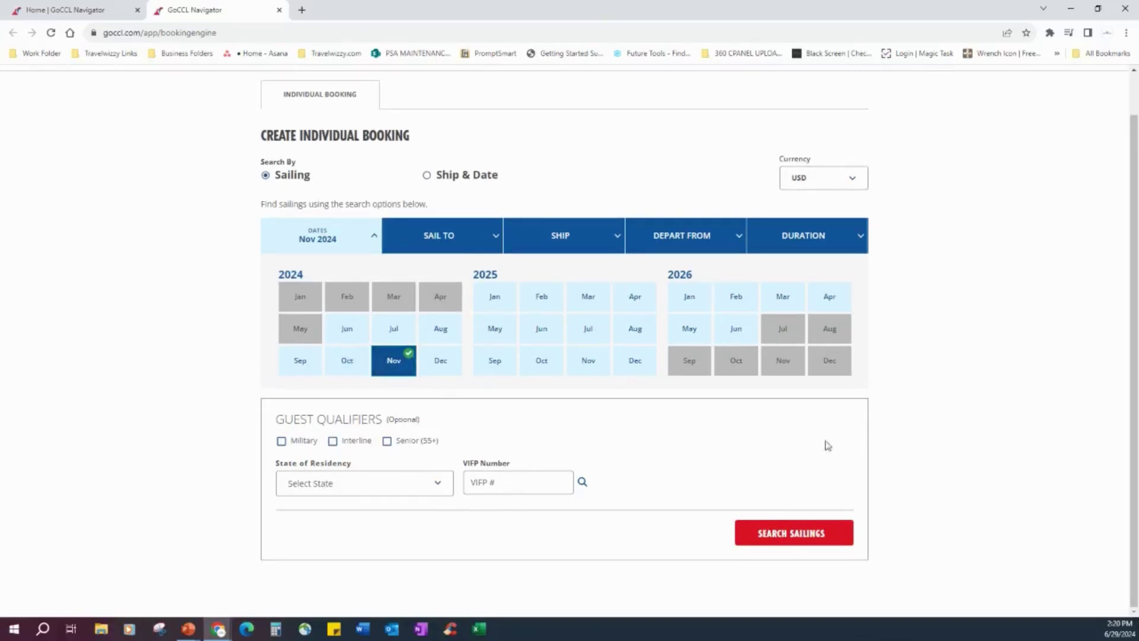
left_click(490, 243)
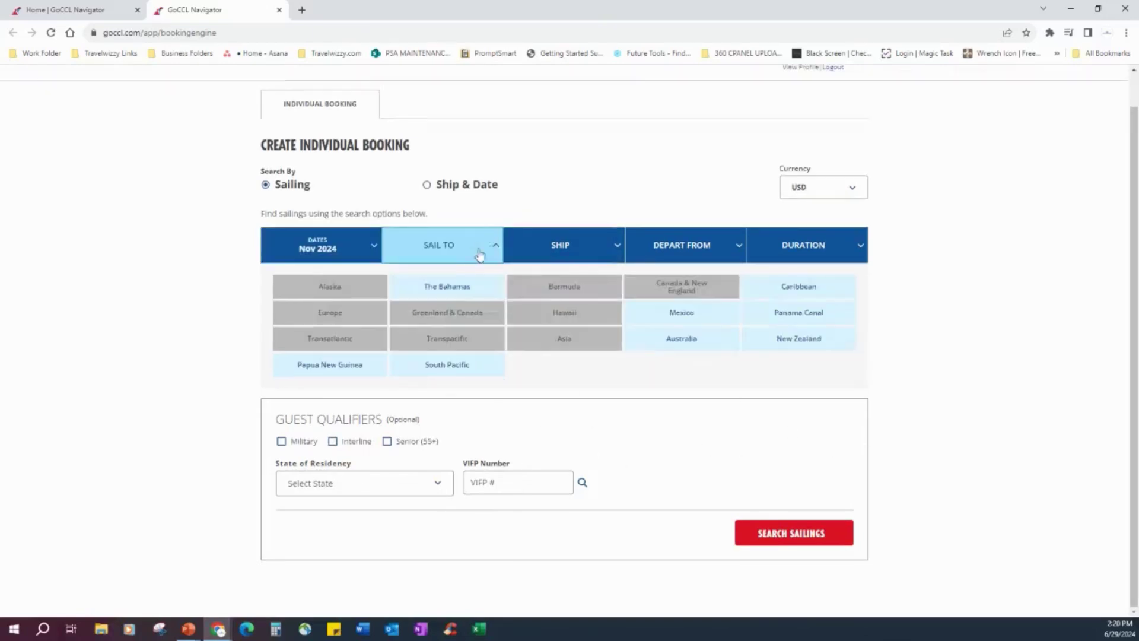
left_click(462, 289)
left_click(791, 292)
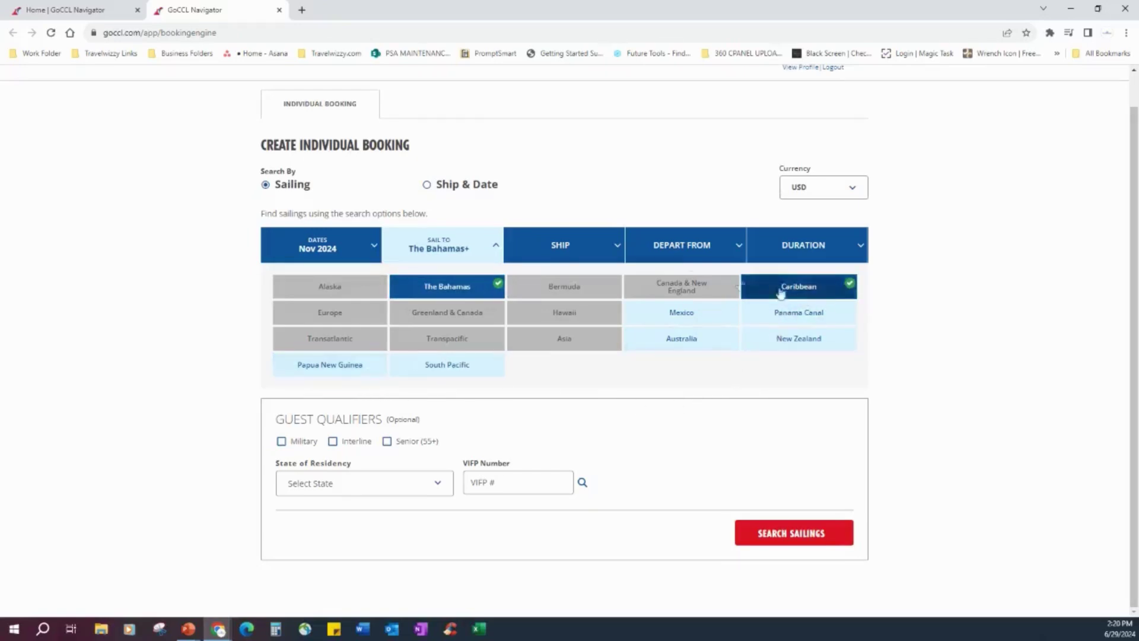
Step: Choose ship Carnival Celebration, departure port Miami, FL, and a 6–9 day duration
left_click(560, 244)
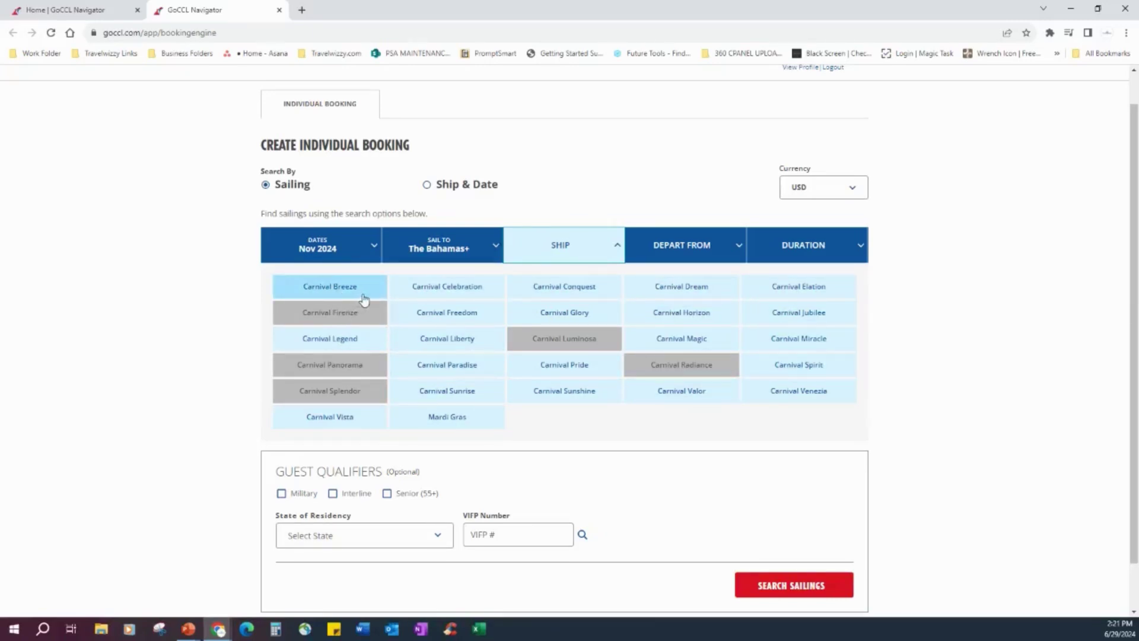
left_click(474, 290)
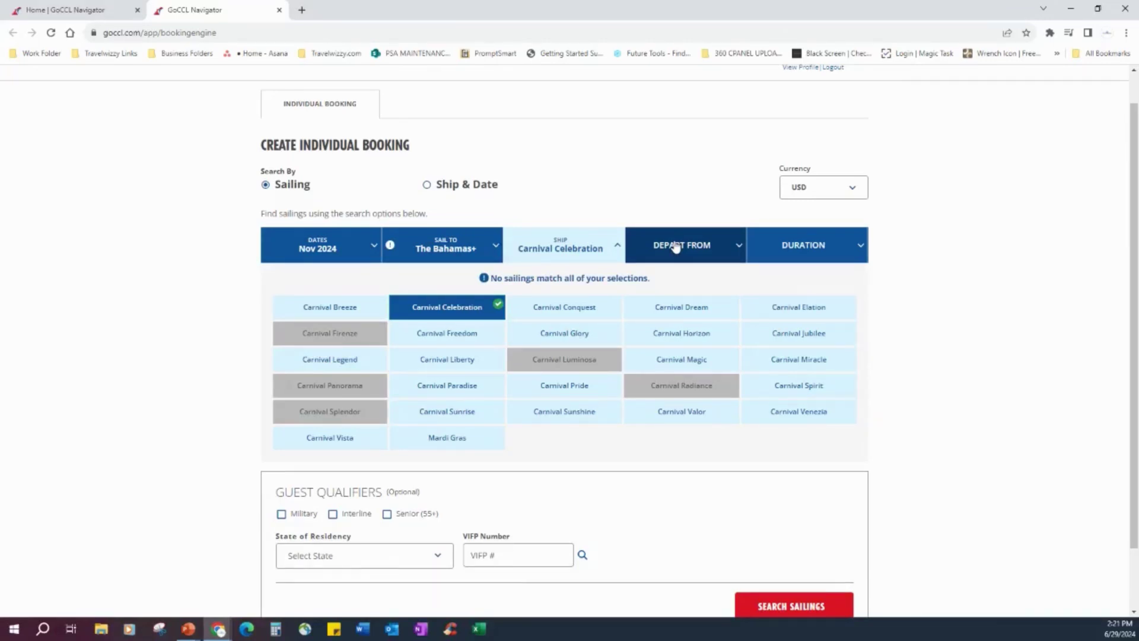
left_click(676, 247)
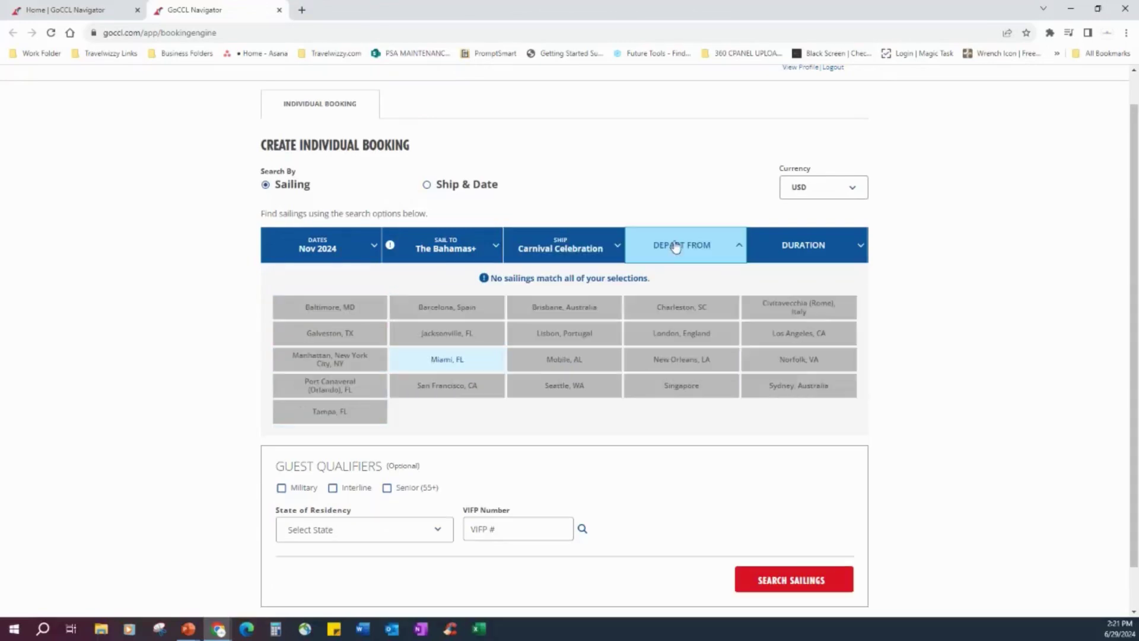
left_click(443, 364)
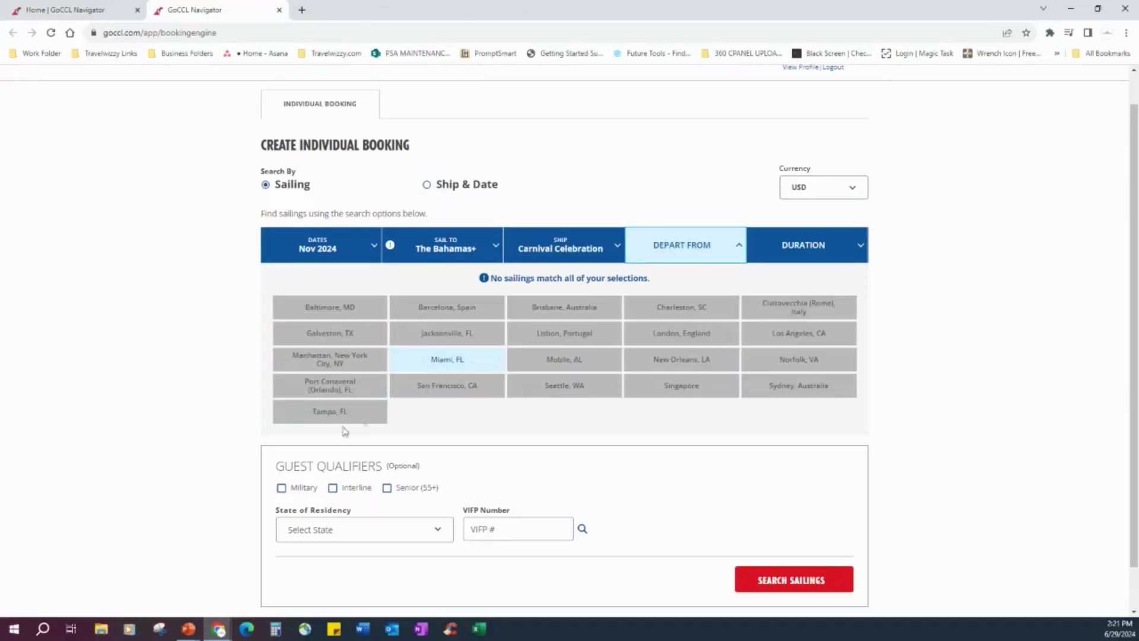
left_click(452, 366)
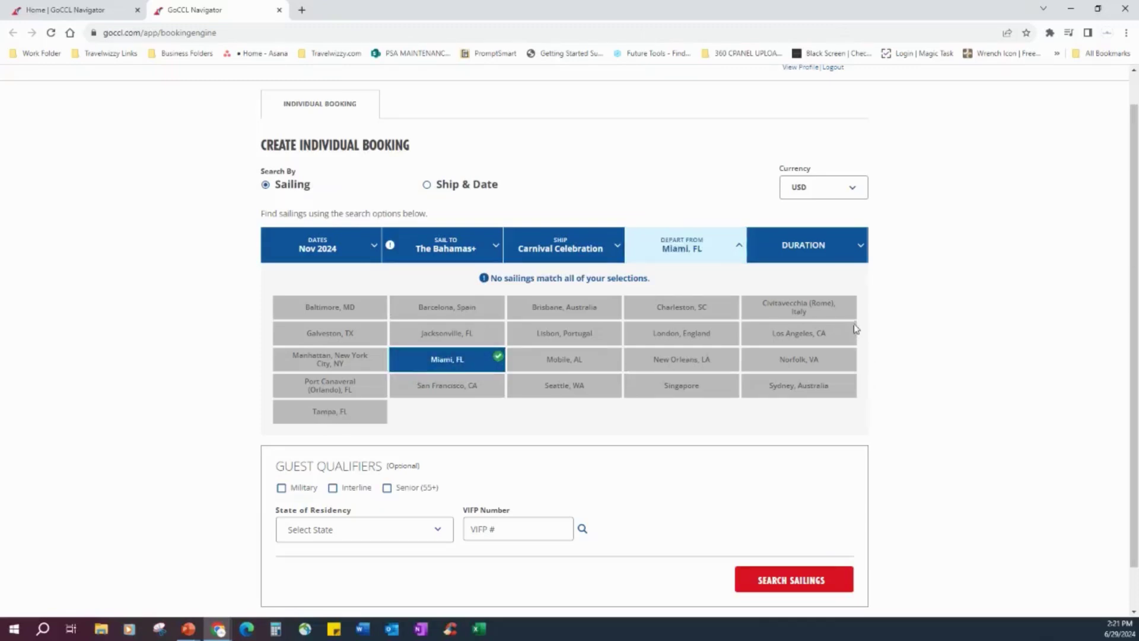
left_click(821, 251)
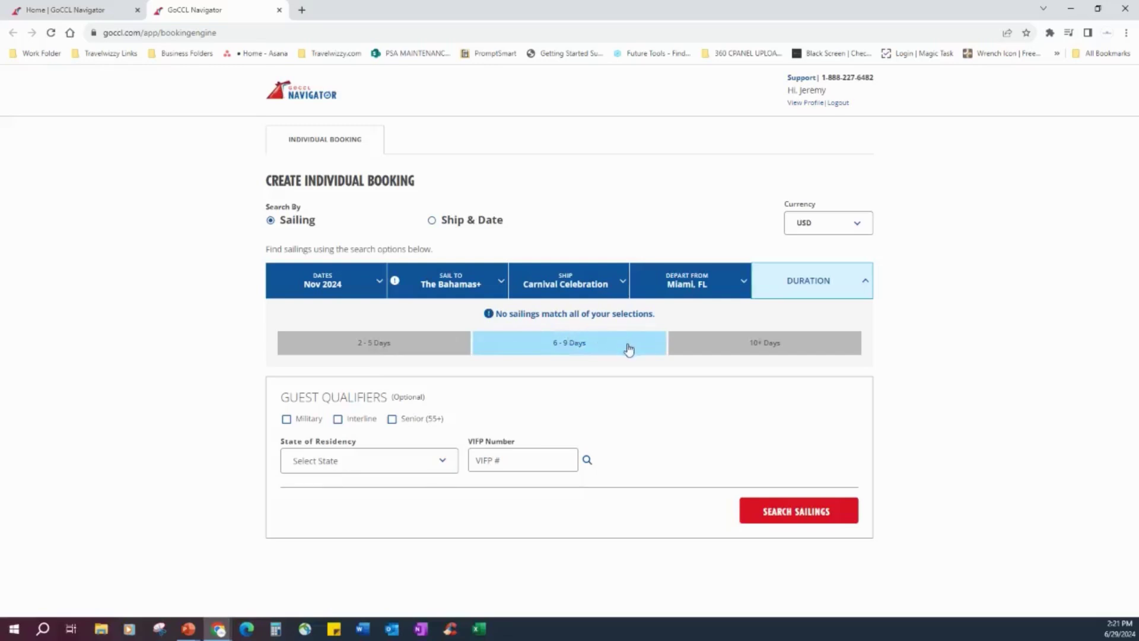
left_click(537, 345)
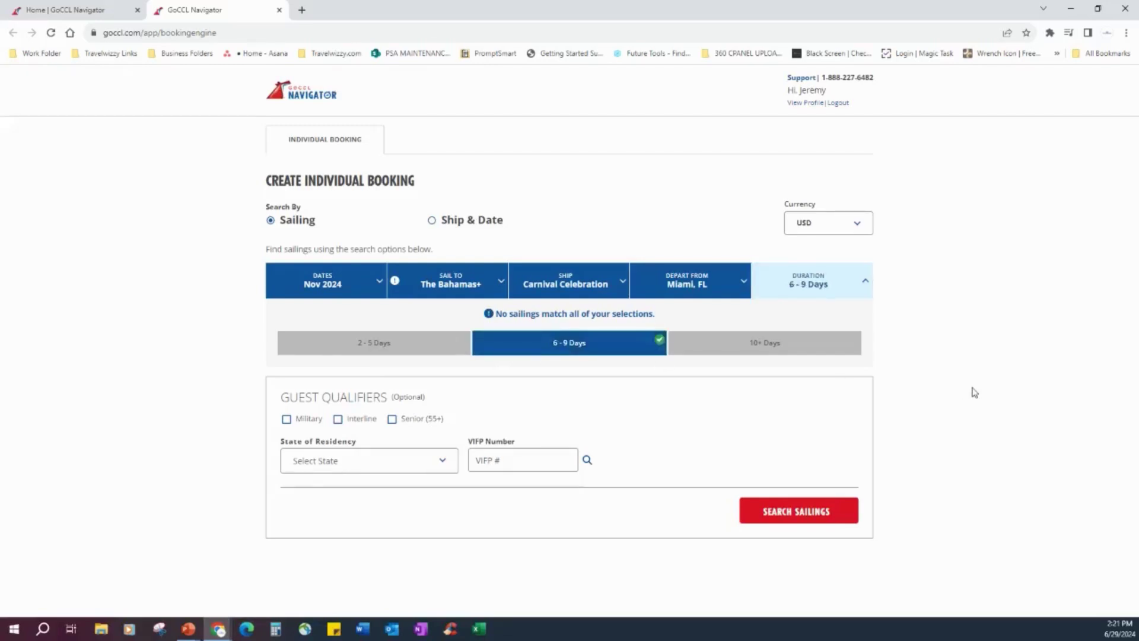
left_click(487, 466)
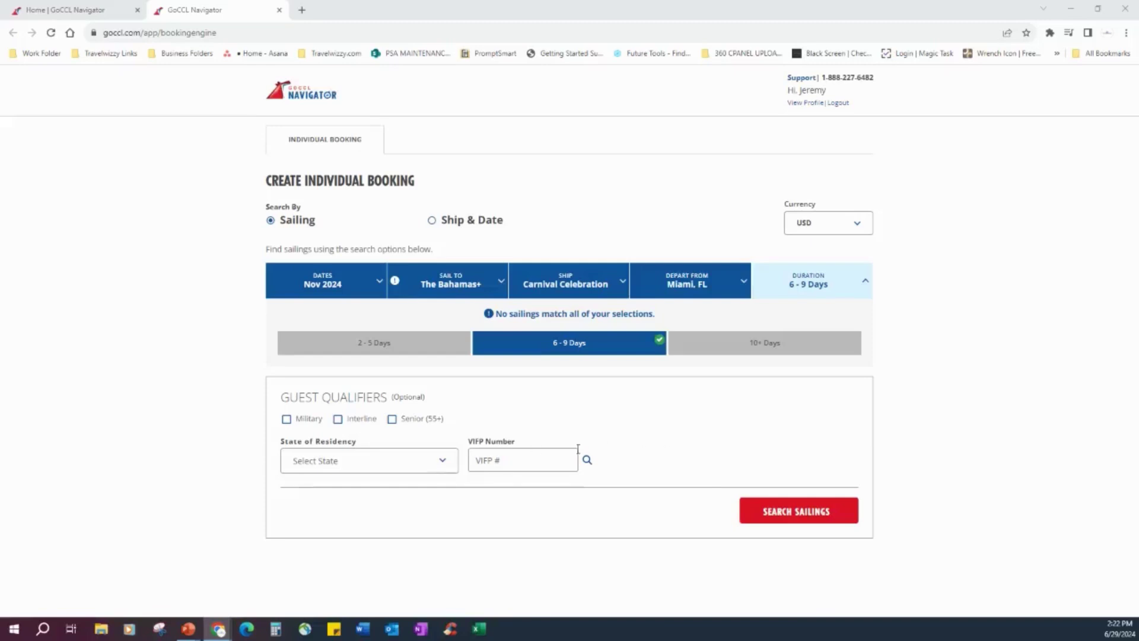
Step: Run the sailing search for November 2024 Carnival Celebration sailings from Miami
left_click(800, 514)
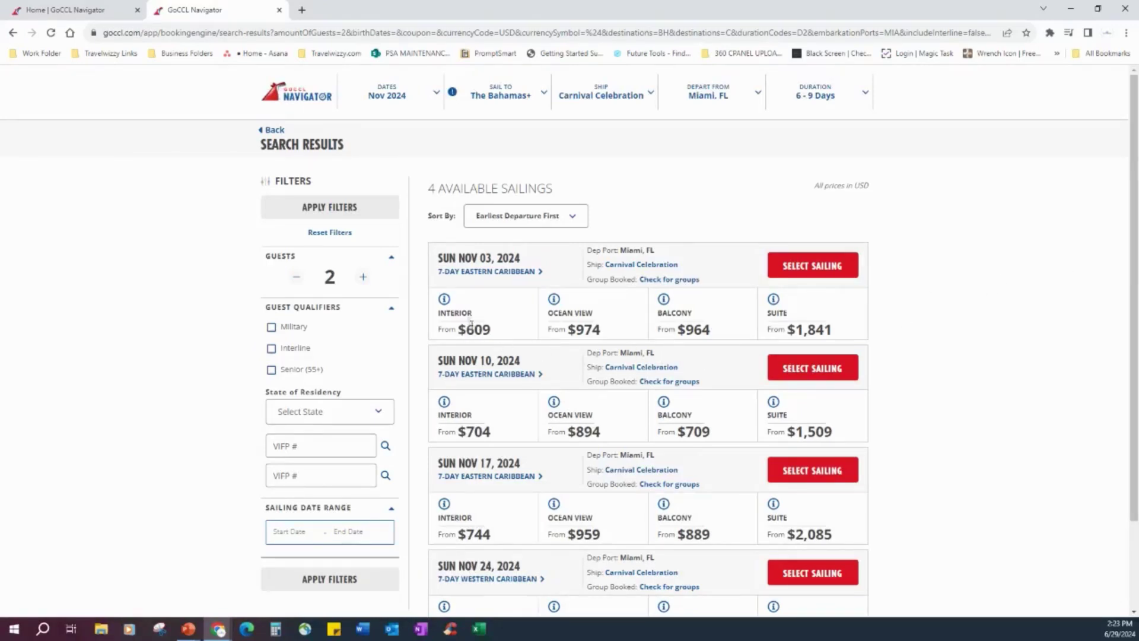
Step: Review the four sailings' cabin fares and select the Sun Nov 10, 2024 sailing
left_click_drag(463, 312, 488, 325)
left_click_drag(582, 311, 737, 321)
left_click(797, 311)
scroll(462, 252, "down", 2)
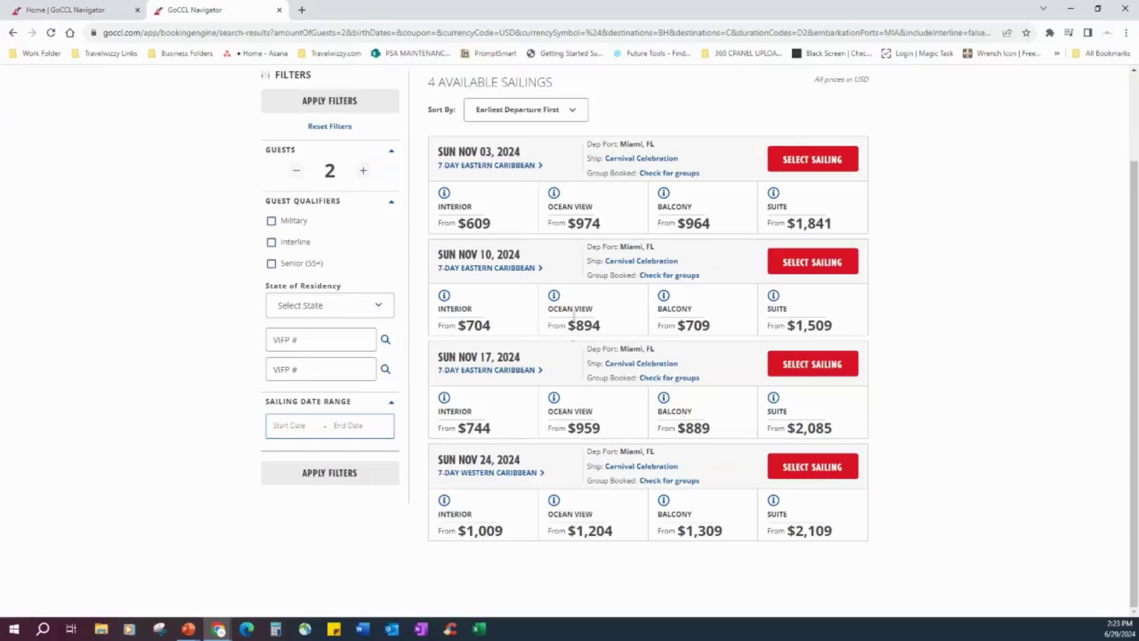
left_click_drag(611, 330, 558, 326)
left_click(812, 262)
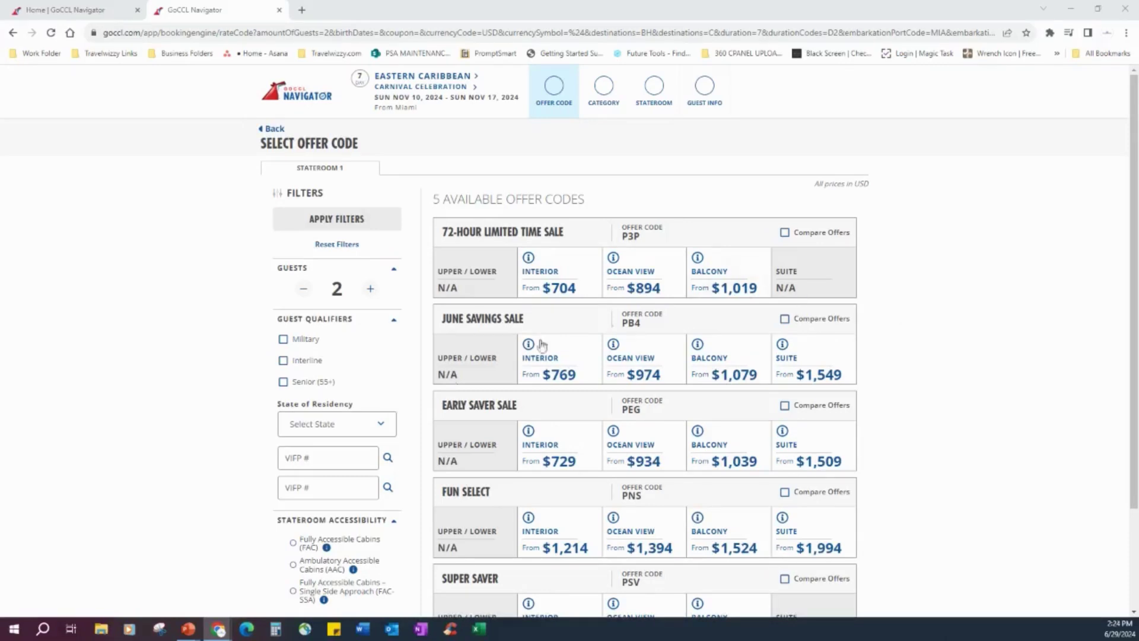
Step: Try the Compare Offers boxes, then view the Super Saver Ocean View offer details
scroll(614, 328, "down", 2)
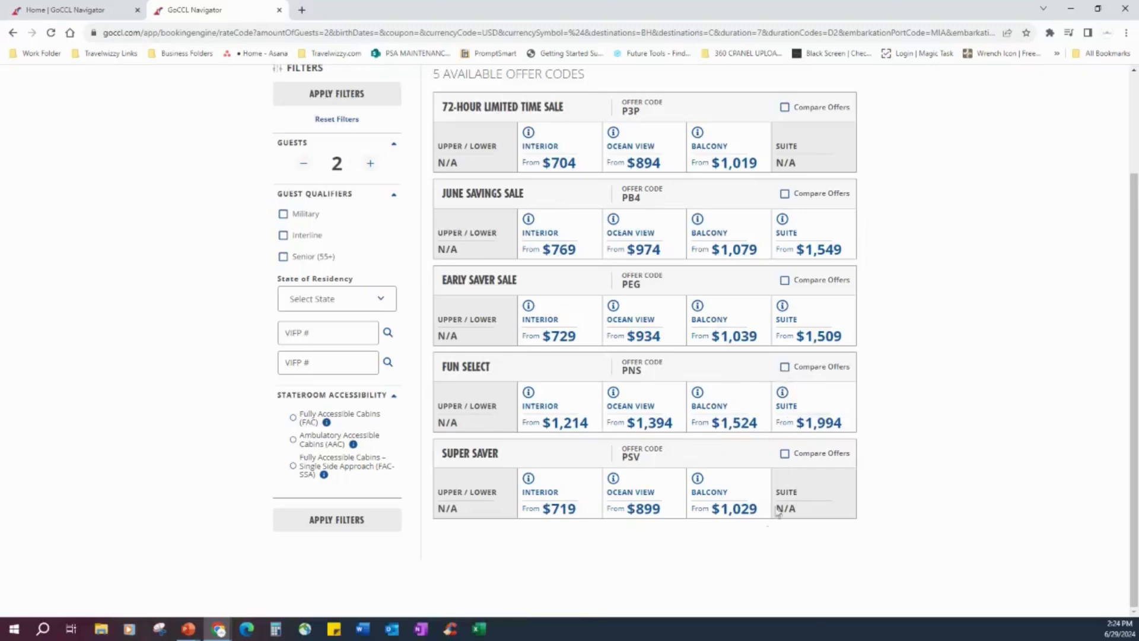
left_click(784, 455)
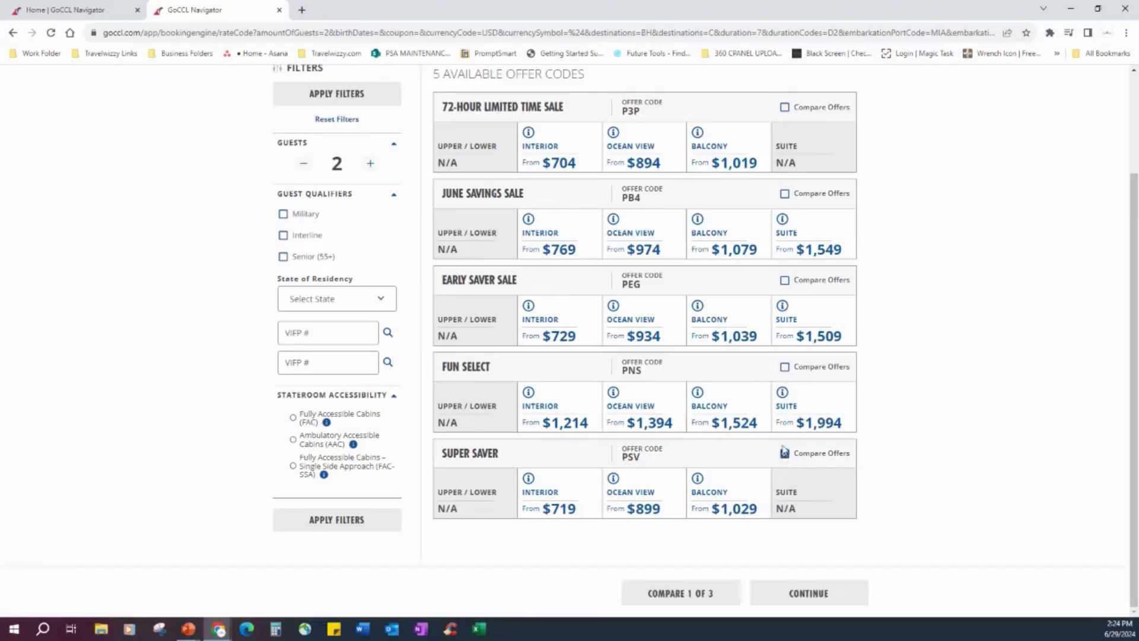
left_click(786, 368)
left_click(786, 368)
left_click(786, 455)
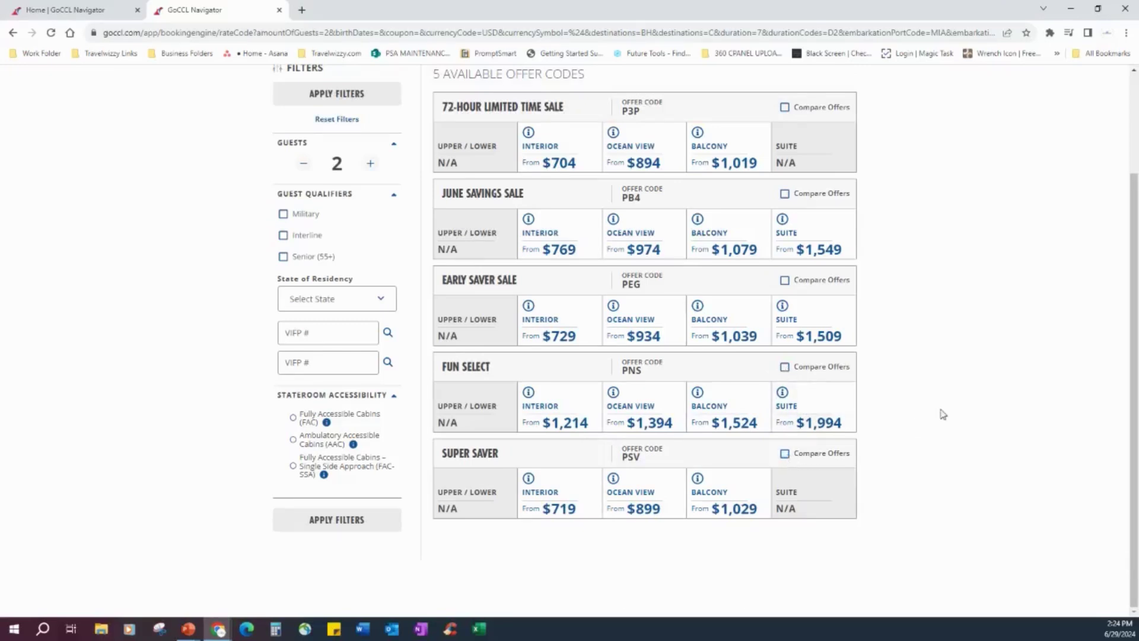
left_click(614, 480)
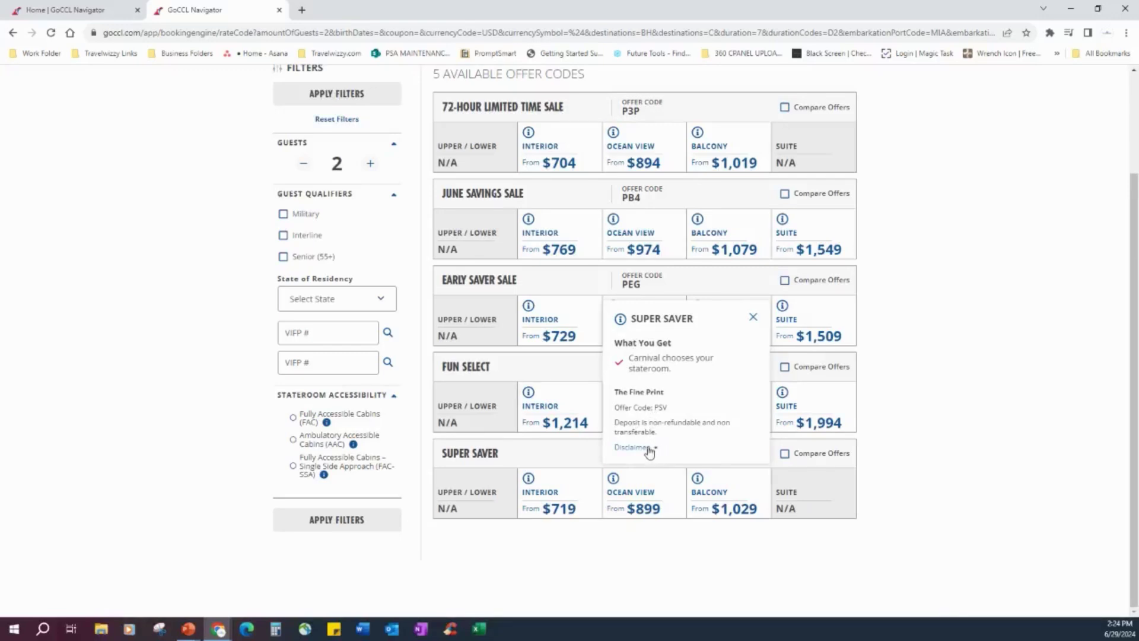
Step: Read the expanded Super Saver disclaimer, then close the offer details popover
left_click(649, 450)
left_click_drag(654, 409, 704, 438)
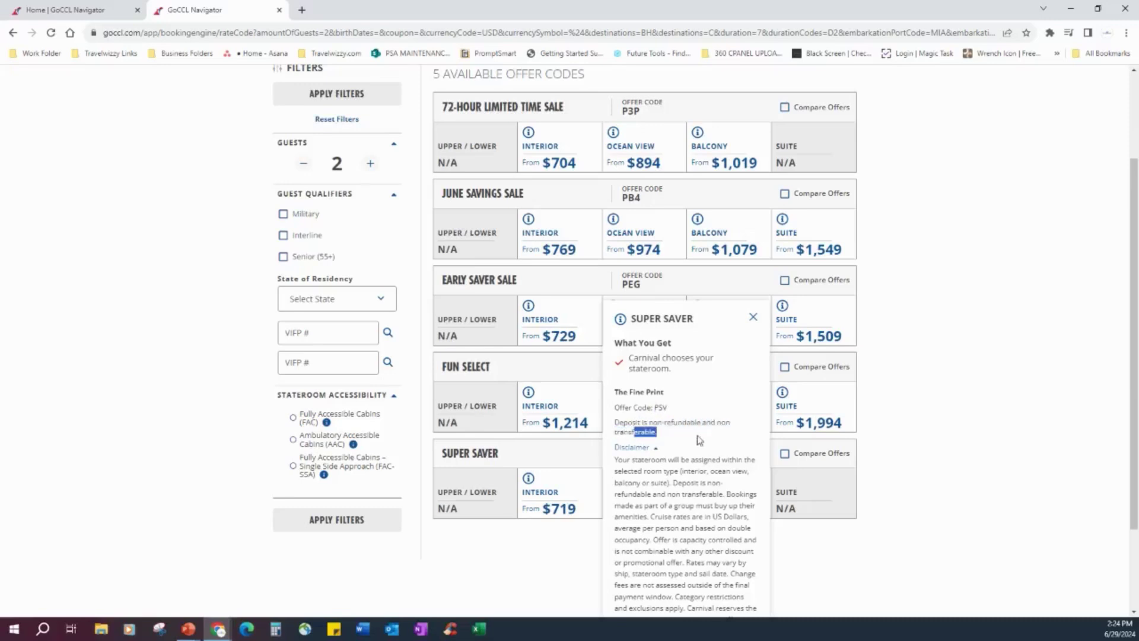
left_click(666, 436)
left_click(928, 407)
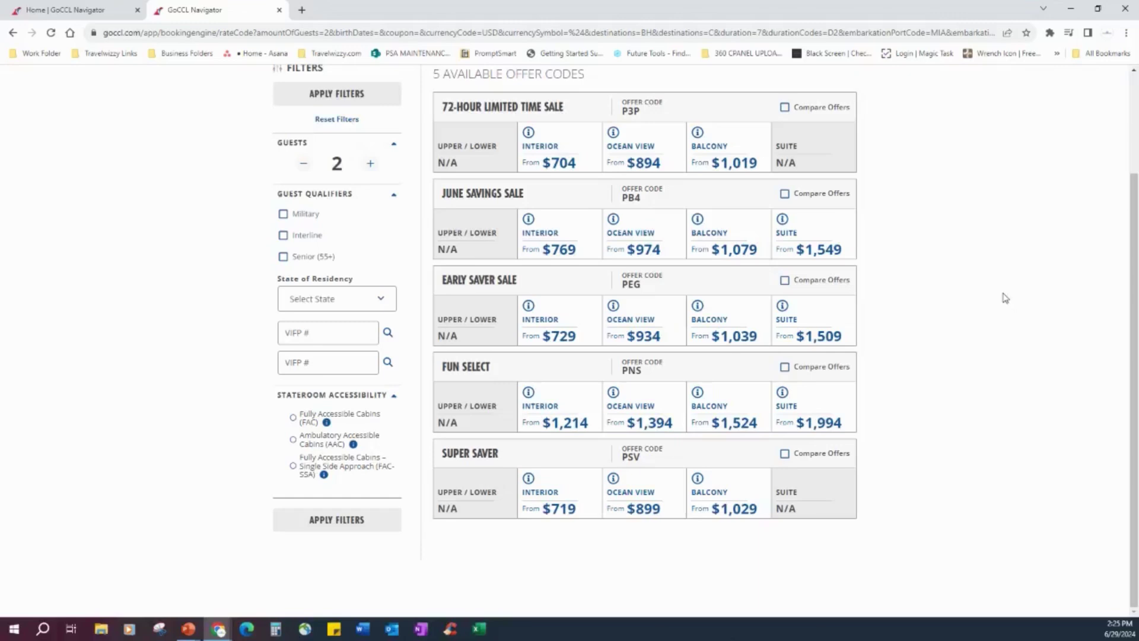
Step: Choose the 72-Hour Limited Time Sale Ocean View fare at $894 and get a quick quote
scroll(1005, 298, "up", 1)
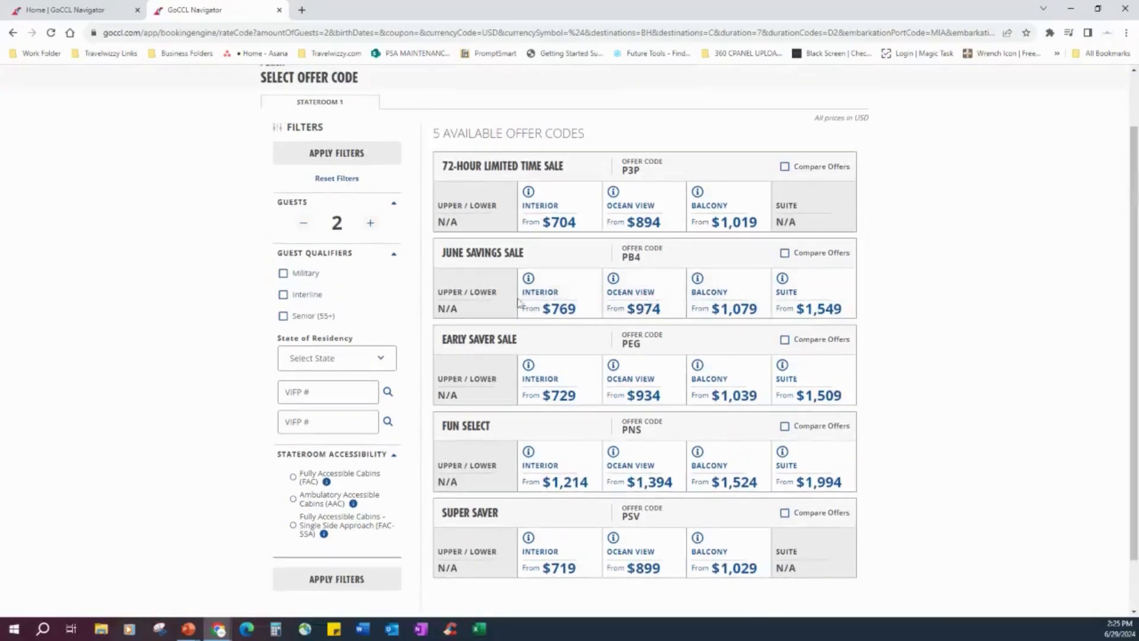
left_click(636, 214)
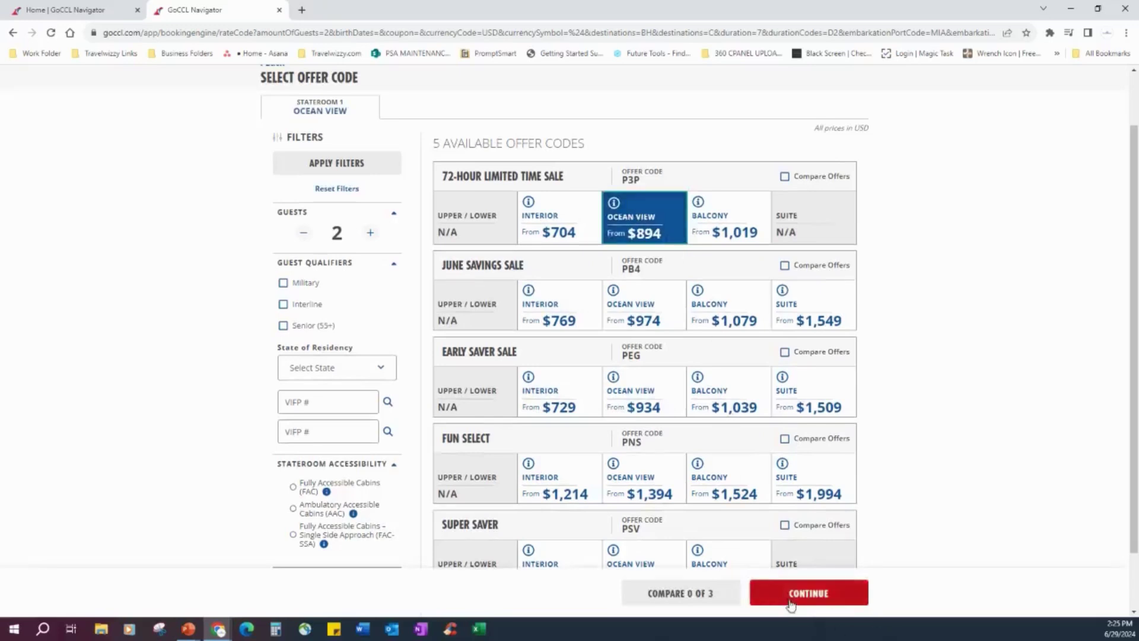
left_click(794, 595)
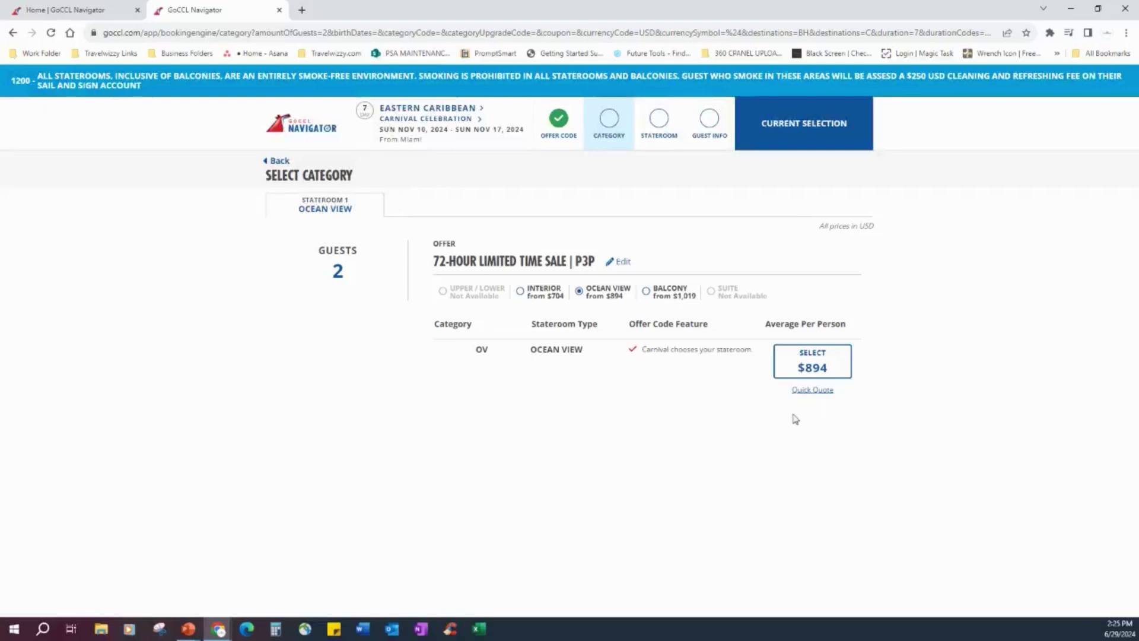
left_click(811, 390)
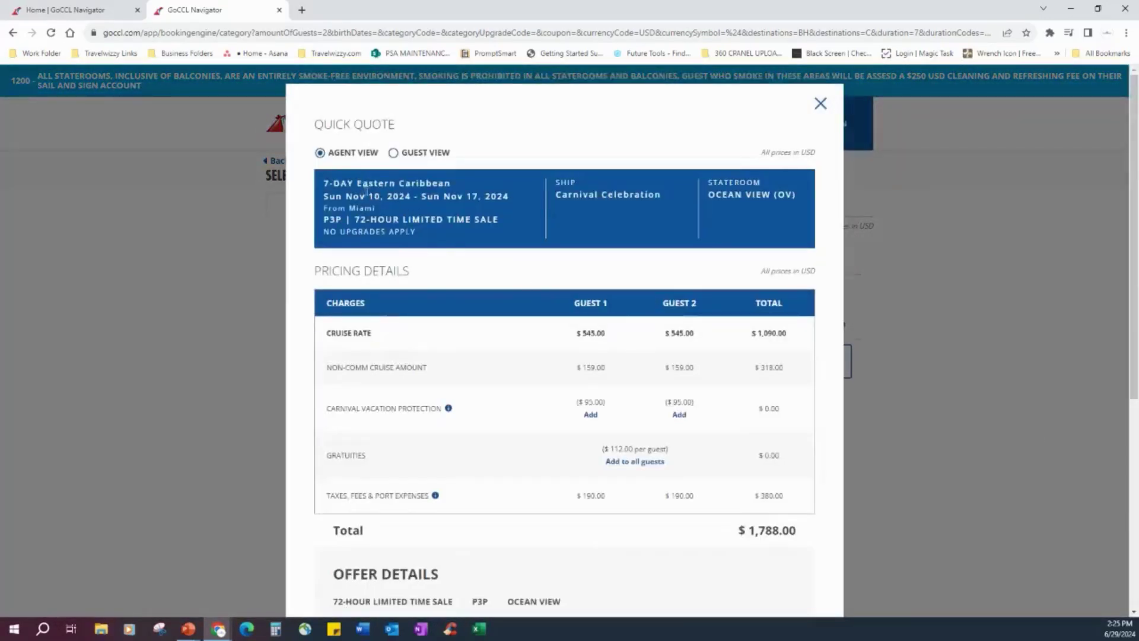
scroll(439, 283, "down", 2)
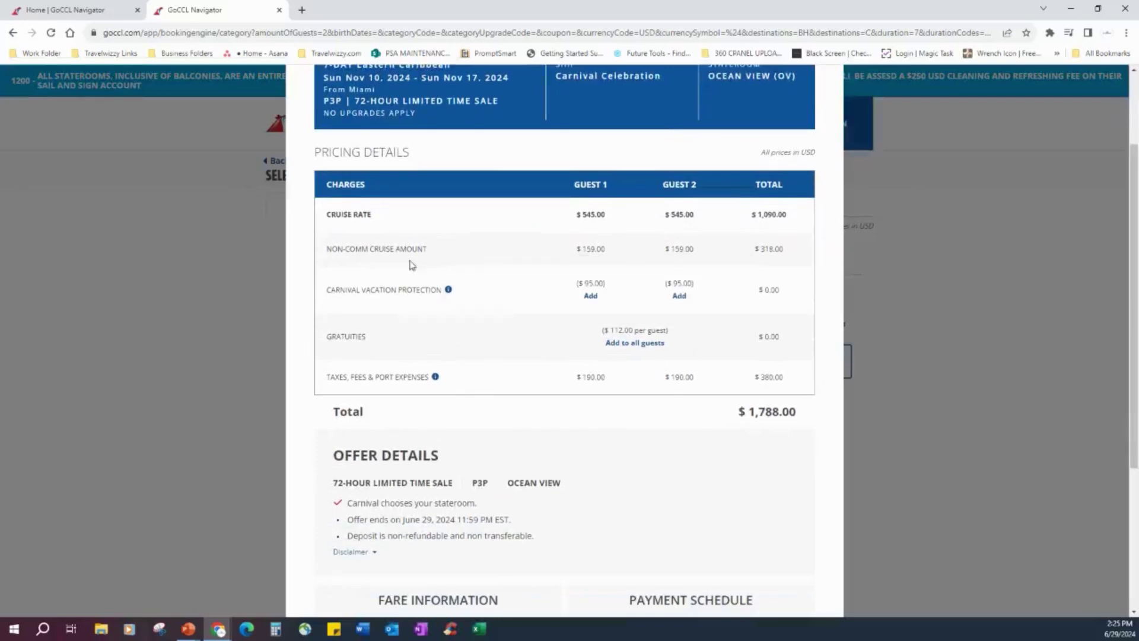
scroll(415, 278, "up", 2)
scroll(509, 421, "down", 5)
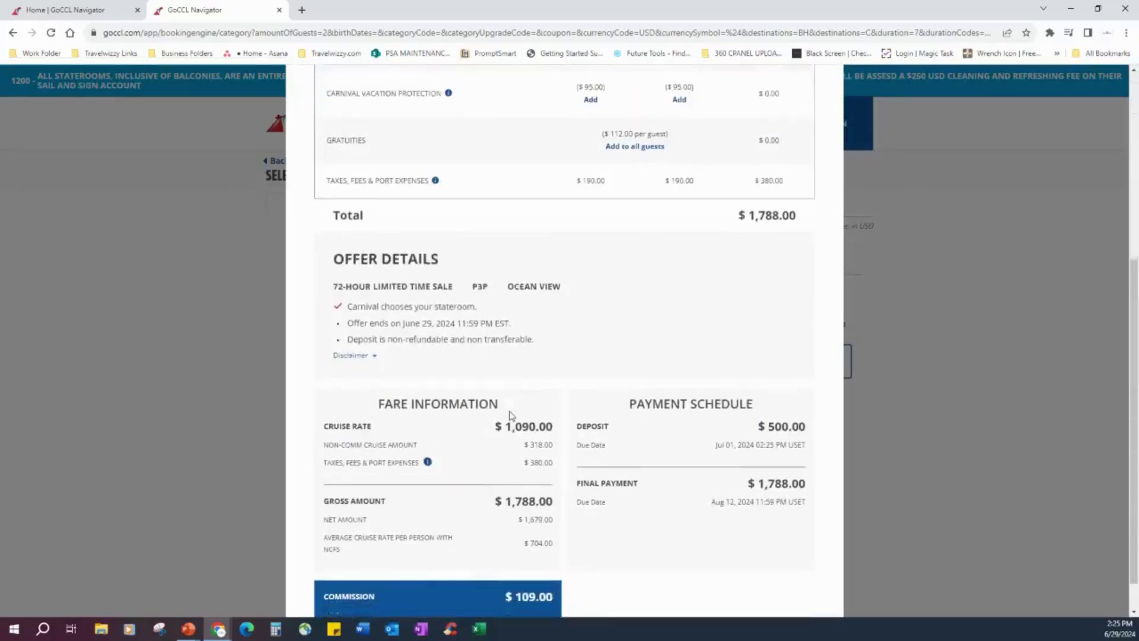
scroll(511, 415, "down", 1)
left_click_drag(756, 386, 806, 383)
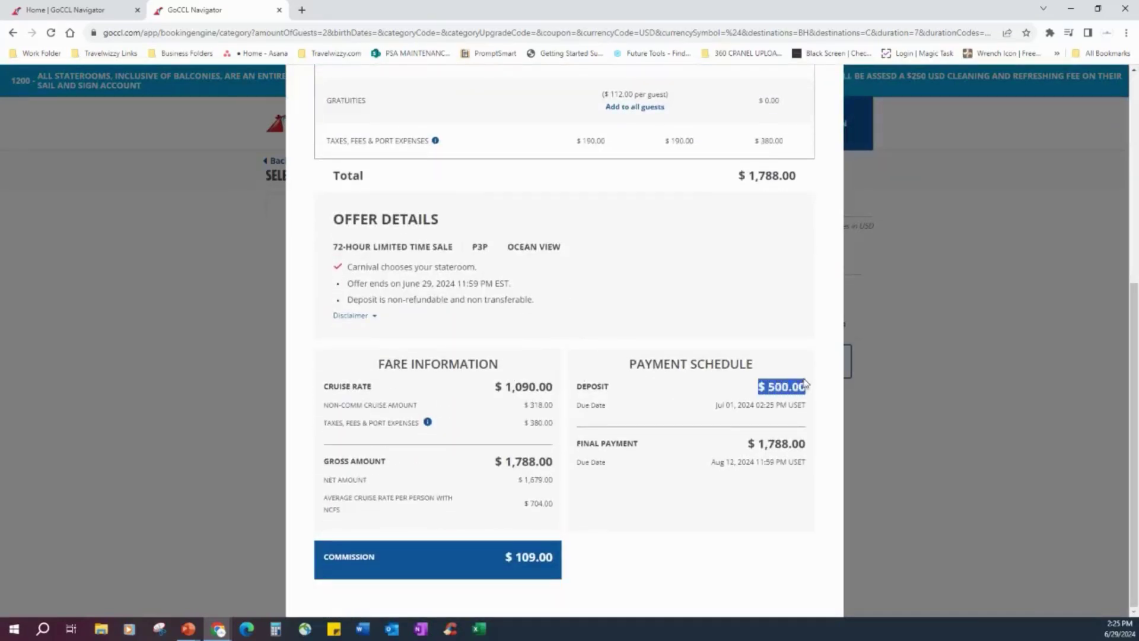
left_click(716, 356)
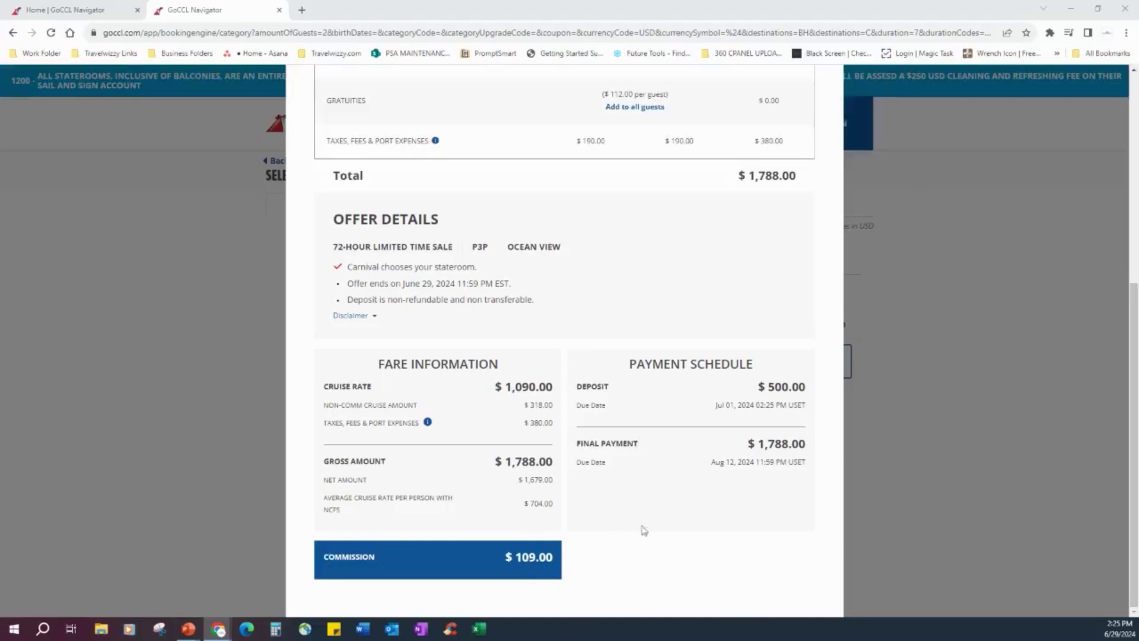
left_click_drag(745, 445, 813, 445)
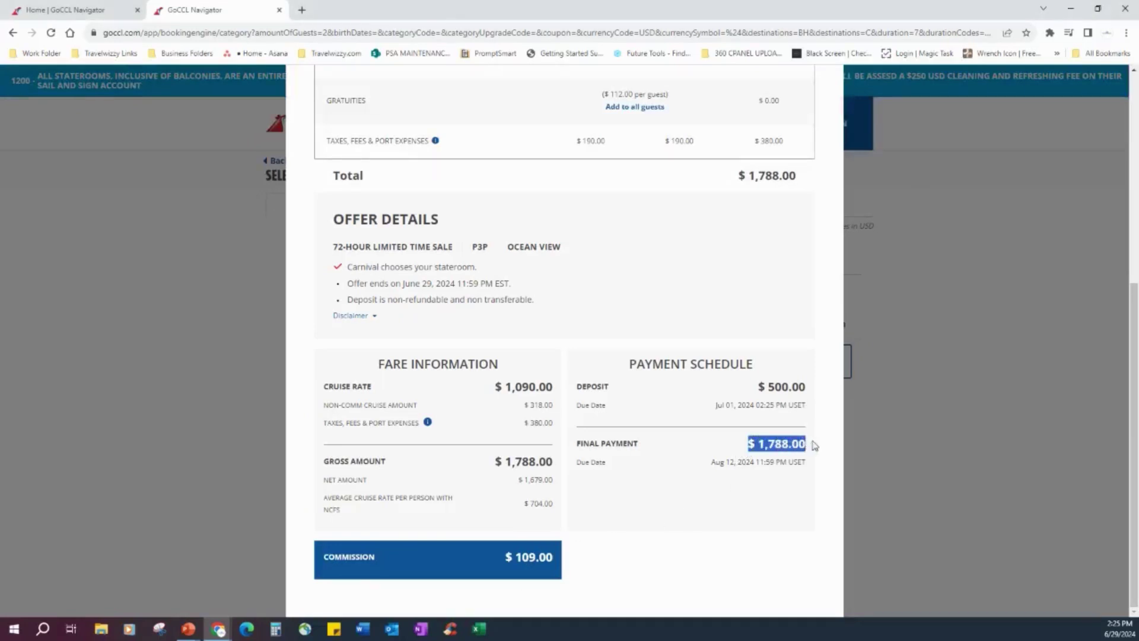
left_click(657, 501)
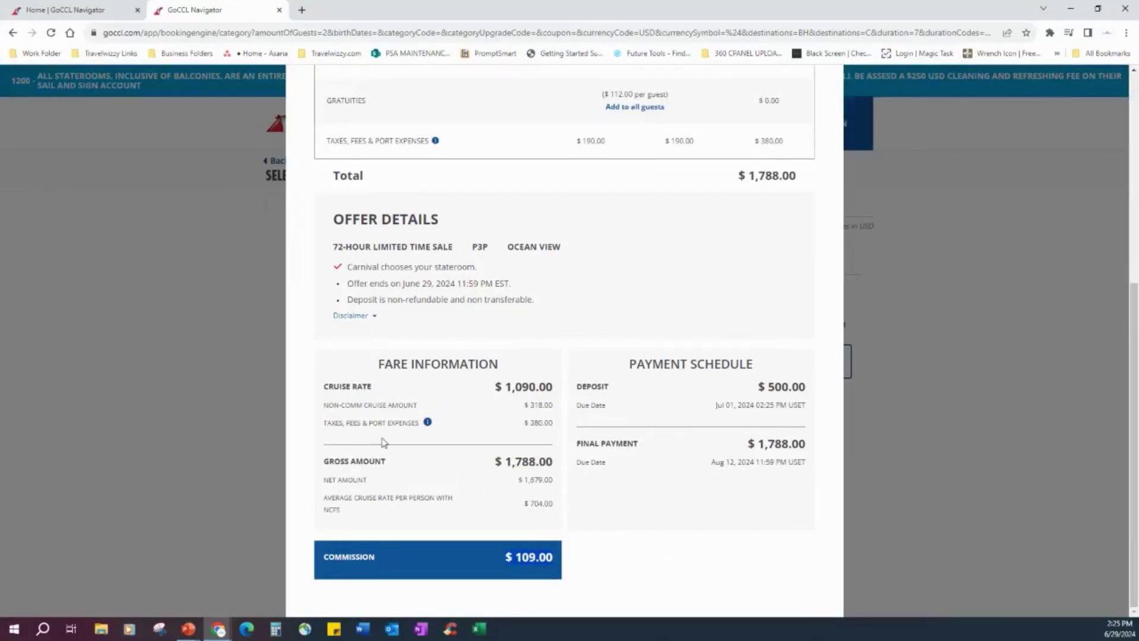
scroll(682, 383, "up", 6)
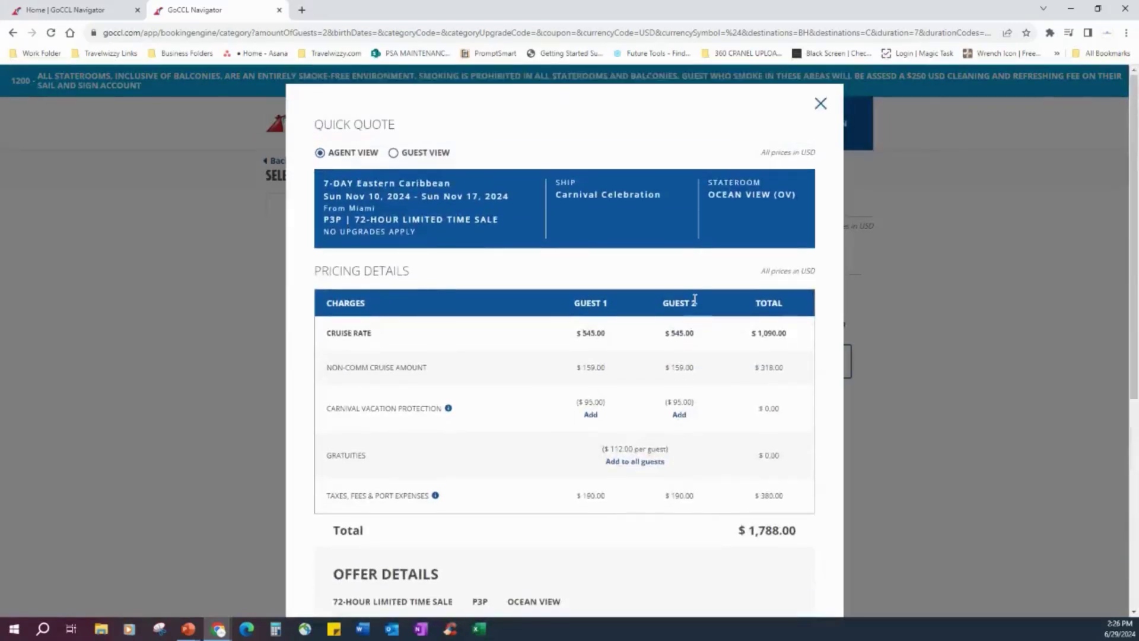
scroll(675, 270, "down", 6)
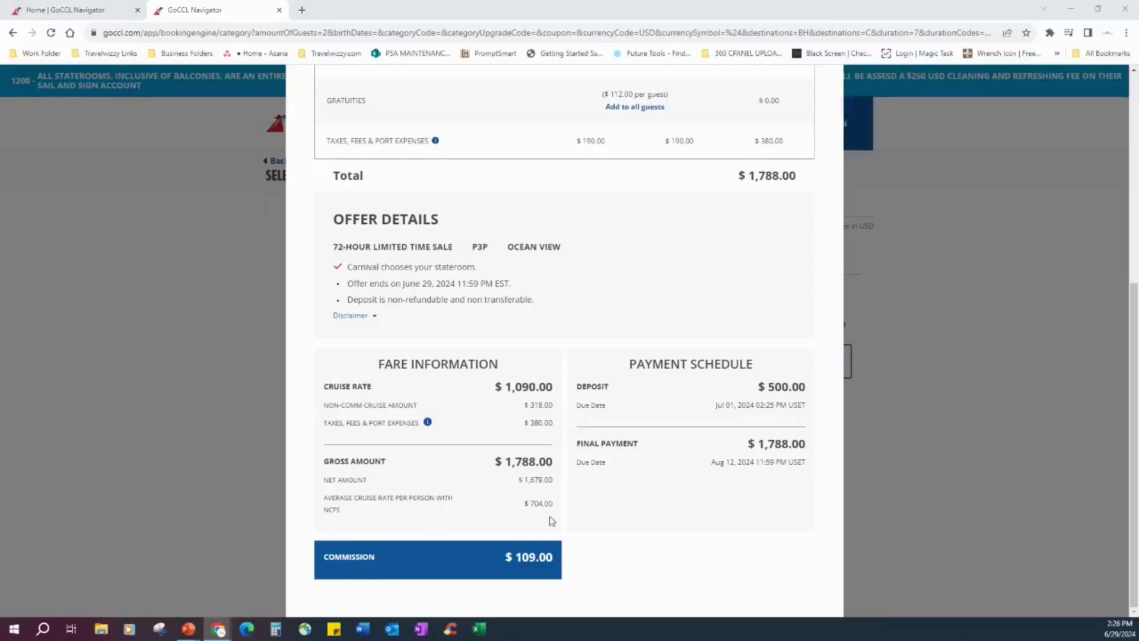
left_click(534, 592)
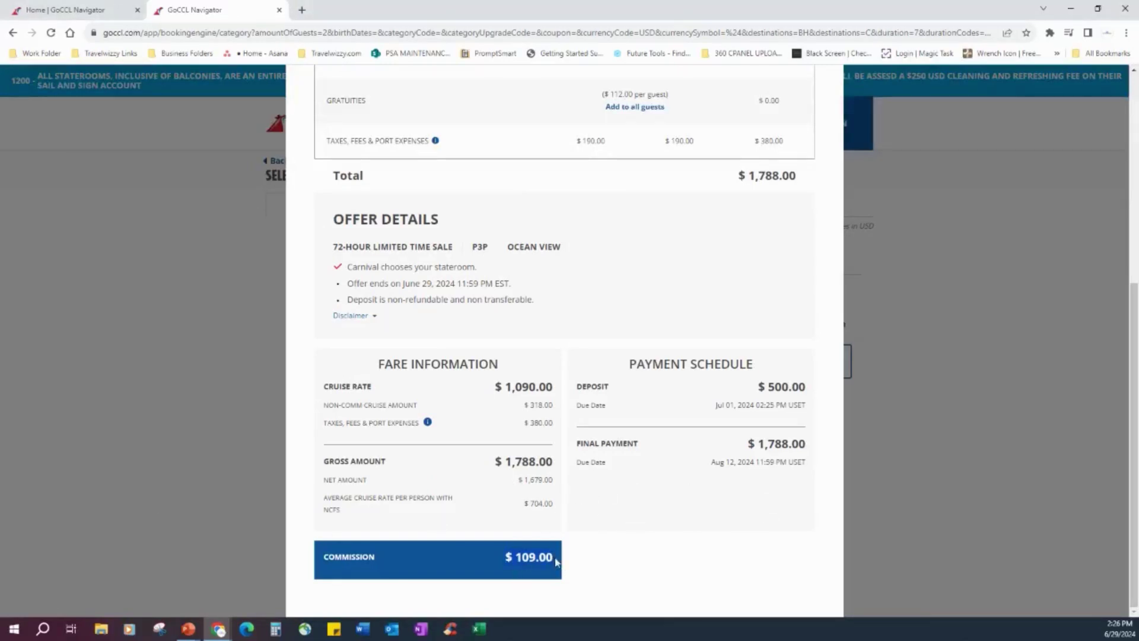
scroll(645, 478, "up", 2)
scroll(646, 478, "up", 5)
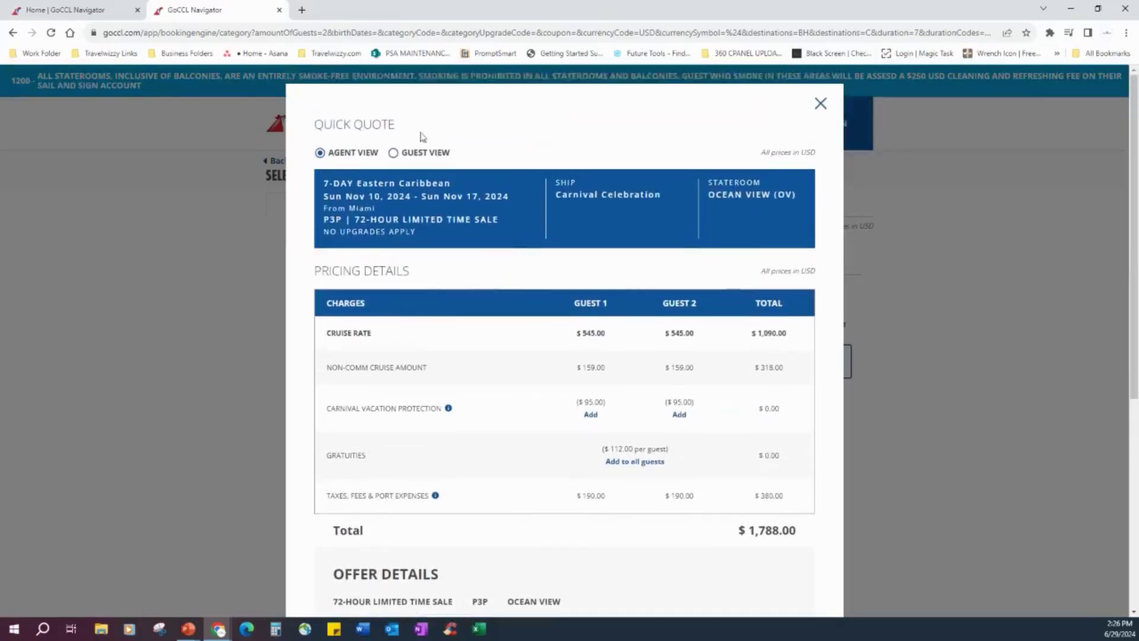
Step: Switch the quote to Guest View and review the itinerary's sea days, Grand Turk and Nassau
left_click(392, 153)
scroll(601, 403, "down", 2)
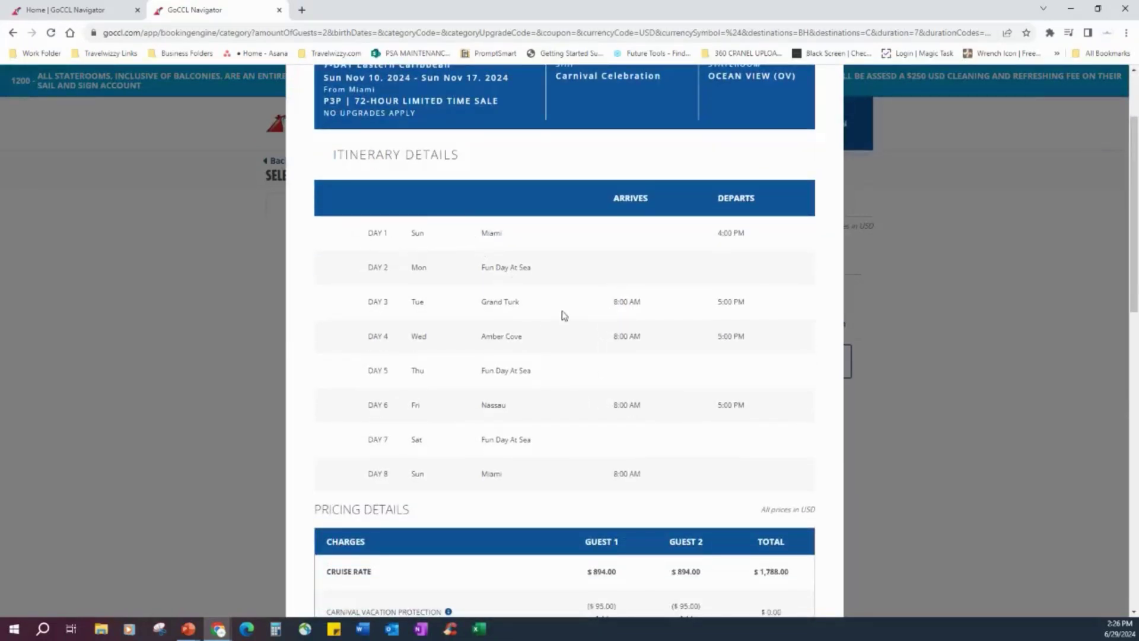
left_click_drag(480, 272, 541, 274)
left_click_drag(487, 302, 569, 340)
left_click_drag(489, 370, 555, 371)
left_click_drag(482, 406, 564, 445)
left_click_drag(478, 485, 546, 481)
Step: Review the $894.00 per-guest cruise rates and the vacation protection information
scroll(635, 384, "down", 5)
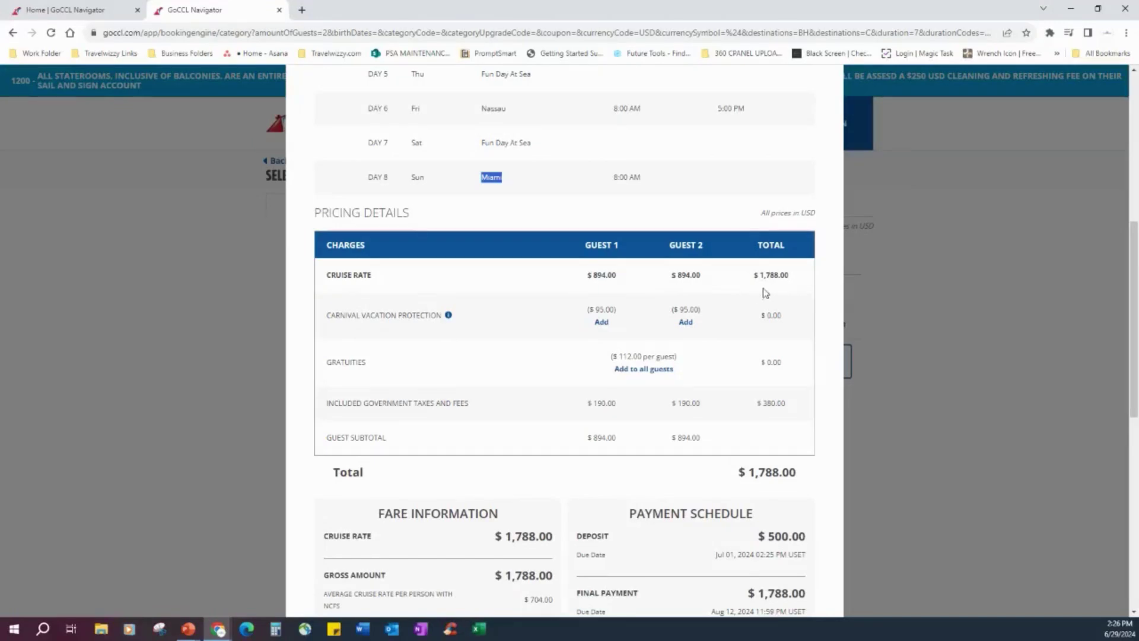
left_click_drag(681, 275, 710, 279)
left_click(725, 289)
scroll(723, 291, "down", 1)
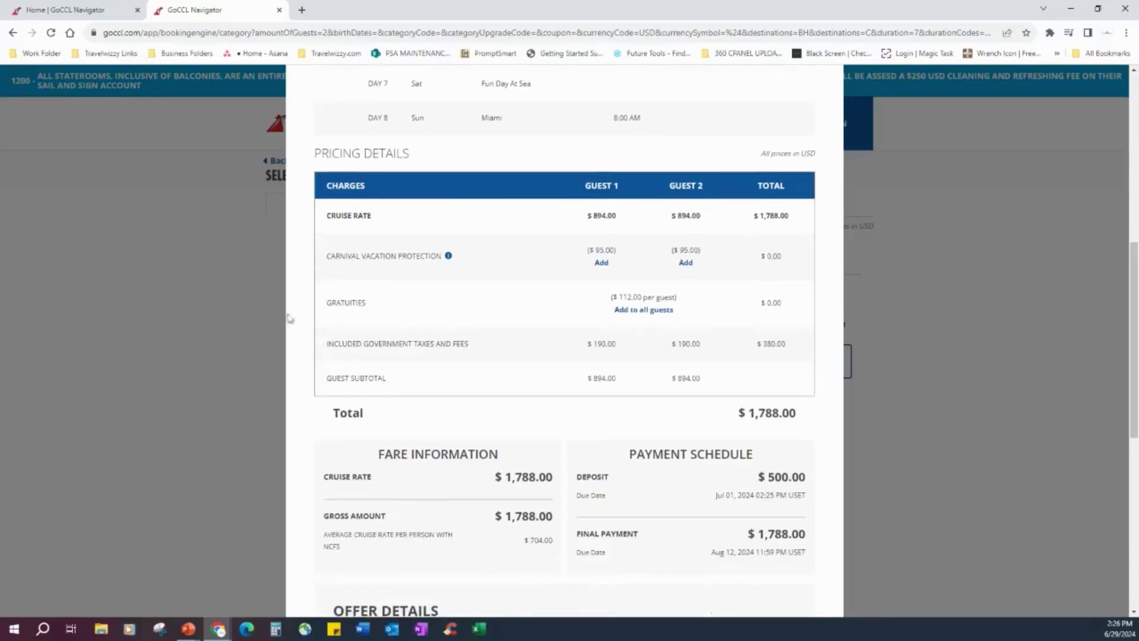
left_click_drag(352, 256, 458, 261)
Step: Add $95.00 Carnival Vacation Protection for Guest 1
left_click(449, 308)
left_click(601, 264)
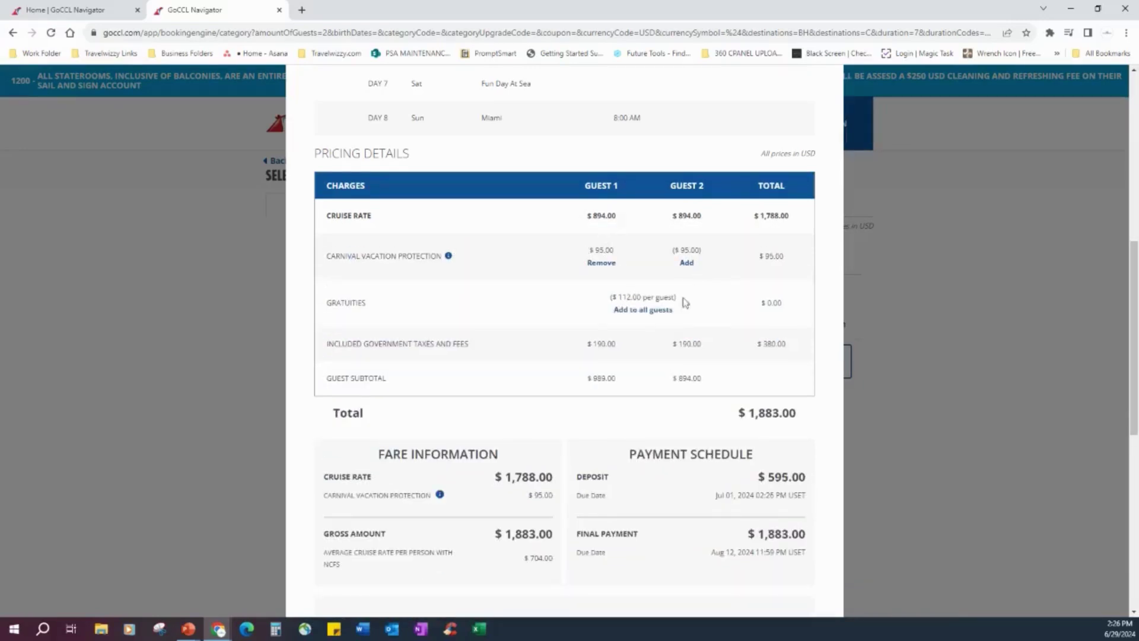
scroll(694, 353, "down", 3)
scroll(676, 341, "down", 2)
scroll(661, 338, "up", 5)
Step: Add $112.00 gratuities to all guests, bringing the quote total to $2,107.00
left_click_drag(664, 297, 594, 300)
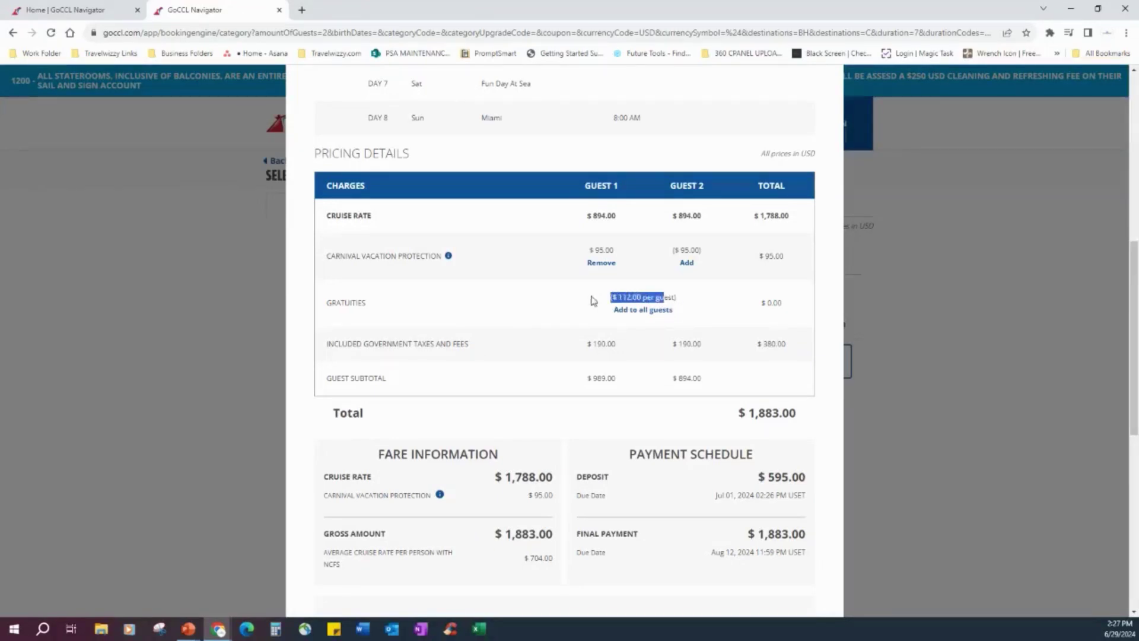
left_click(725, 316)
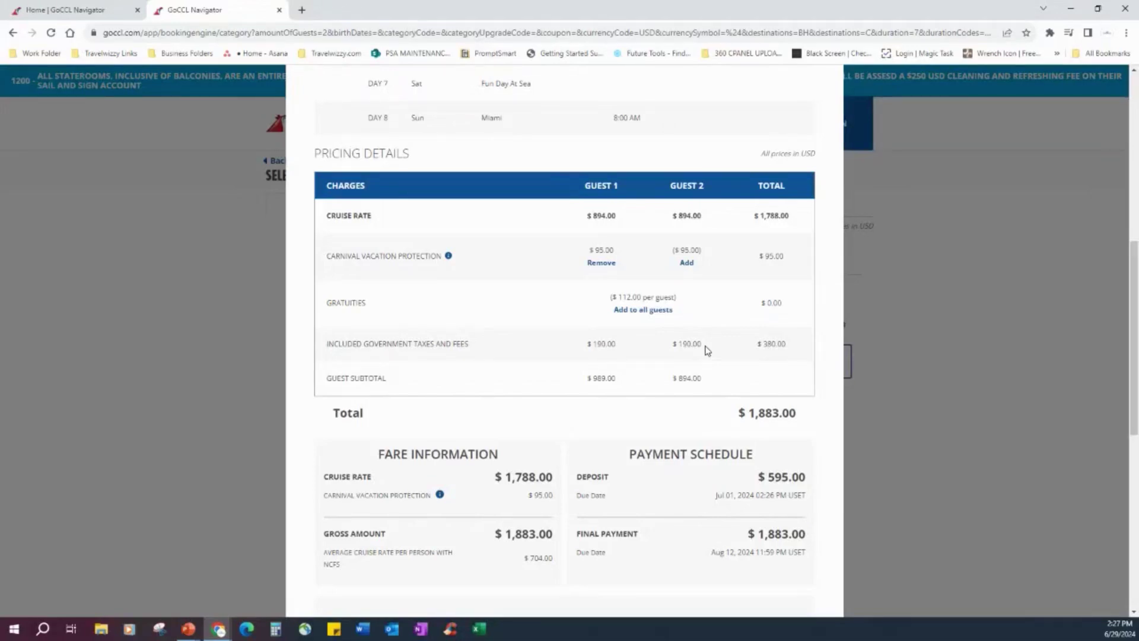
left_click(650, 311)
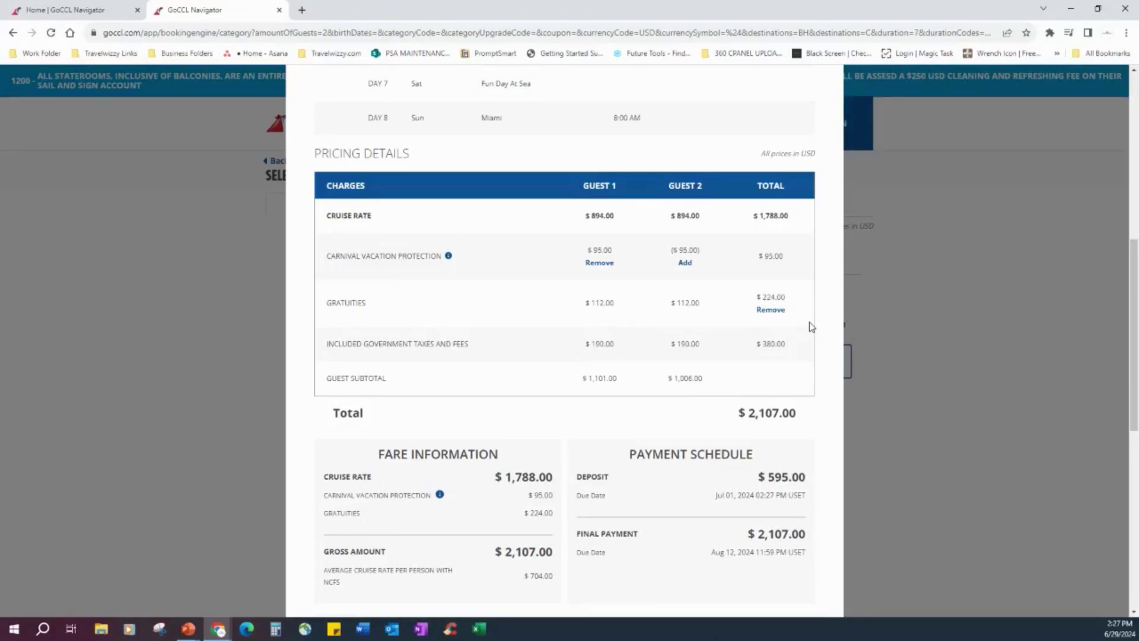
scroll(706, 308, "down", 6)
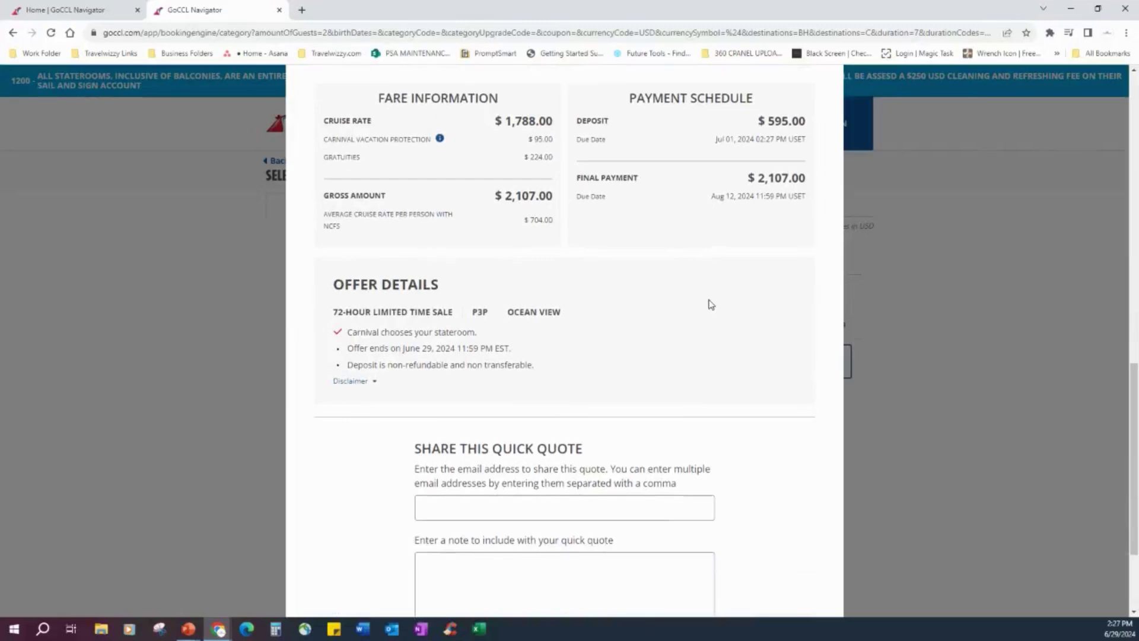
Step: Email the quick quote to the client's e-mail with the note 'Hey I found this awesome deal on this cruise.'
scroll(706, 308, "down", 3)
left_click(530, 360)
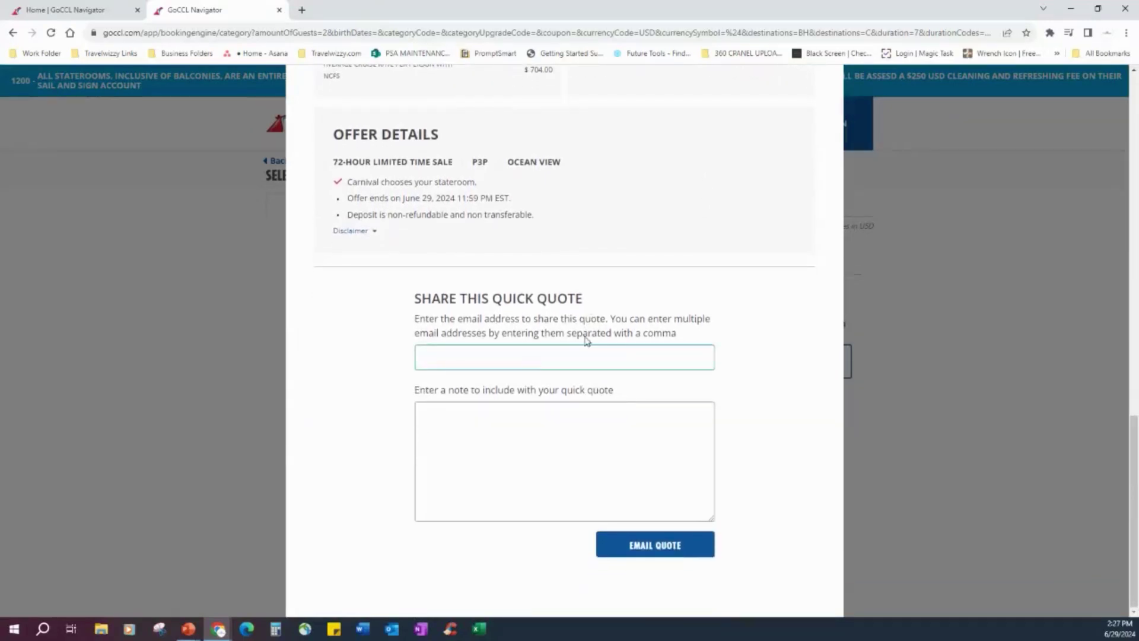
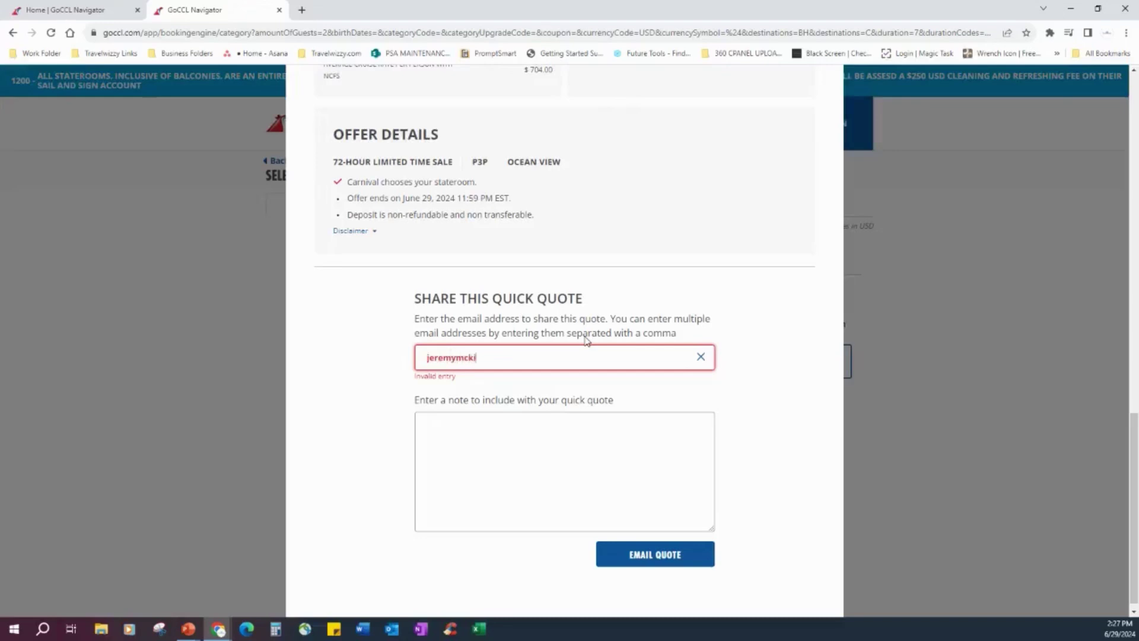
key("Tab")
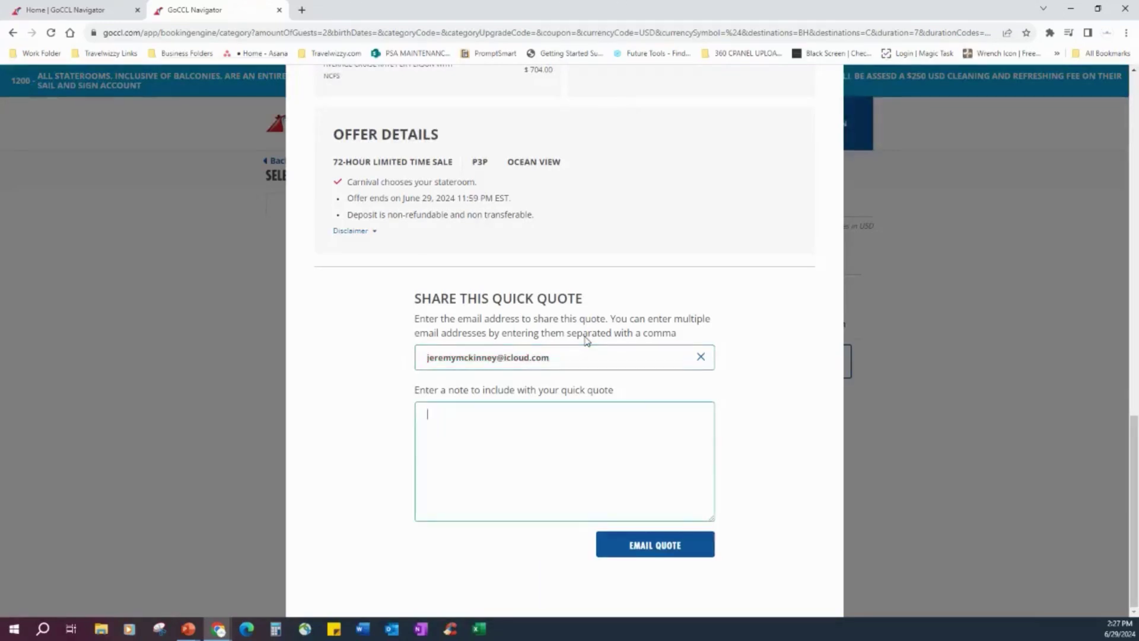
type("Hey I found this awesome deal on this cruise . Check it out atnd let me know.")
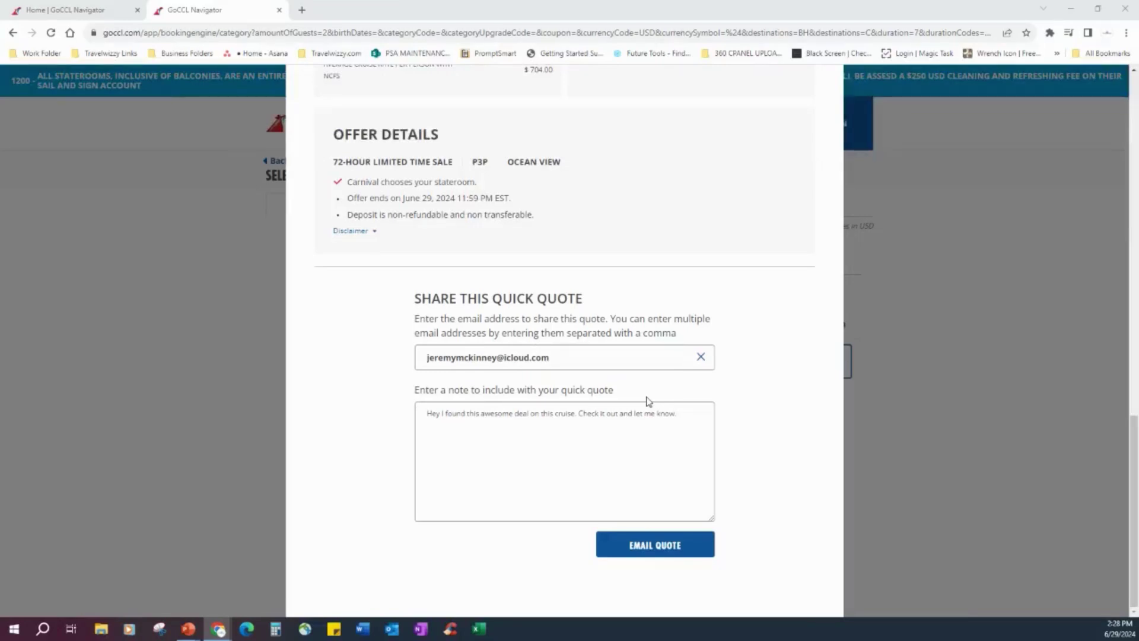
left_click(622, 544)
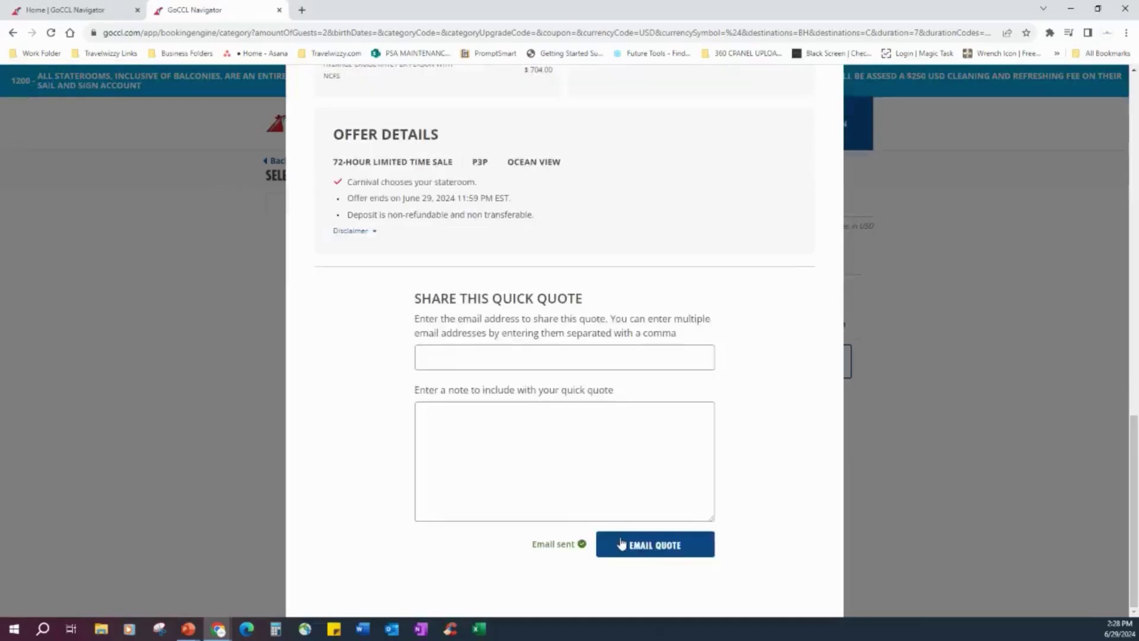
Step: Switch the Quick Quote to Agent View, showing $118.50 commission and $1,988.50 net on $2,107.00
scroll(525, 279, "up", 7)
scroll(664, 349, "up", 2)
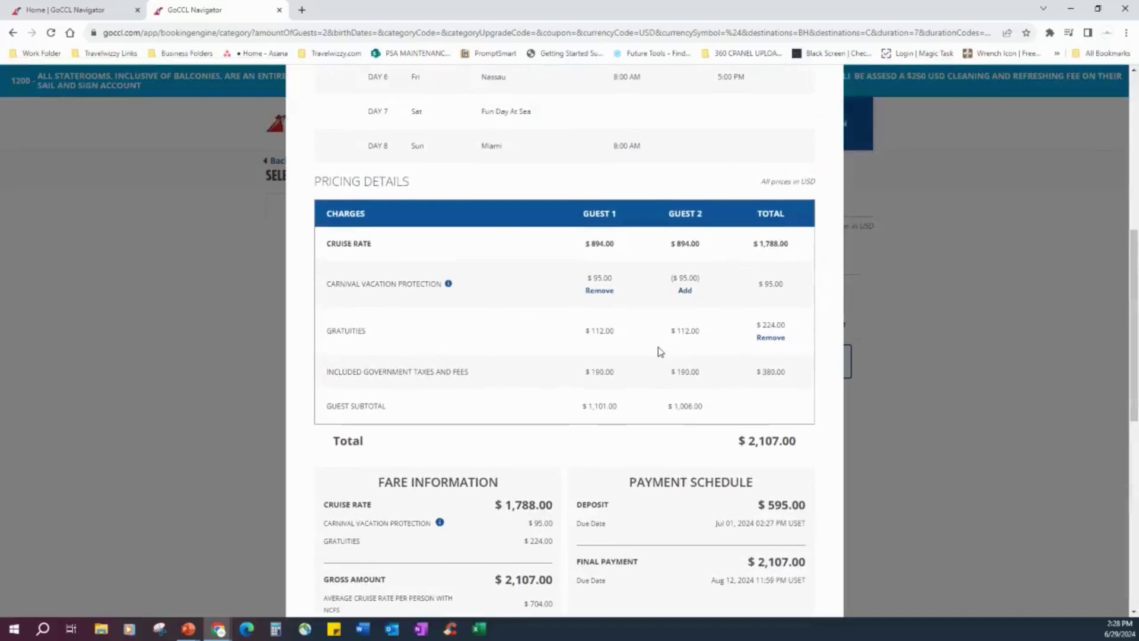
scroll(616, 315, "up", 8)
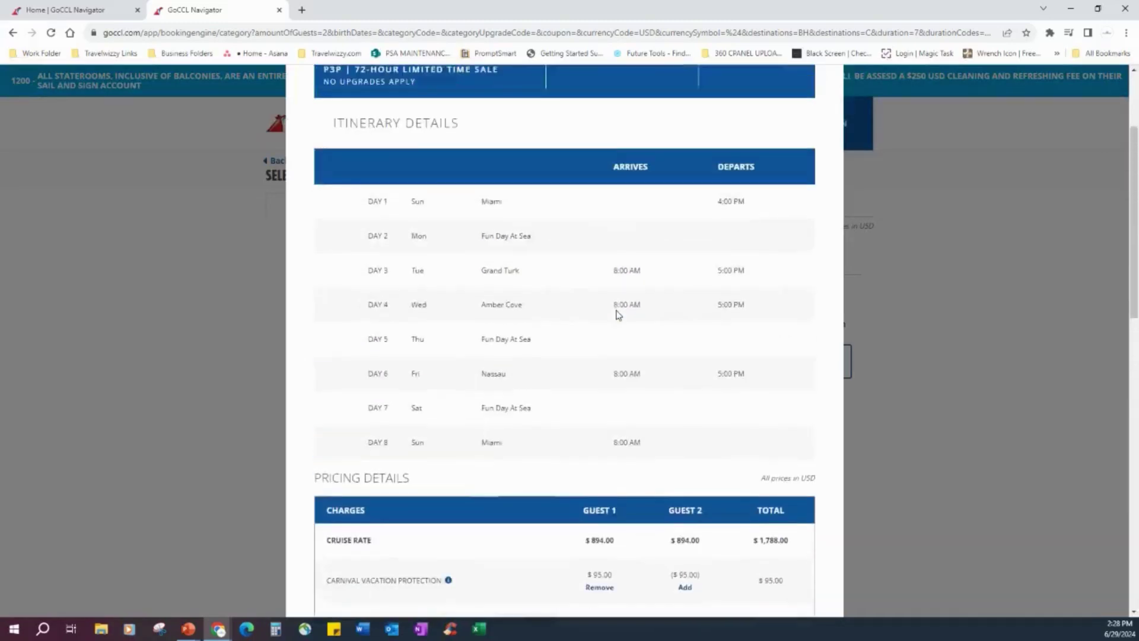
scroll(589, 320, "down", 9)
scroll(575, 322, "up", 8)
scroll(539, 285, "up", 2)
left_click(321, 151)
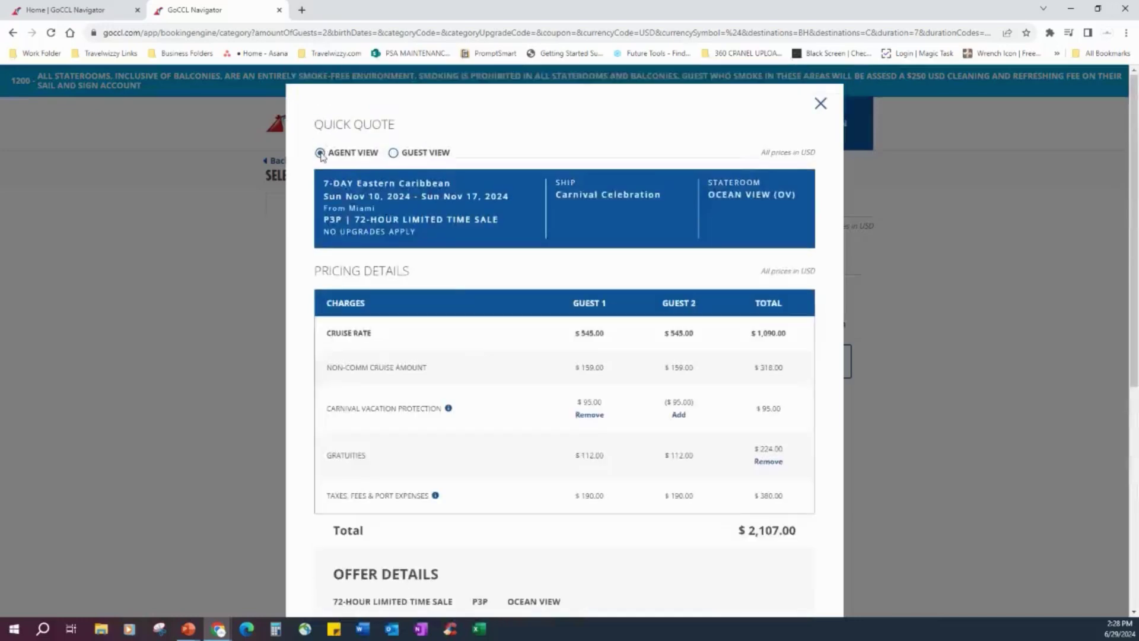
scroll(635, 329, "down", 6)
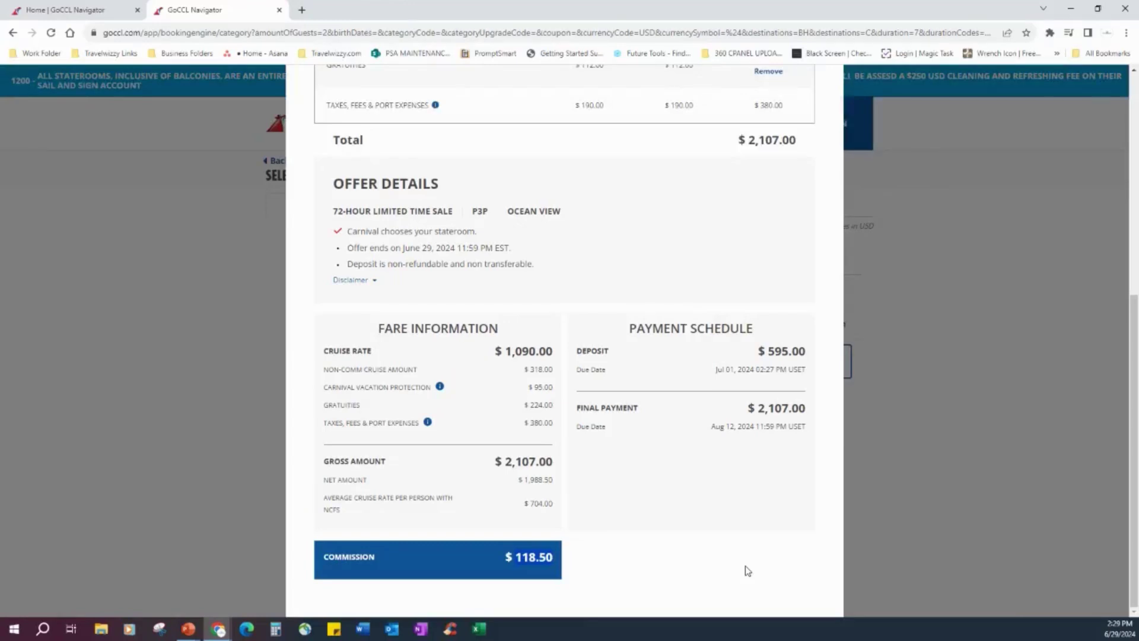
scroll(686, 399, "up", 6)
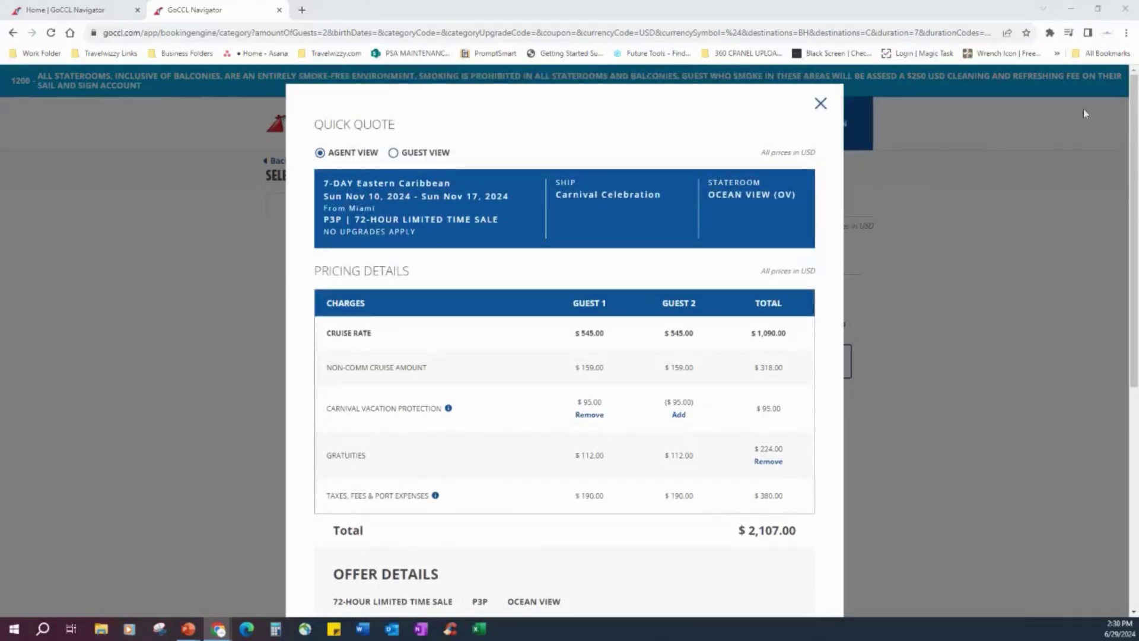
Step: Close the Quick Quote, choose the $894 Ocean View category, and accept a guaranteed stateroom
left_click(820, 103)
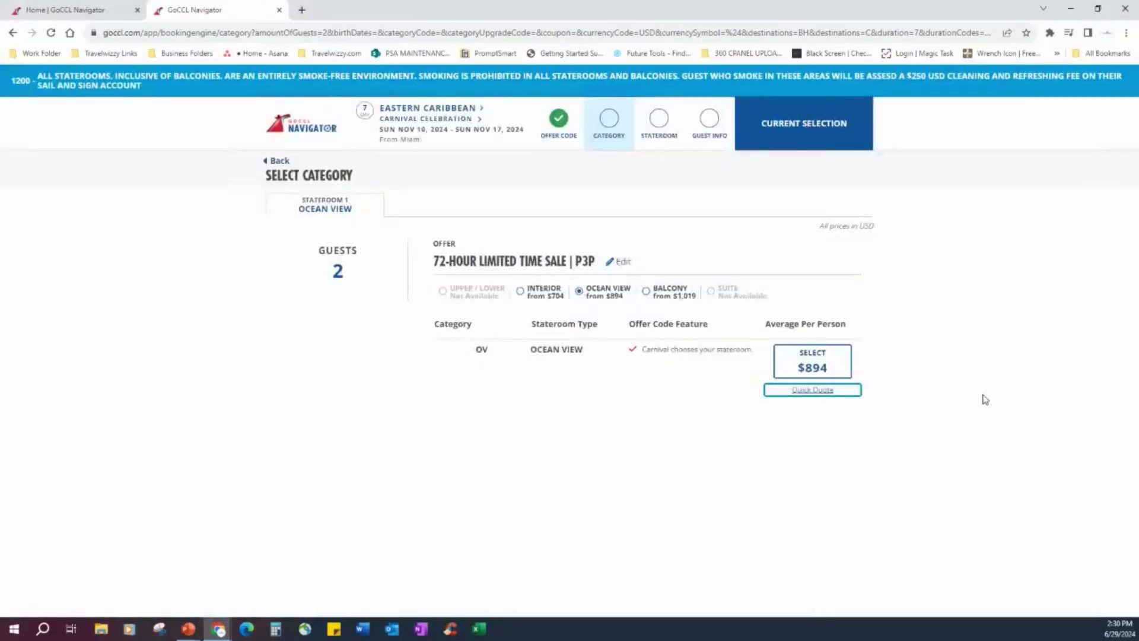
left_click(809, 367)
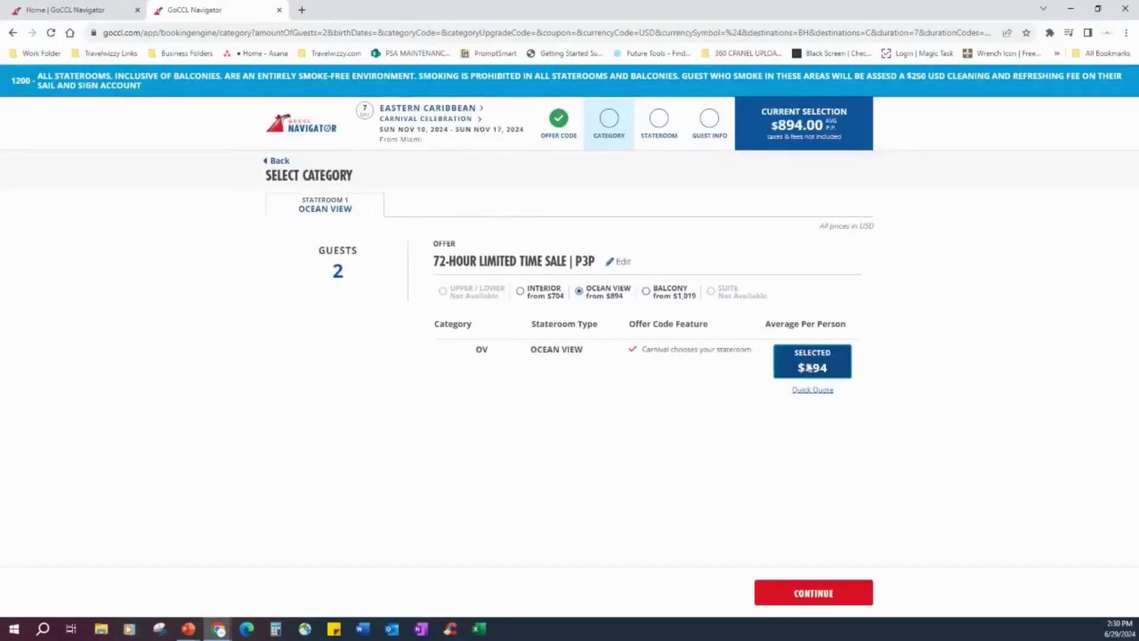
left_click(848, 593)
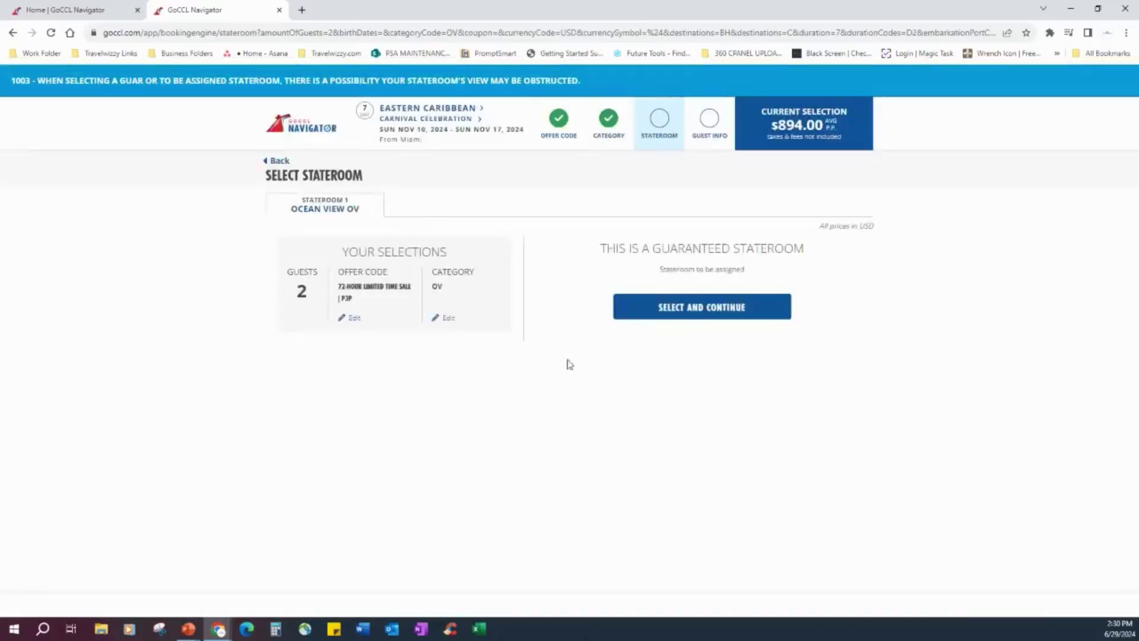
left_click(674, 314)
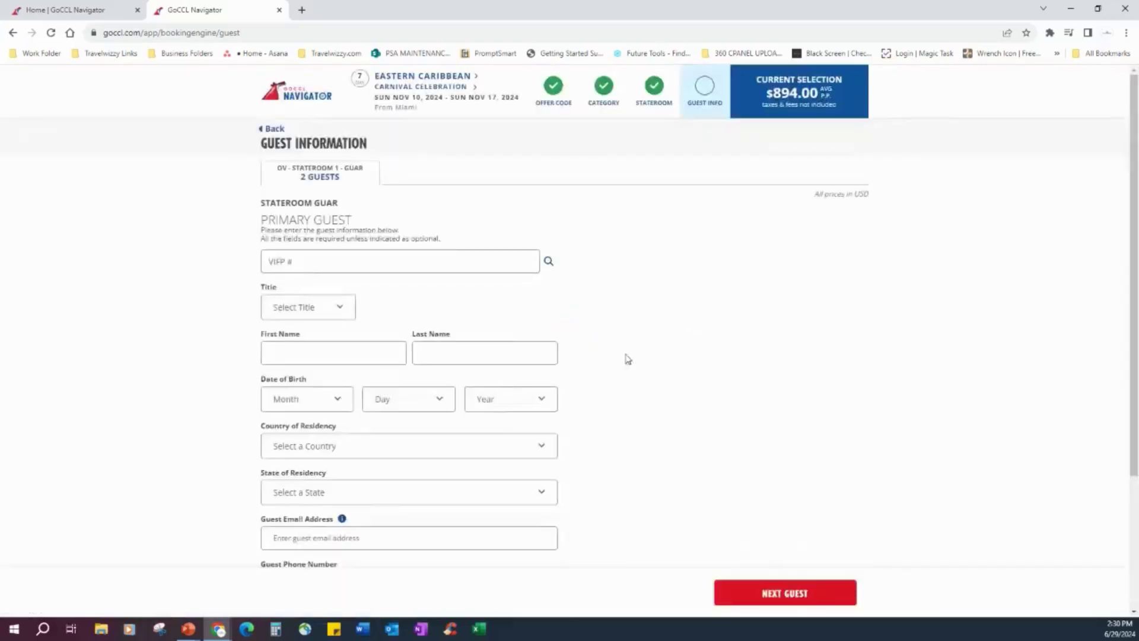
Step: Set the primary guest's title to Mr. and enter the guest's first and last name
left_click(310, 308)
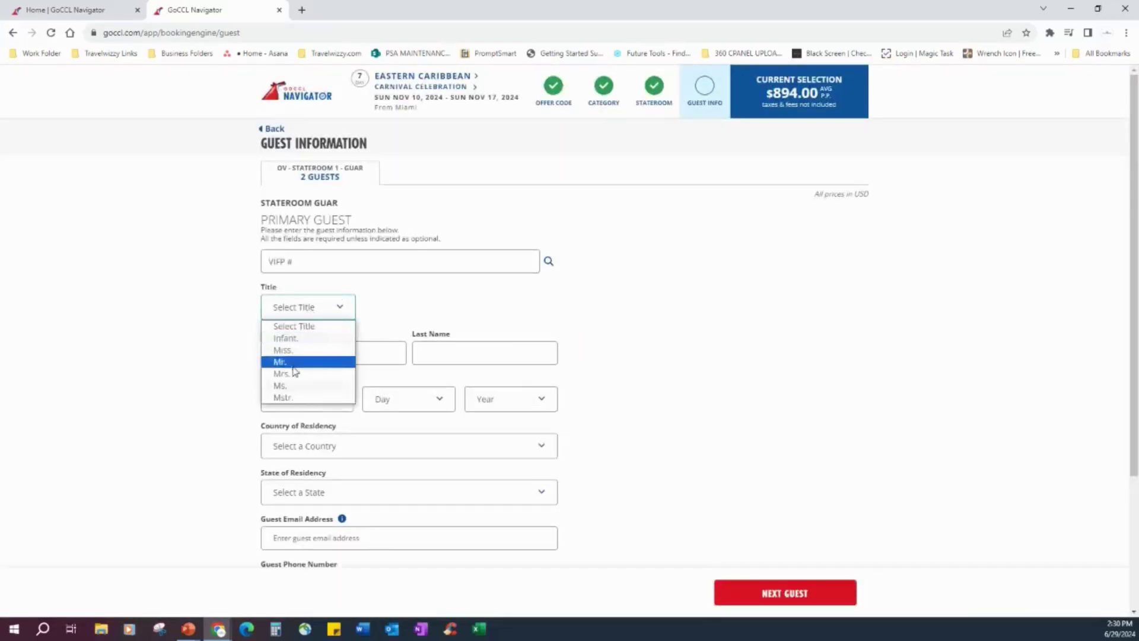
left_click(294, 363)
left_click(318, 356)
type("John")
key("Tab")
type("Joe")
left_click(304, 398)
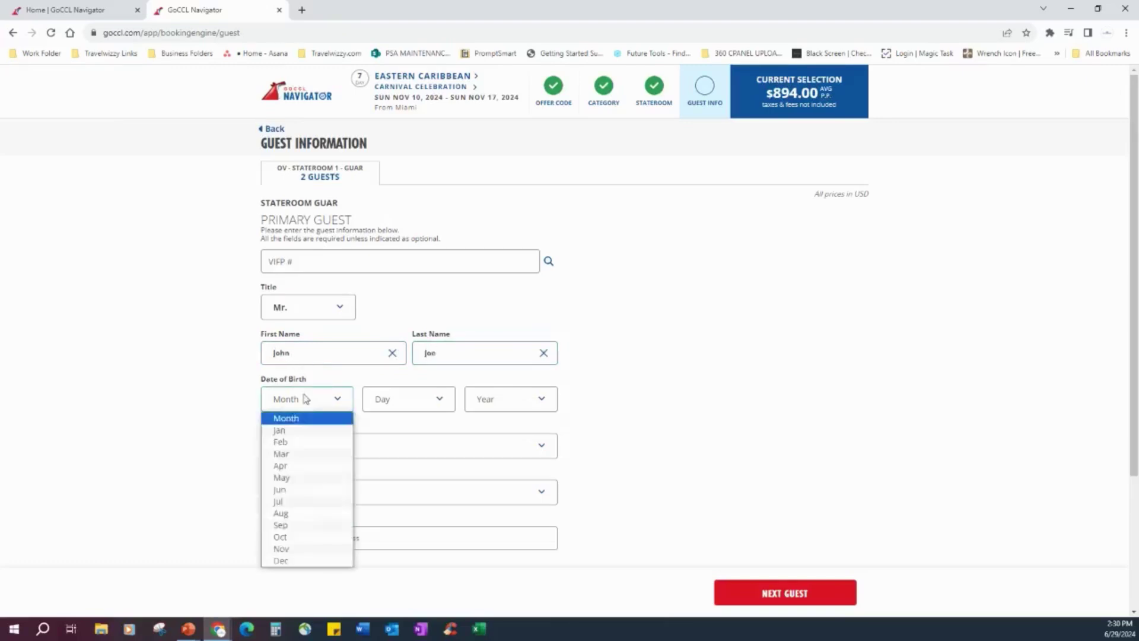
left_click(321, 458)
left_click(387, 408)
left_click(401, 336)
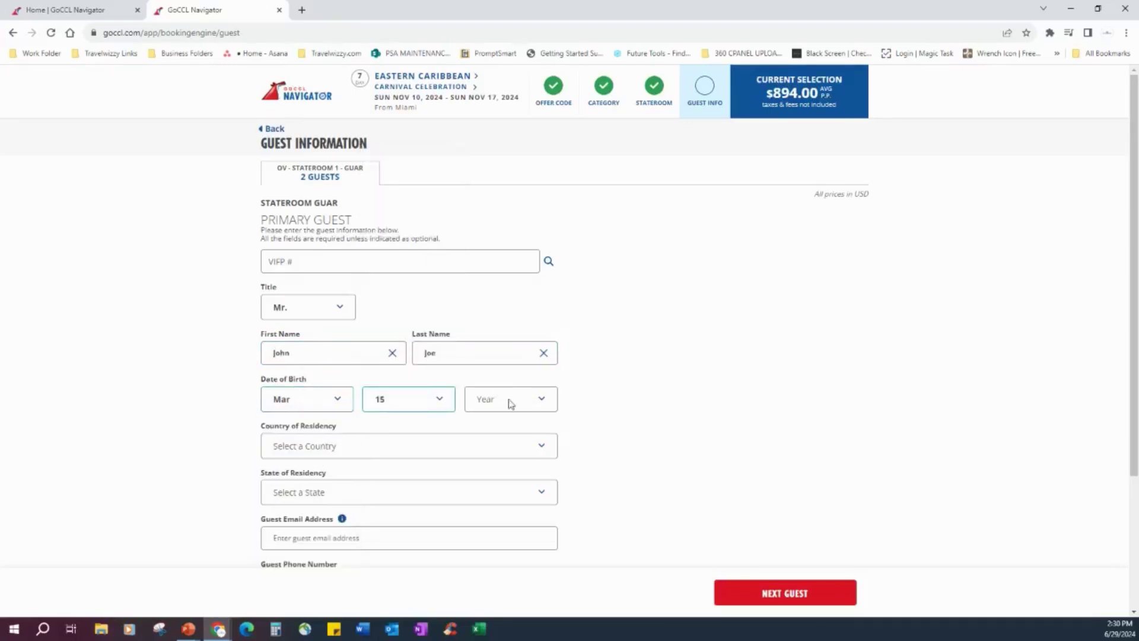
scroll(493, 346, "down", 2)
left_click(525, 285)
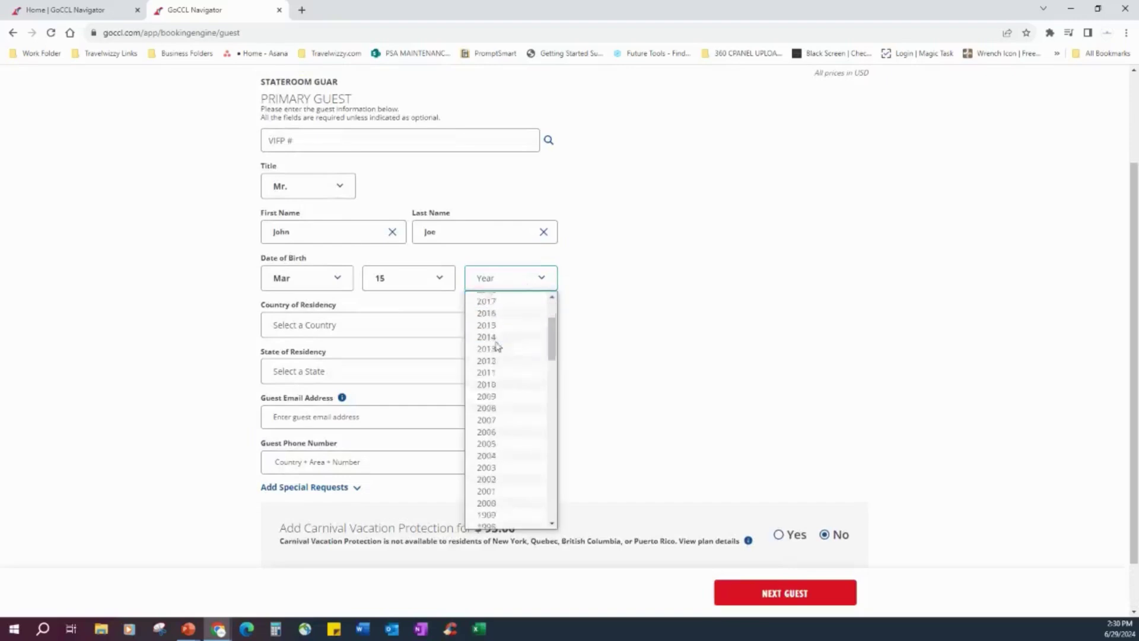
scroll(516, 368, "down", 10)
scroll(508, 341, "up", 3)
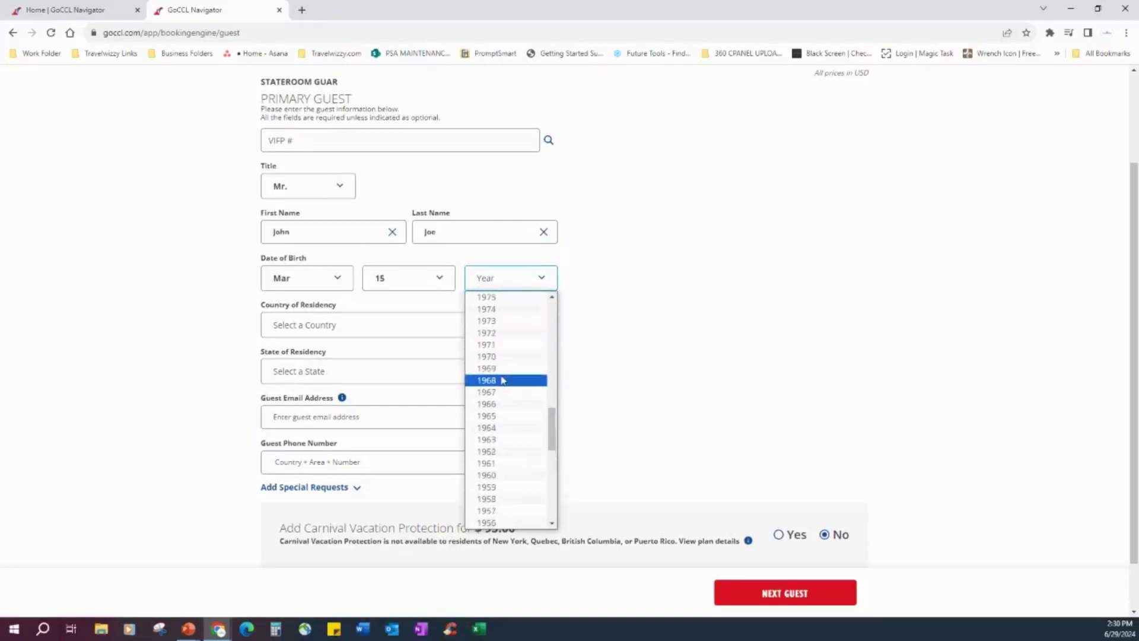
left_click(501, 343)
Step: Set residency to United States, Ohio, and enter the guest's e-mail and phone number
left_click(415, 325)
left_click(363, 355)
left_click(377, 372)
scroll(350, 247, "down", 6)
left_click(335, 351)
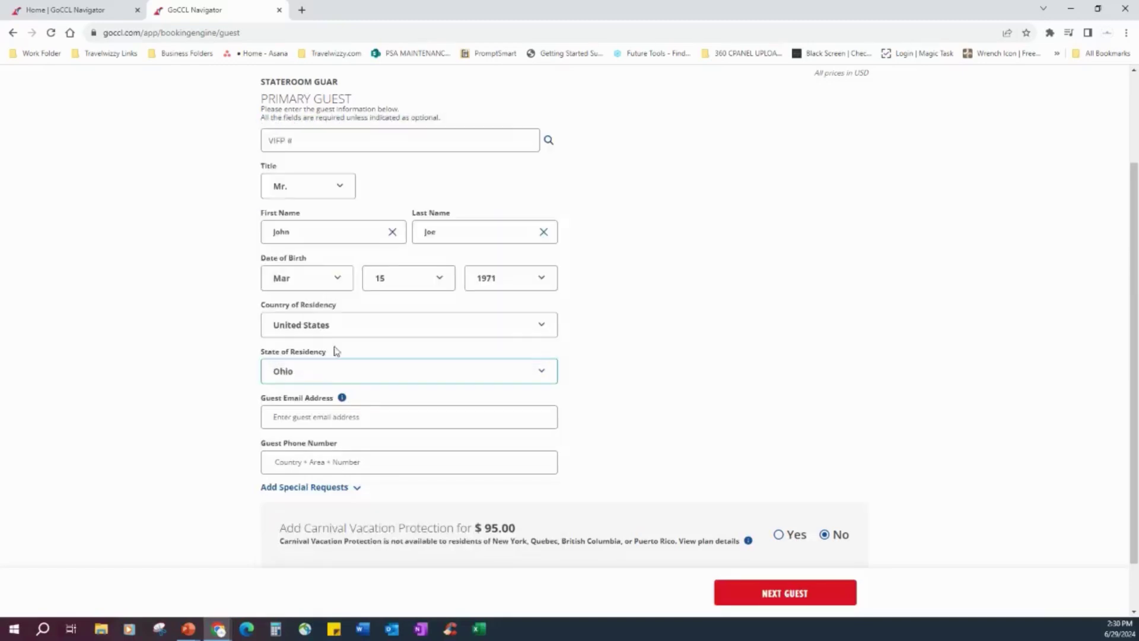
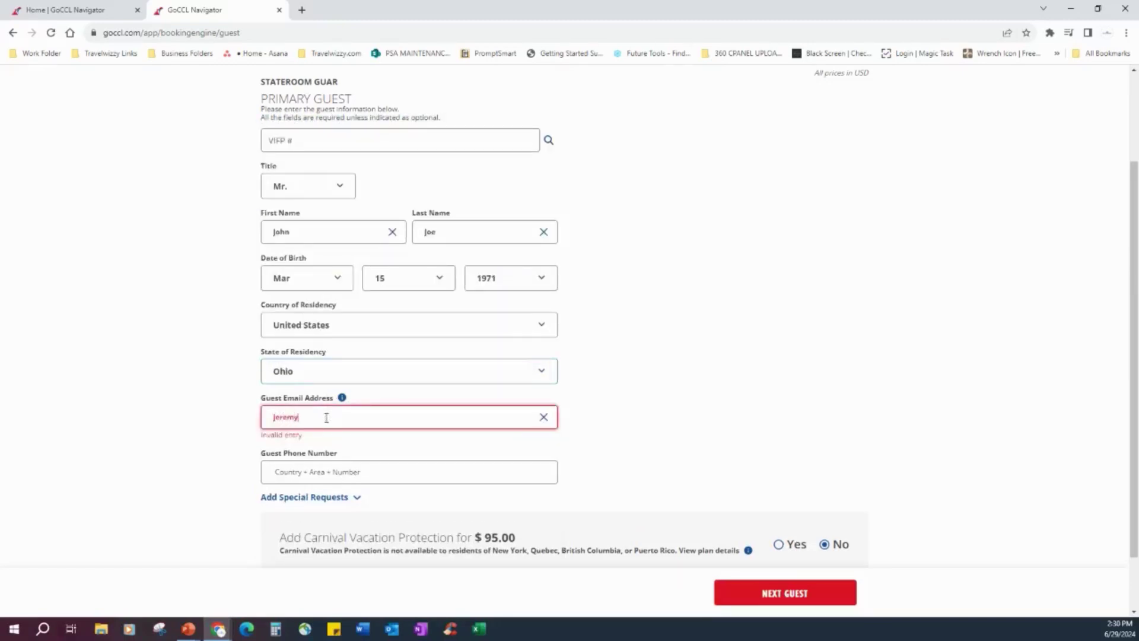
key("Tab")
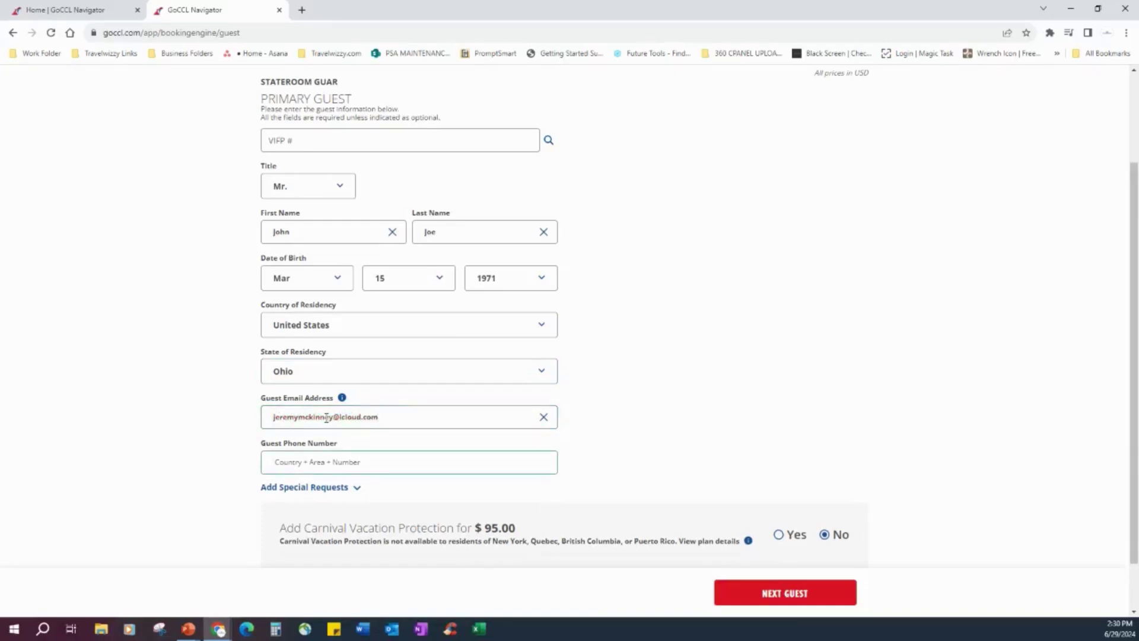
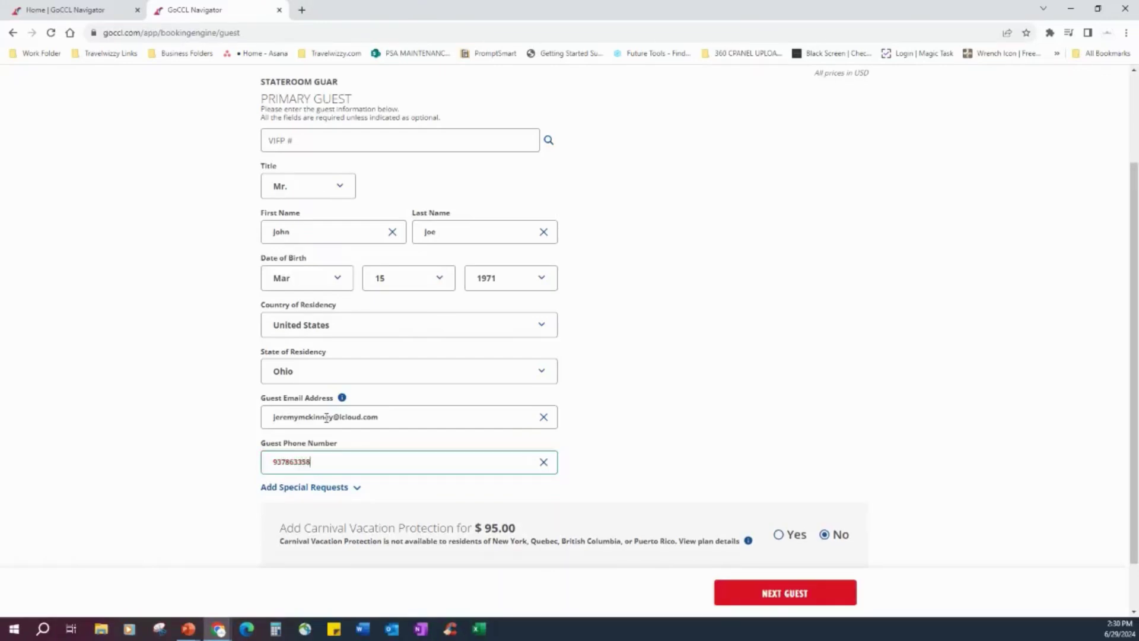
left_click(706, 406)
scroll(719, 392, "down", 1)
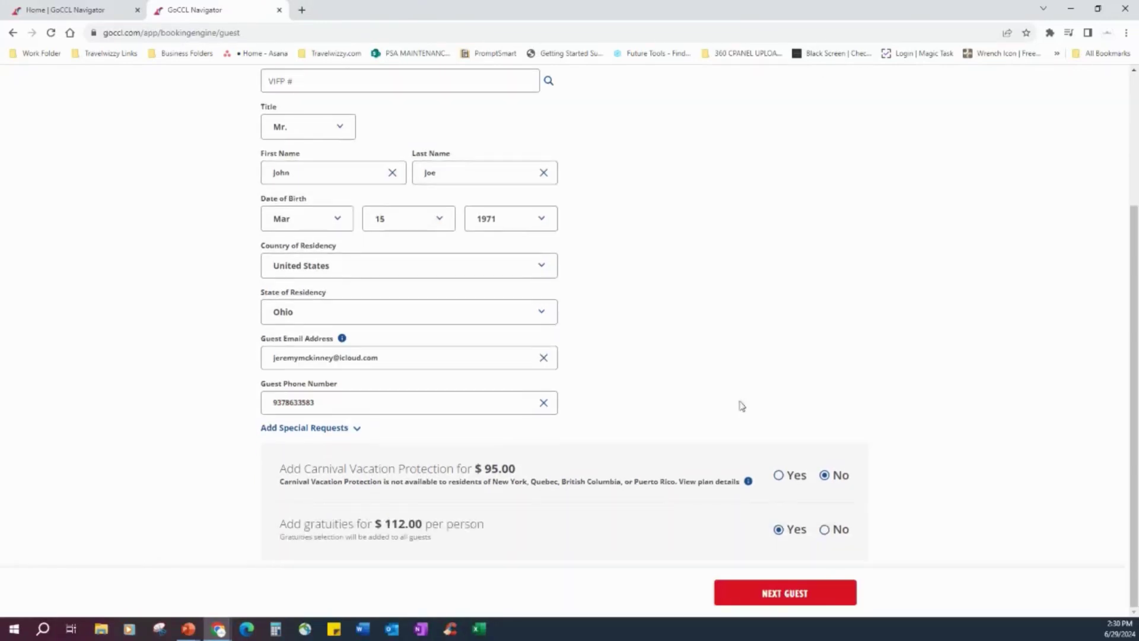
left_click(778, 475)
Step: Move to guest 2, set the title to Miss., and enter the guest's name
left_click(777, 593)
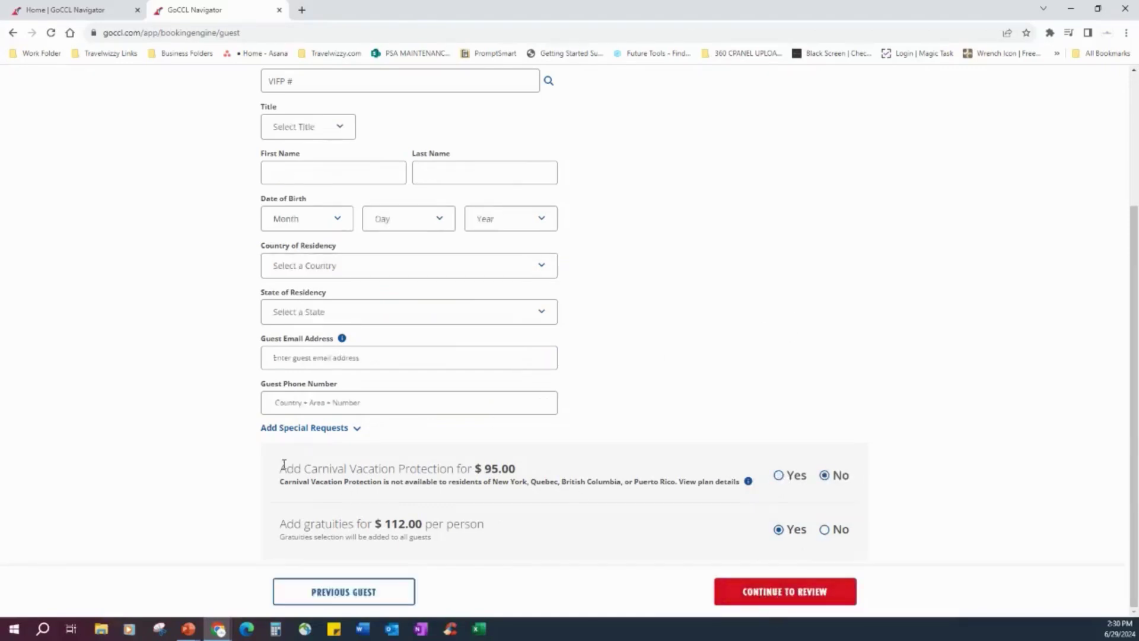
scroll(498, 236, "down", 1)
left_click(308, 189)
left_click(310, 235)
left_click(309, 235)
type("Jam")
type("Doe")
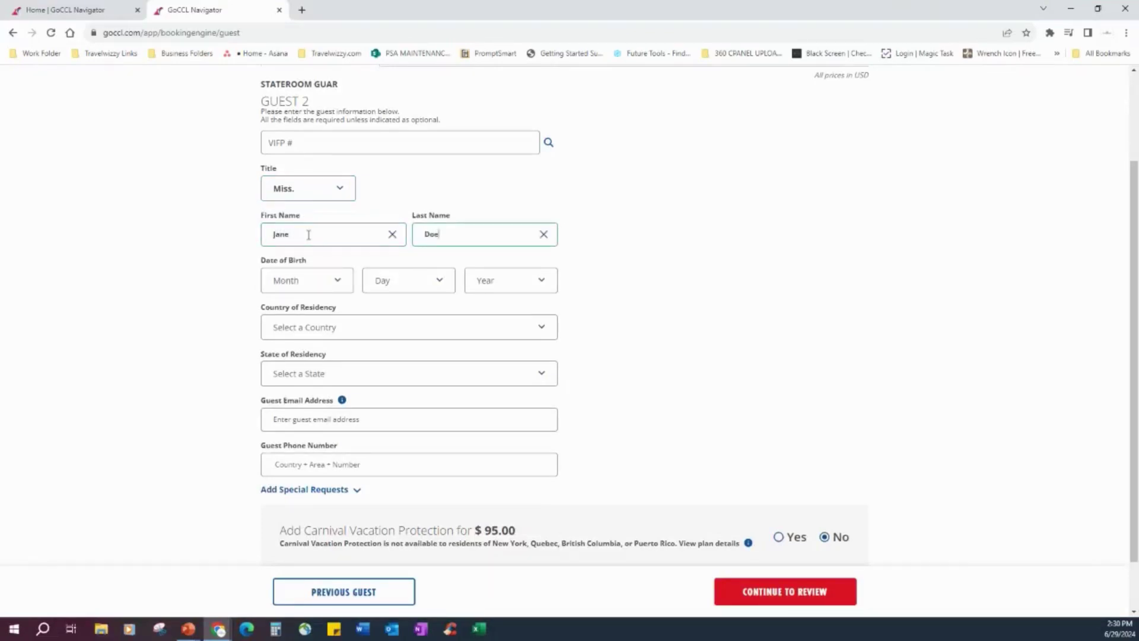
left_click(286, 279)
left_click(291, 345)
left_click(400, 288)
left_click(430, 396)
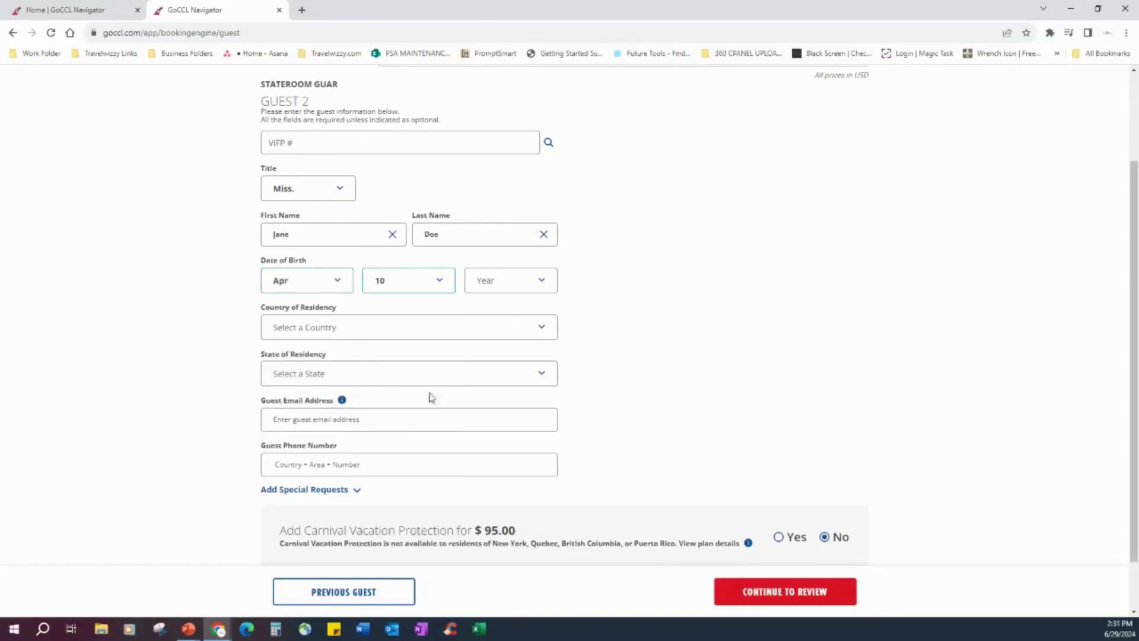
left_click(504, 280)
scroll(498, 439, "down", 13)
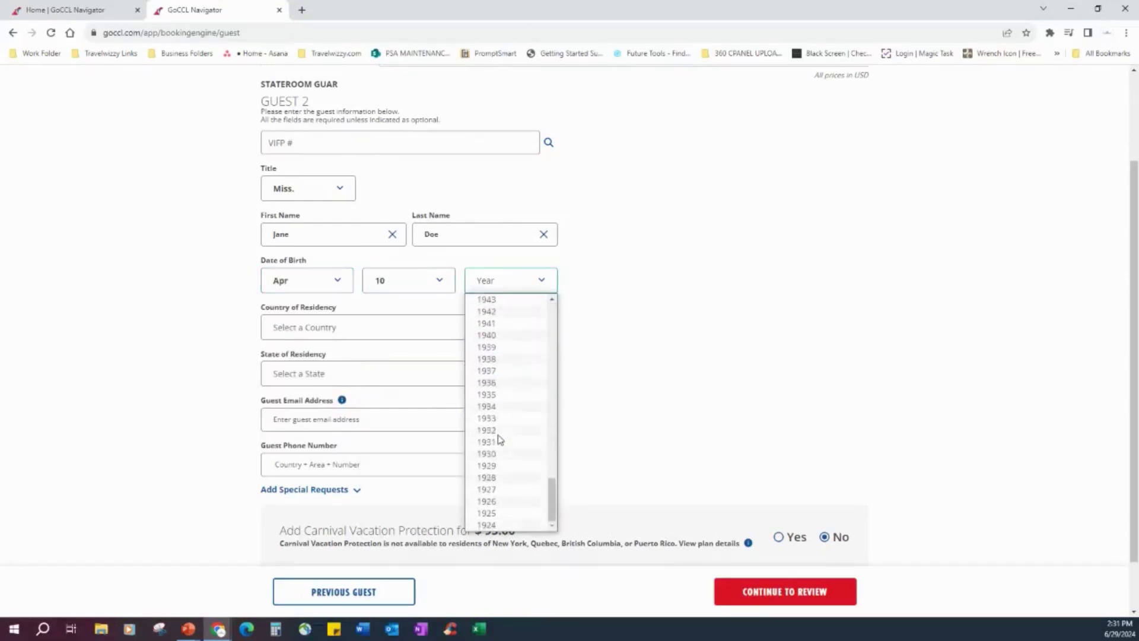
scroll(500, 397, "up", 2)
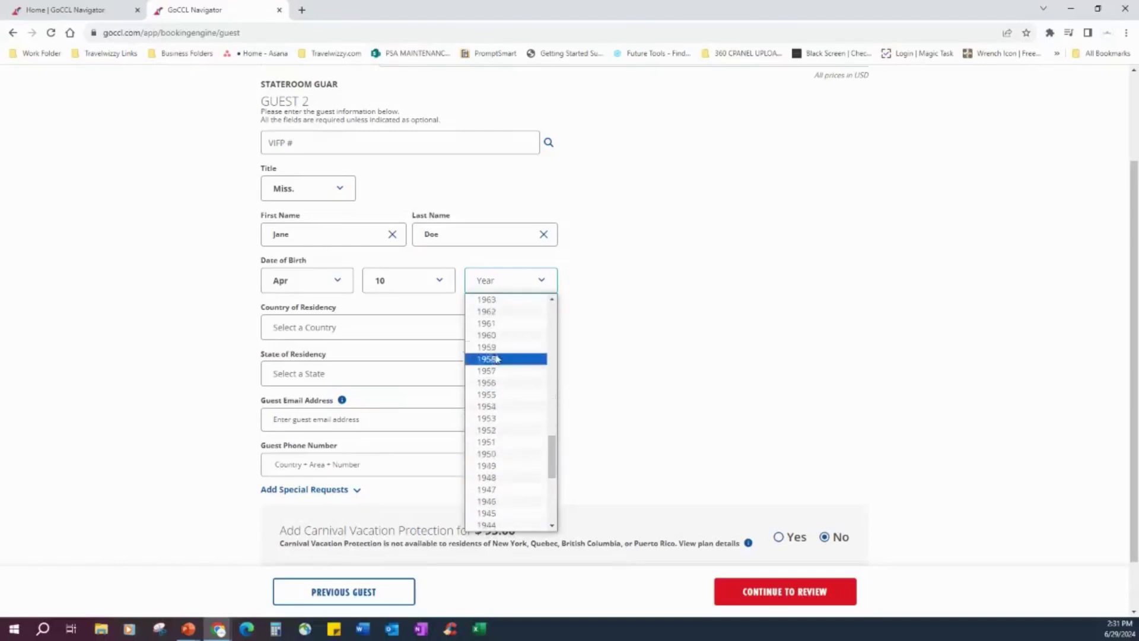
scroll(500, 324, "up", 2)
left_click(501, 398)
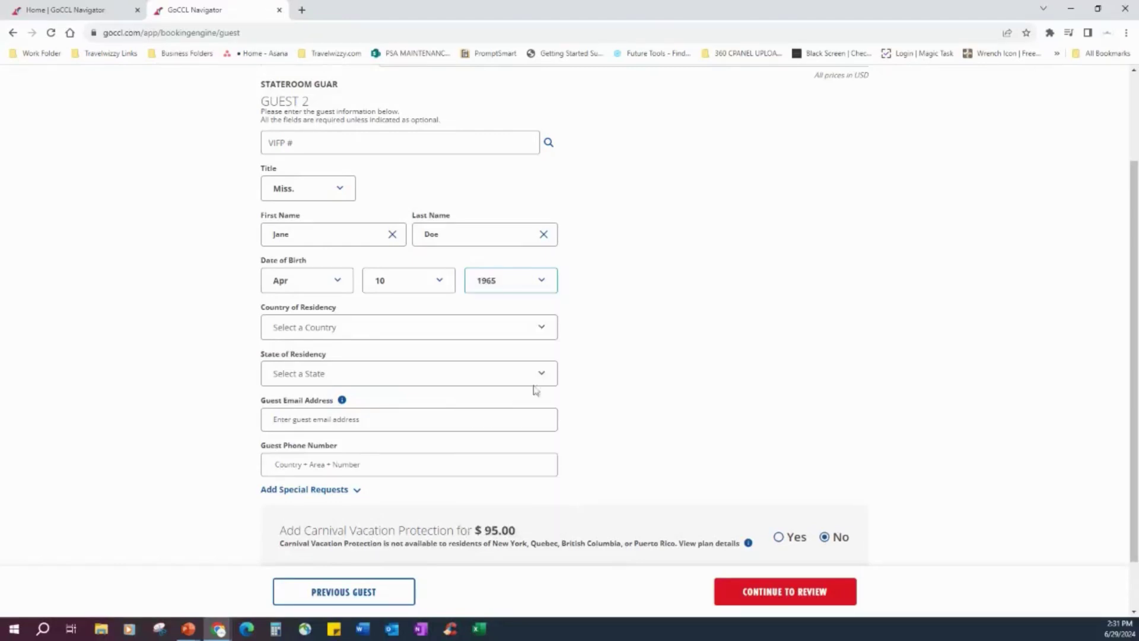
Step: Set guest 2's residency to United States, Ohio, enter e-mail and phone, and continue to review
left_click(344, 328)
left_click(347, 359)
left_click(314, 373)
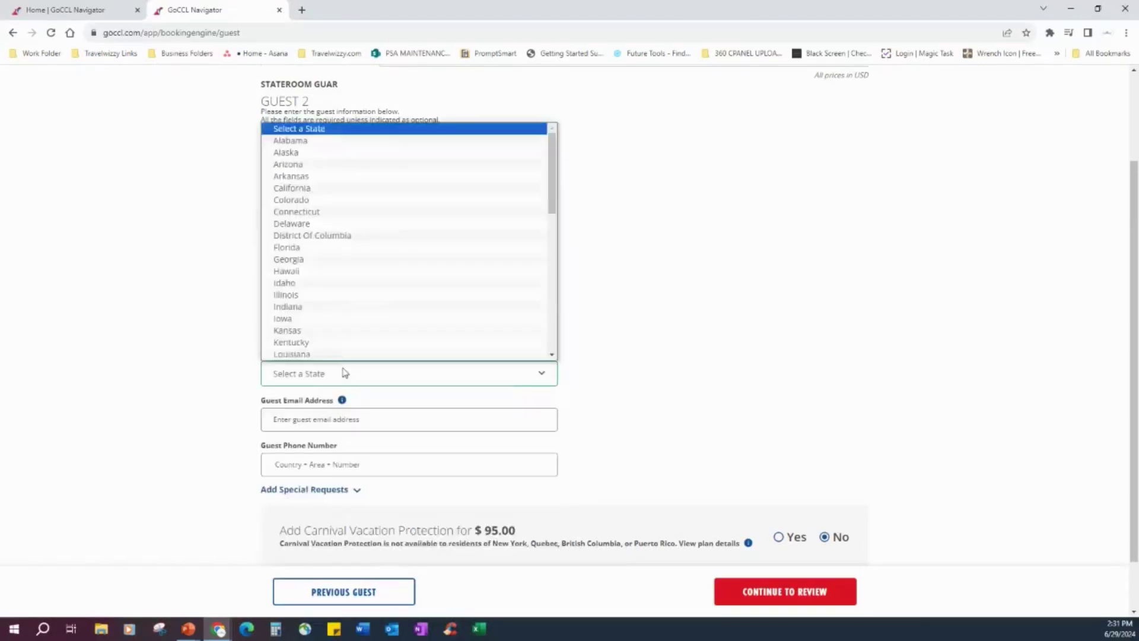
scroll(354, 326, "down", 3)
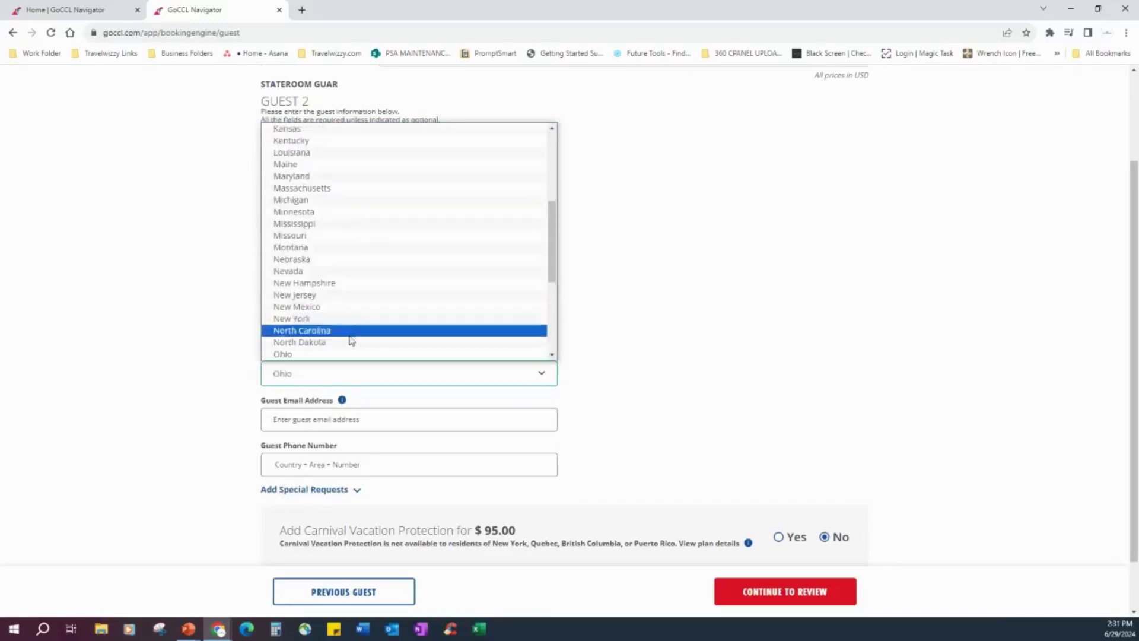
left_click(314, 354)
left_click(363, 421)
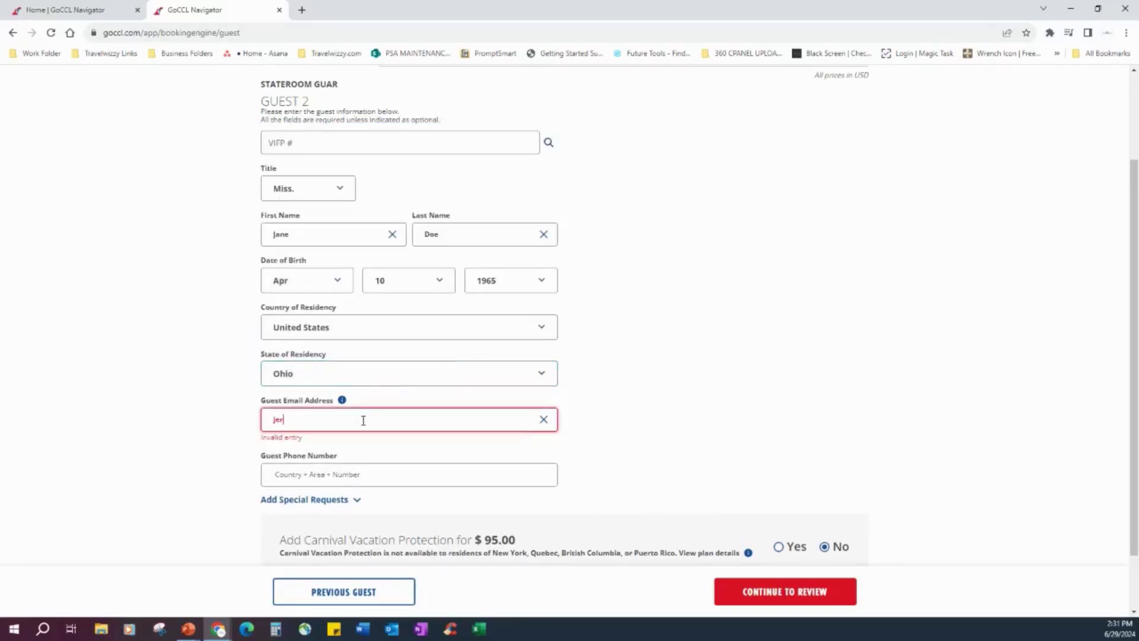
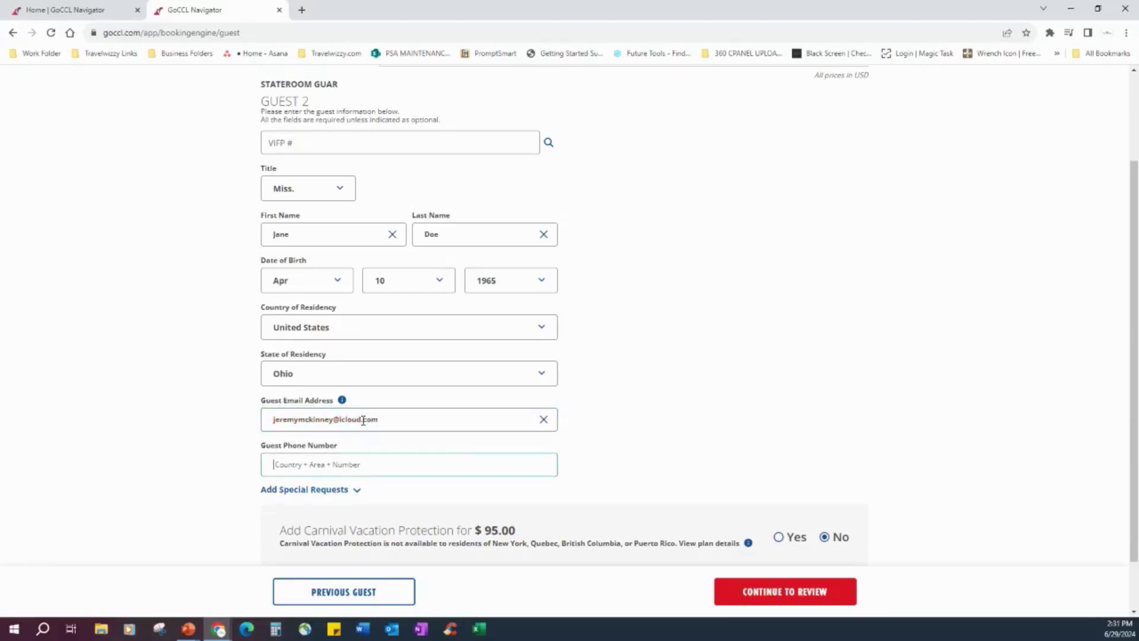
scroll(806, 361, "down", 1)
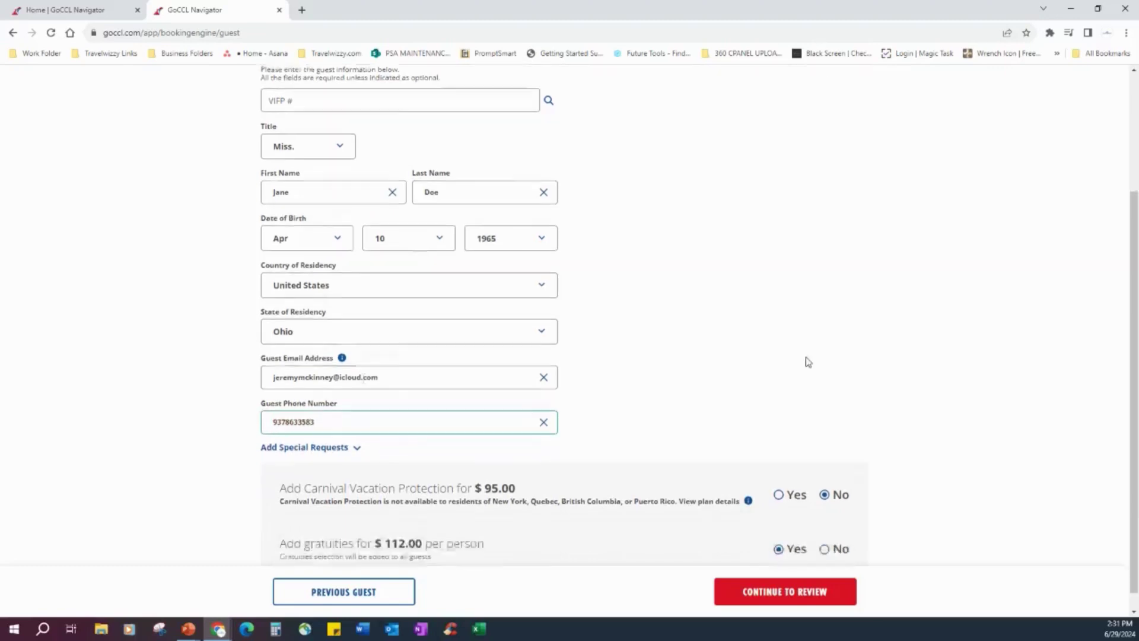
left_click(778, 475)
left_click(758, 590)
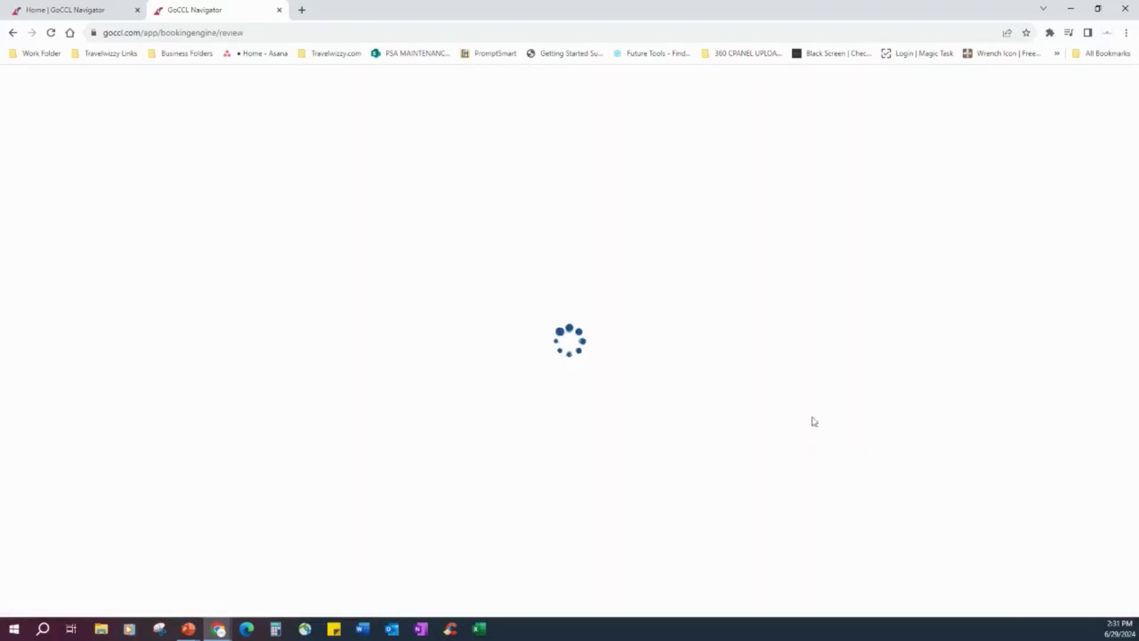
Step: Change the preferred confirmed dining time from Late Dining 8:15 PM to YOUR TIME 5:30-9:00
scroll(623, 306, "down", 5)
scroll(628, 309, "down", 5)
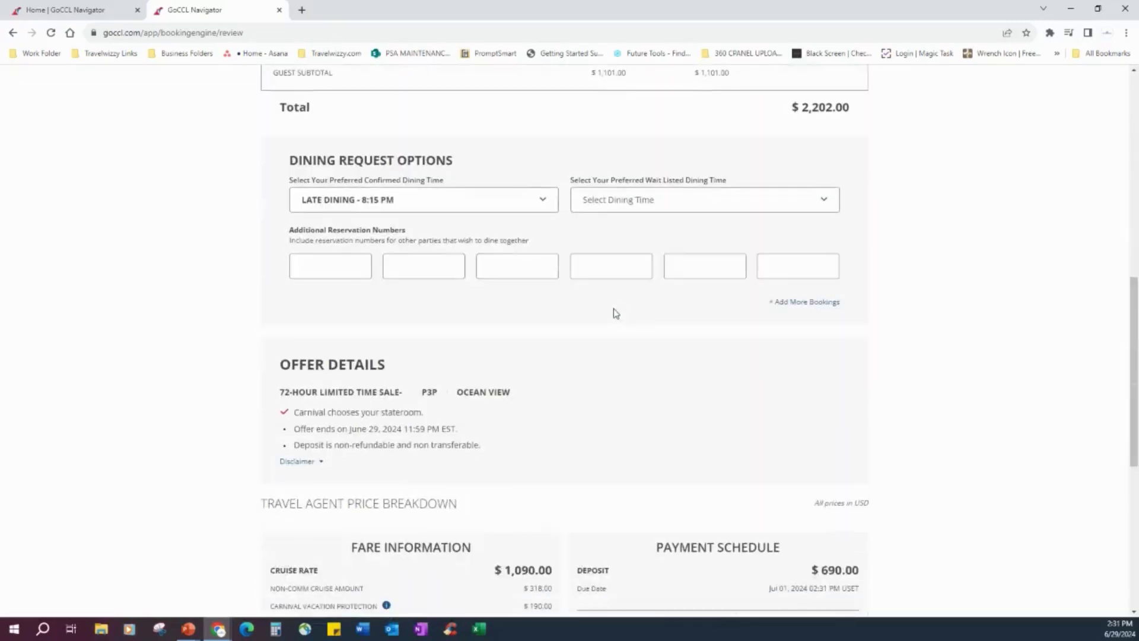
left_click(333, 265)
left_click(407, 265)
left_click(516, 265)
left_click(328, 264)
left_click(328, 200)
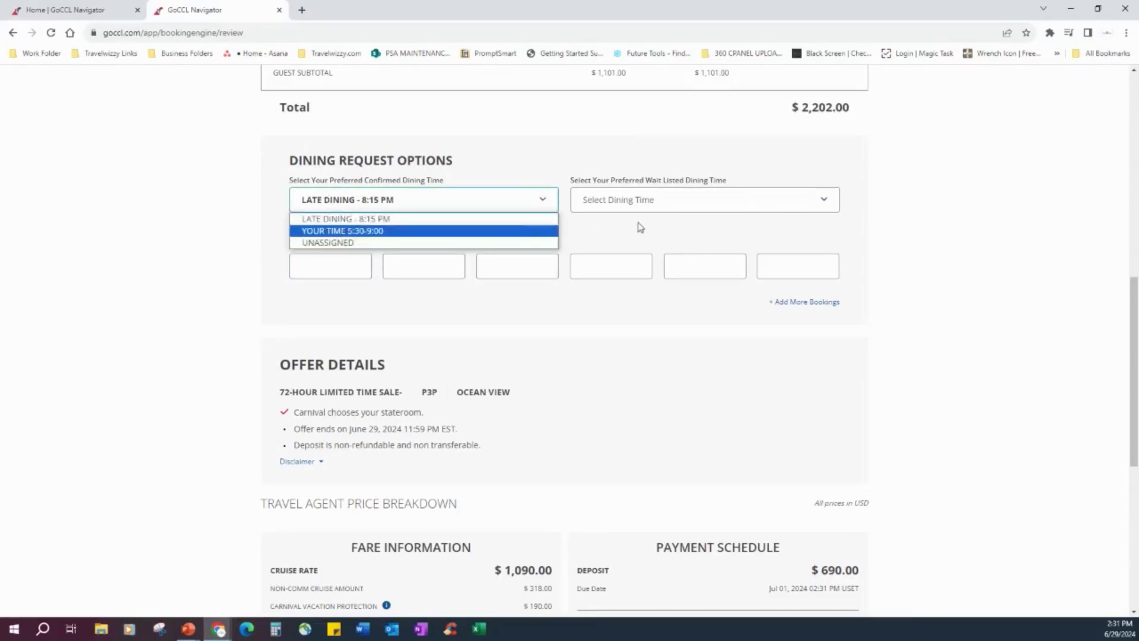
left_click(457, 231)
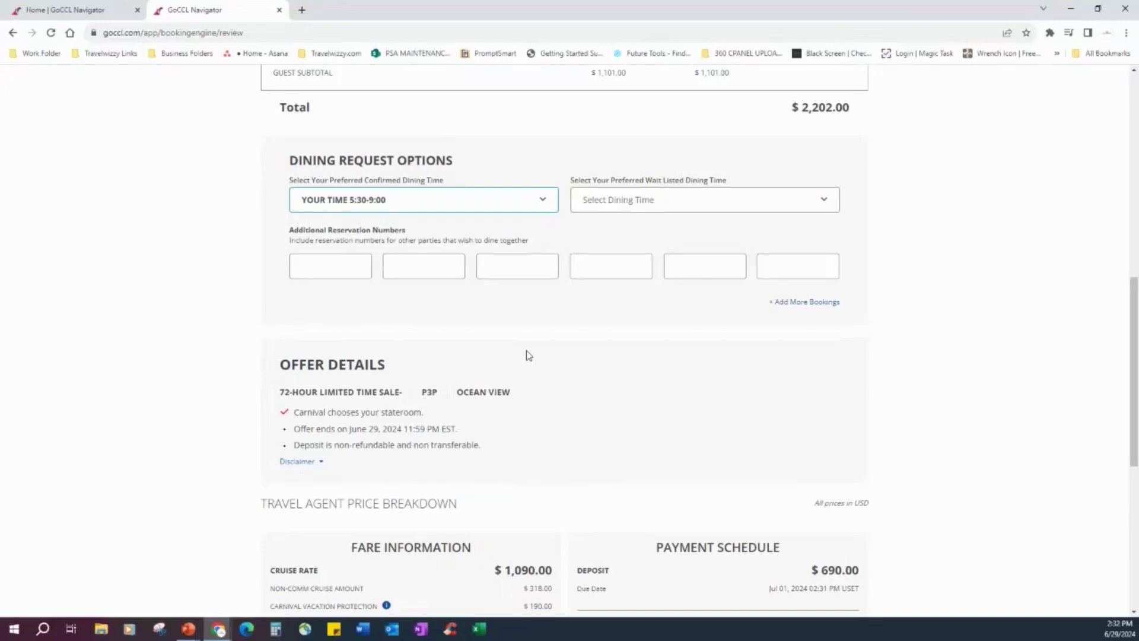
left_click(351, 268)
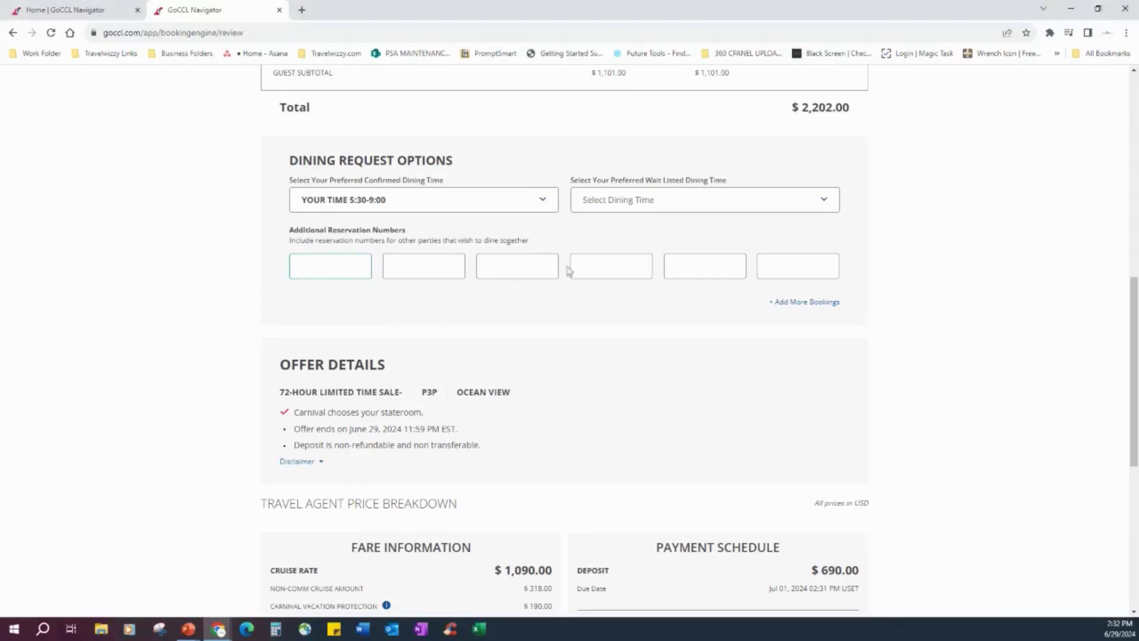
Step: Check the $690.00 deposit, agree to Carnival's terms and cancellation policy, and place the booking on hold
scroll(901, 415, "down", 3)
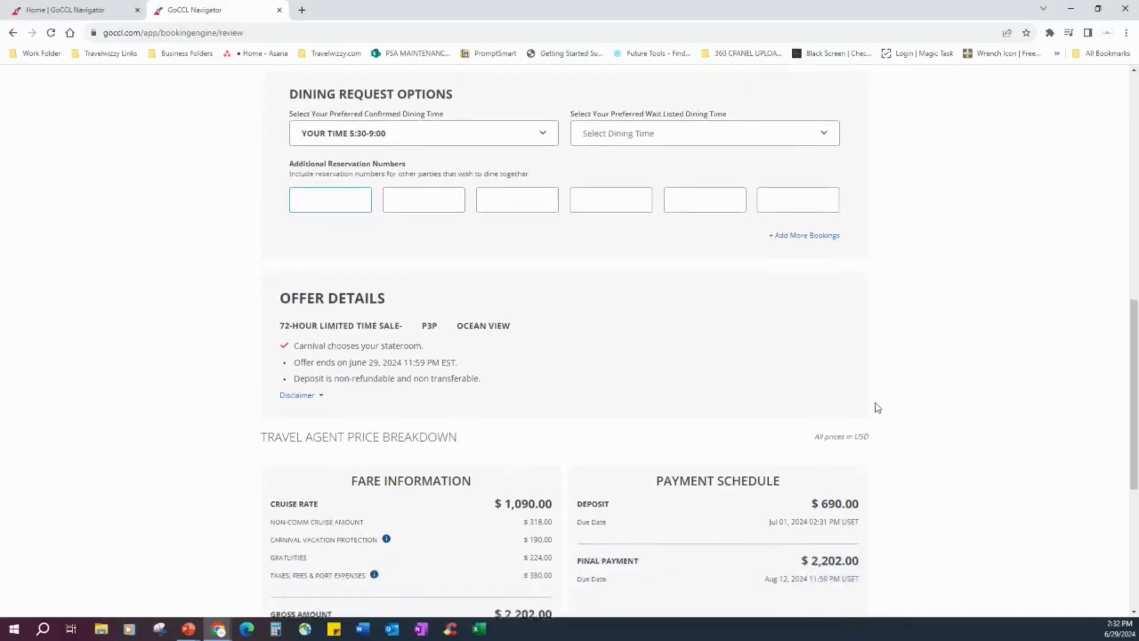
scroll(892, 415, "down", 1)
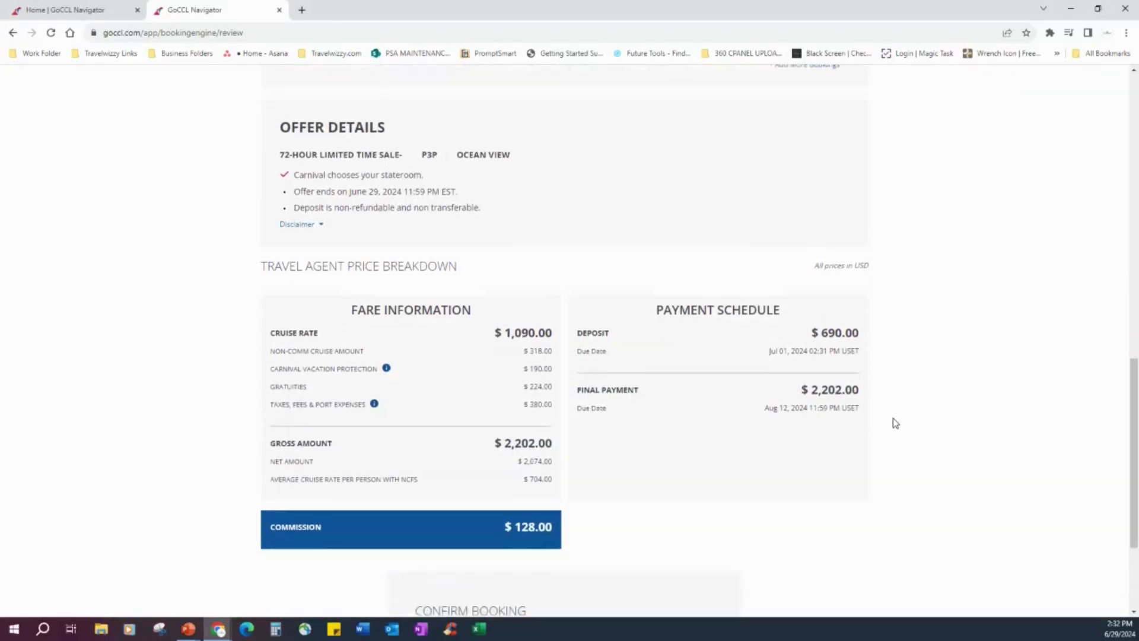
scroll(860, 403, "down", 2)
scroll(839, 400, "down", 1)
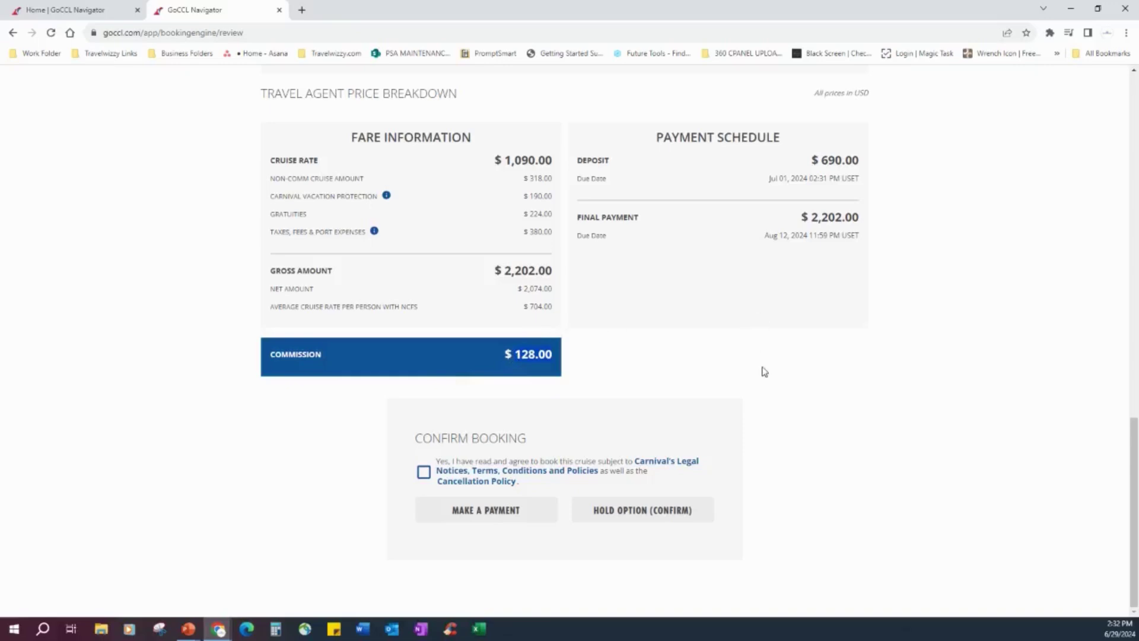
left_click_drag(764, 373, 773, 437)
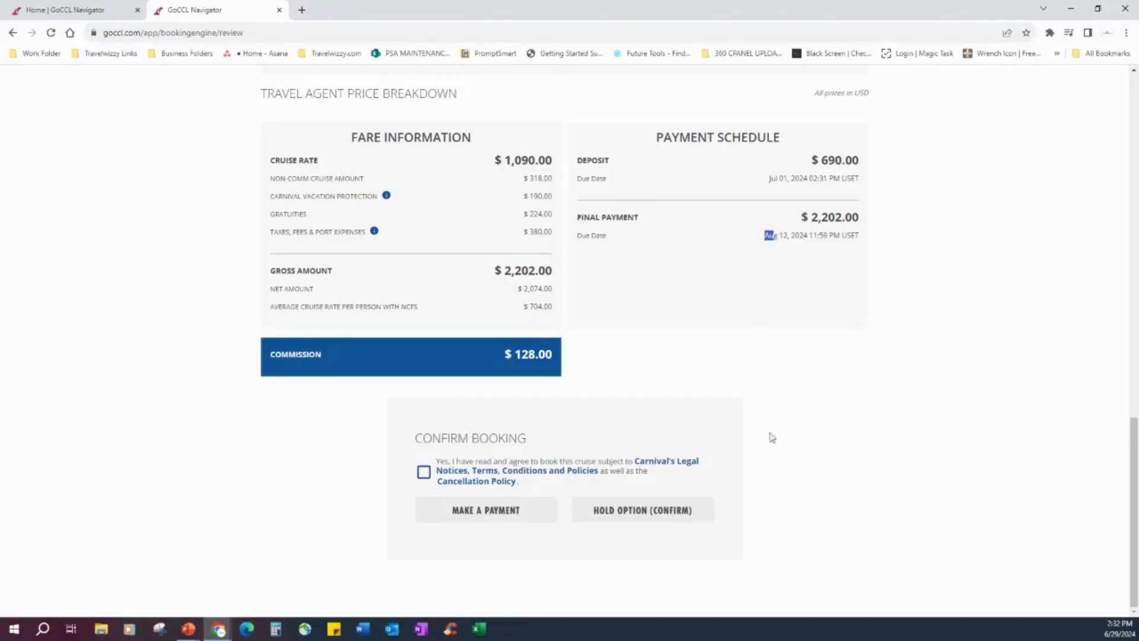
left_click(906, 320)
scroll(759, 403, "up", 15)
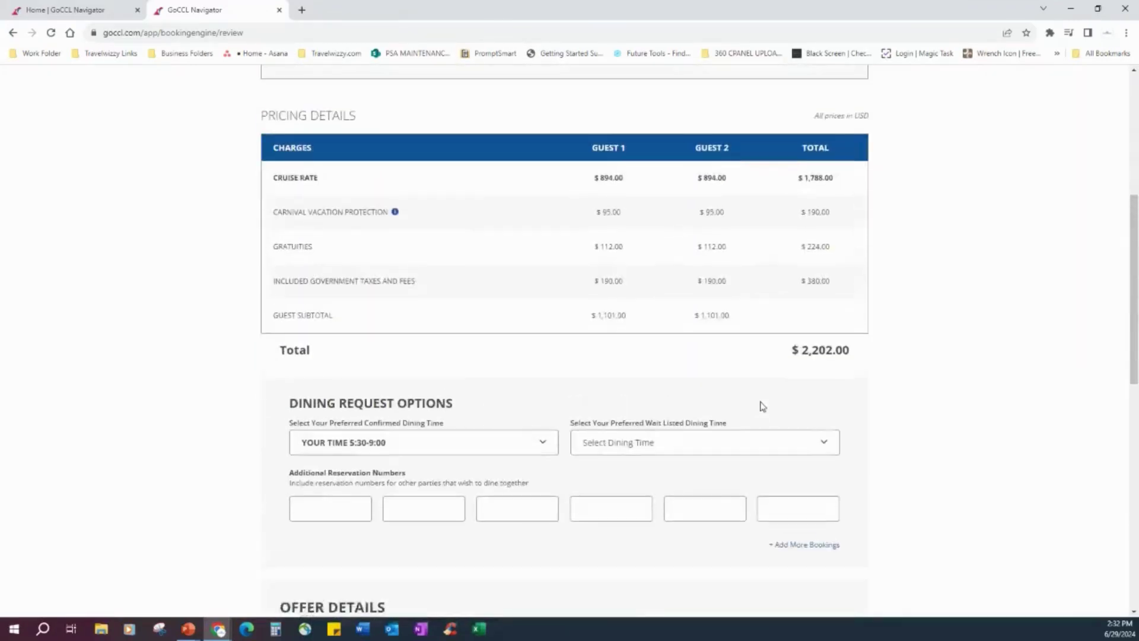
scroll(762, 406, "up", 1)
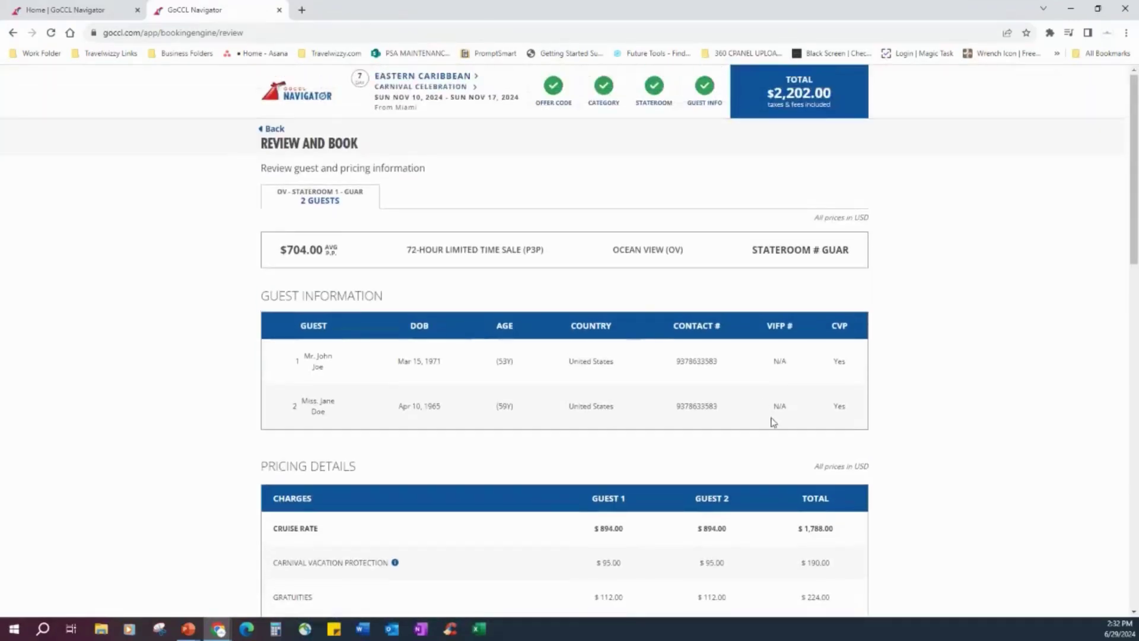
scroll(617, 436, "down", 6)
scroll(504, 439, "up", 3)
scroll(504, 439, "down", 10)
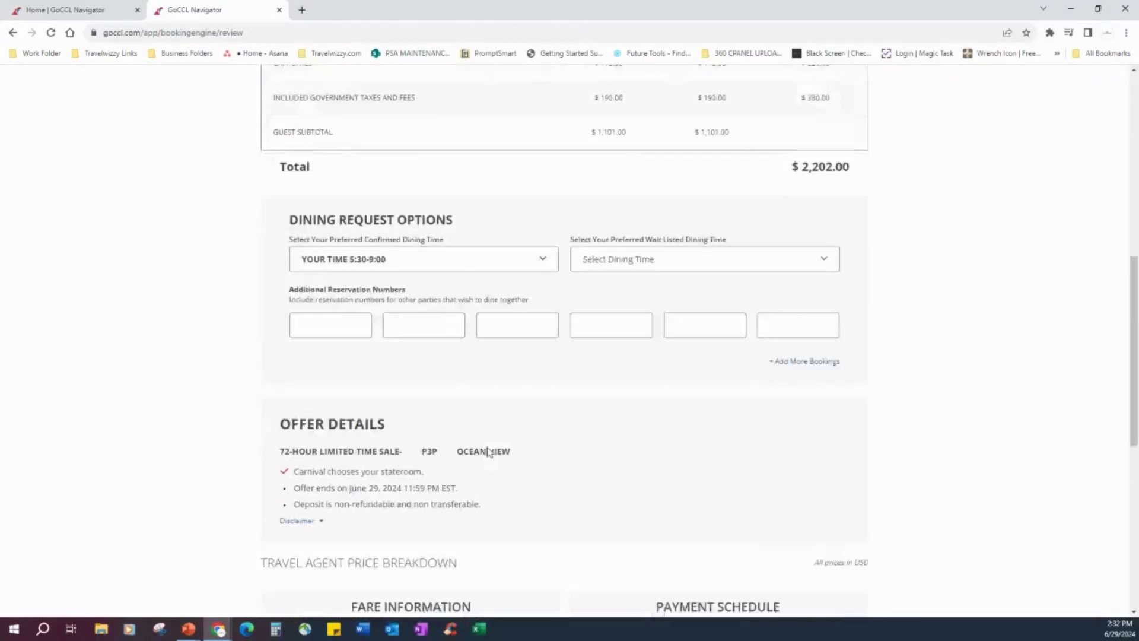
scroll(486, 453, "down", 3)
left_click(423, 472)
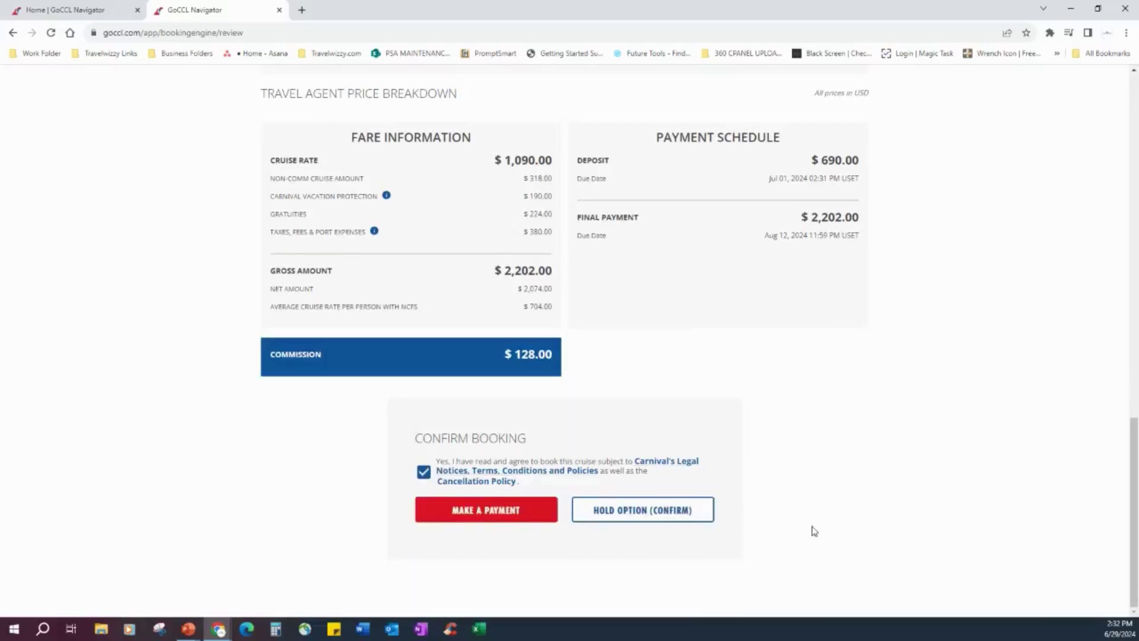
left_click(654, 515)
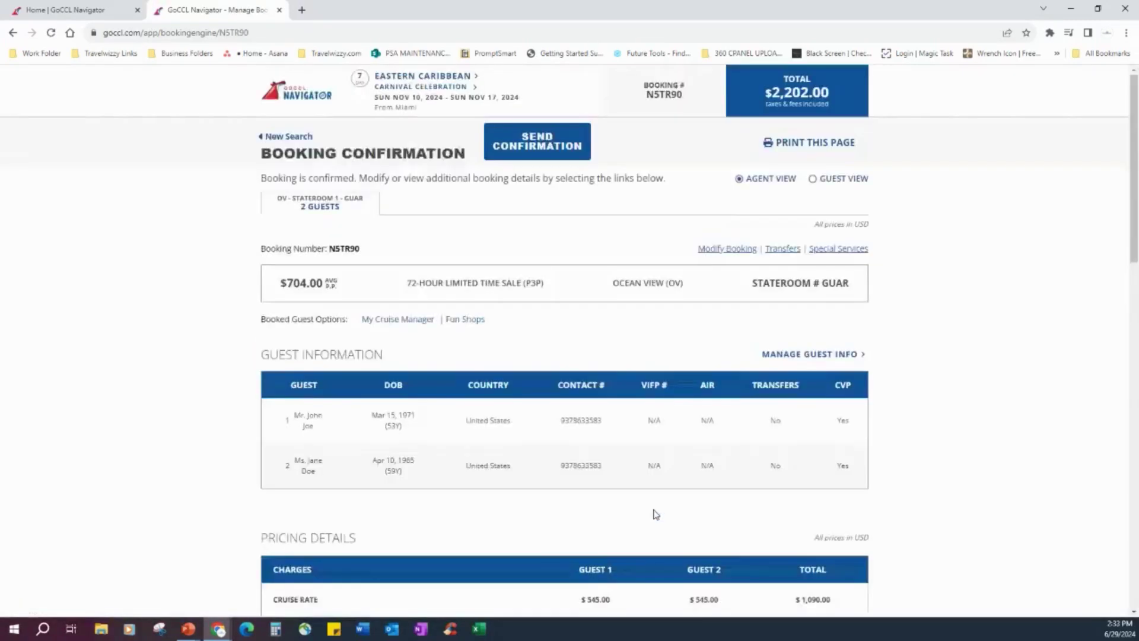
Step: Review the confirmation's two guests, $2,202.00 total and $690.00 deposit due Jul 01, 2024
scroll(655, 507, "down", 1)
scroll(655, 495, "up", 1)
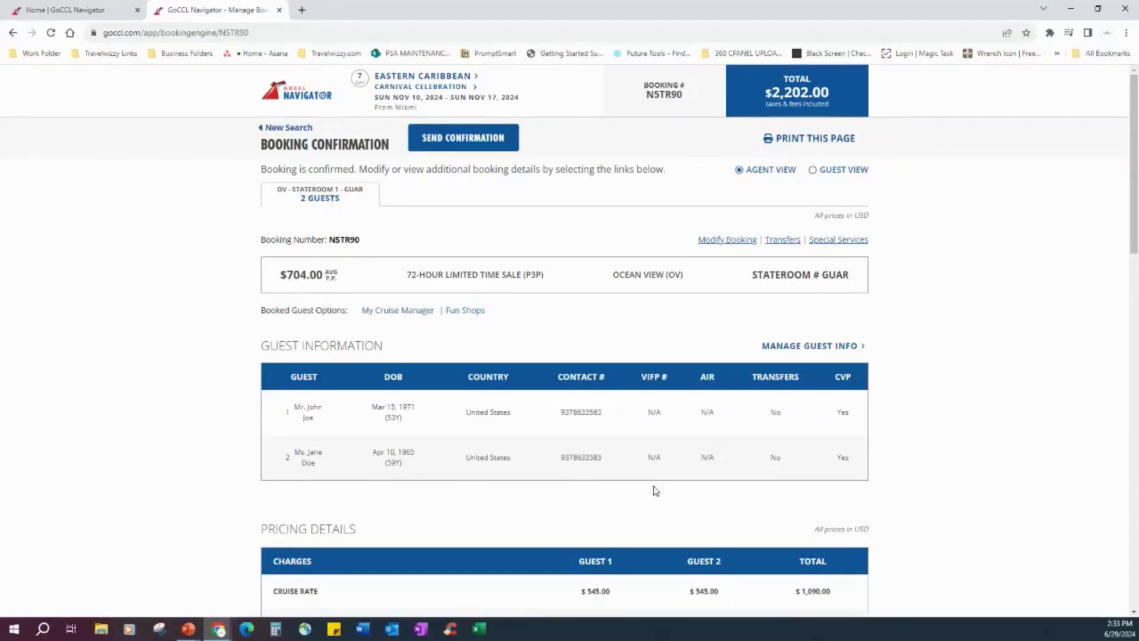
scroll(938, 439, "down", 2)
scroll(938, 439, "down", 2)
scroll(923, 437, "down", 2)
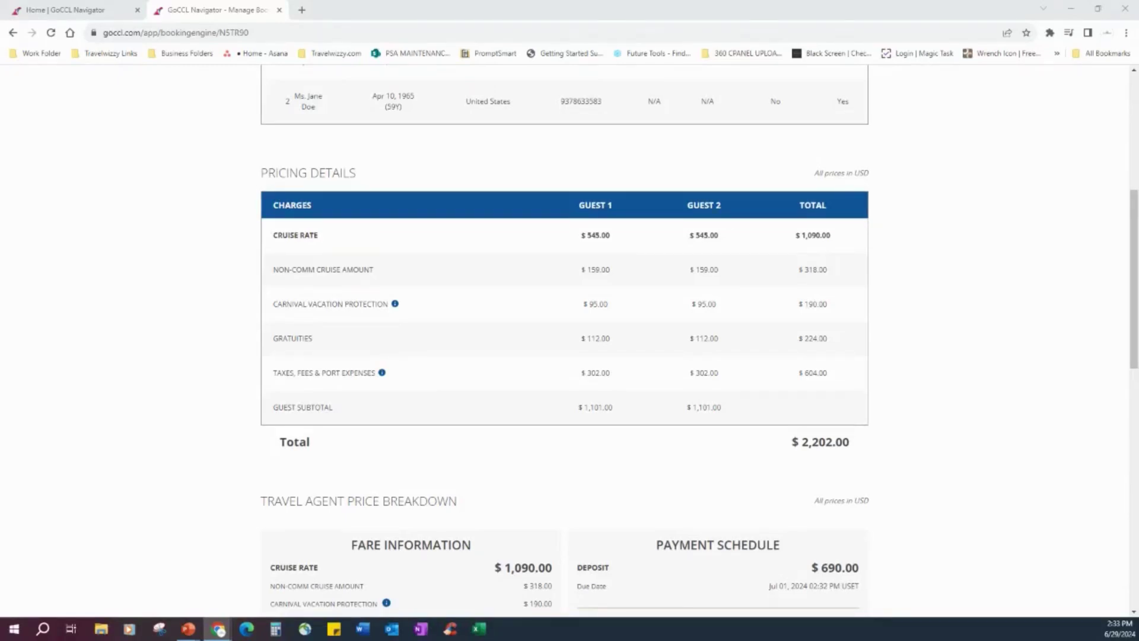
scroll(999, 452, "up", 6)
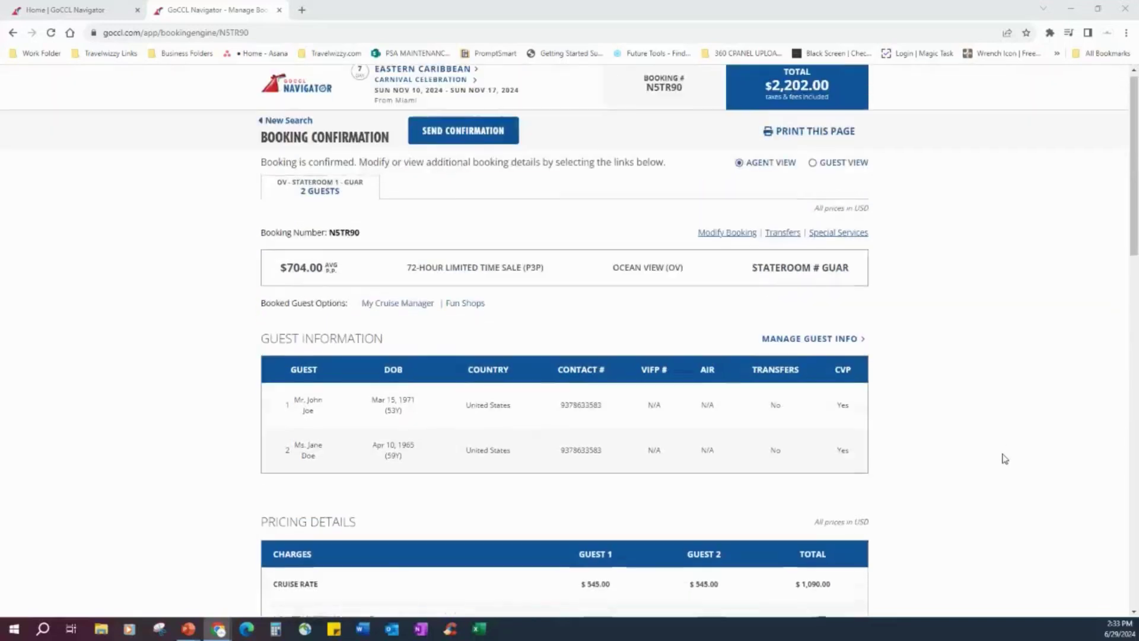
double_click(313, 407)
left_click_drag(306, 451, 347, 470)
left_click(347, 472)
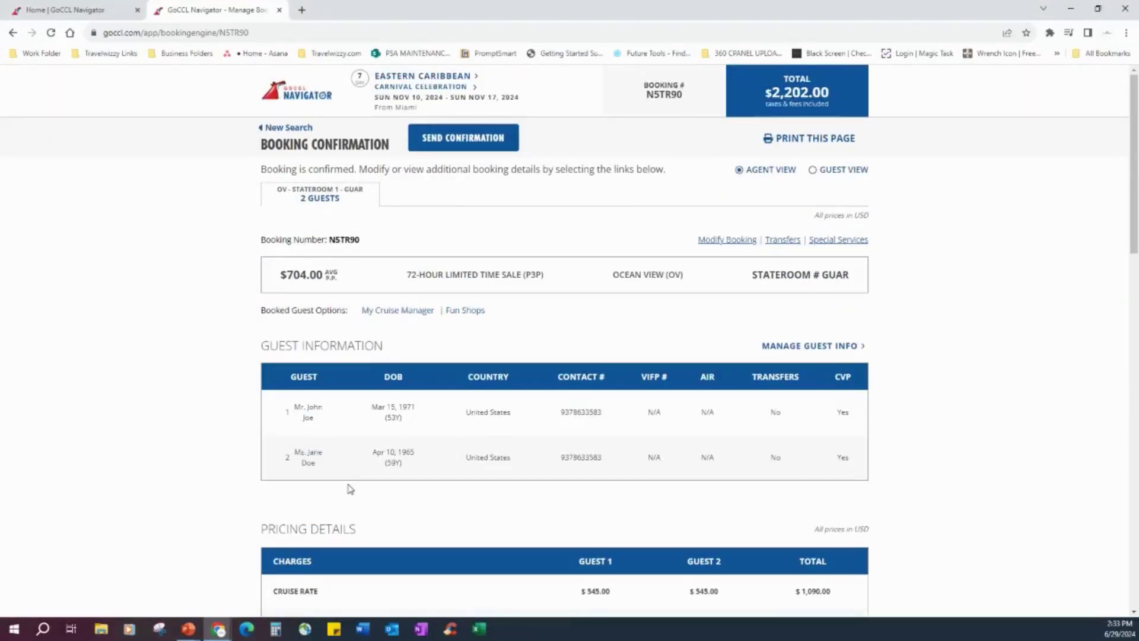
scroll(389, 473, "down", 3)
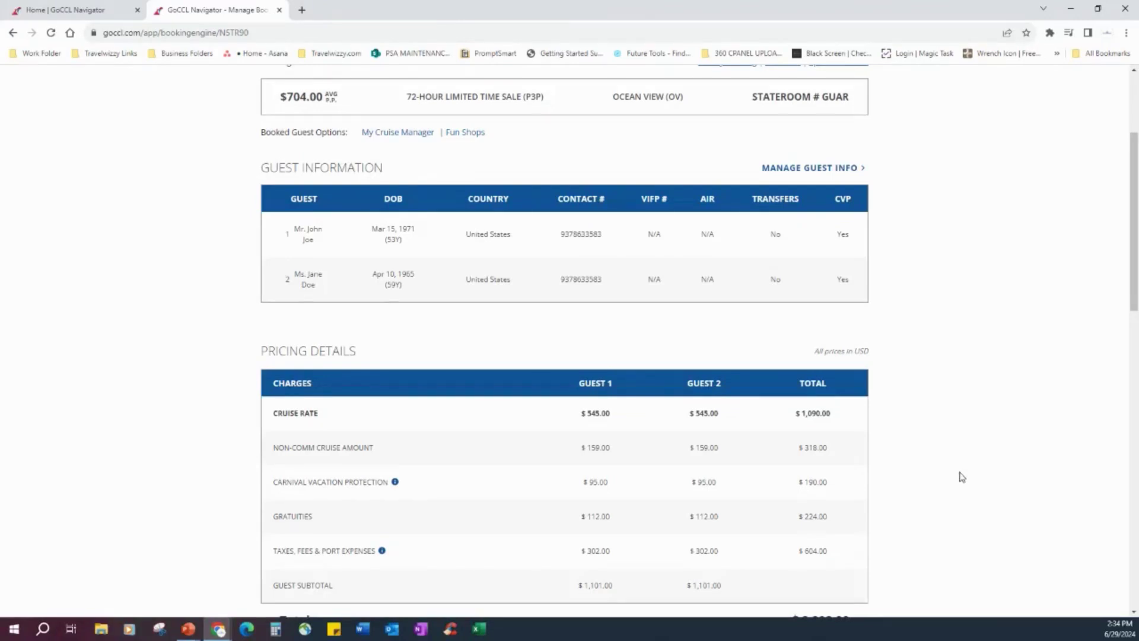
scroll(929, 405, "down", 4)
scroll(925, 405, "down", 5)
scroll(920, 419, "up", 12)
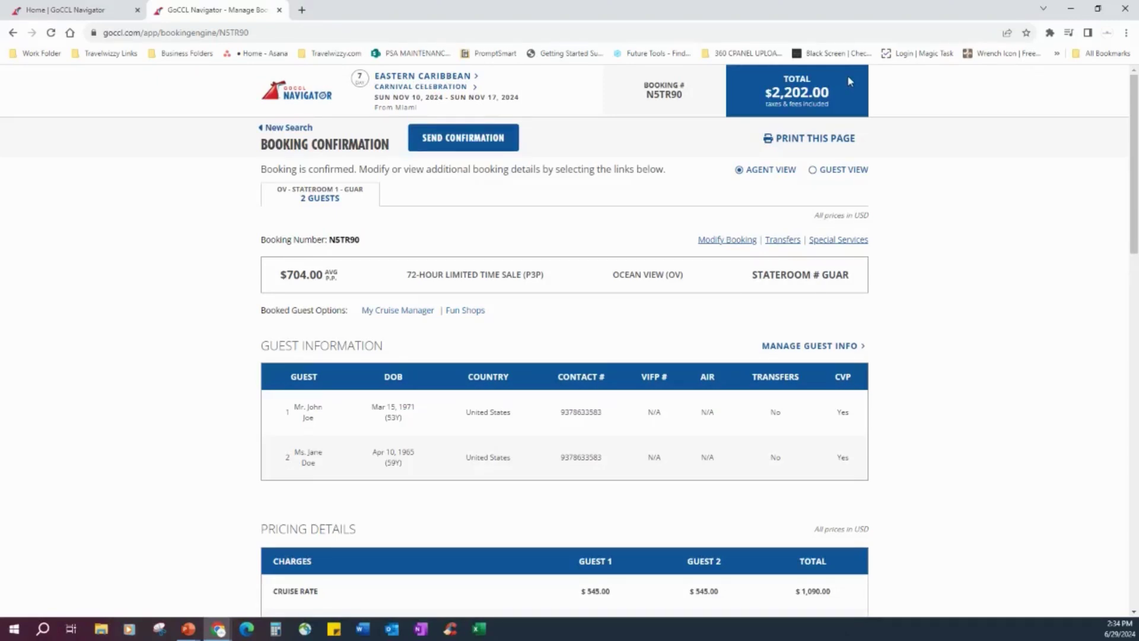
scroll(483, 305, "down", 7)
scroll(484, 306, "down", 9)
scroll(691, 348, "up", 7)
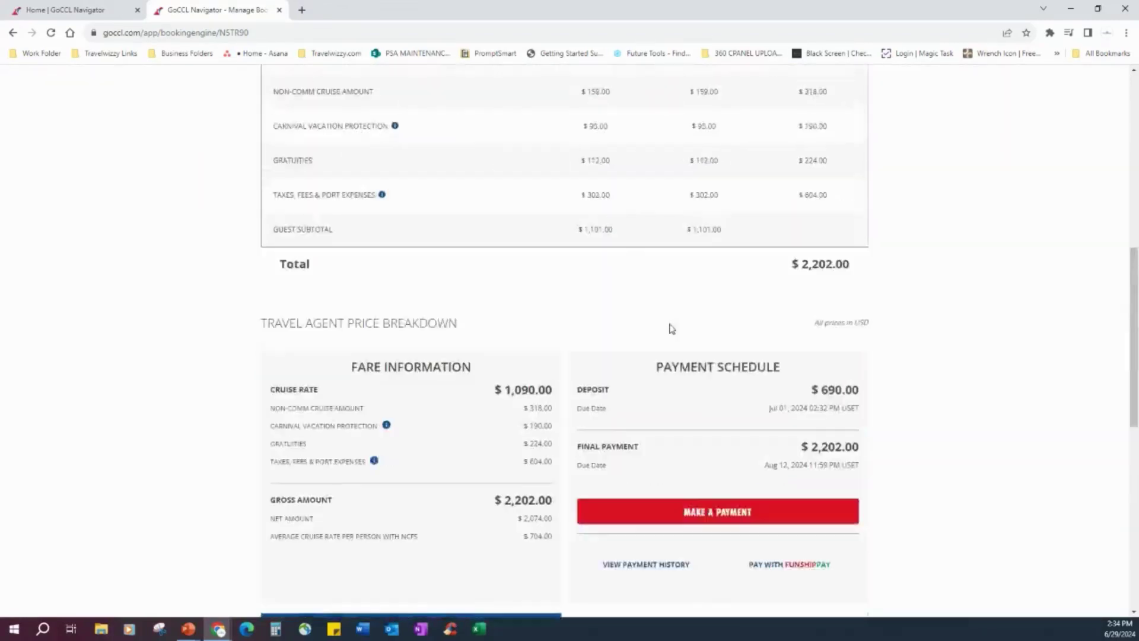
scroll(394, 305, "up", 6)
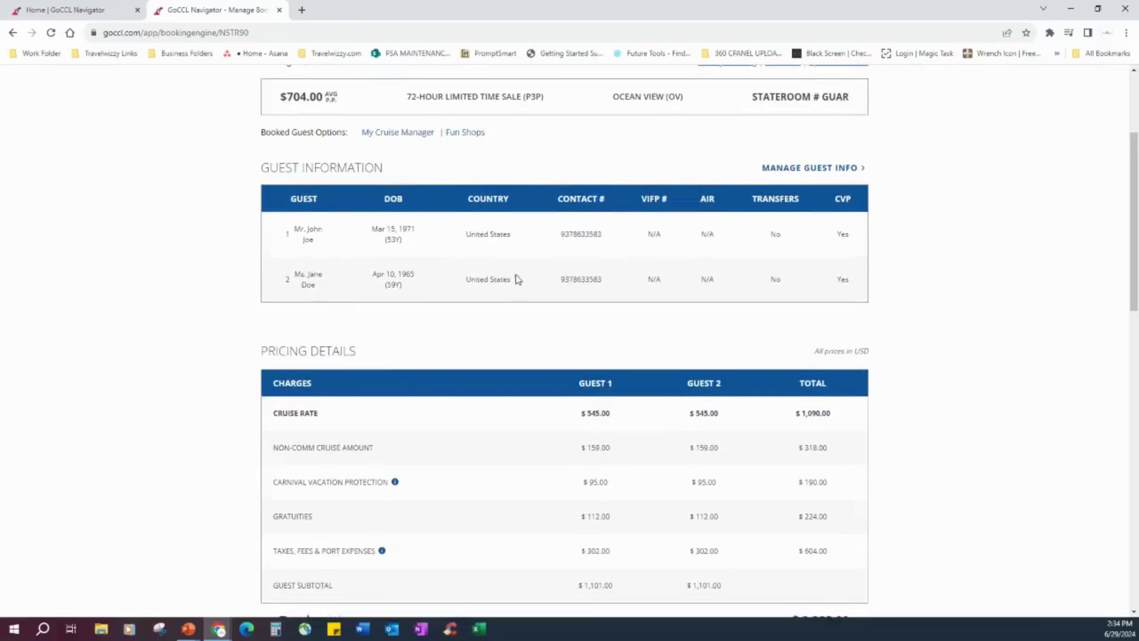
scroll(595, 297, "down", 12)
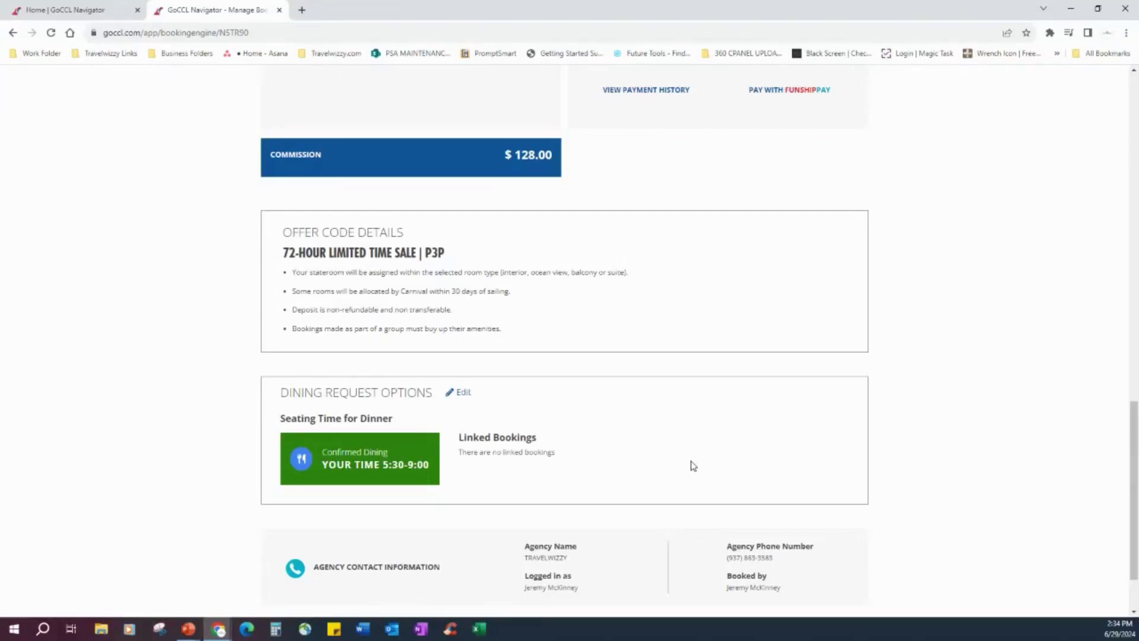
scroll(745, 455, "down", 2)
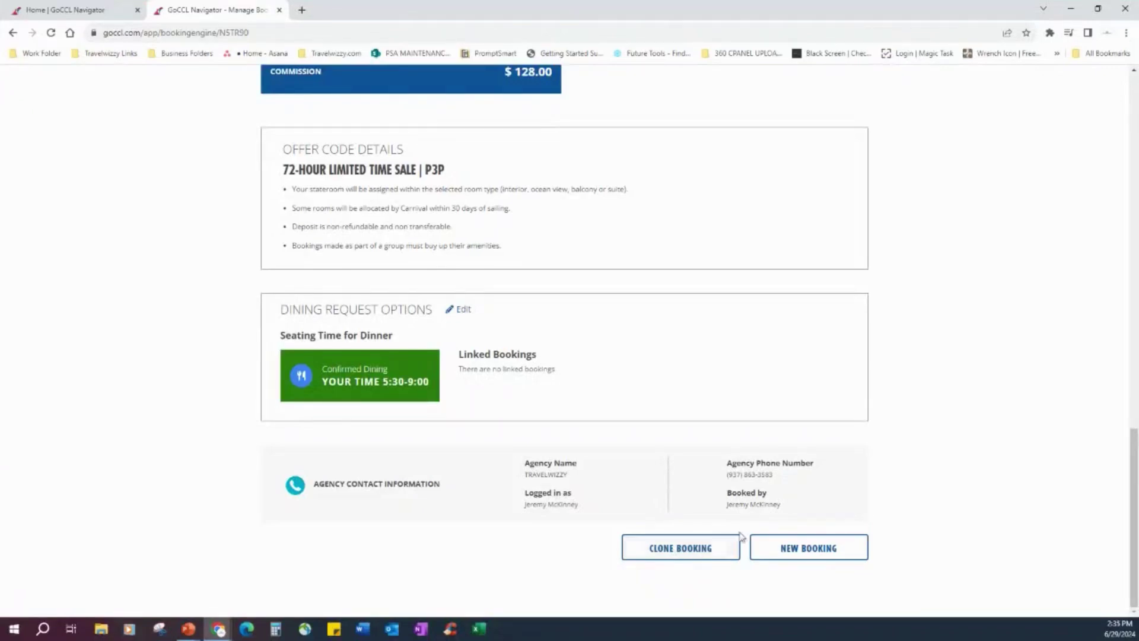
scroll(682, 553, "up", 15)
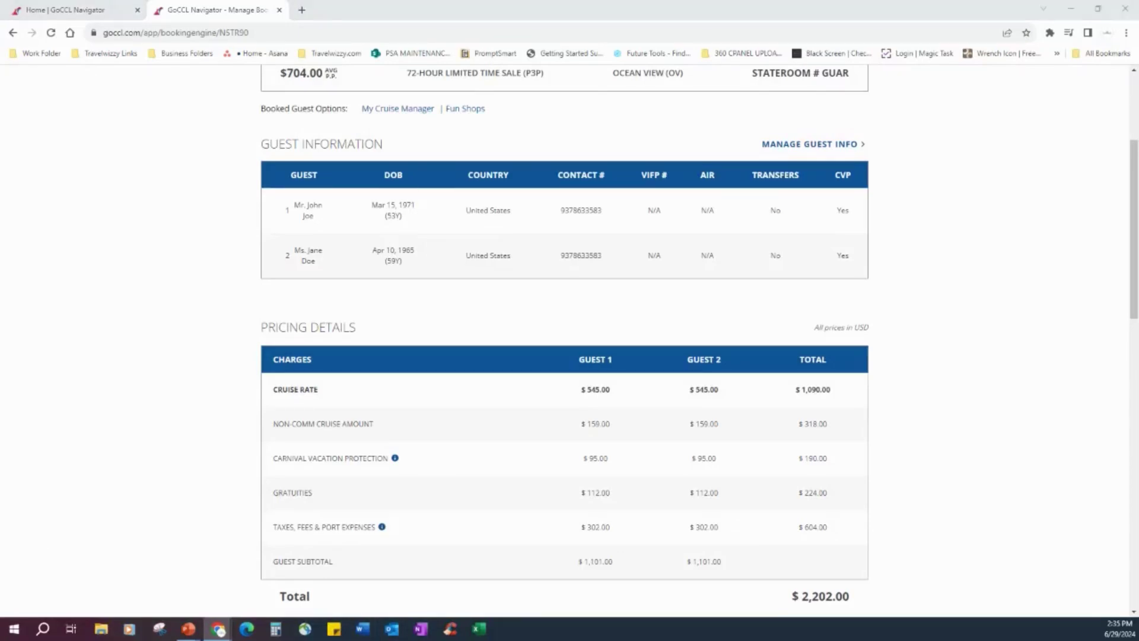
scroll(666, 399, "down", 4)
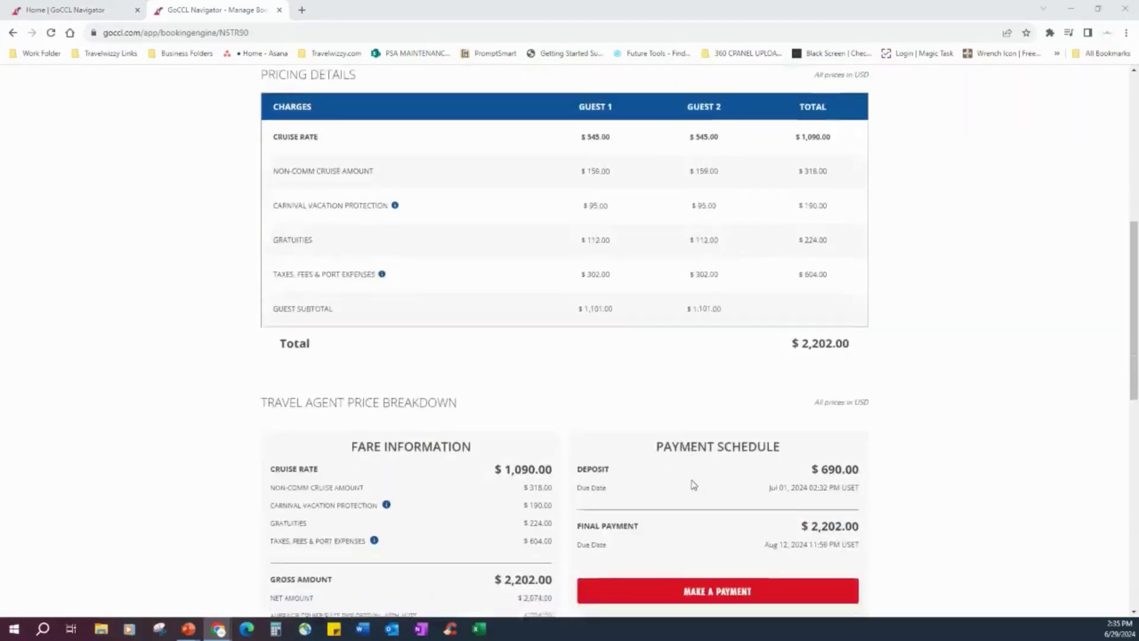
scroll(693, 485, "down", 10)
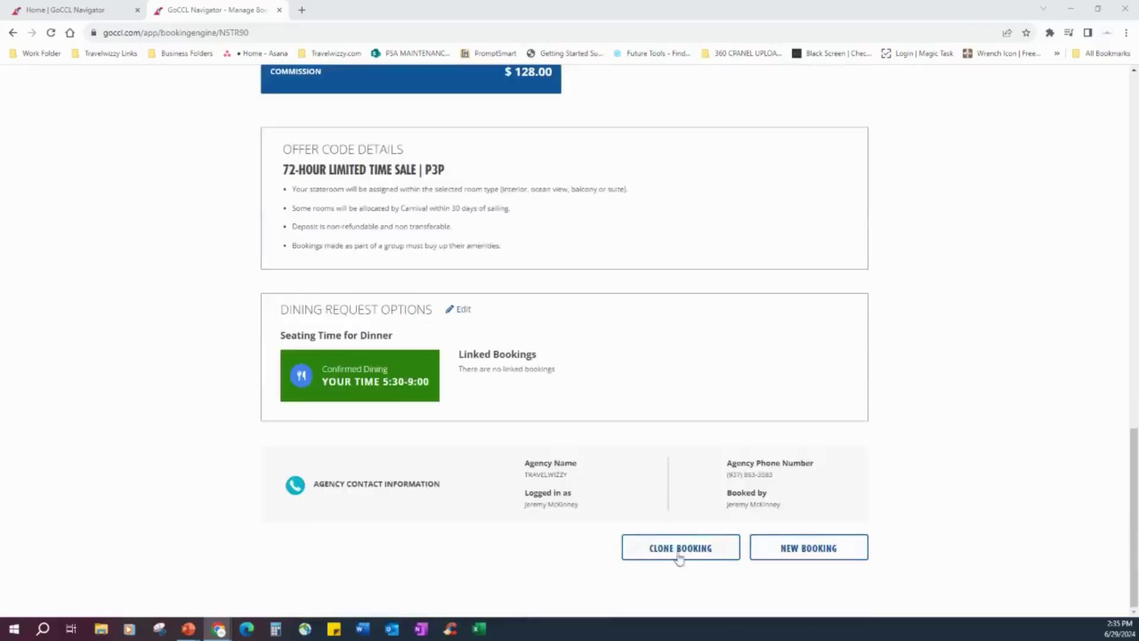
scroll(812, 309, "up", 6)
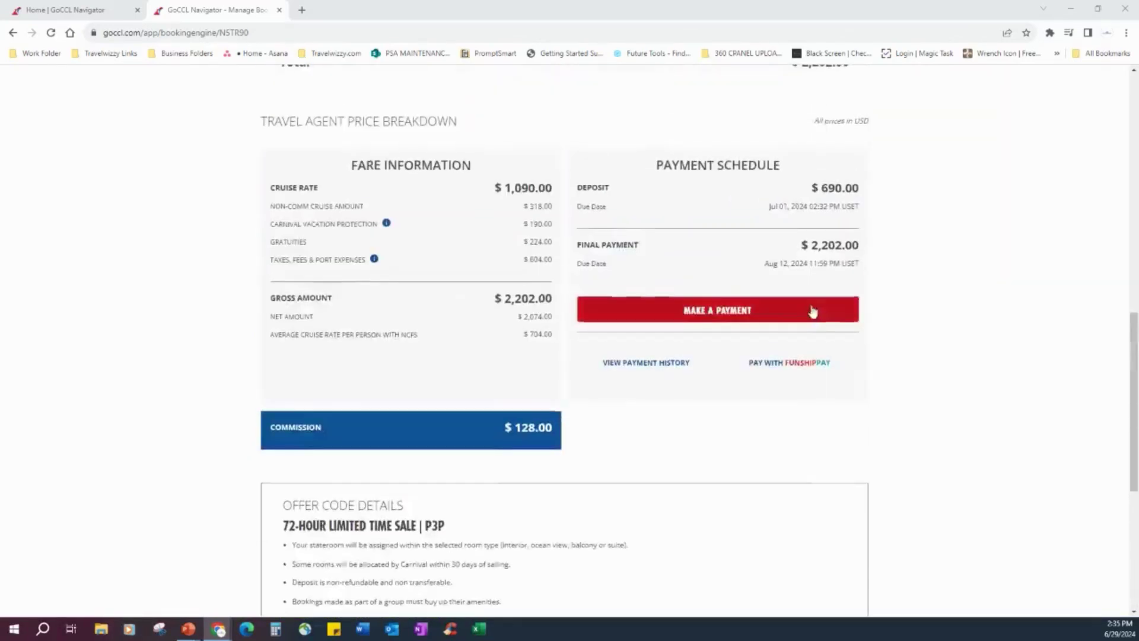
scroll(812, 309, "up", 12)
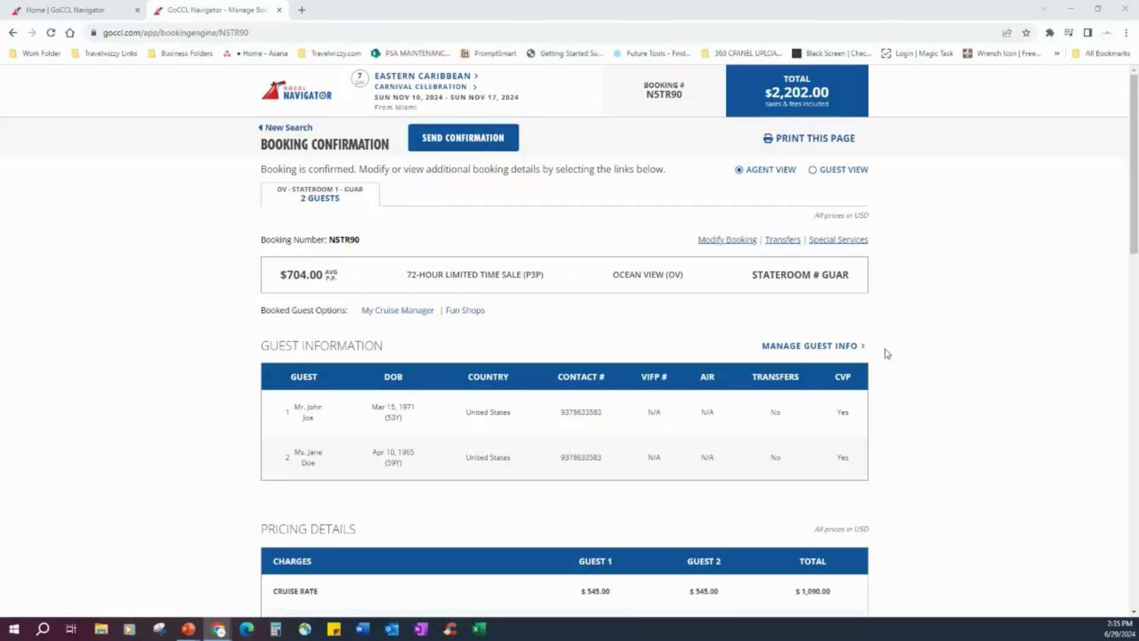
Step: Send a Guest Copy GoCCL Profile confirmation to the client's e-mail address and close the notice
left_click(460, 146)
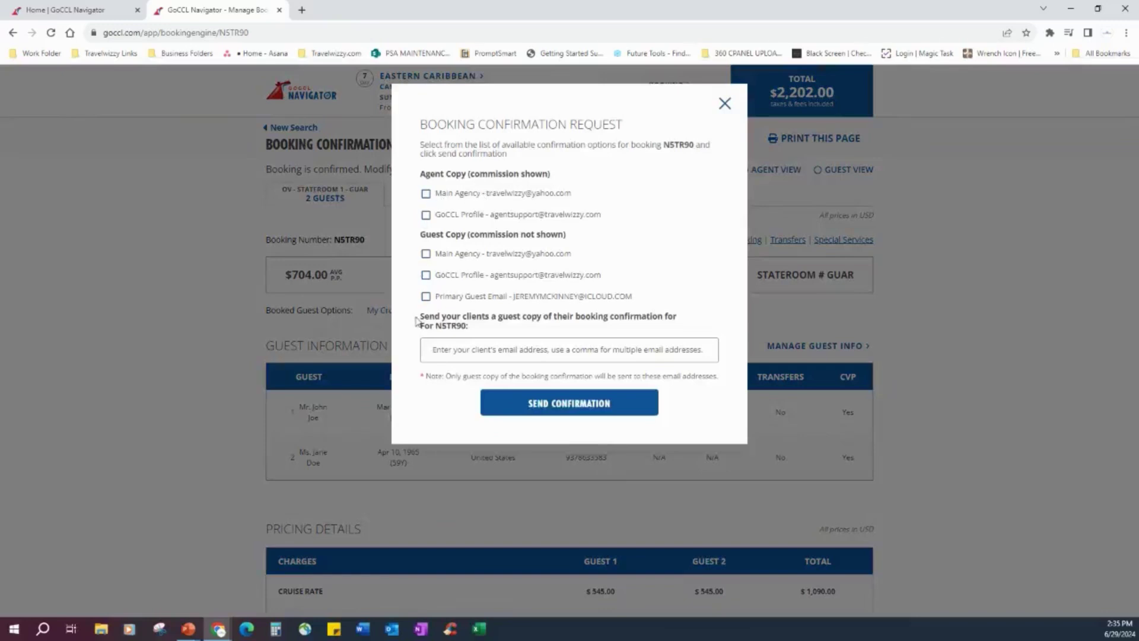
left_click(426, 275)
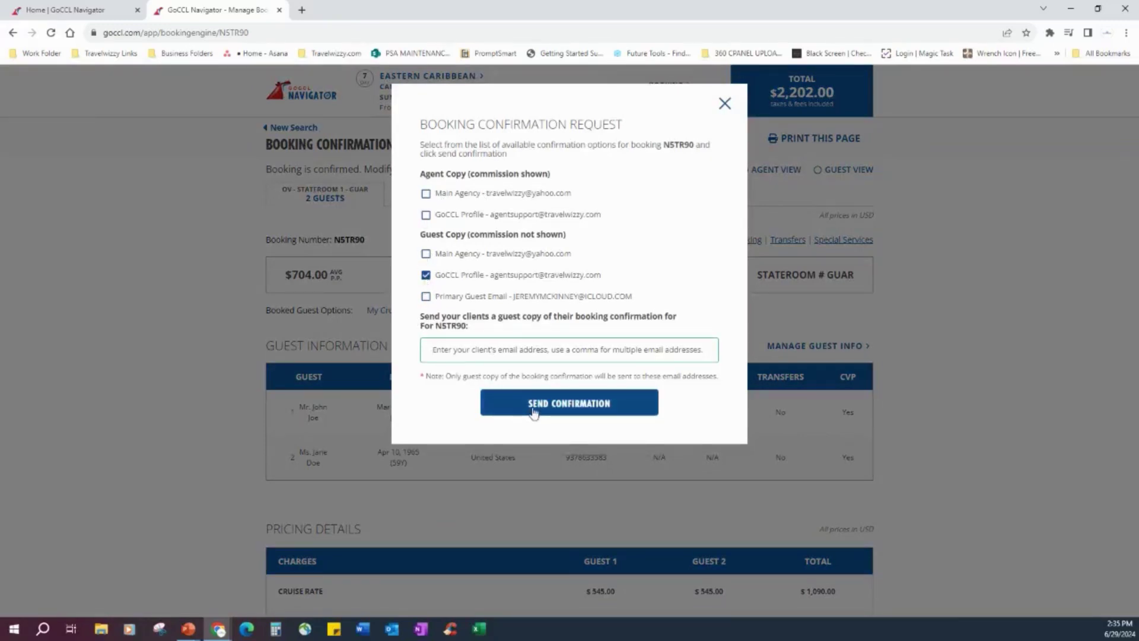
left_click(554, 401)
left_click(555, 403)
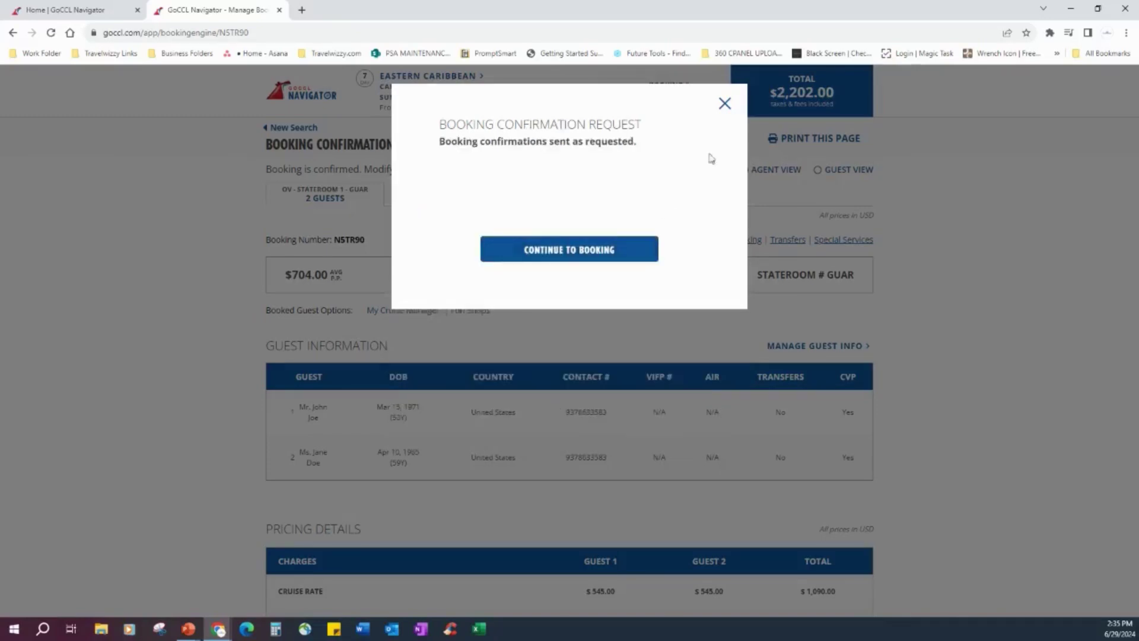
left_click(727, 104)
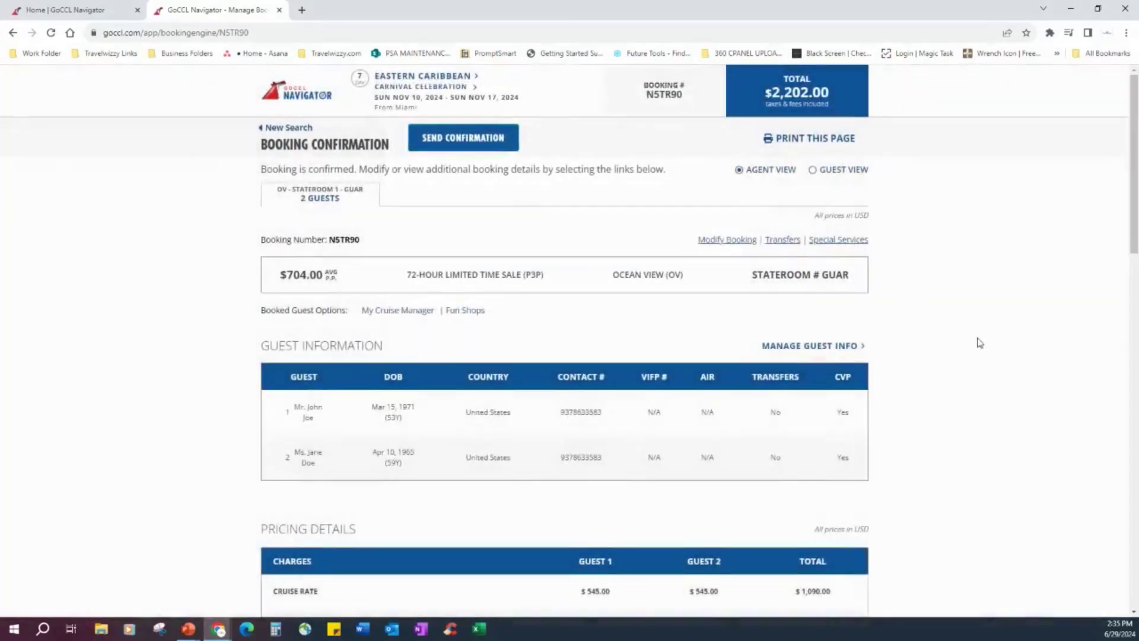
Step: Check the $690.00 deposit in the Payment Schedule and start a payment for the booking
scroll(972, 339, "down", 10)
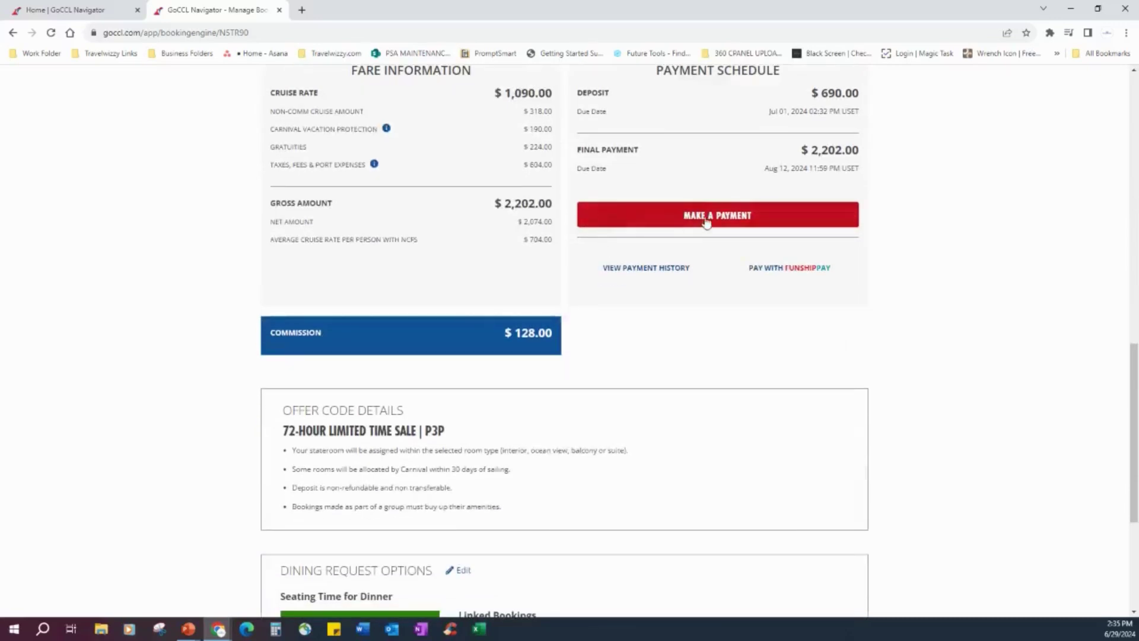
scroll(838, 342, "up", 4)
left_click_drag(828, 328, 884, 343)
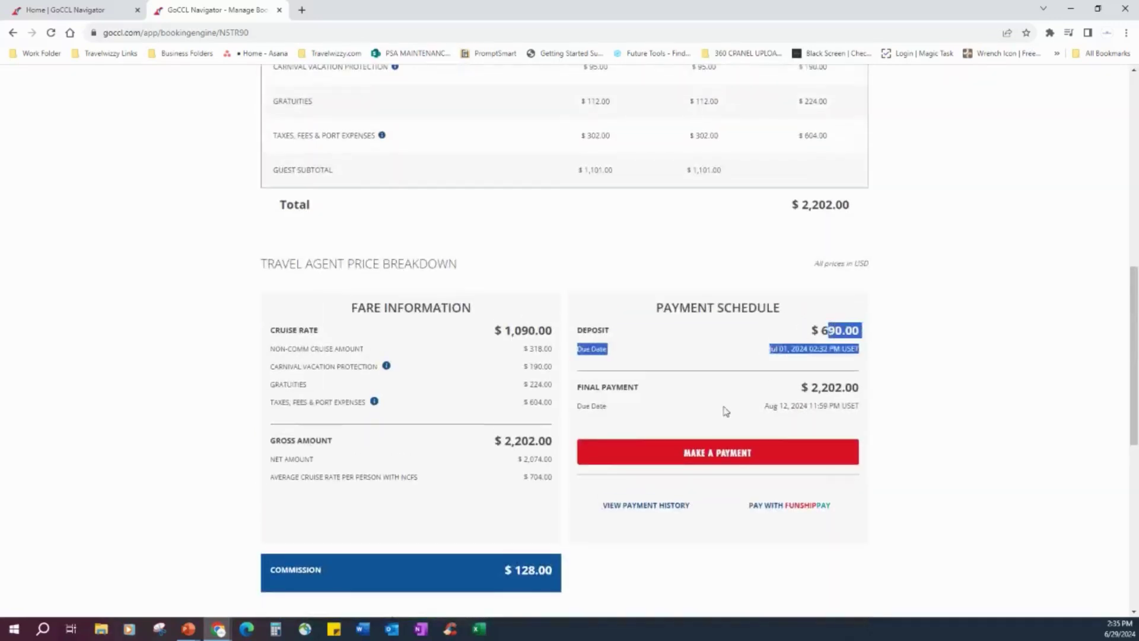
left_click(719, 456)
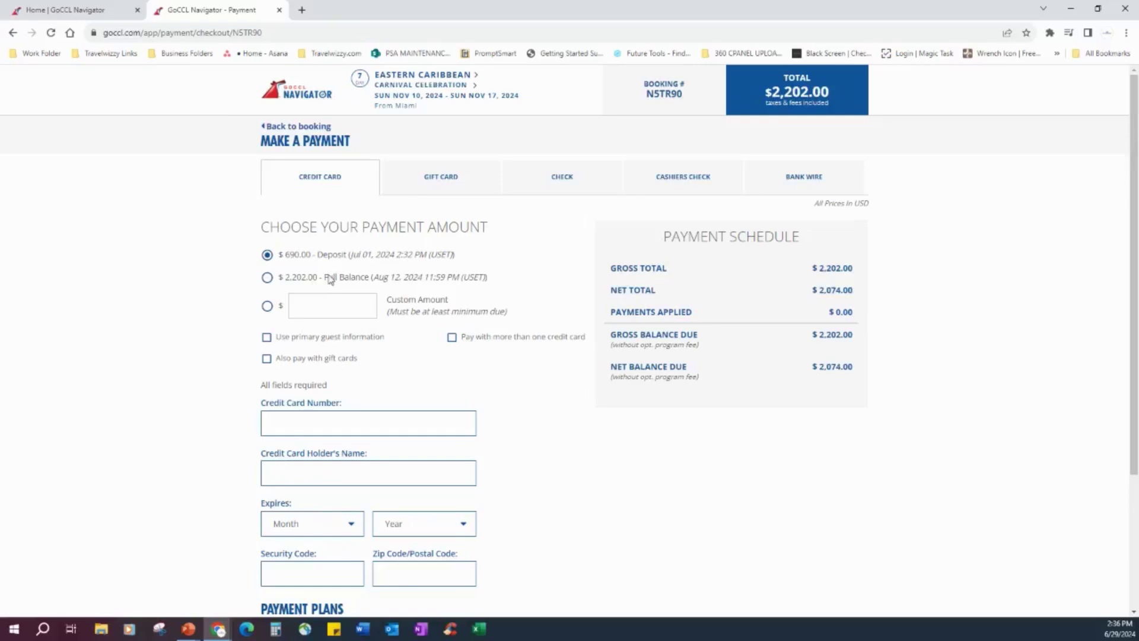
left_click_drag(286, 254, 380, 259)
left_click(527, 395)
left_click(583, 538)
scroll(581, 525, "down", 2)
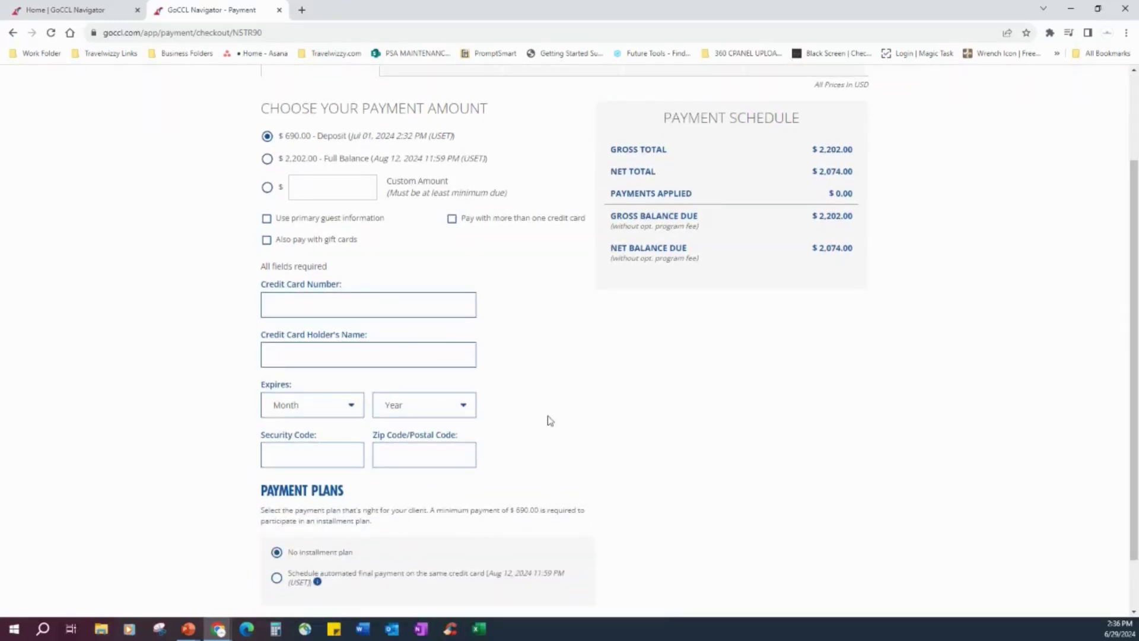
left_click(366, 304)
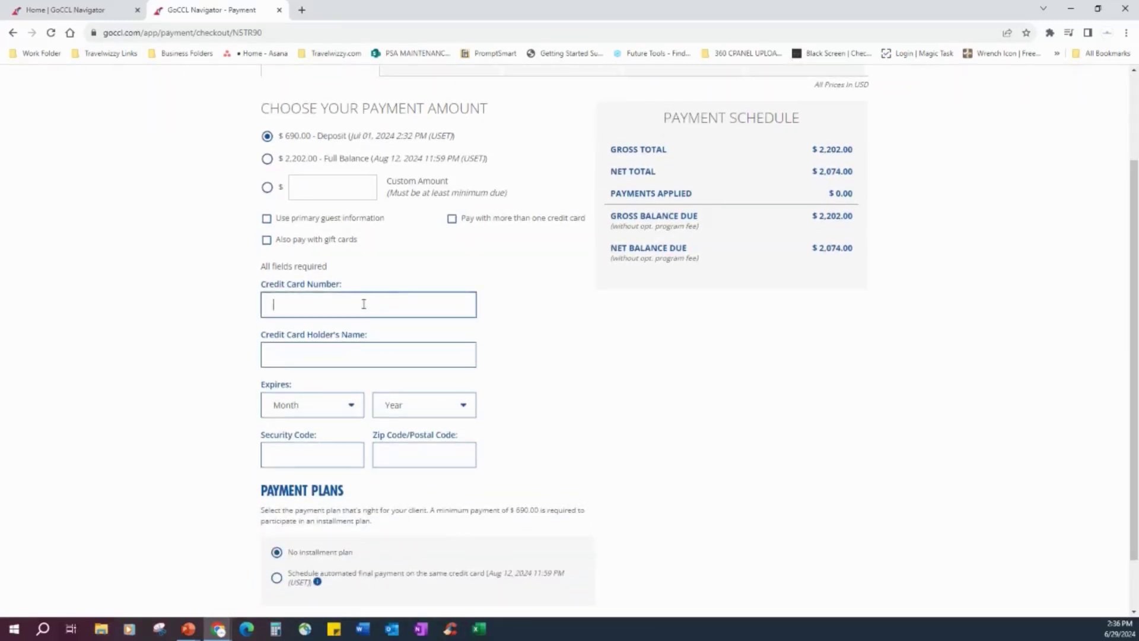
left_click(366, 354)
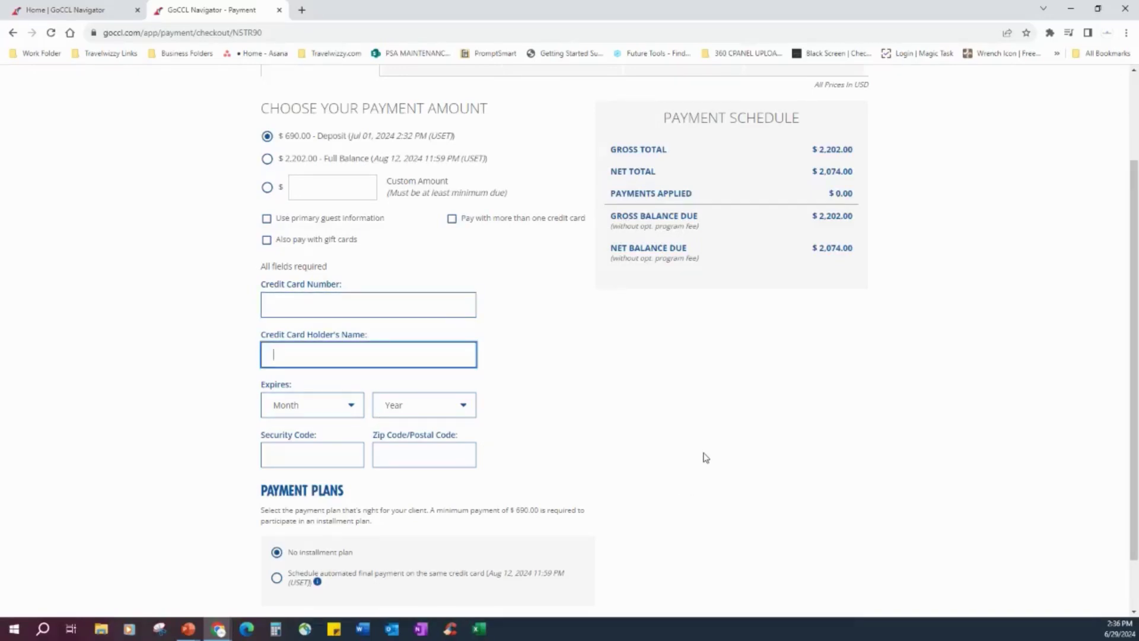
scroll(706, 458, "up", 2)
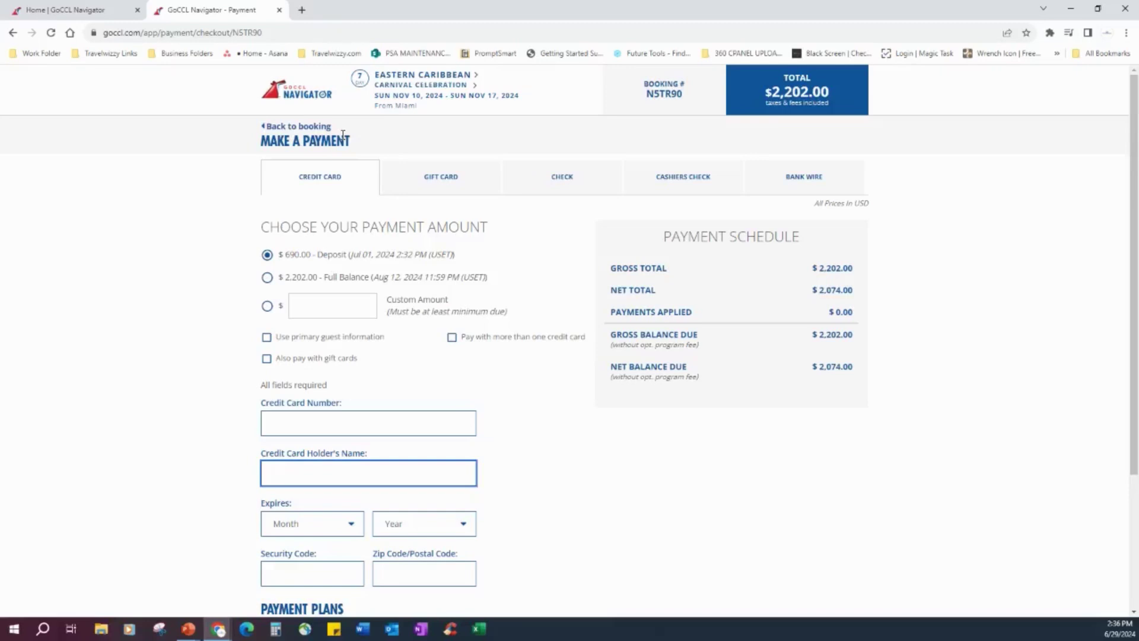
scroll(332, 148, "down", 3)
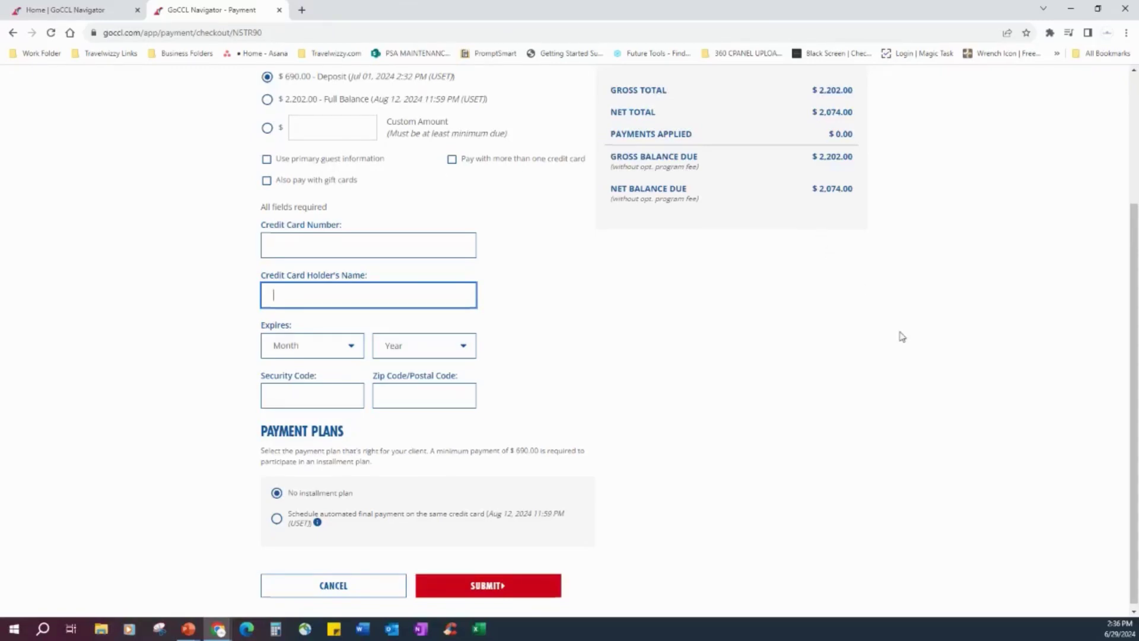
scroll(898, 337, "down", 1)
scroll(860, 335, "up", 3)
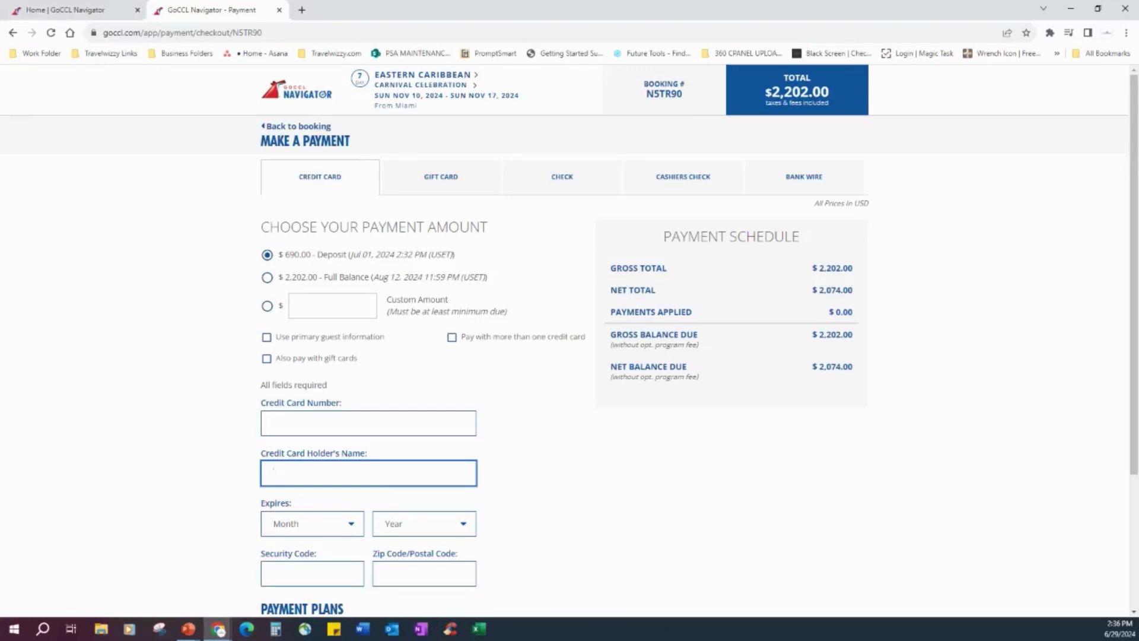
Step: Close the payment tab, minimize Chrome to show the DEMO TIME slide, and return to VAX VacationAccess
left_click(279, 10)
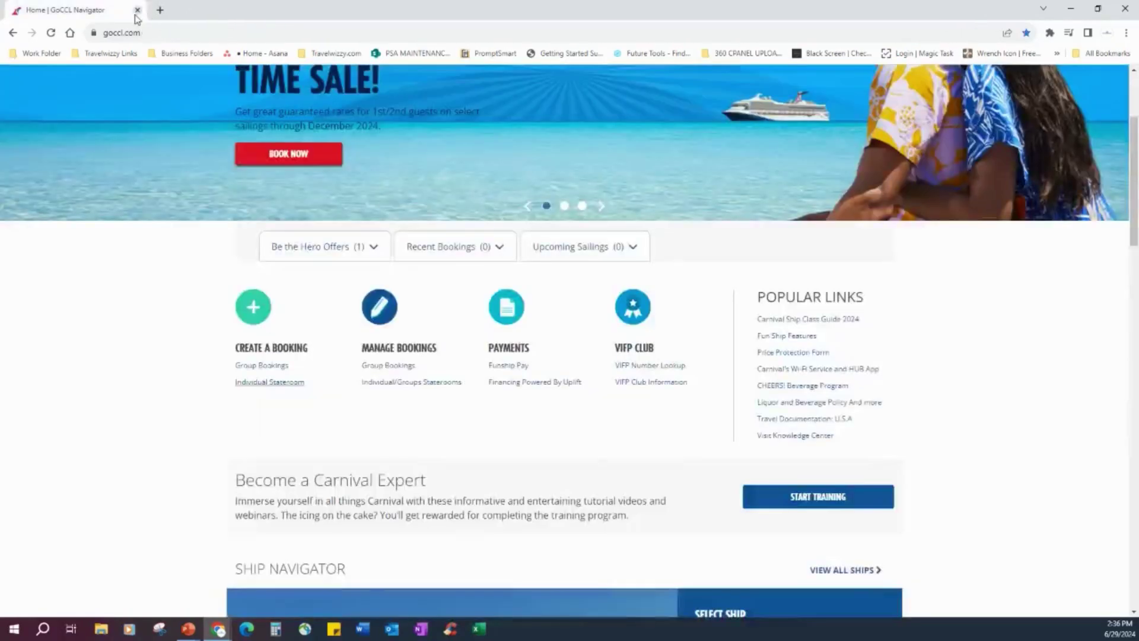
left_click(137, 10)
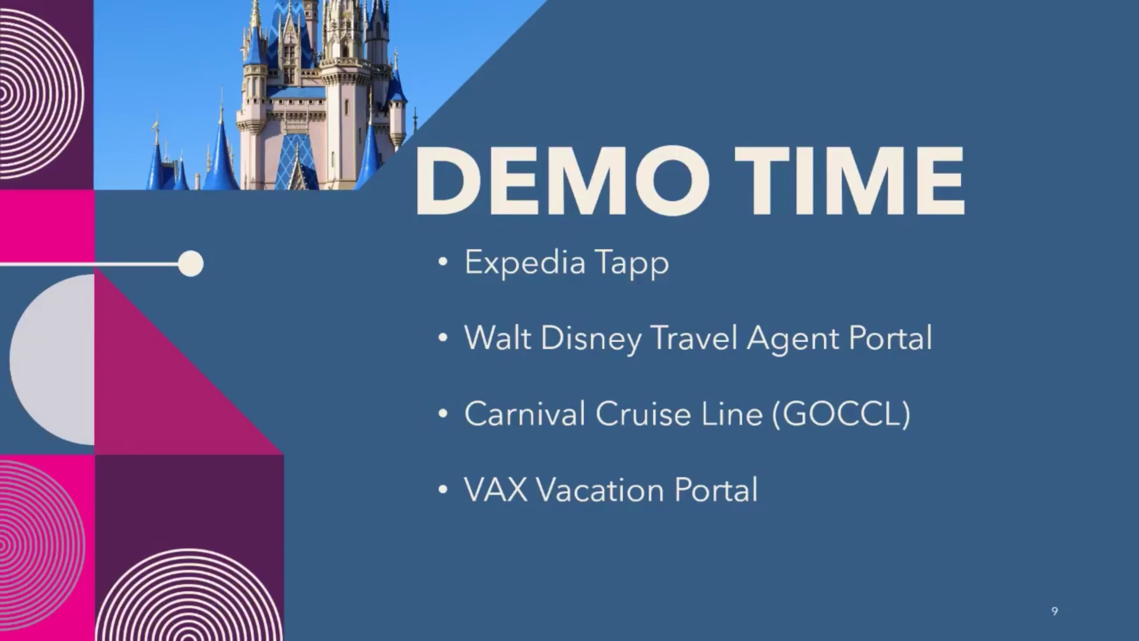
key("alt+Tab")
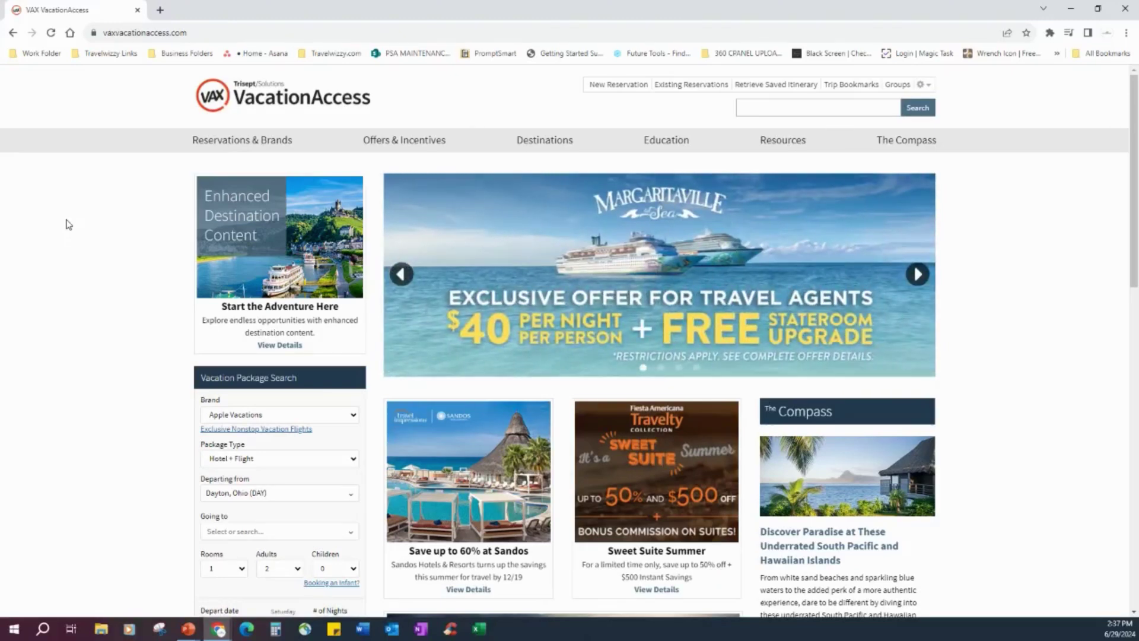
scroll(347, 267, "down", 2)
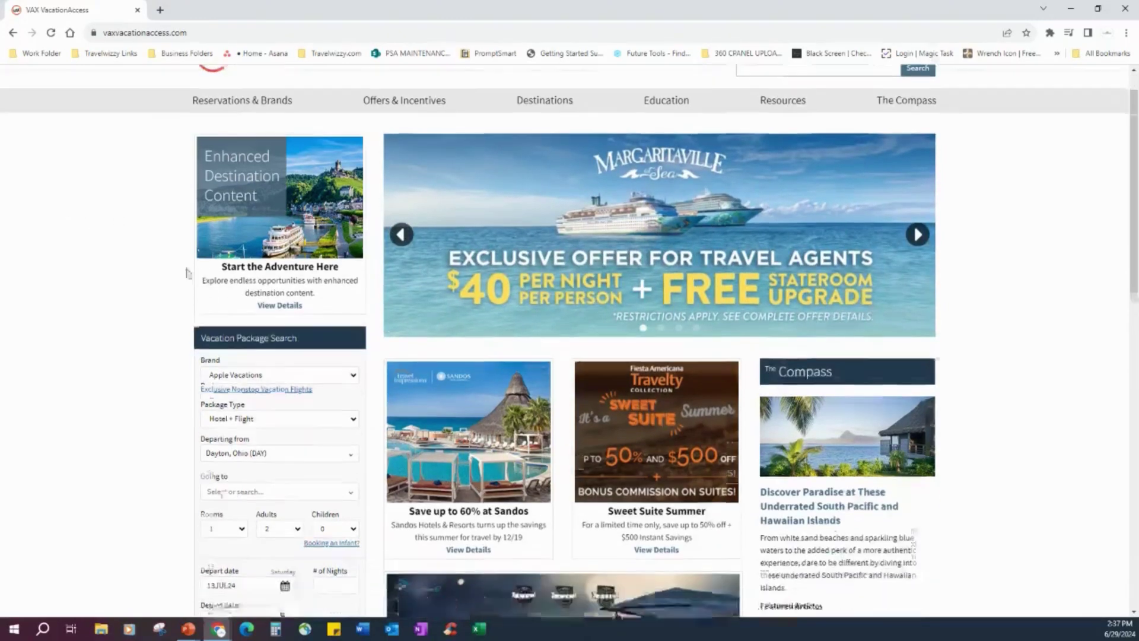
left_click(247, 297)
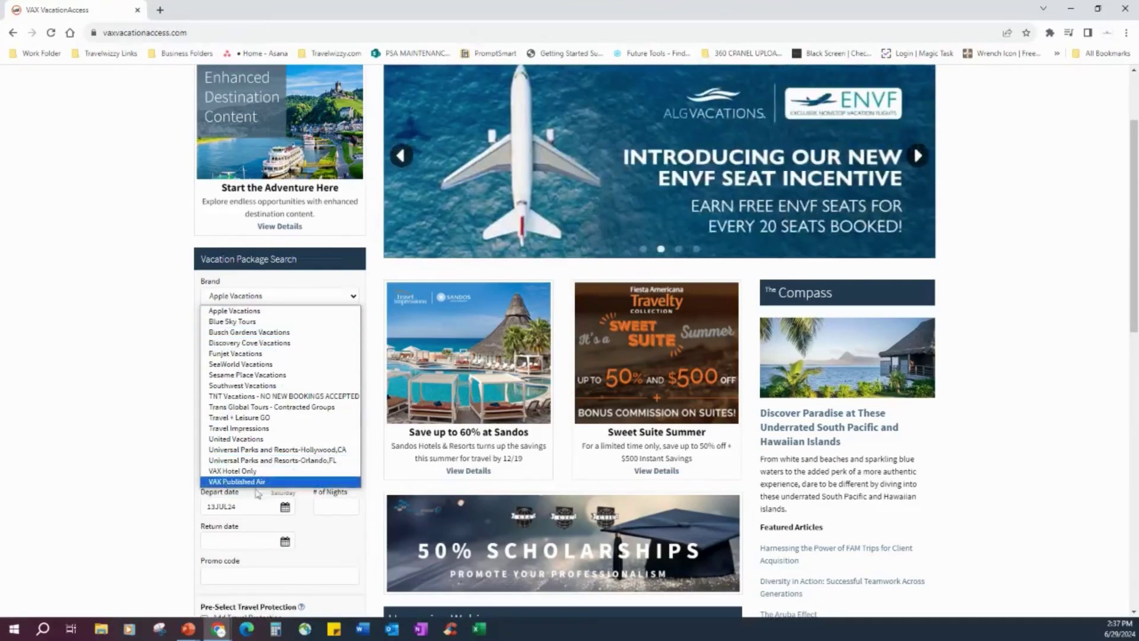
left_click(173, 172)
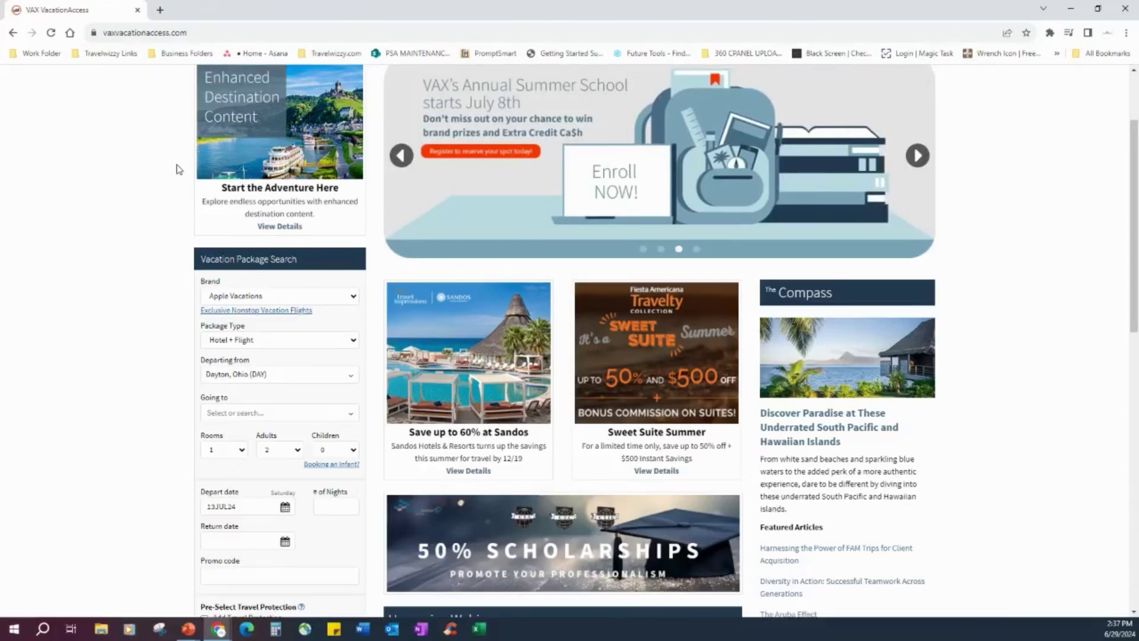
scroll(172, 175, "up", 2)
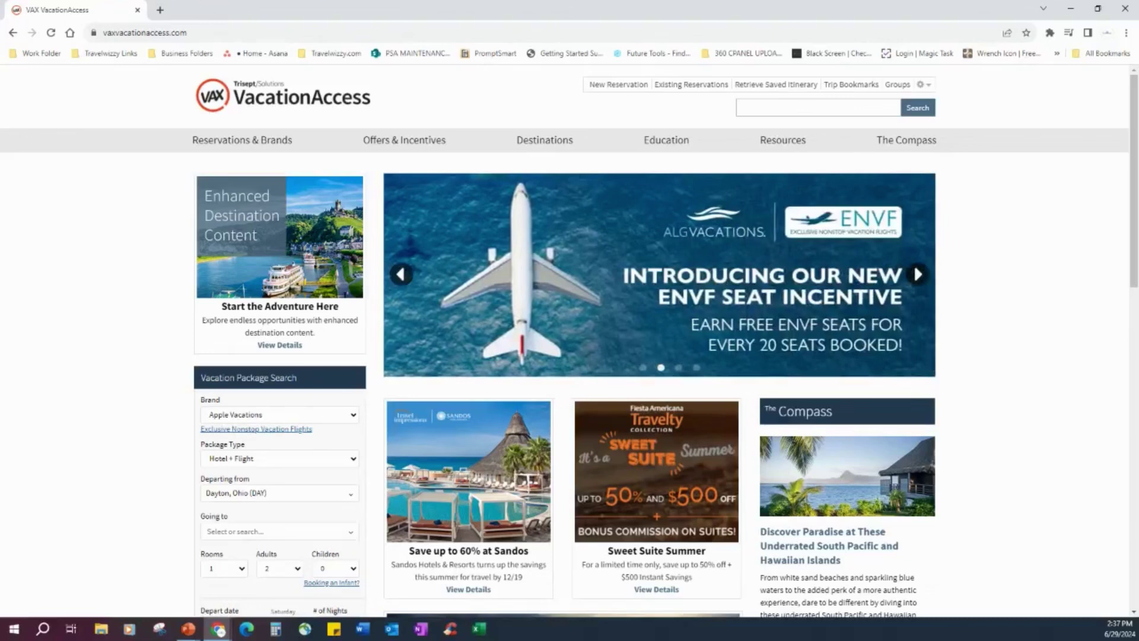
scroll(344, 375, "down", 1)
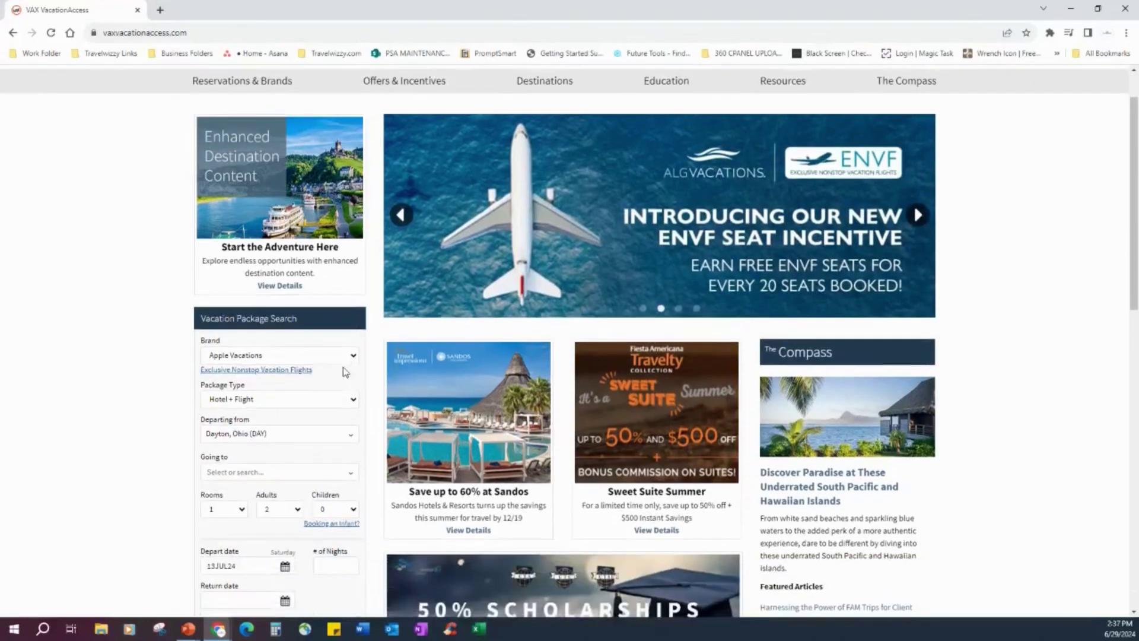
left_click(349, 356)
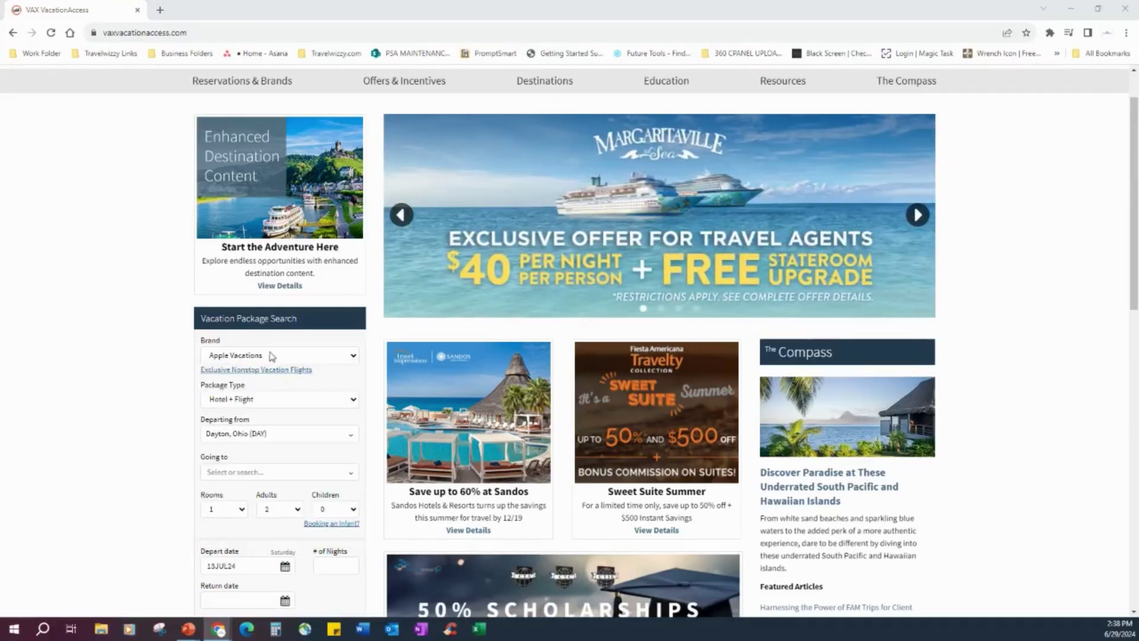
left_click(100, 366)
left_click(277, 354)
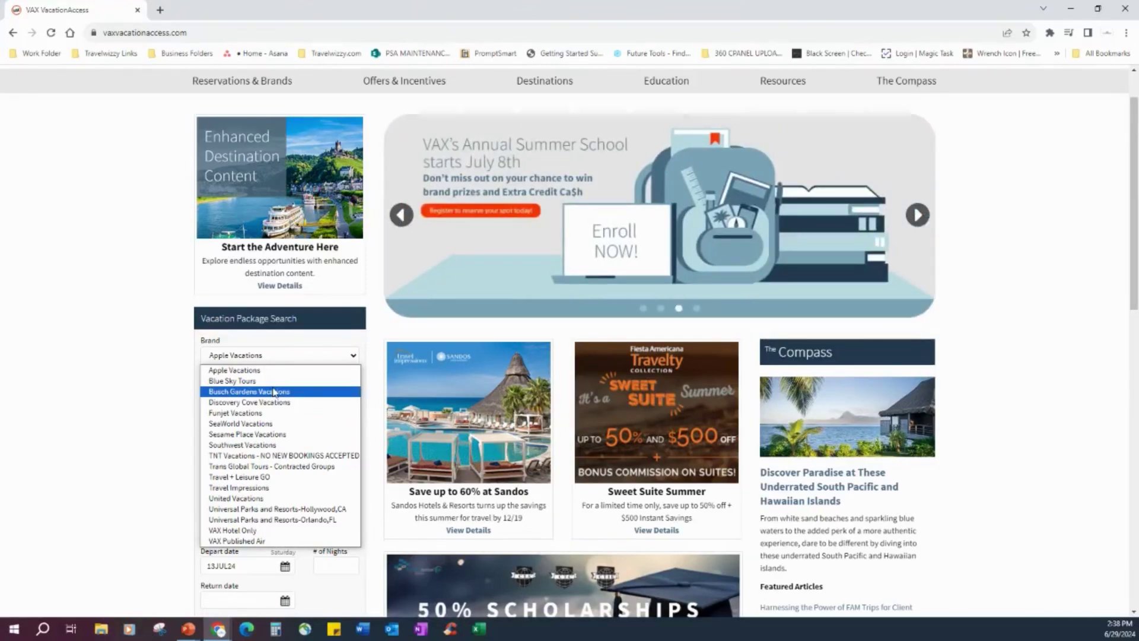
left_click(238, 370)
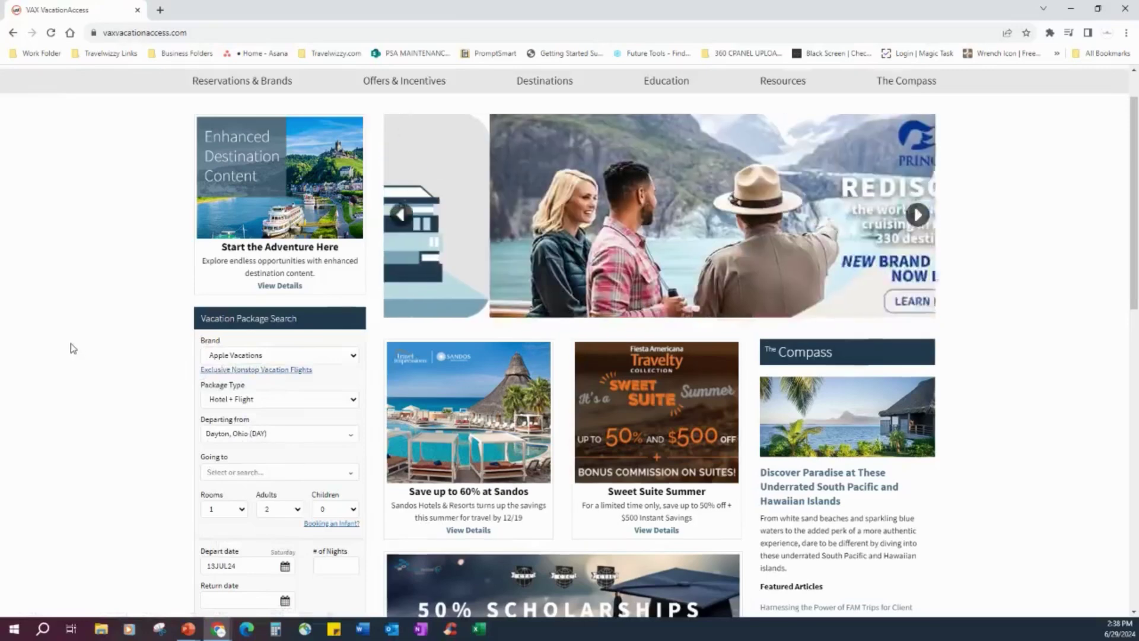
scroll(74, 352, "up", 1)
scroll(127, 370, "down", 1)
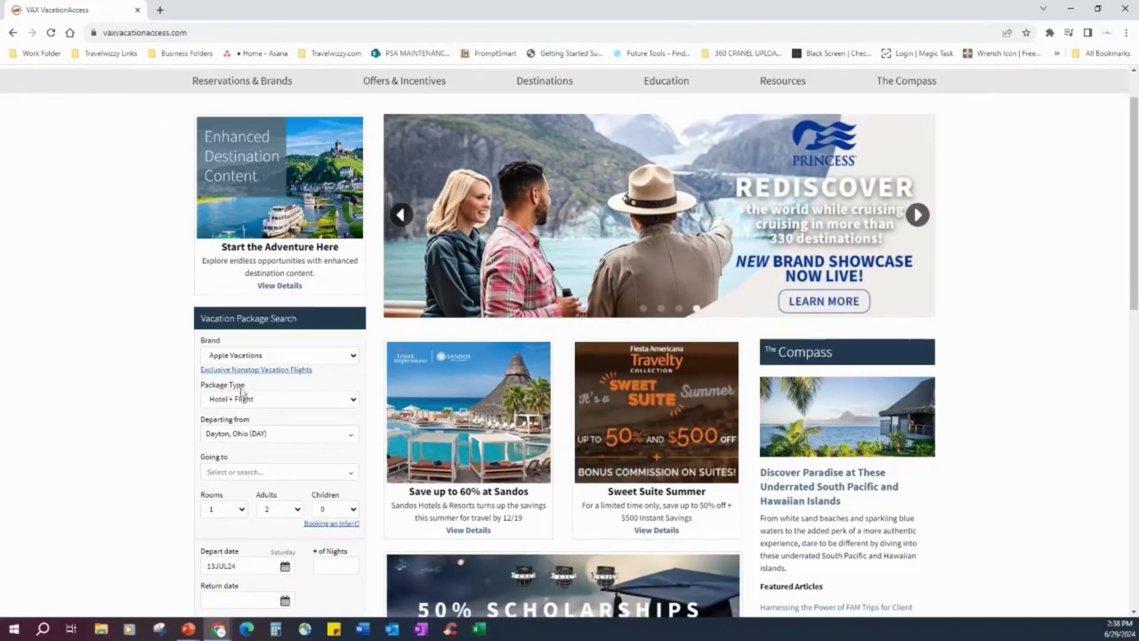
left_click(228, 358)
left_click(228, 358)
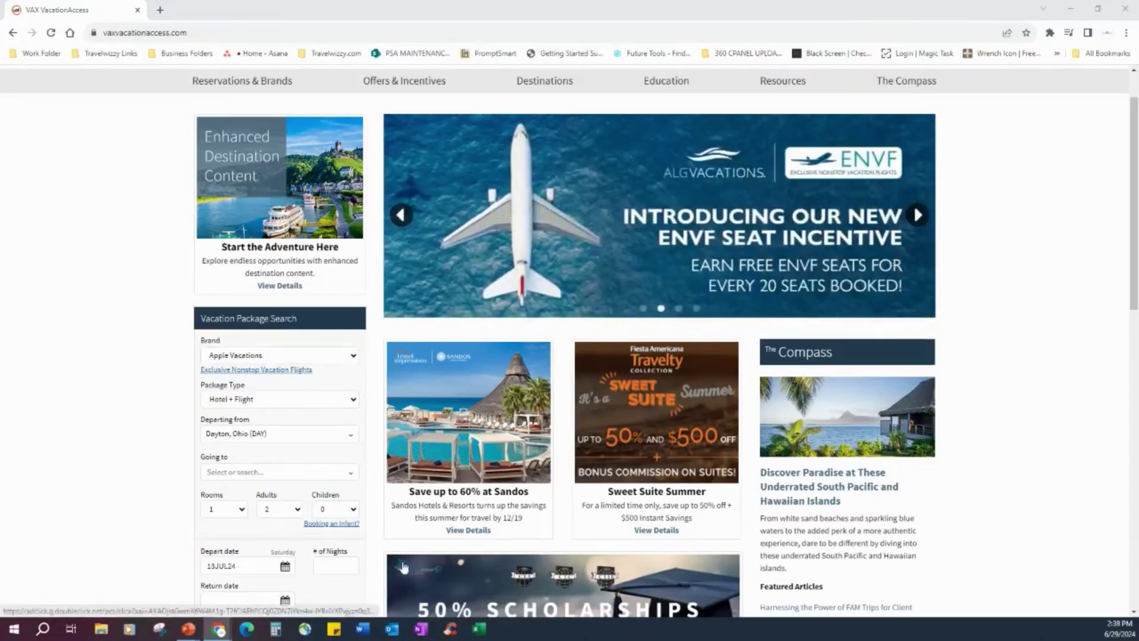
Step: Keep Apple Vacations, Hotel + Flight, and Dayton, Ohio (DAY) as brand, package and departure
left_click(261, 356)
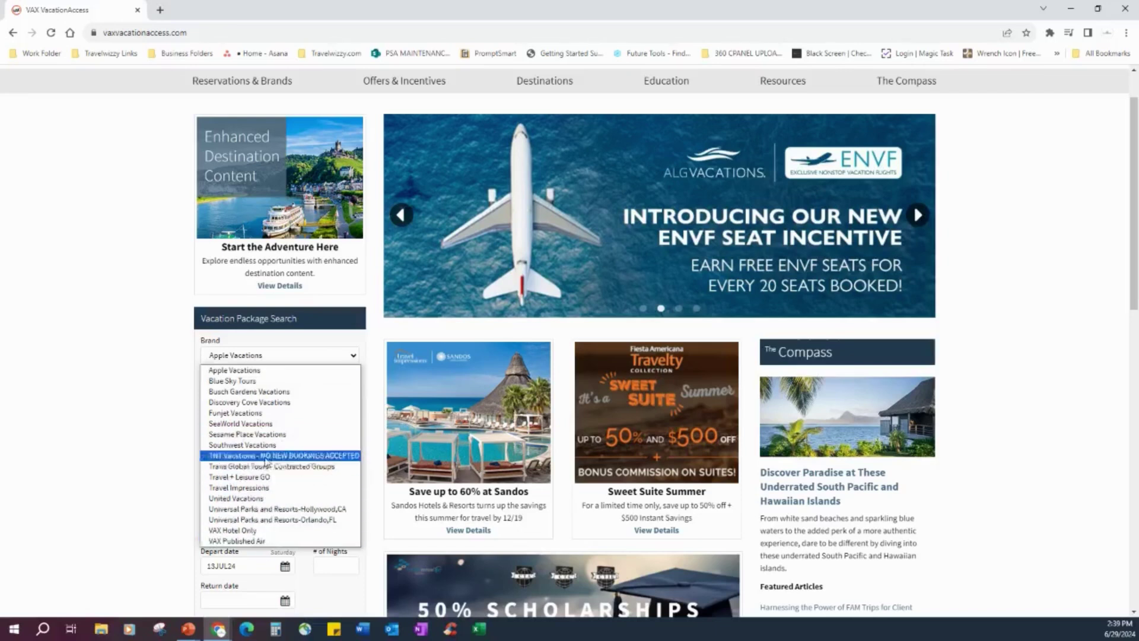
left_click(256, 370)
left_click(258, 400)
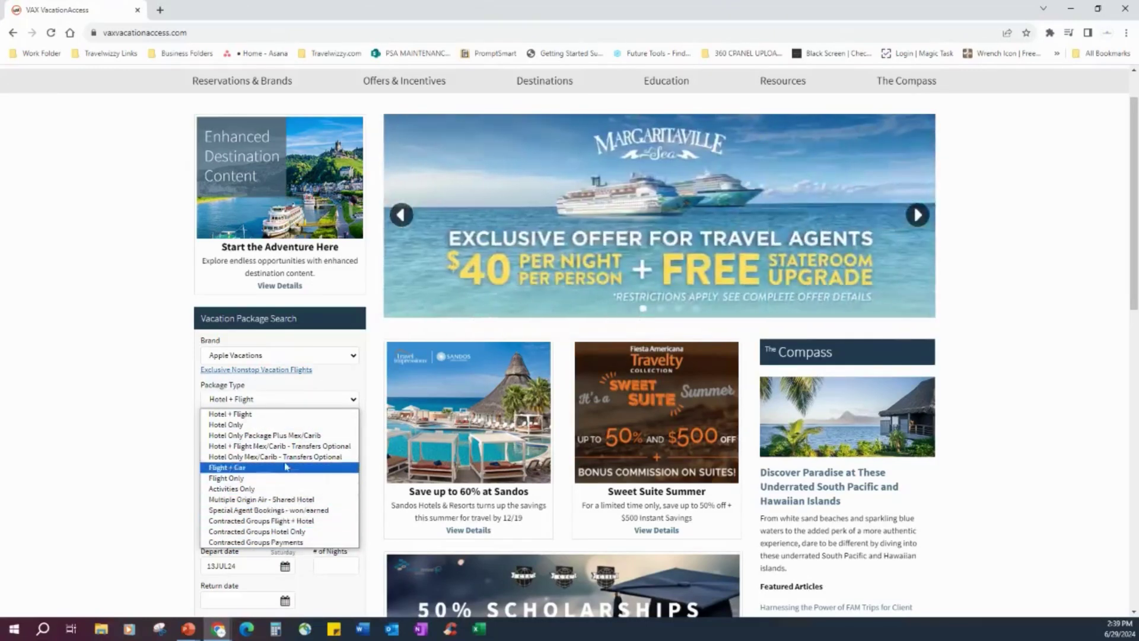
left_click(244, 415)
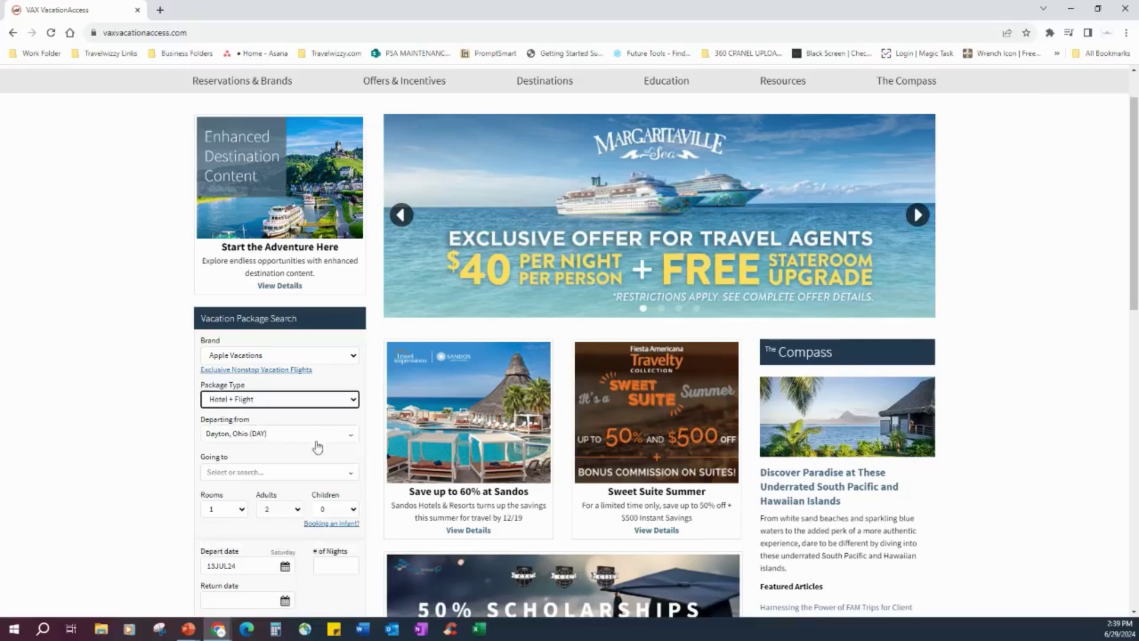
left_click(215, 434)
left_click(198, 437)
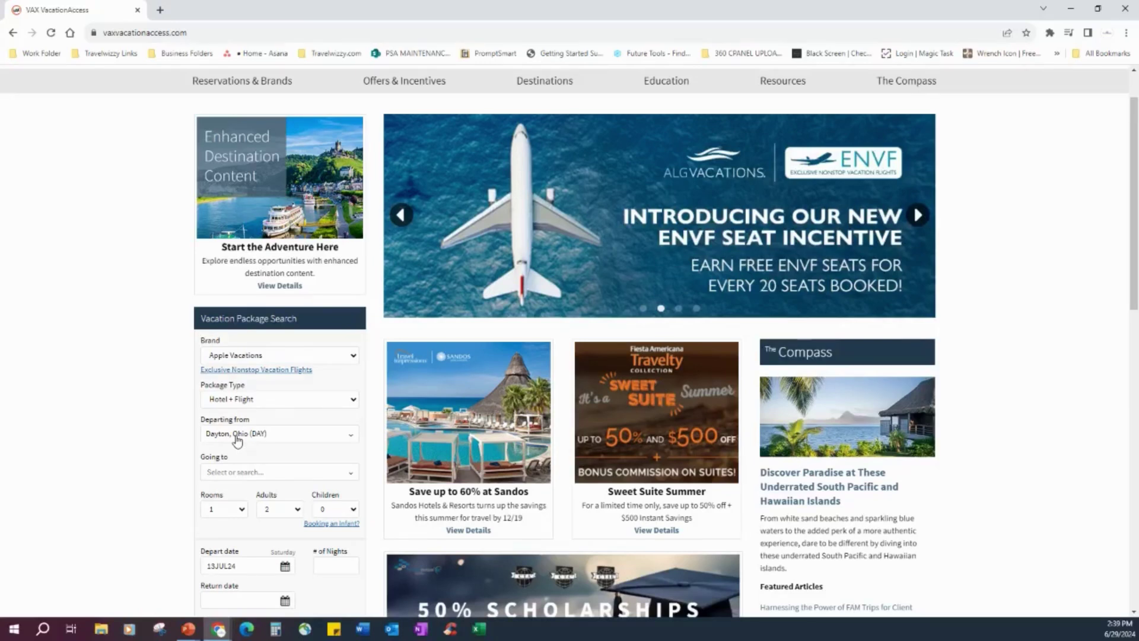
Step: Search 'paris' in Going to and choose Paris, France (PAR)
left_click(251, 472)
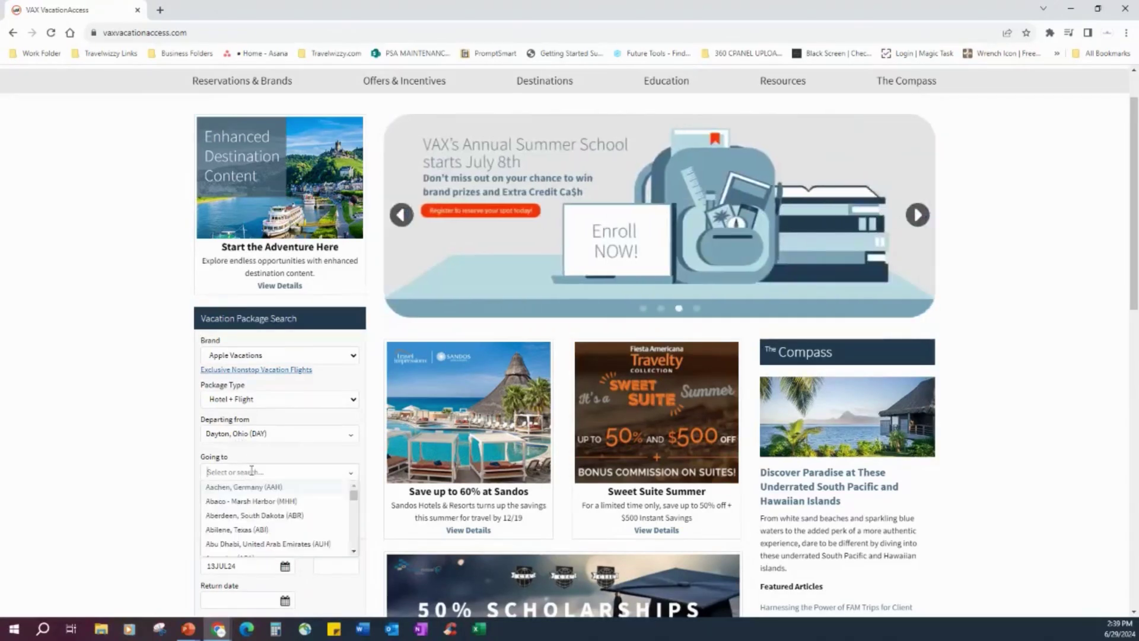
type("paris")
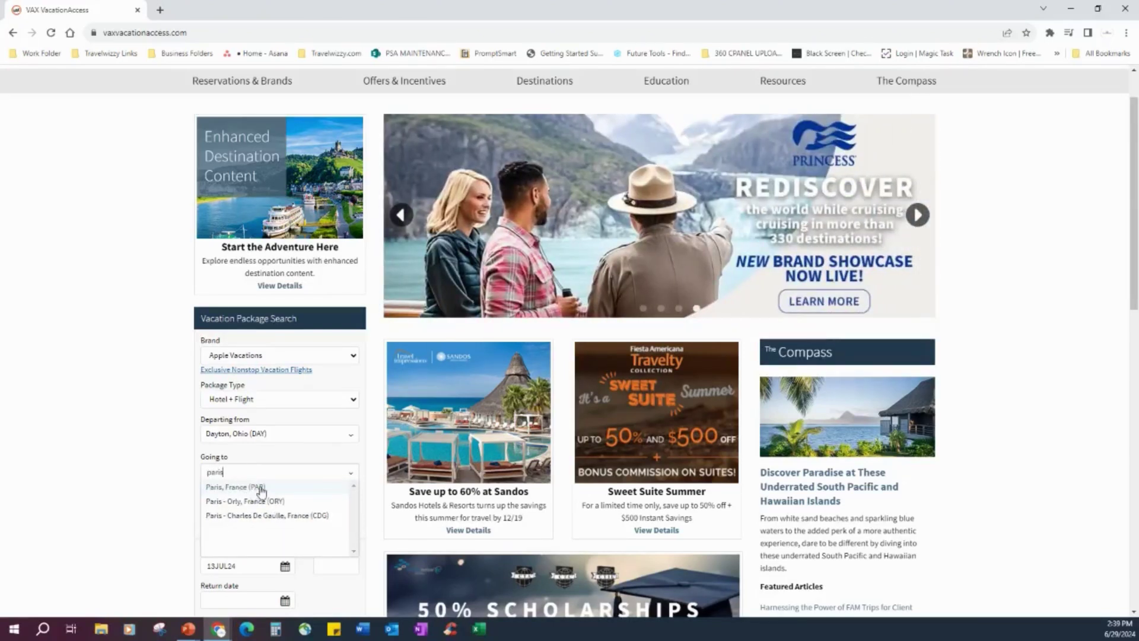
left_click(261, 490)
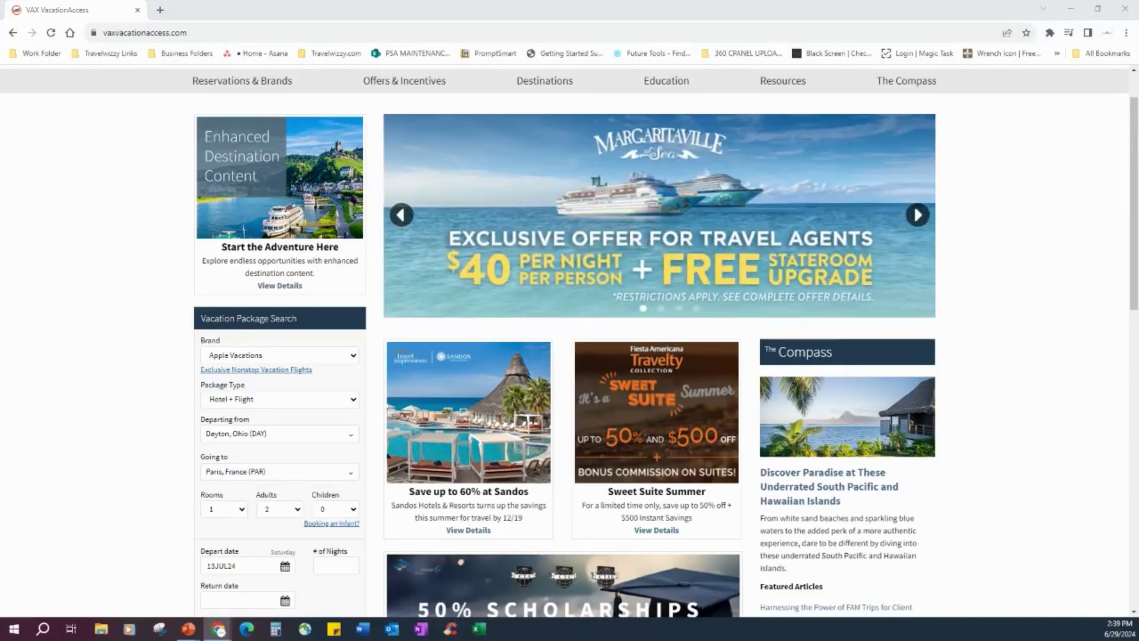
scroll(137, 485, "down", 2)
scroll(142, 475, "down", 1)
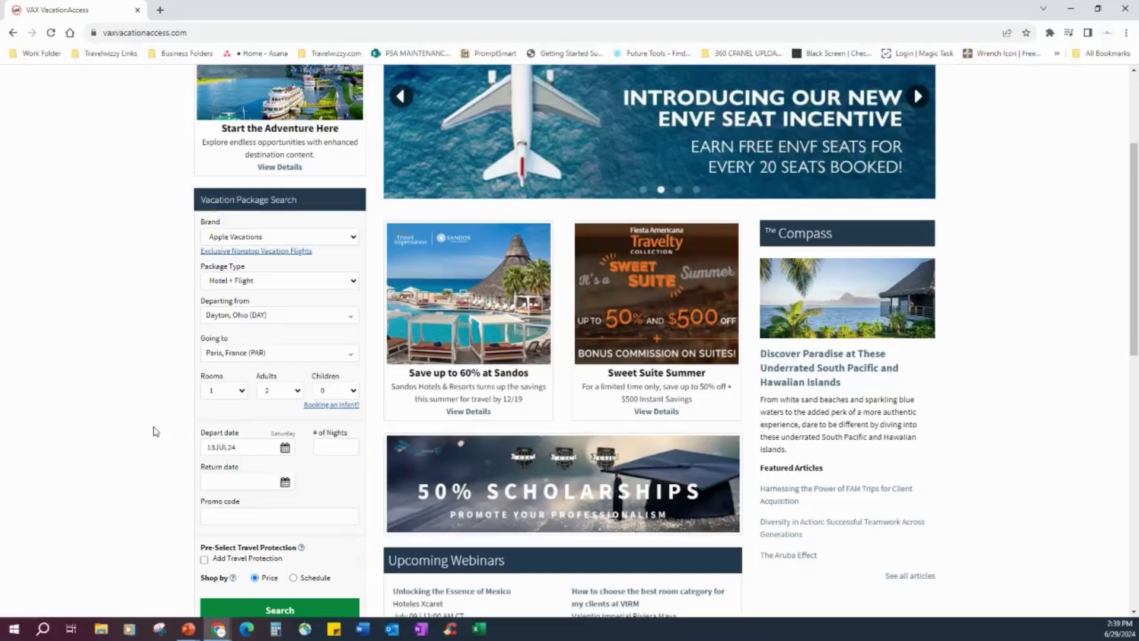
left_click(332, 390)
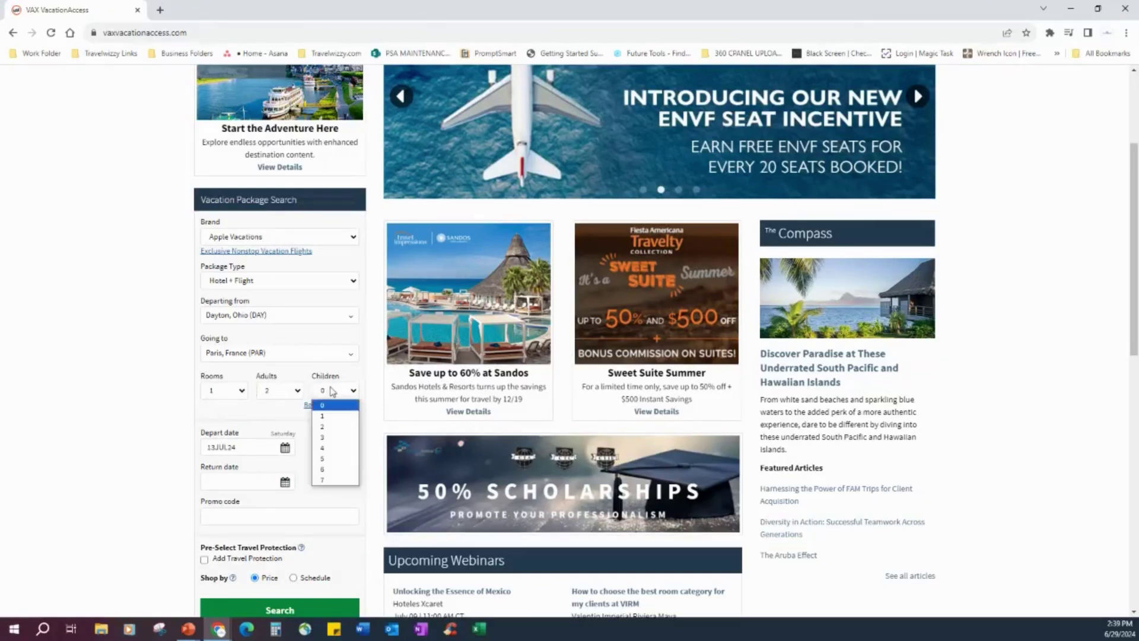
left_click(335, 424)
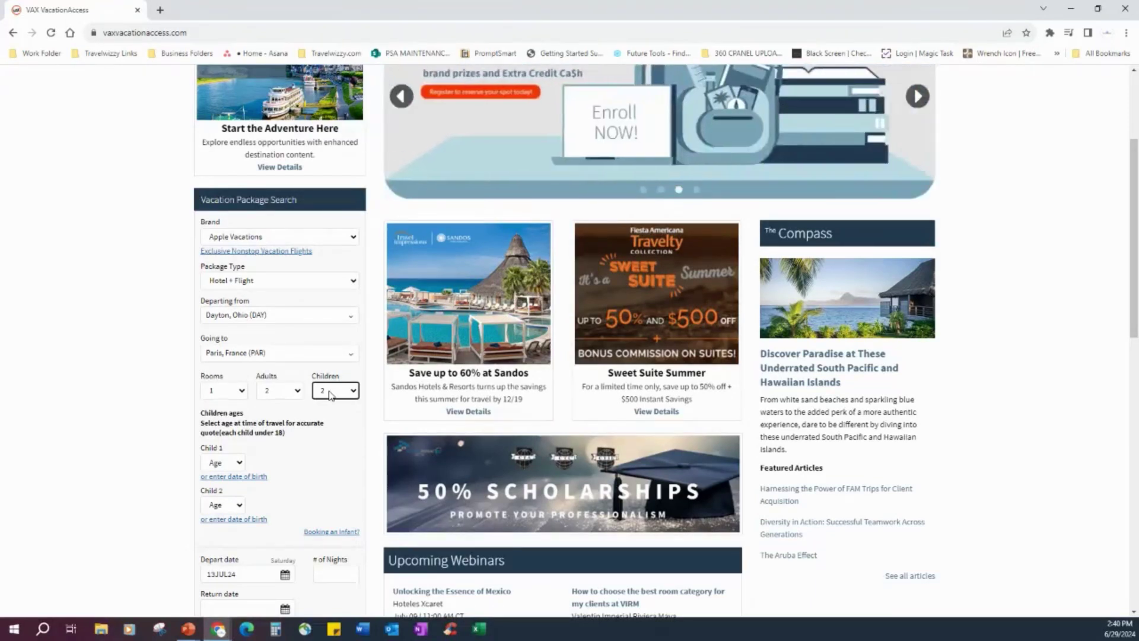
left_click(330, 395)
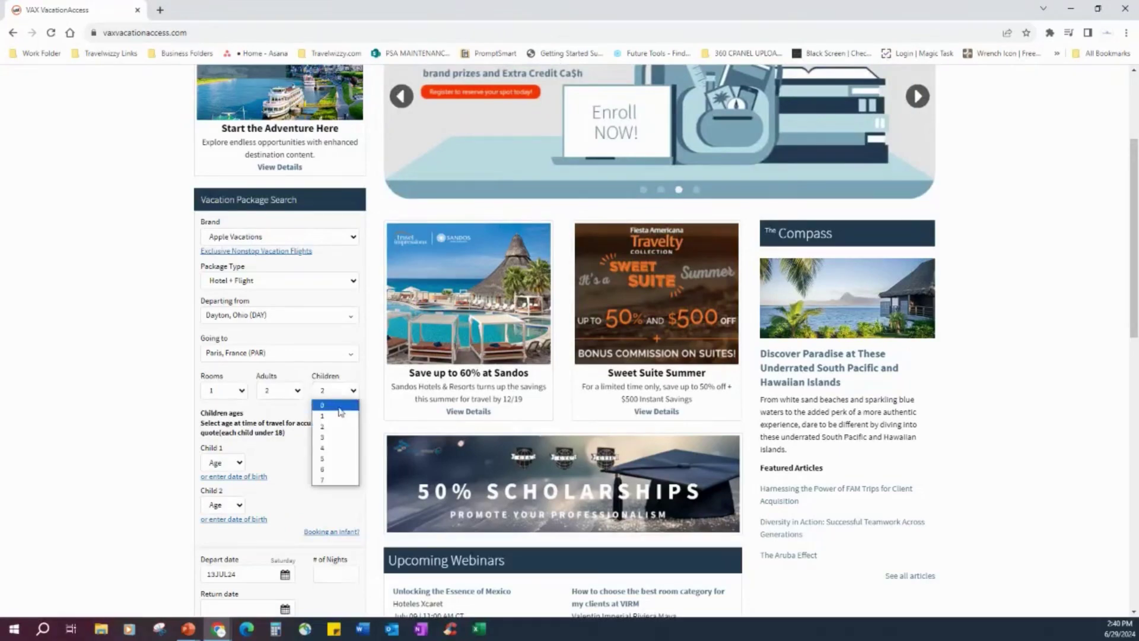
left_click(328, 405)
left_click(80, 398)
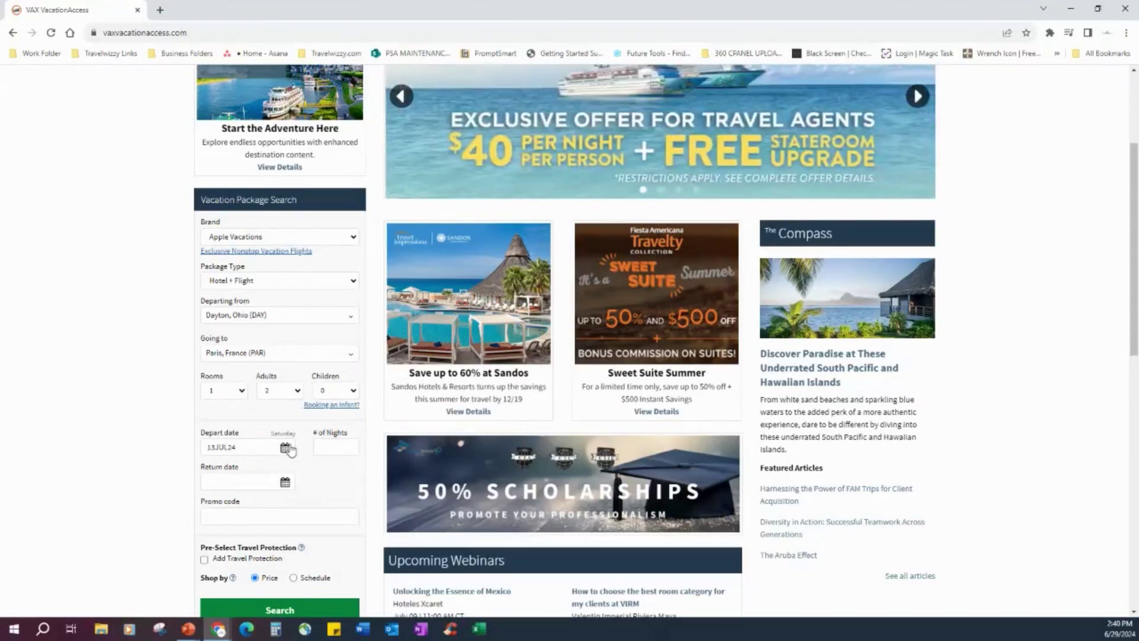
Step: Pick a 1 August departure and 11 August return in the date calendars
left_click(289, 449)
left_click(323, 463)
left_click(285, 493)
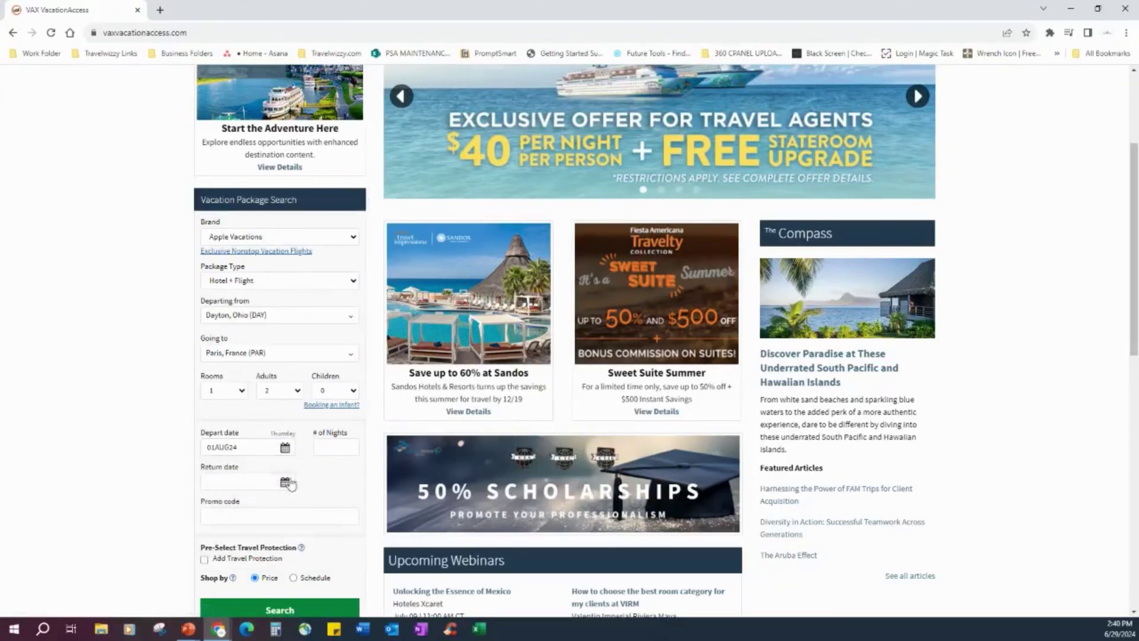
left_click(285, 482)
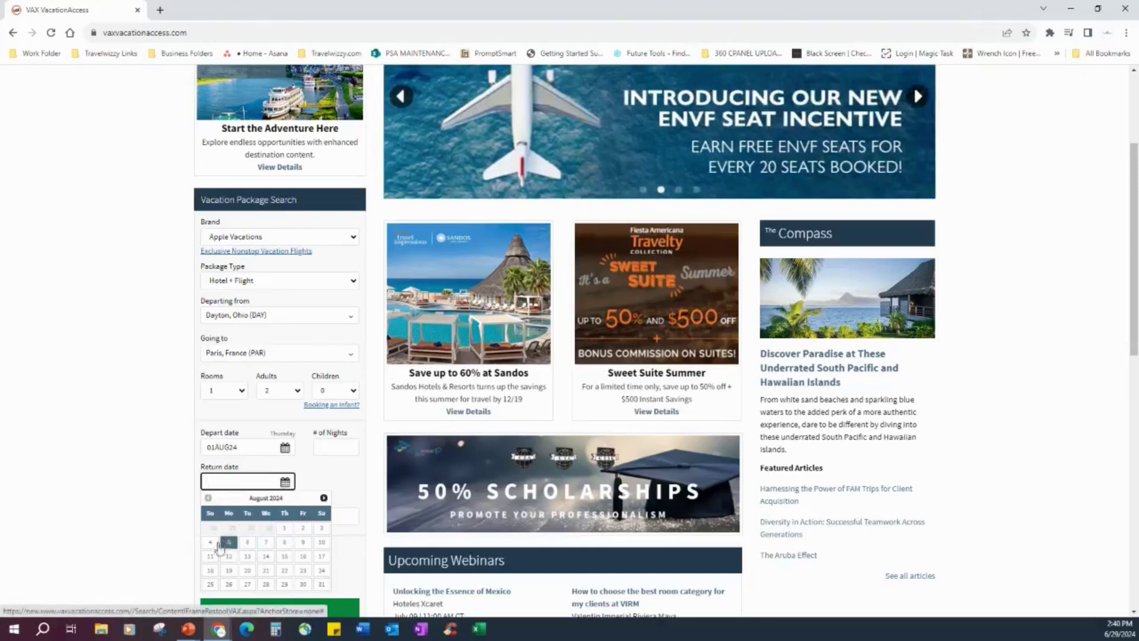
left_click(210, 556)
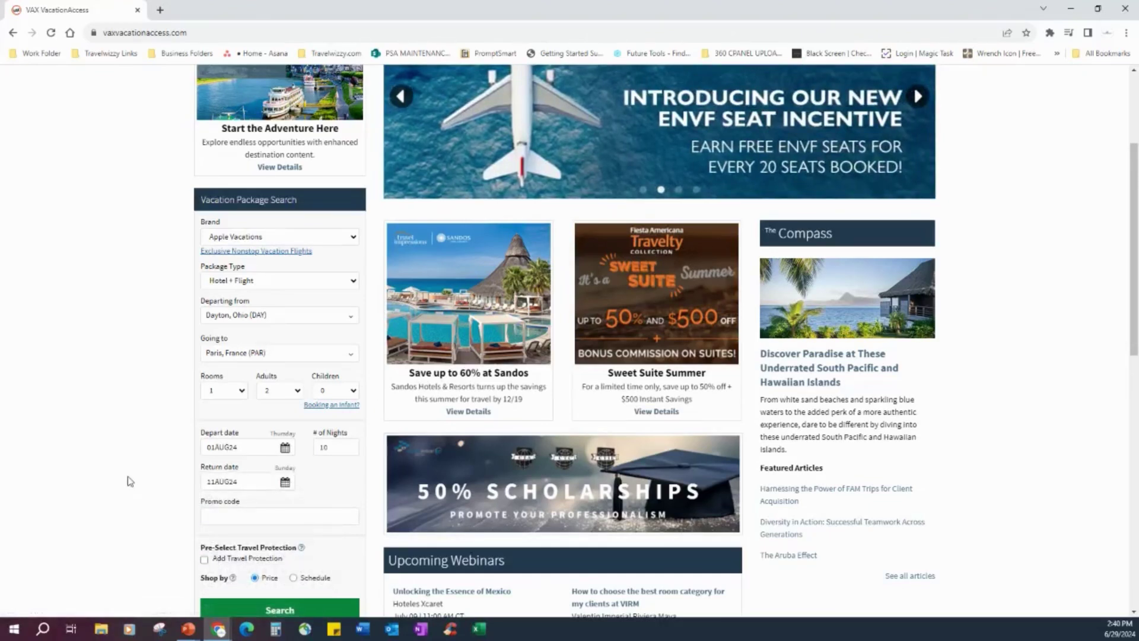
Step: Page the departure calendar to August 2025 and set departure to 1 August 2025
left_click(285, 448)
left_click(324, 463)
left_click(324, 463)
left_click(324, 463)
left_click(324, 464)
left_click(324, 463)
left_click(324, 463)
left_click(324, 463)
left_click(324, 464)
left_click(324, 463)
left_click(324, 463)
left_click(324, 463)
left_click(324, 463)
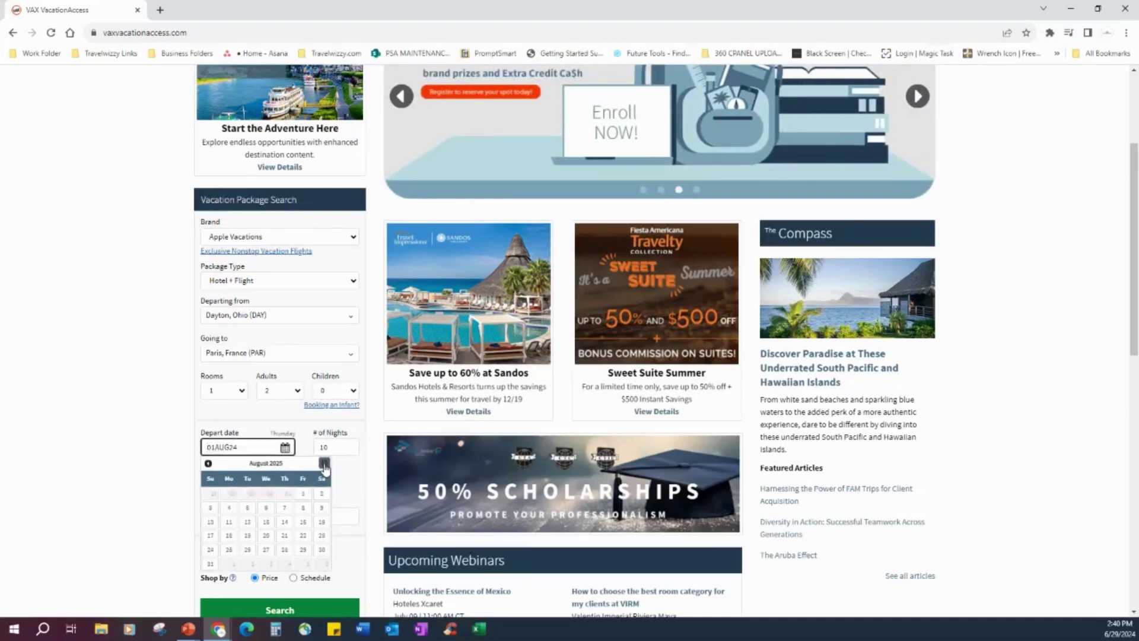
left_click(303, 493)
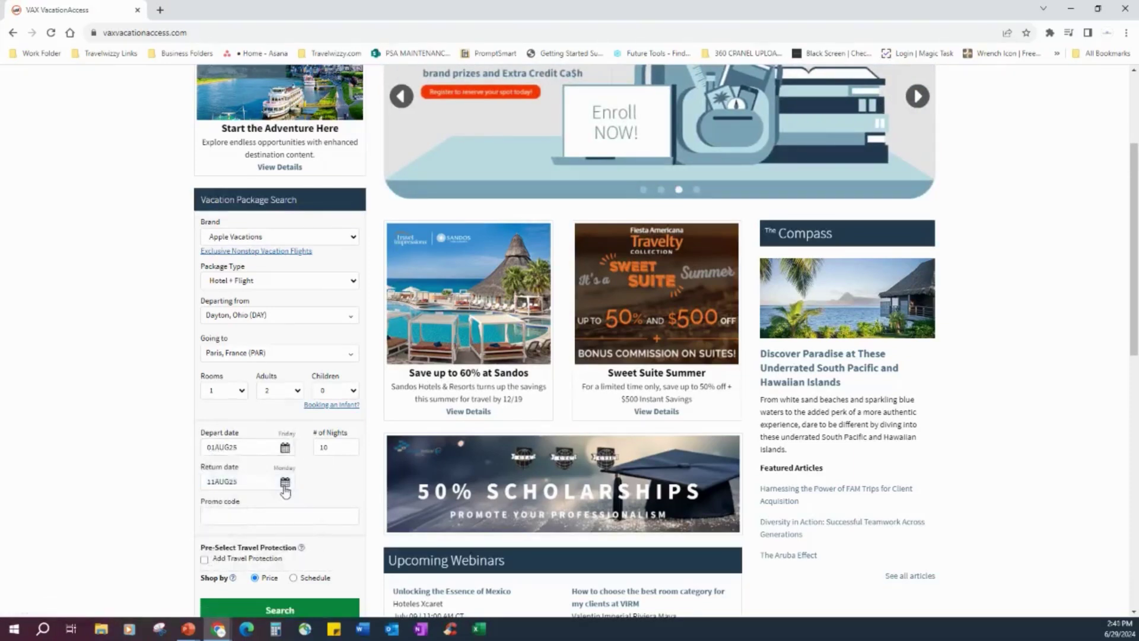
Step: Change the return date to 7 August 2025 for a 6-night stay
left_click(284, 483)
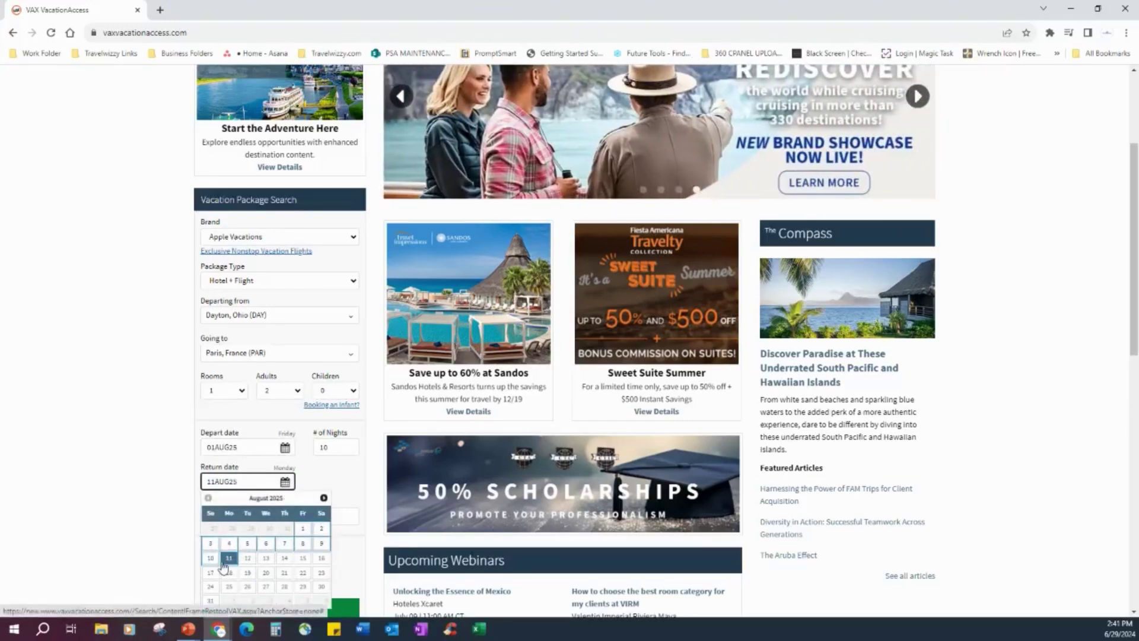
left_click(229, 559)
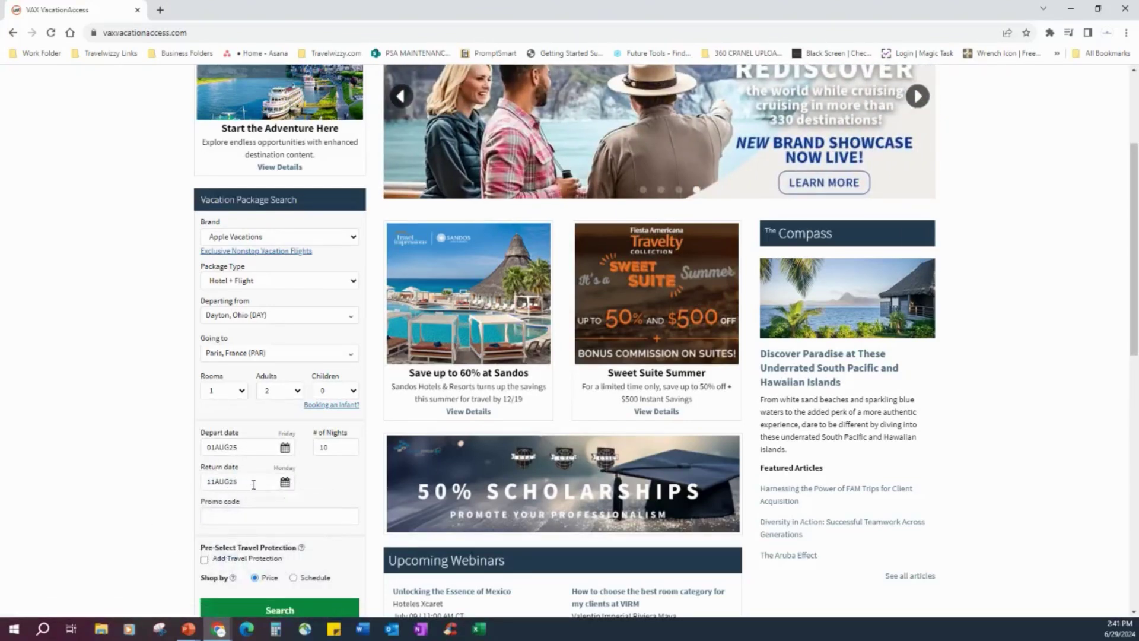
left_click(284, 483)
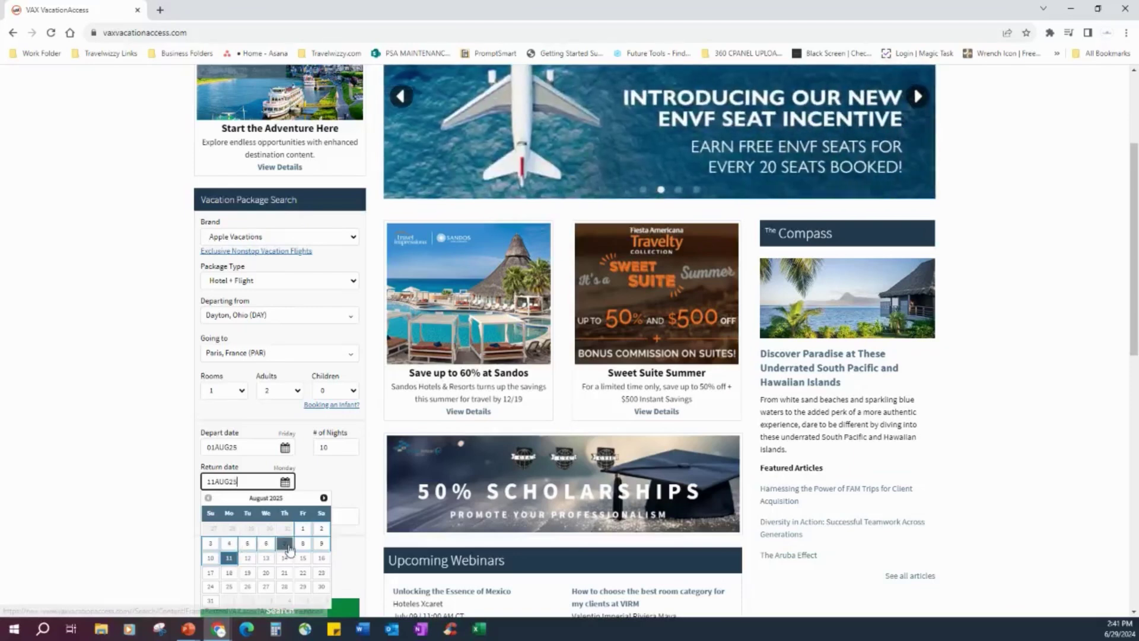
left_click(284, 545)
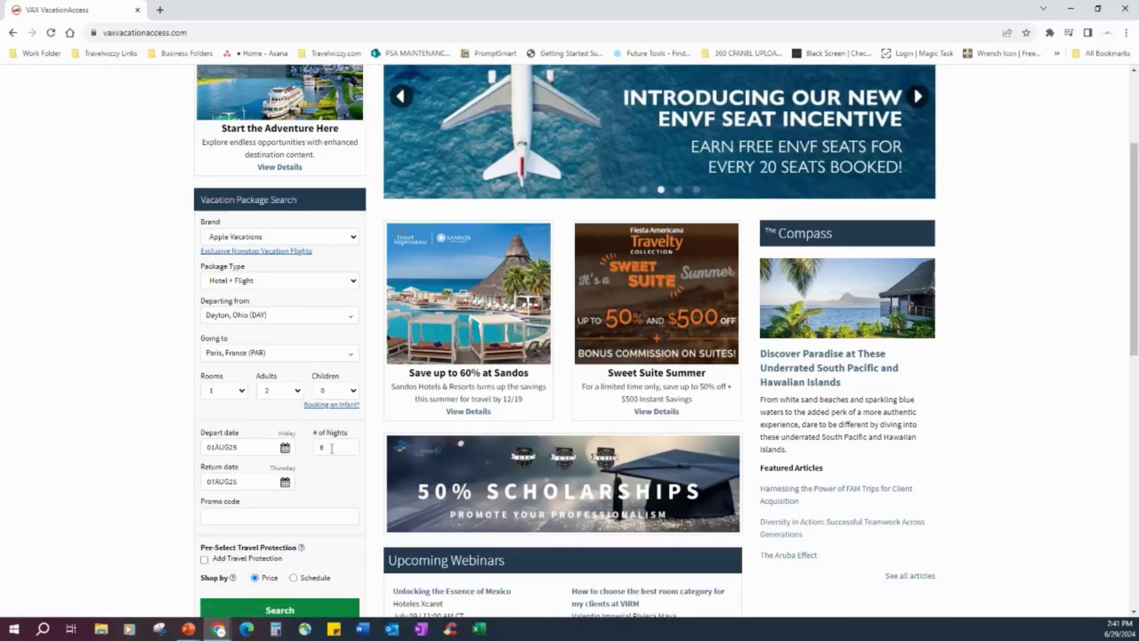
scroll(319, 492, "down", 2)
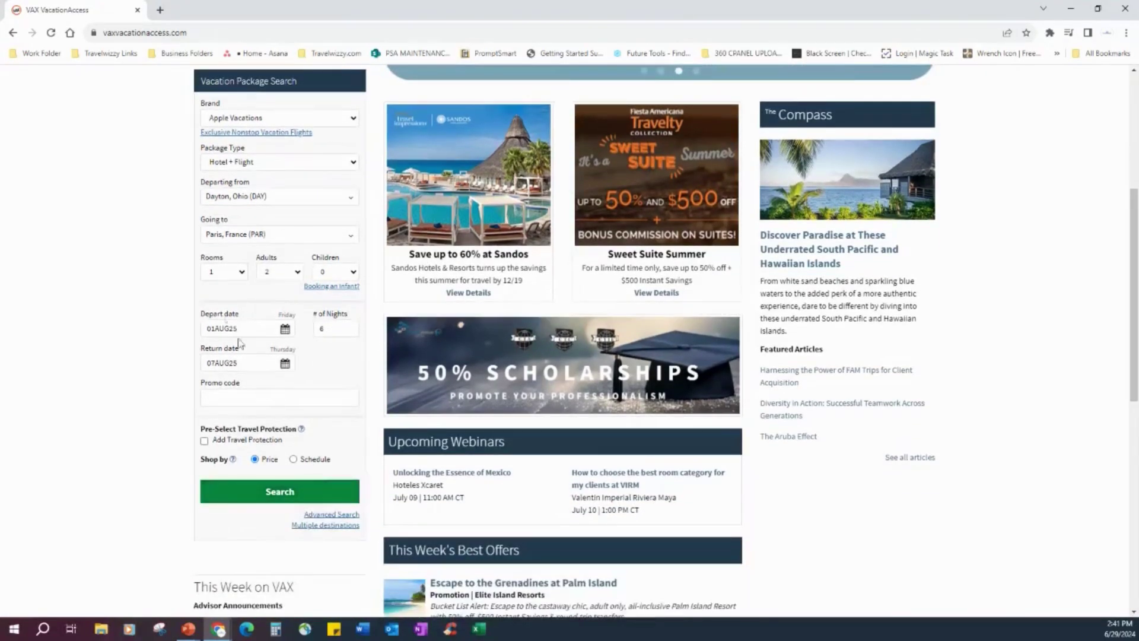
scroll(172, 201, "up", 1)
scroll(171, 201, "up", 2)
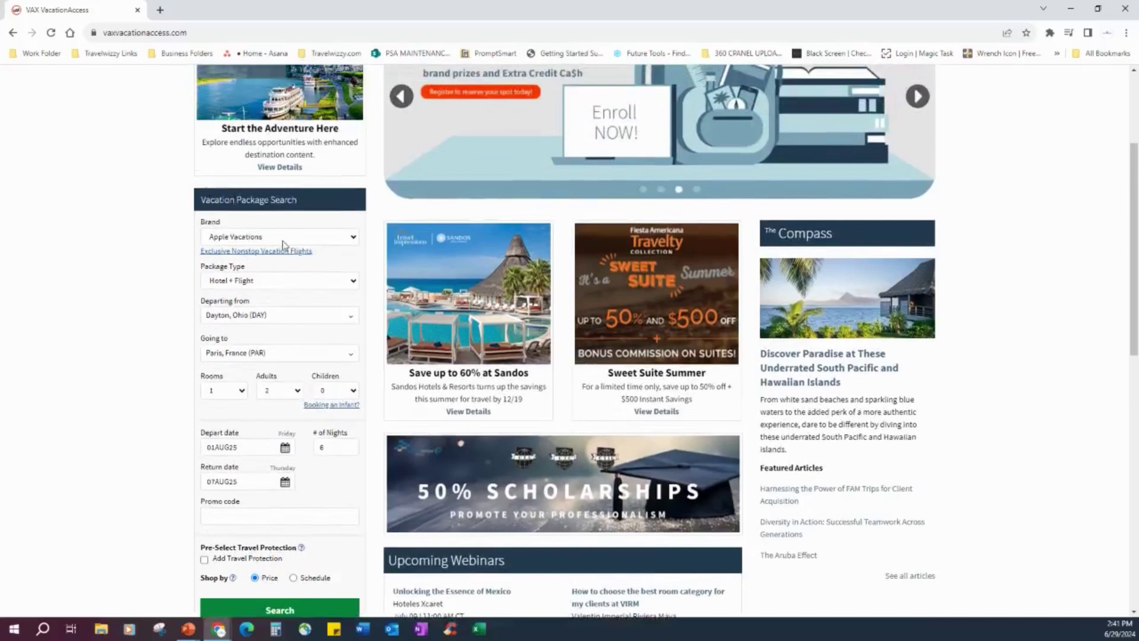
left_click(281, 241)
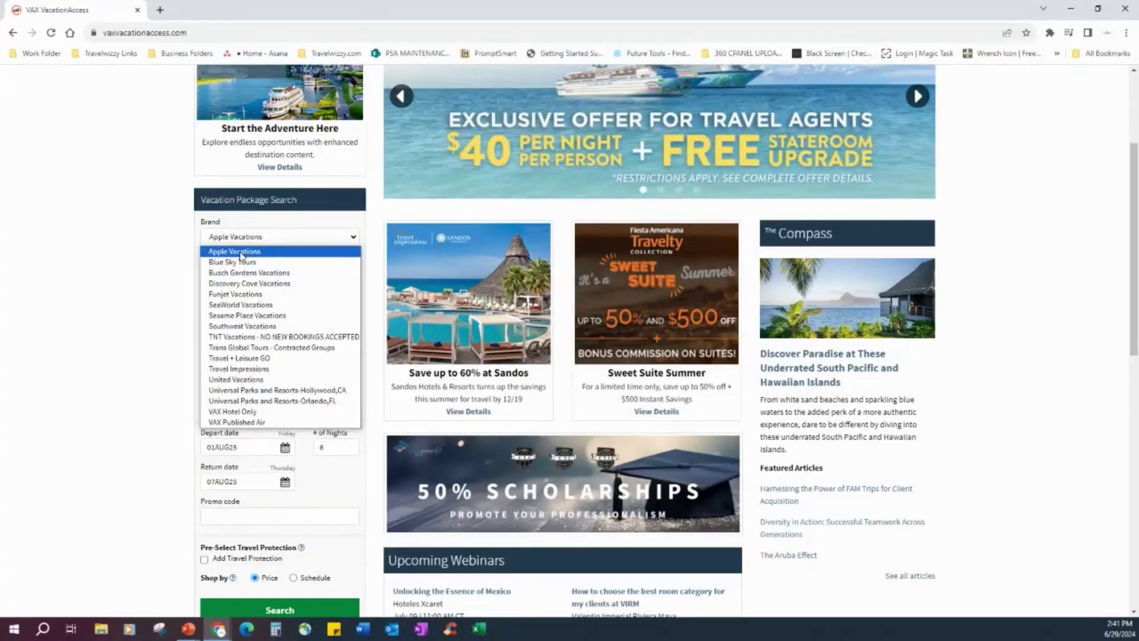
left_click(240, 255)
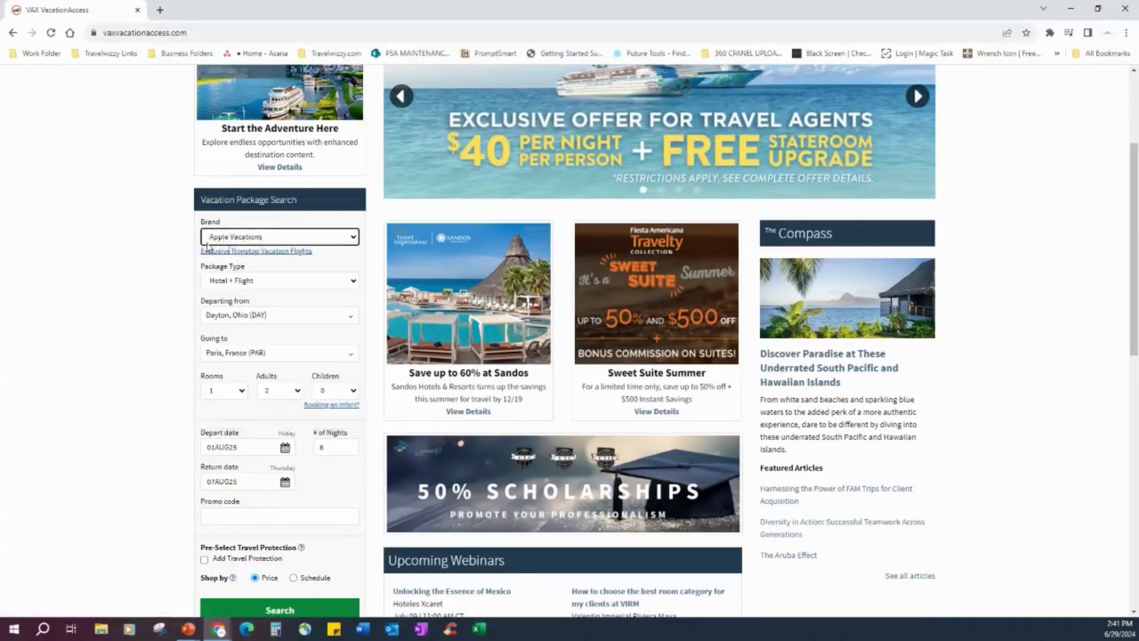
Step: Run the Dayton–Paris search and close the no-flights-available message
scroll(211, 309, "down", 1)
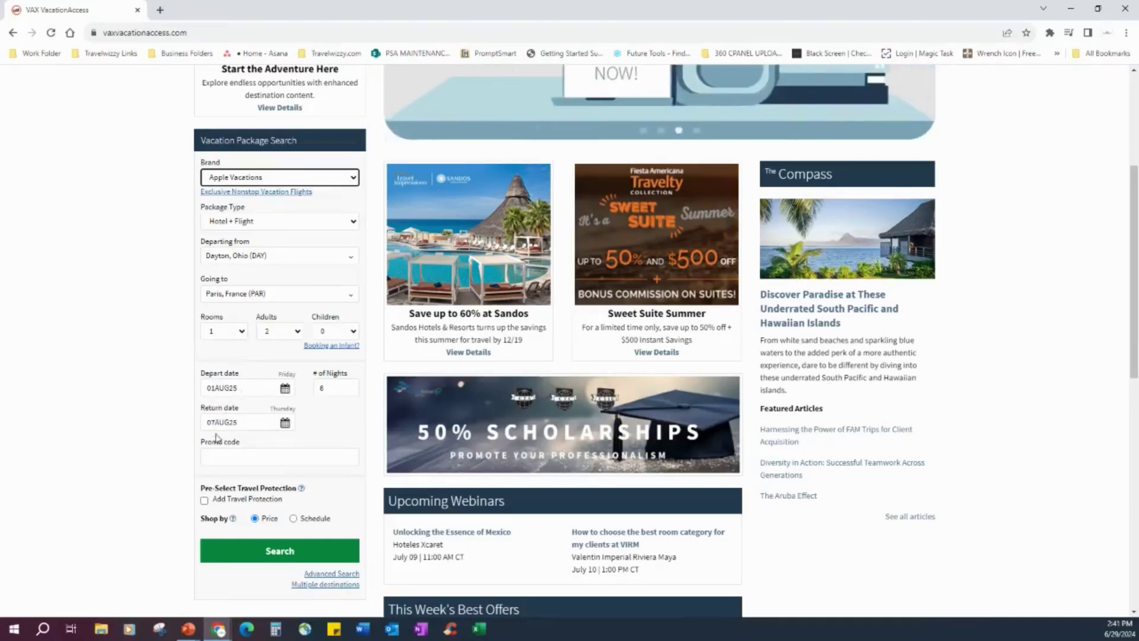
scroll(256, 439, "down", 2)
left_click(274, 435)
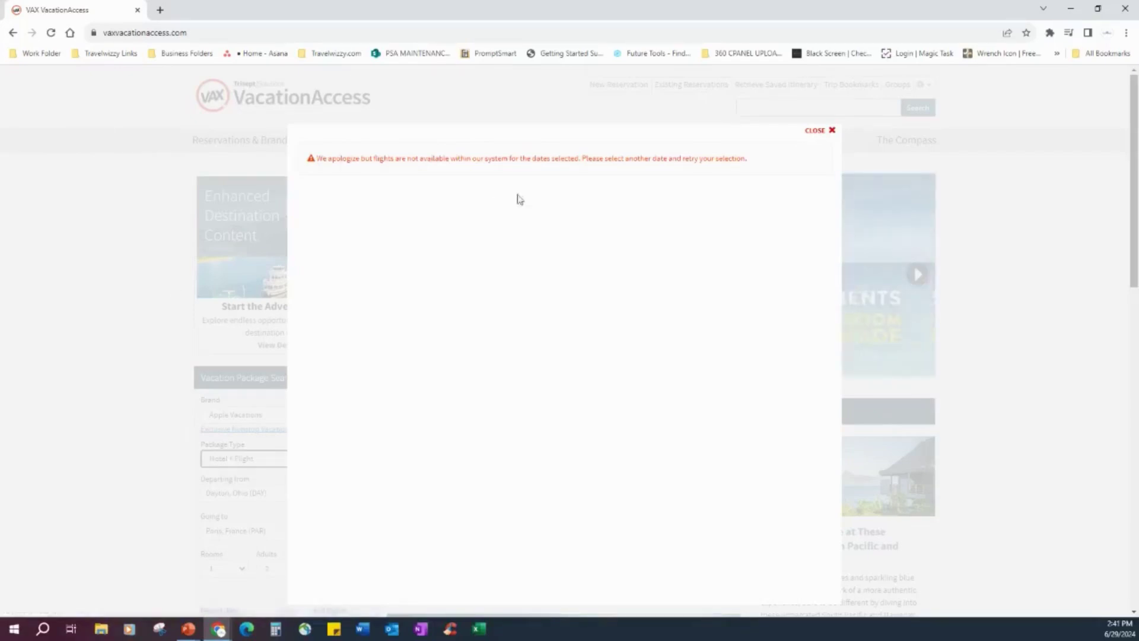
left_click(831, 130)
scroll(236, 359, "down", 2)
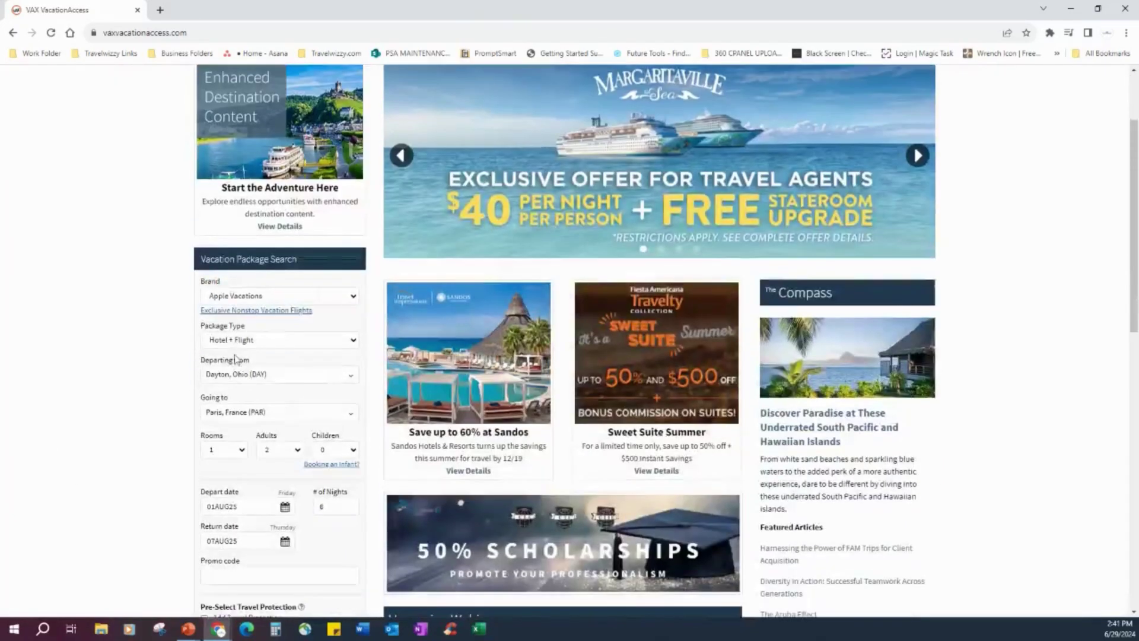
Step: Depart from Cincinnati, Ohio (CVG), search to Paris, and dismiss the resulting error
left_click(281, 372)
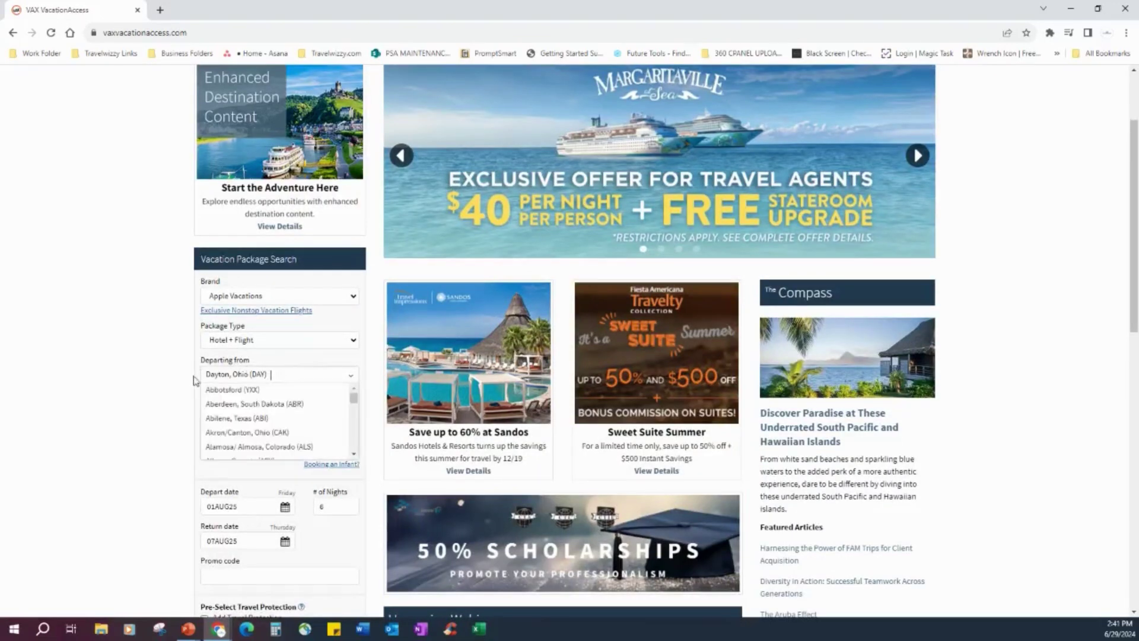
key("ctrl+a")
key("BackSpace")
type("cvg")
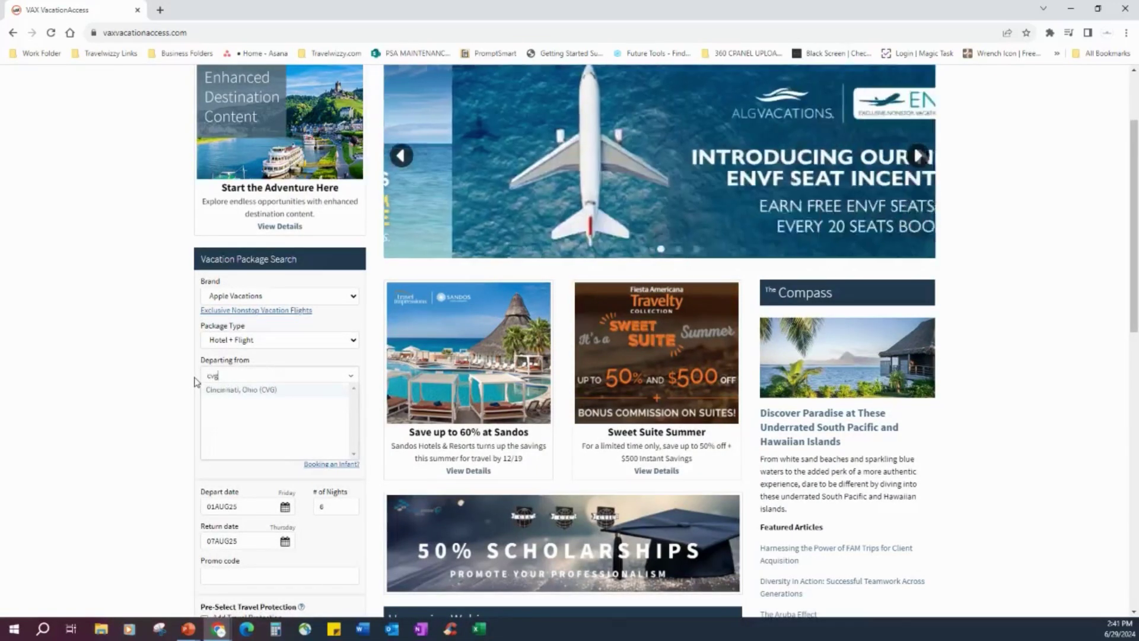
left_click(237, 390)
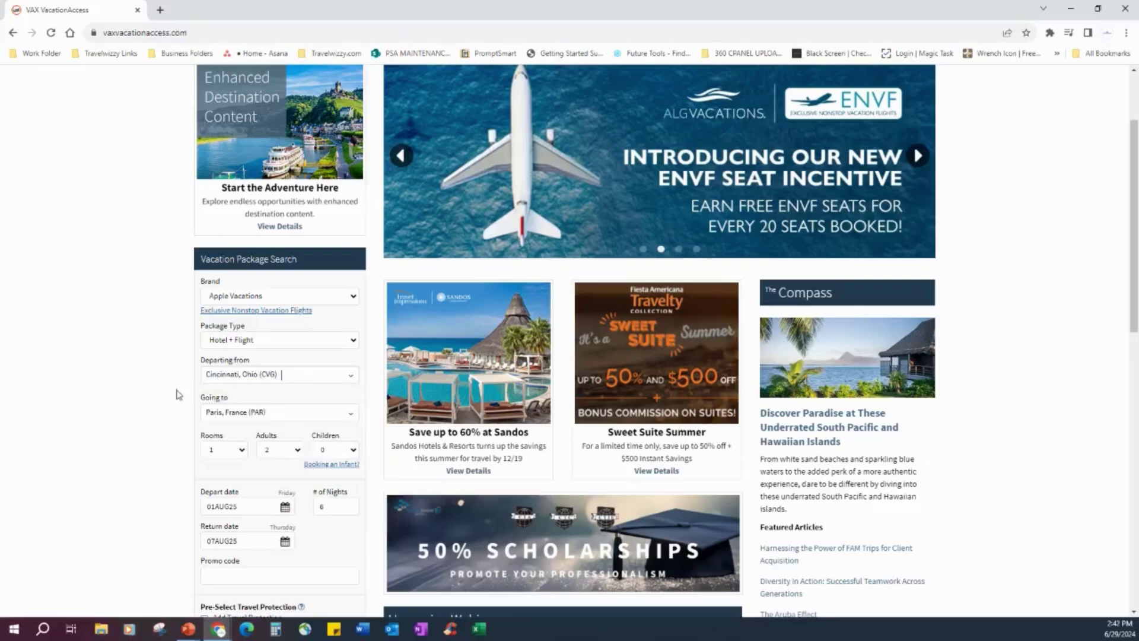
scroll(106, 397, "down", 3)
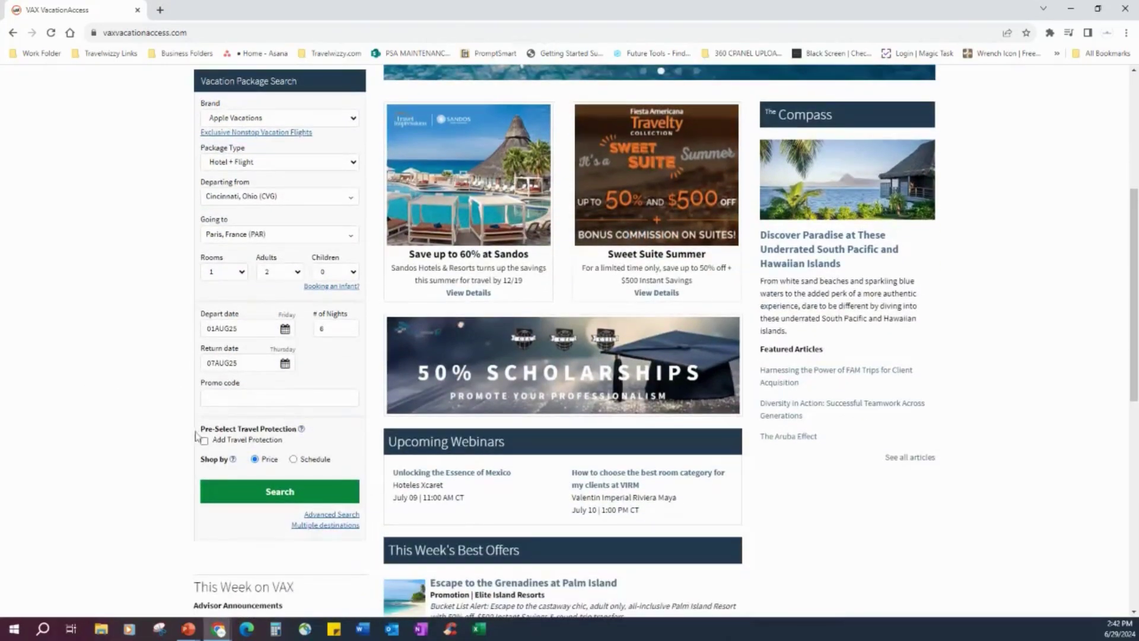
left_click(241, 493)
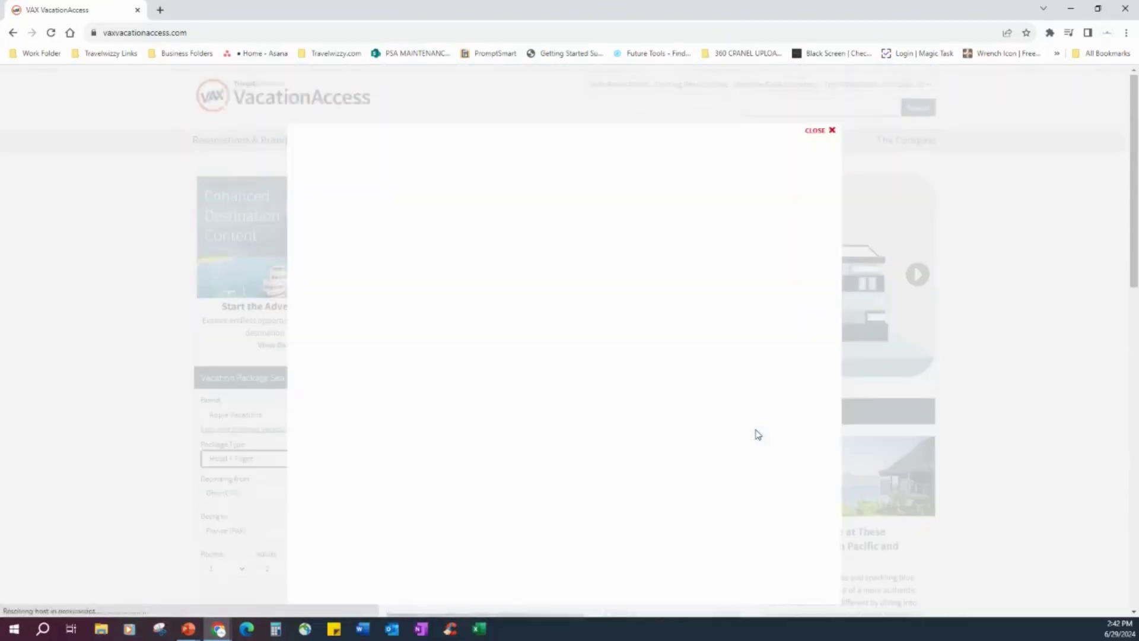
left_click(829, 130)
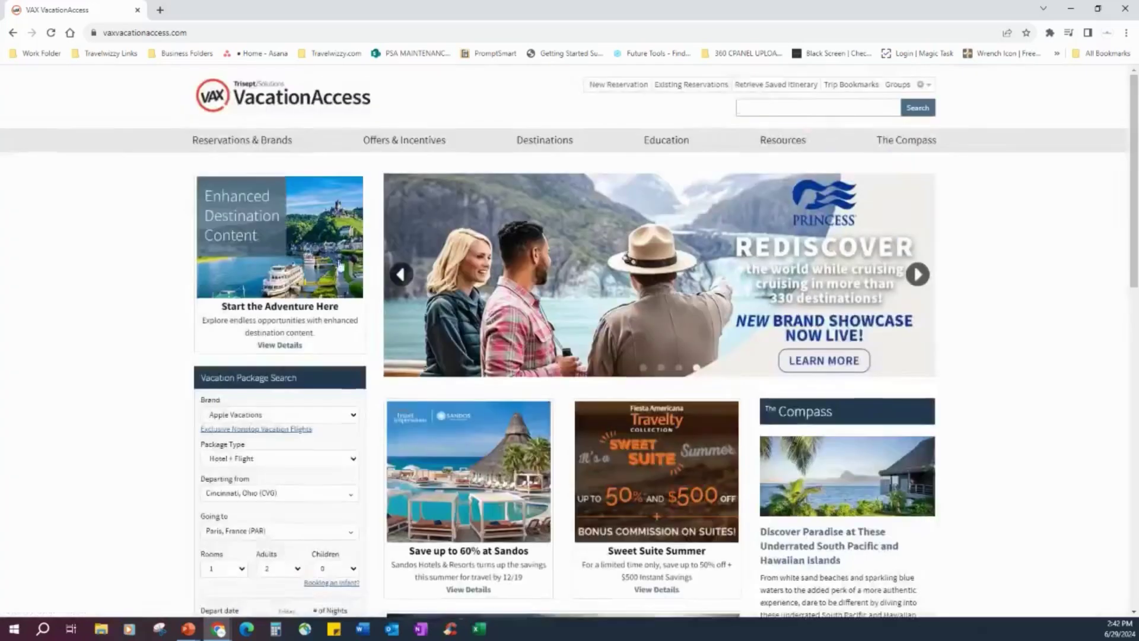
scroll(264, 229, "down", 4)
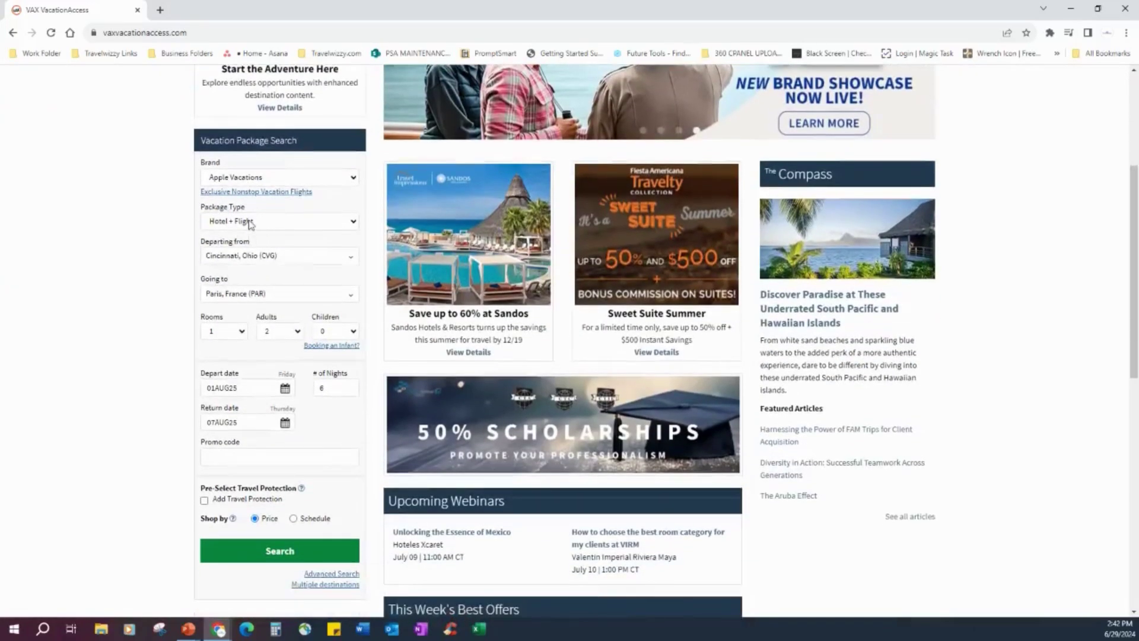
Step: Depart from Indianapolis, Indiana (IND), search to Paris, and dismiss the resulting error
left_click(252, 255)
scroll(279, 296, "down", 15)
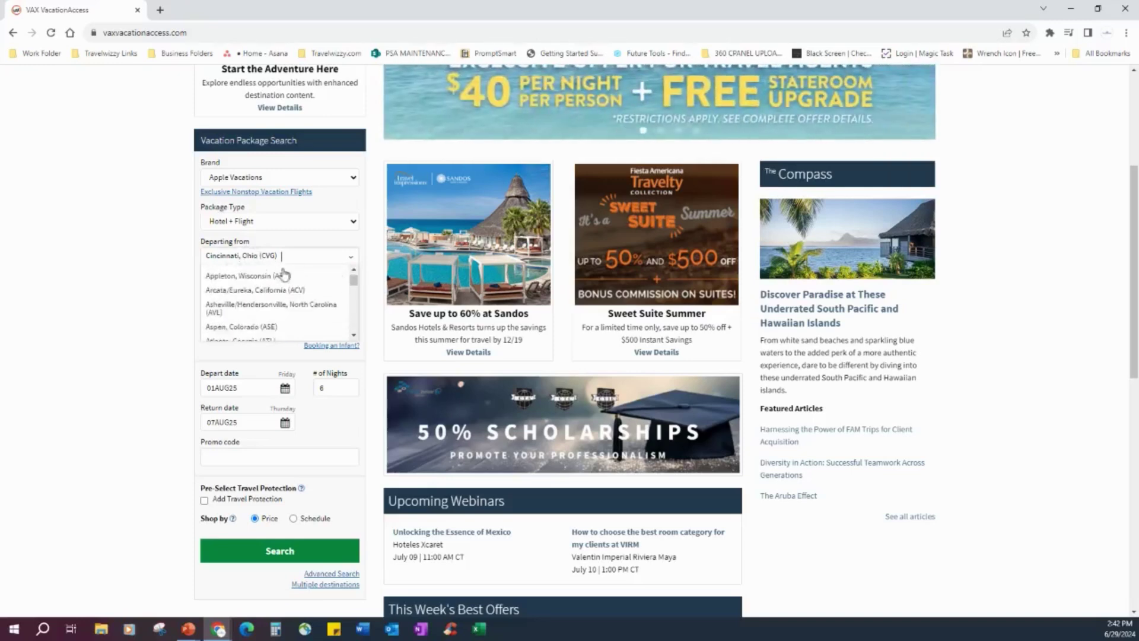
scroll(285, 274, "up", 15)
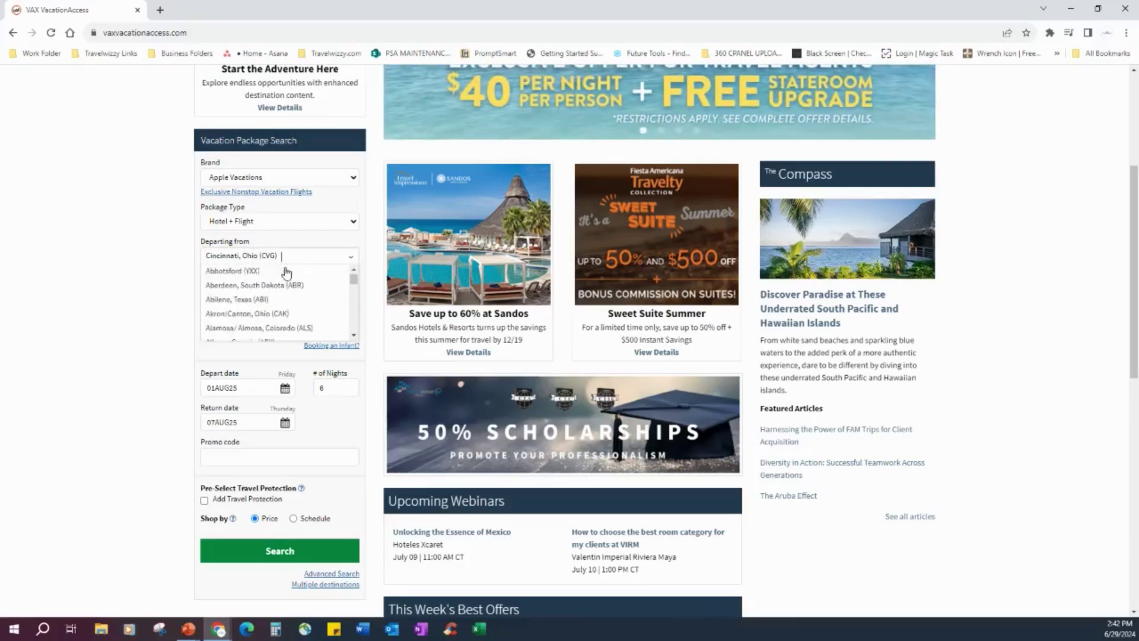
scroll(286, 260, "down", 5)
scroll(284, 285, "up", 6)
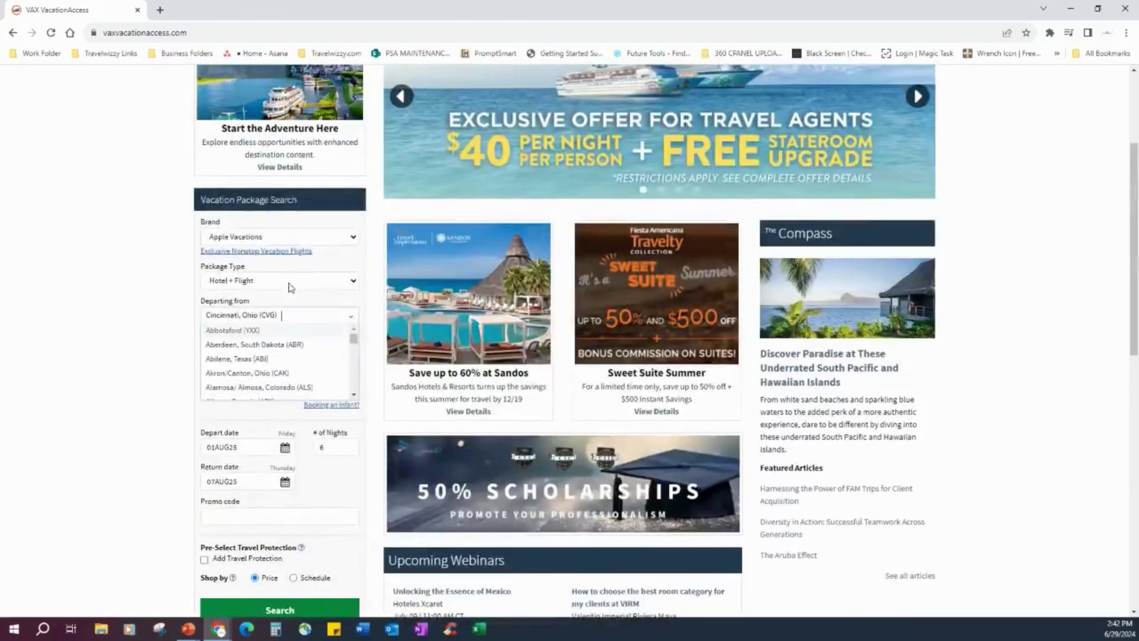
left_click(301, 313)
key("ctrl+a")
key("BackSpace")
type("india")
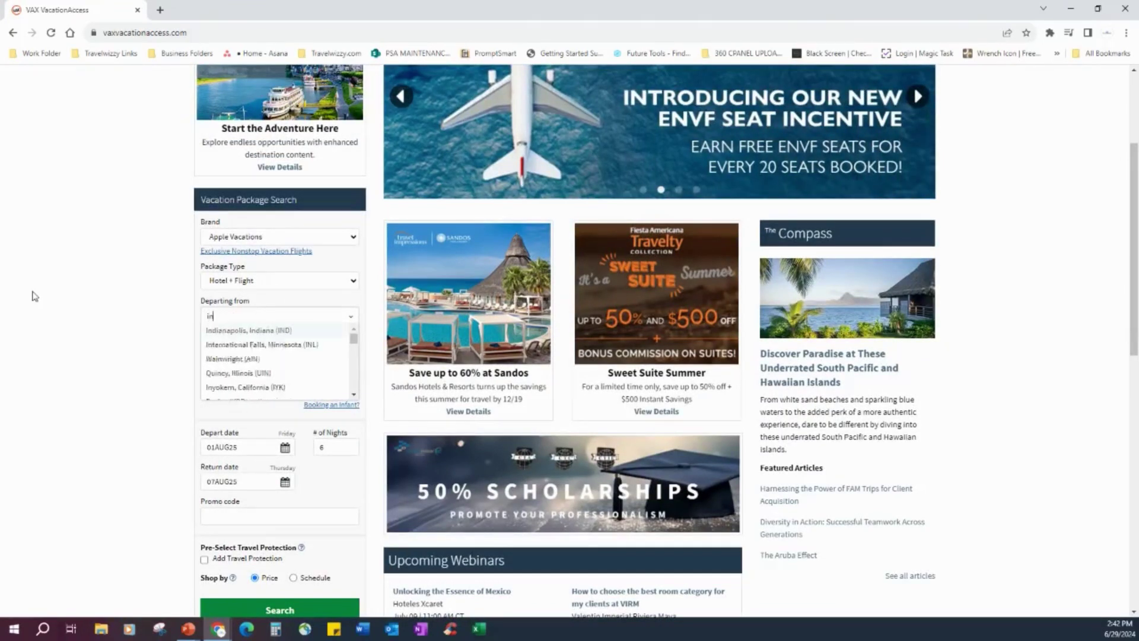
left_click(268, 330)
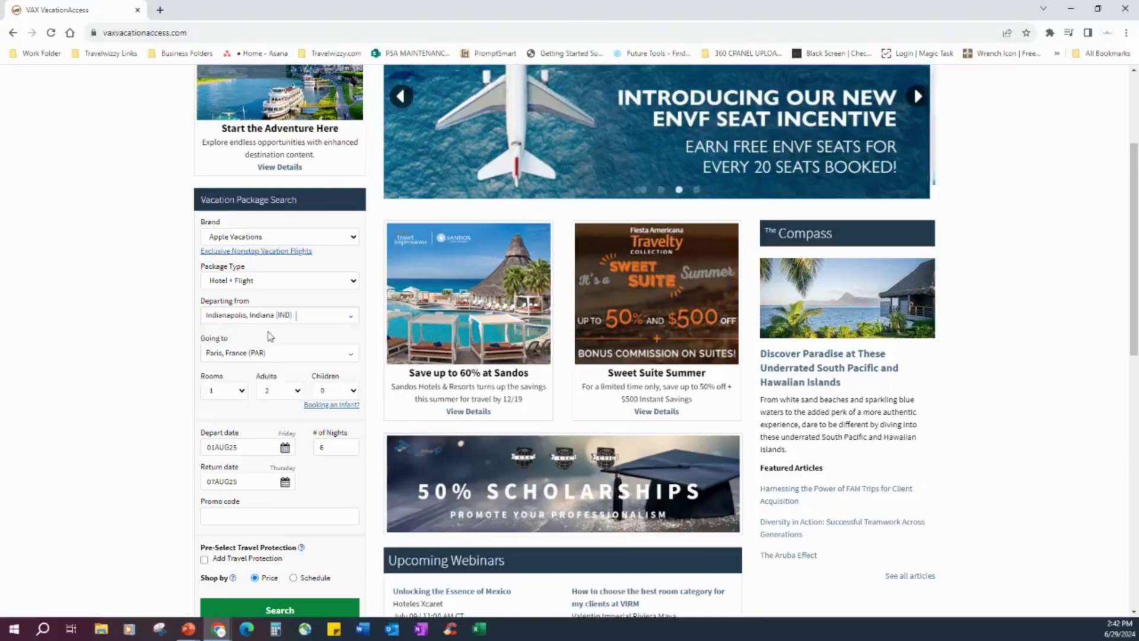
scroll(145, 343, "down", 2)
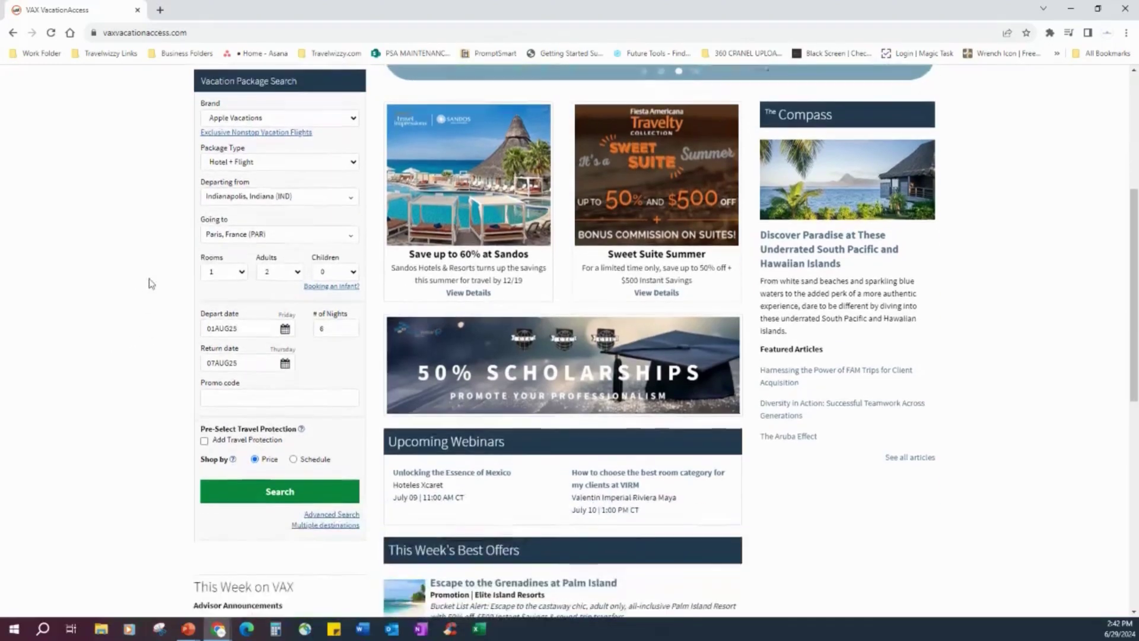
left_click(264, 493)
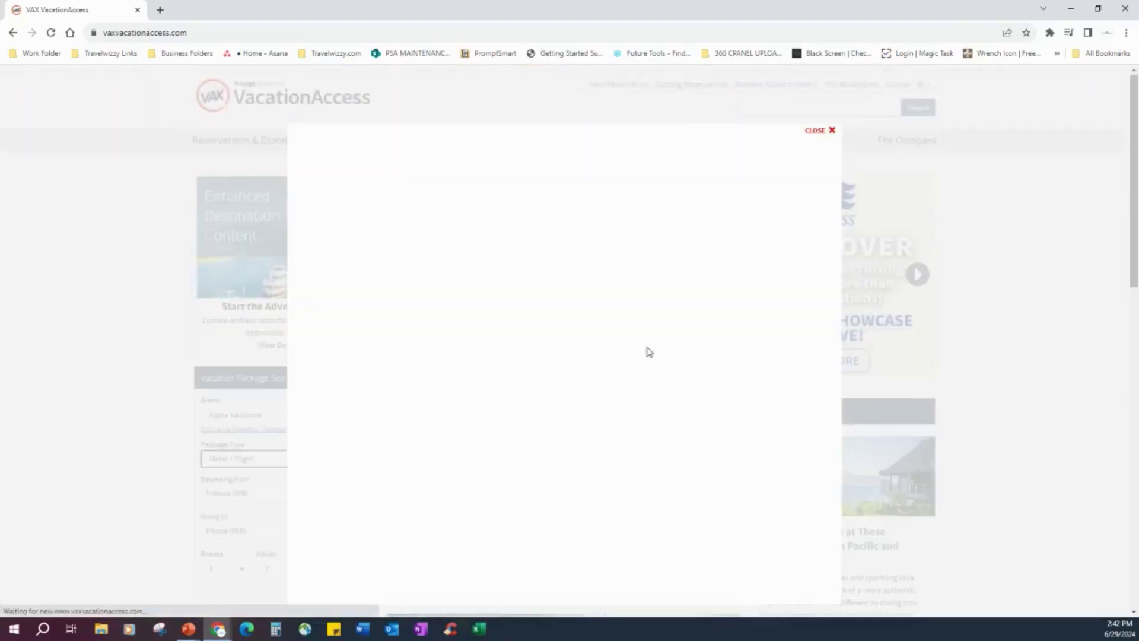
left_click(828, 129)
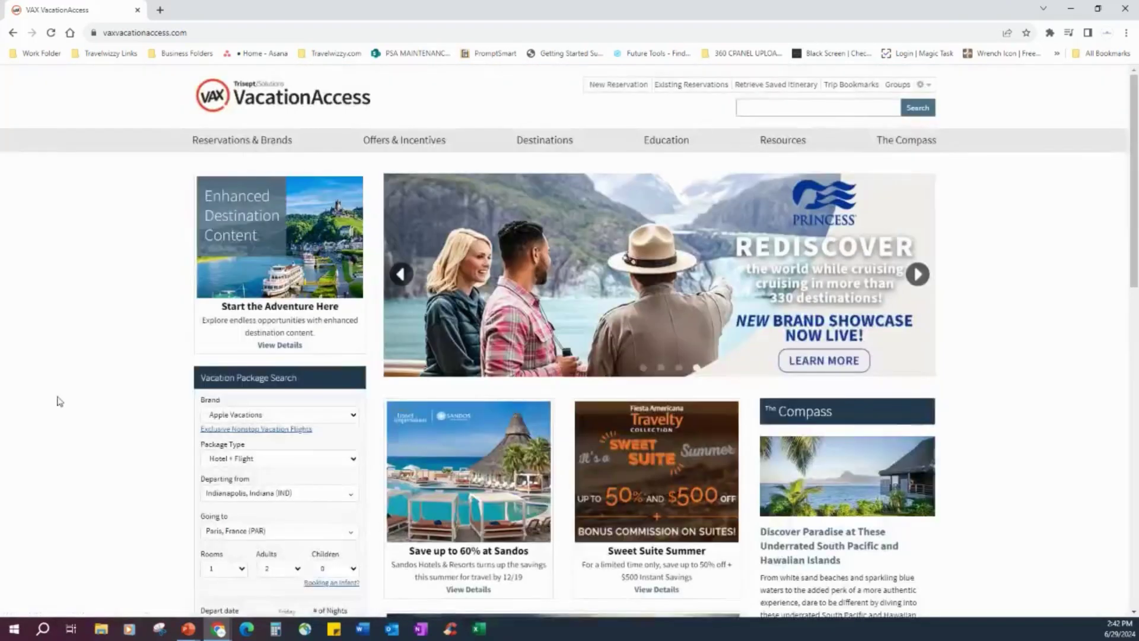
scroll(220, 345, "down", 2)
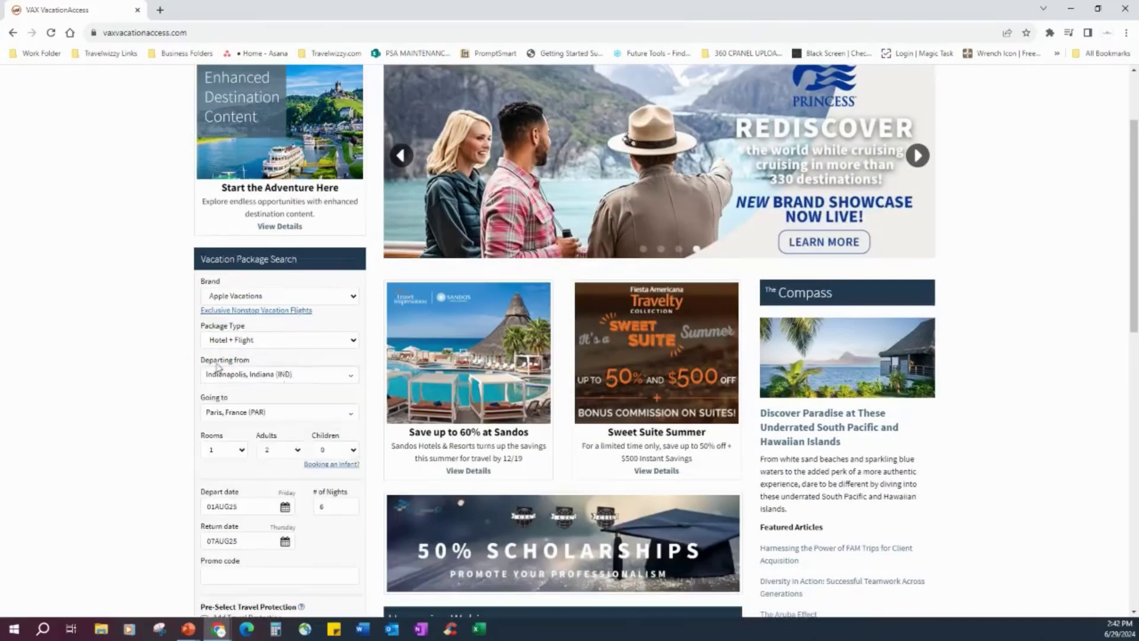
Step: Depart from Orlando, Florida (MCO), search to Paris, and close the no-flights error
left_click(231, 381)
type("mco")
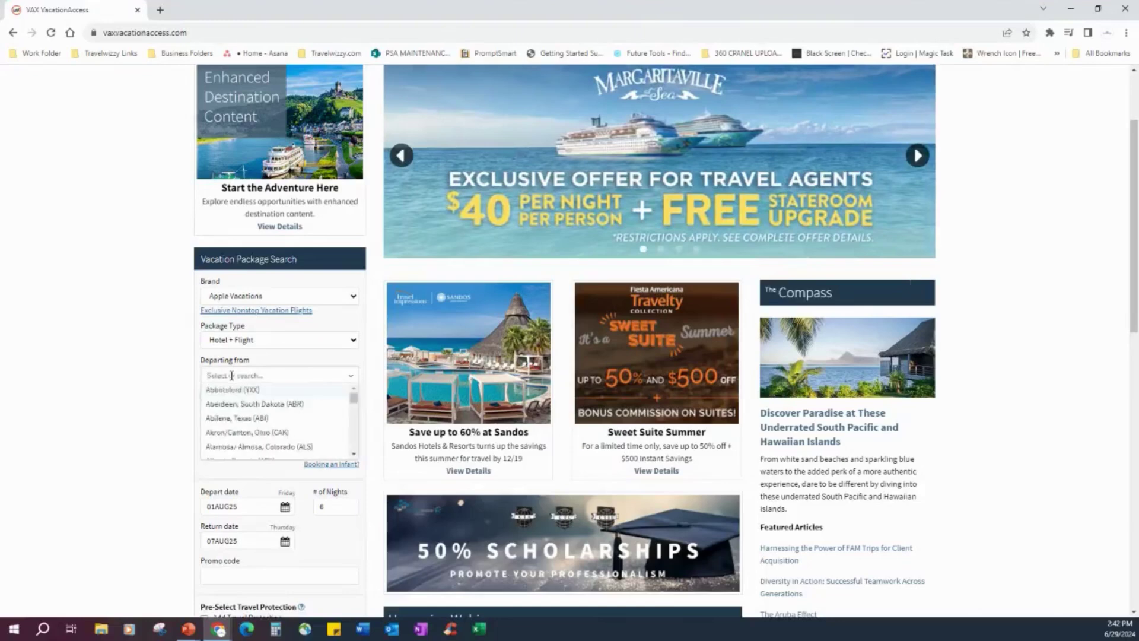
left_click(217, 388)
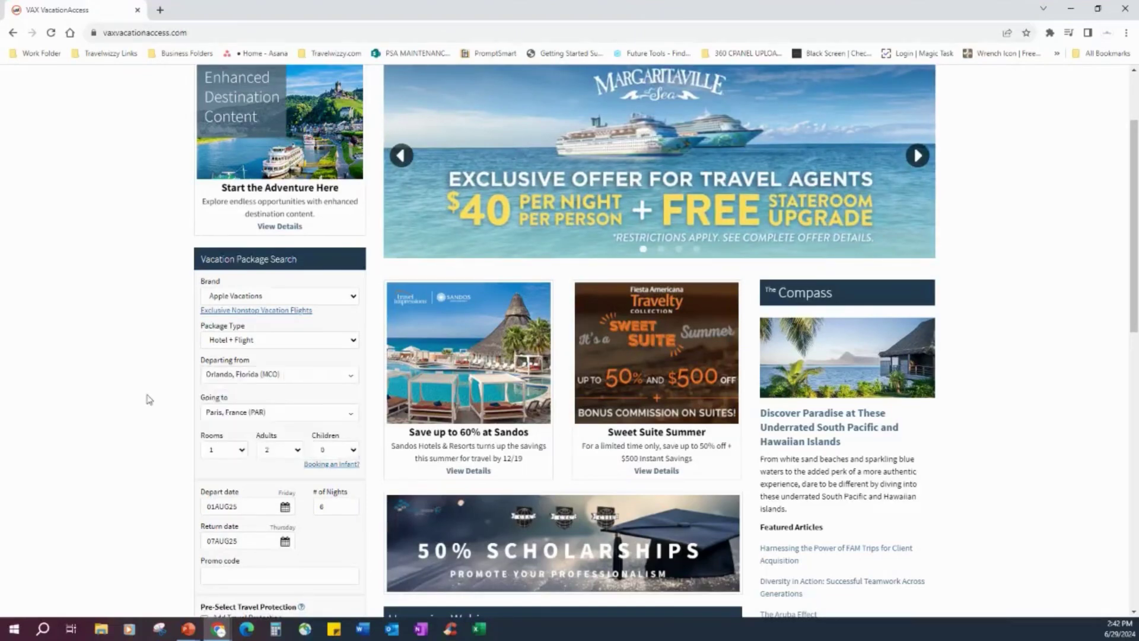
scroll(196, 451, "down", 3)
left_click(245, 493)
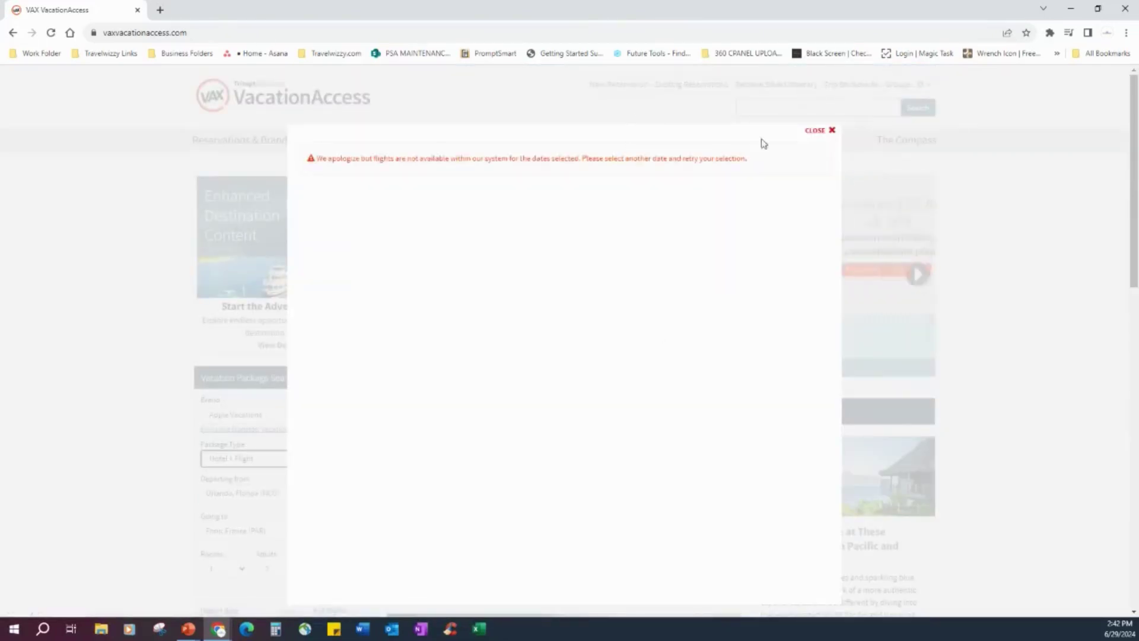
left_click(807, 131)
Step: Set the brand to Apple Vacations and the package type to Hotel Only
left_click(240, 417)
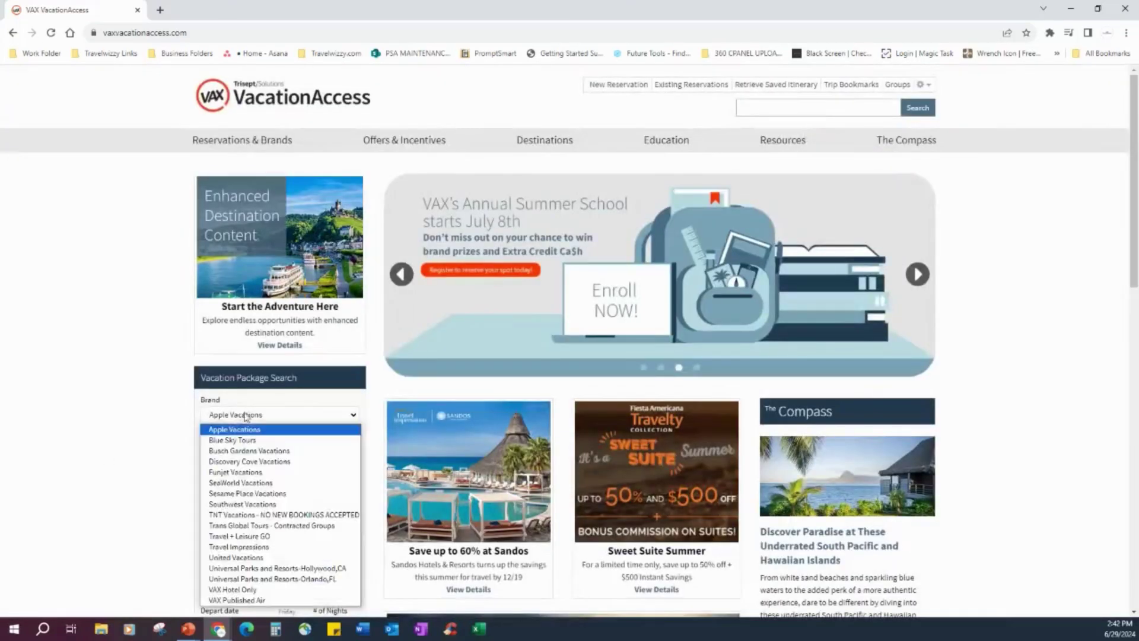
left_click(254, 443)
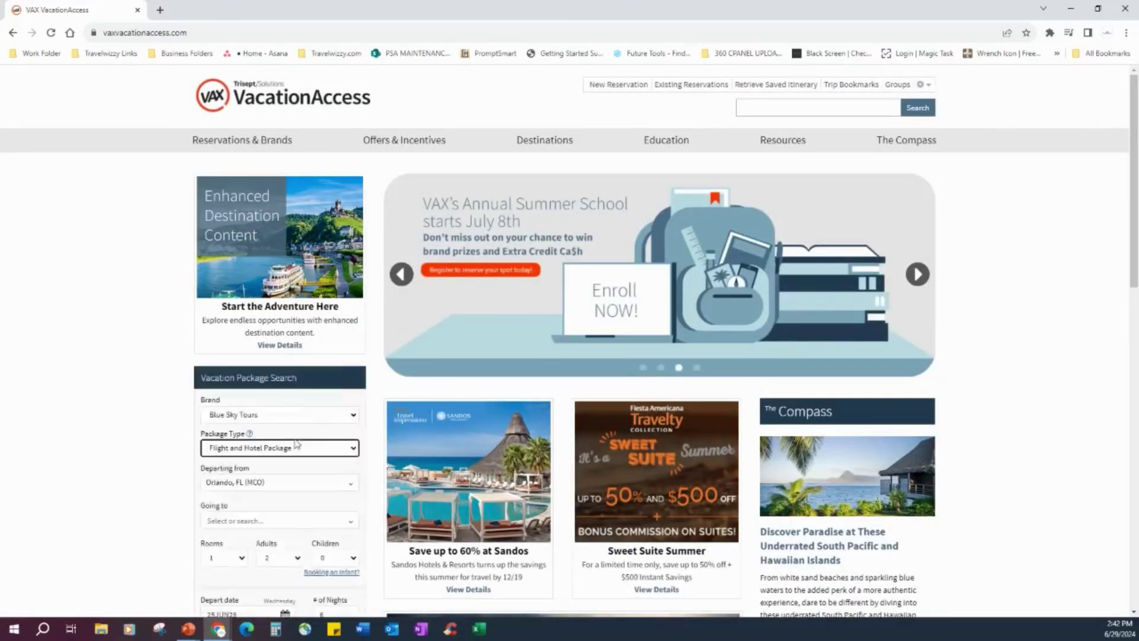
left_click(291, 449)
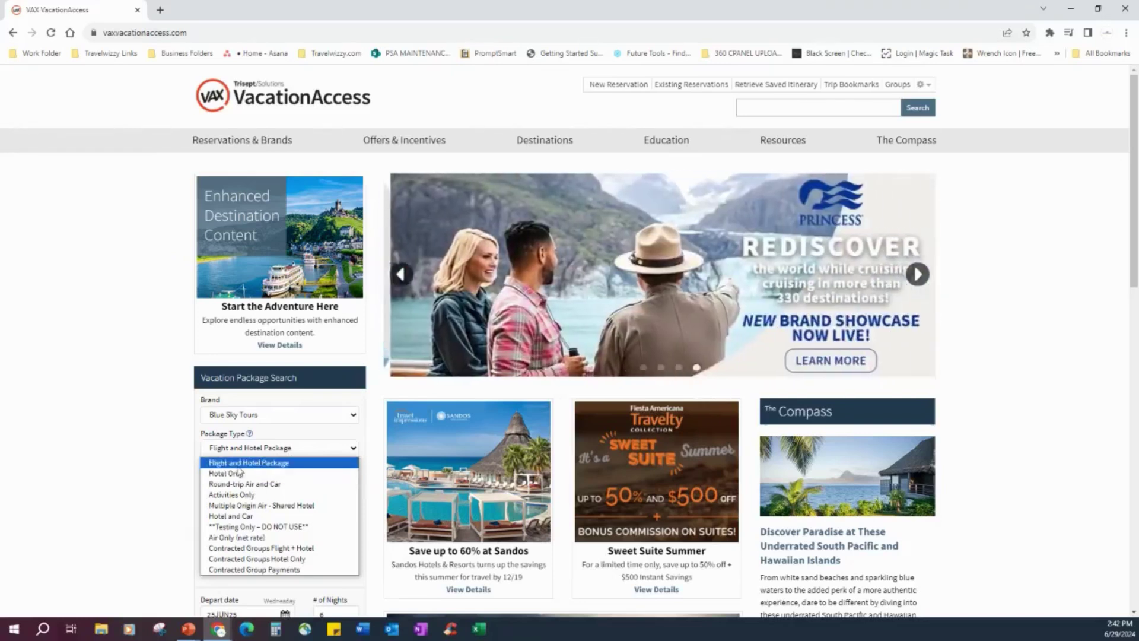
left_click(239, 417)
left_click(236, 429)
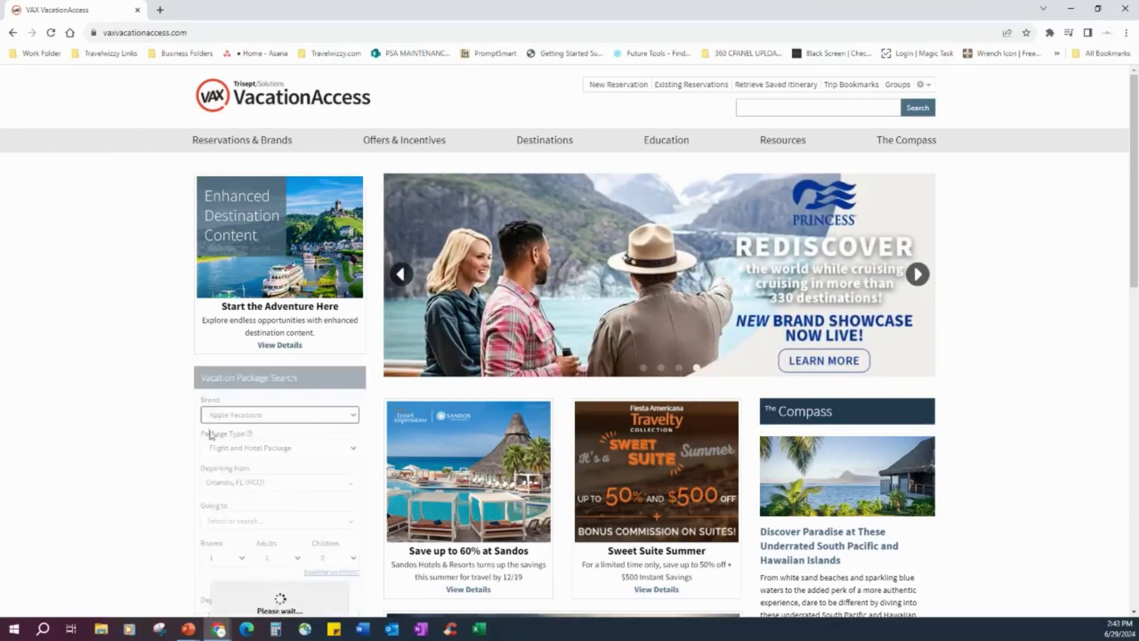
left_click(279, 461)
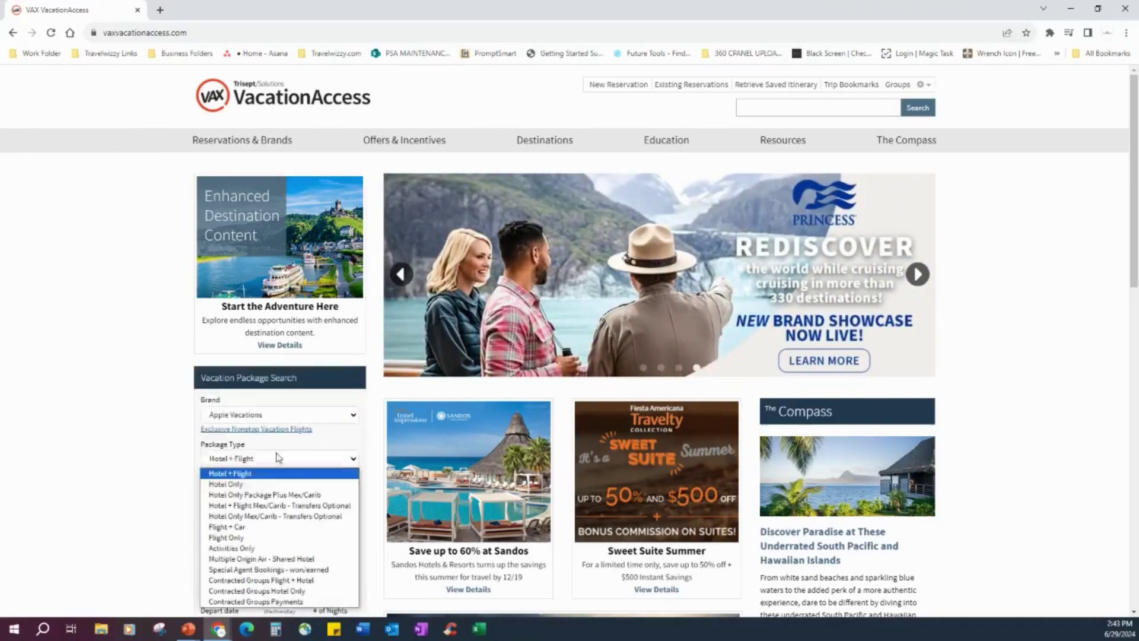
left_click(236, 485)
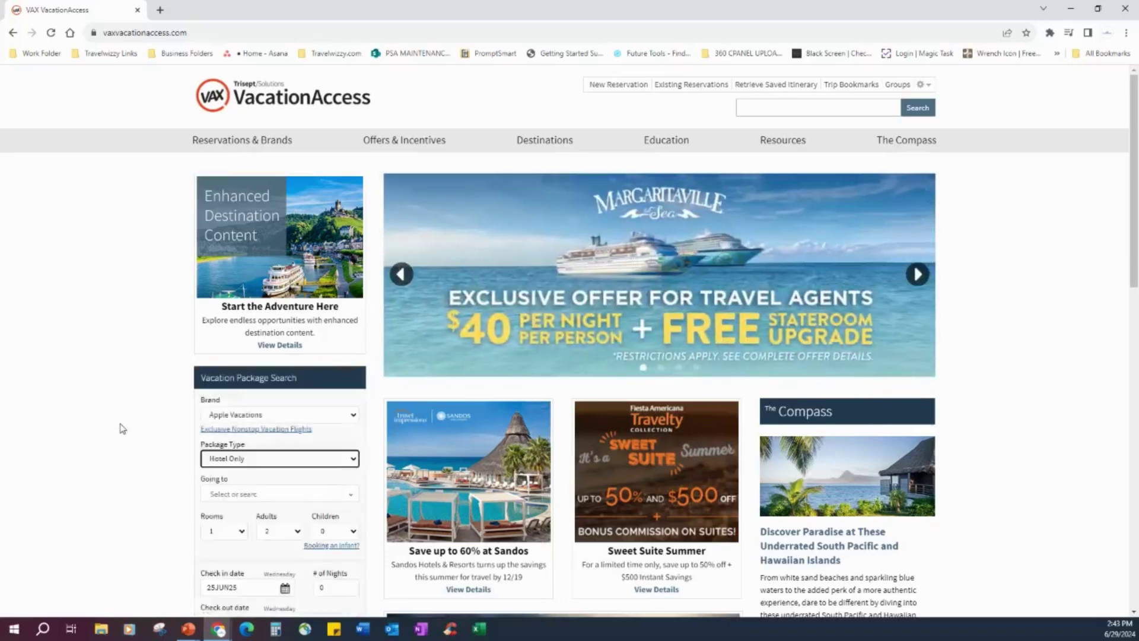
Step: Replace the mistaken Paris - Orly pick with Paris, France (PAR) as destination
scroll(121, 428, "down", 1)
scroll(121, 429, "down", 1)
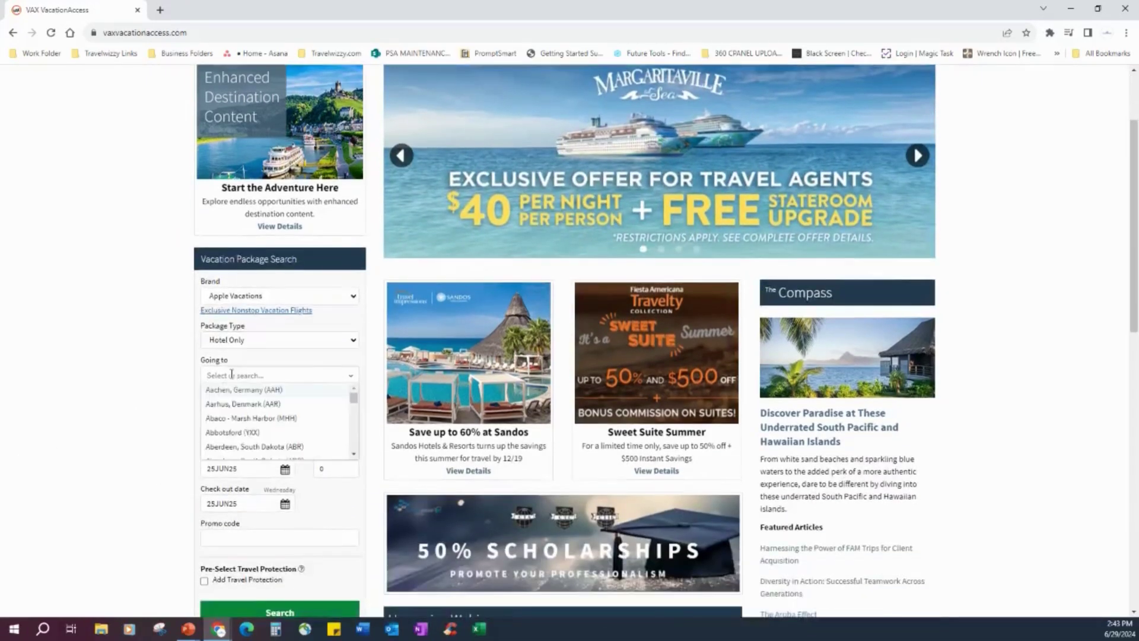
type("paris")
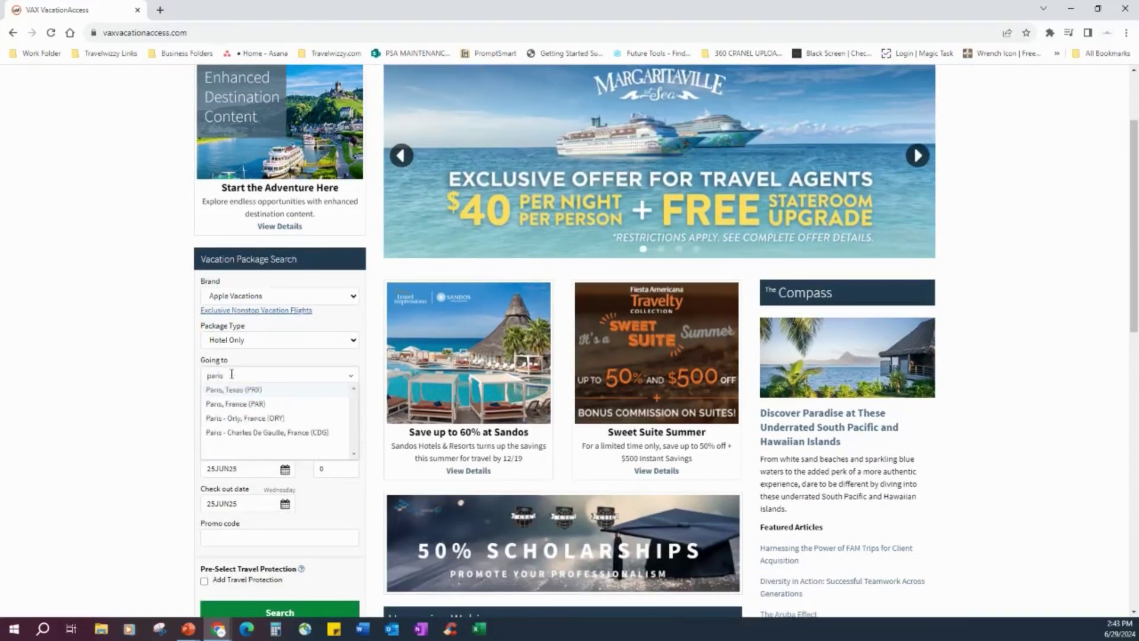
left_click(252, 418)
left_click(308, 372)
left_click(307, 372)
left_click(307, 372)
left_click(208, 370)
type("pari")
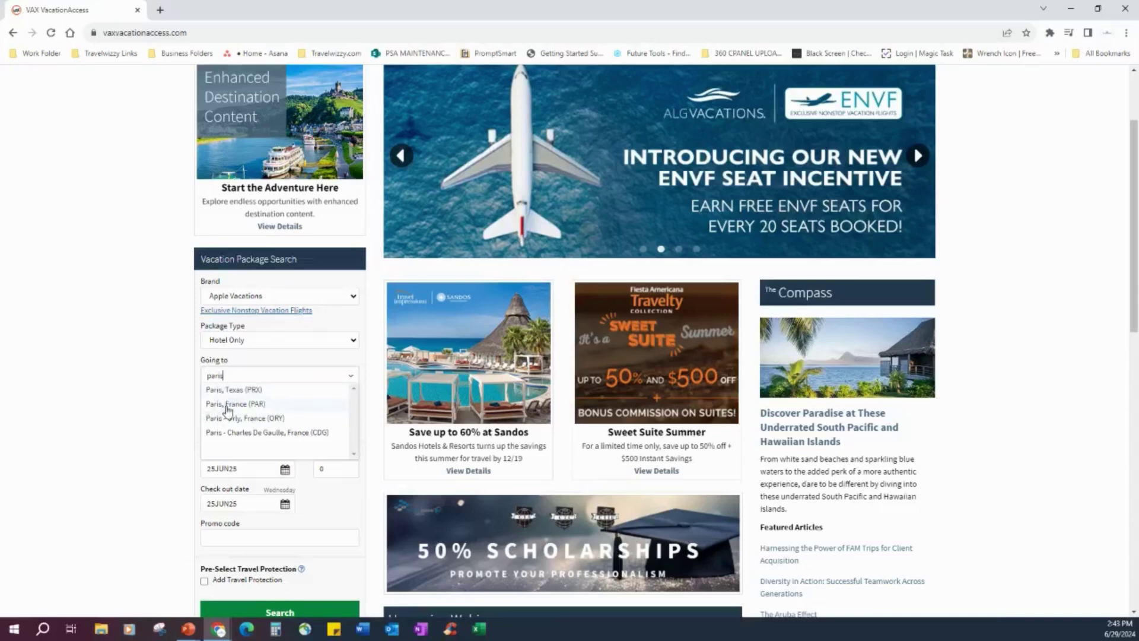
left_click(228, 405)
Step: Navigate the check-in calendar to August 2025 and set check-in to 1 August 2025
scroll(264, 531, "down", 2)
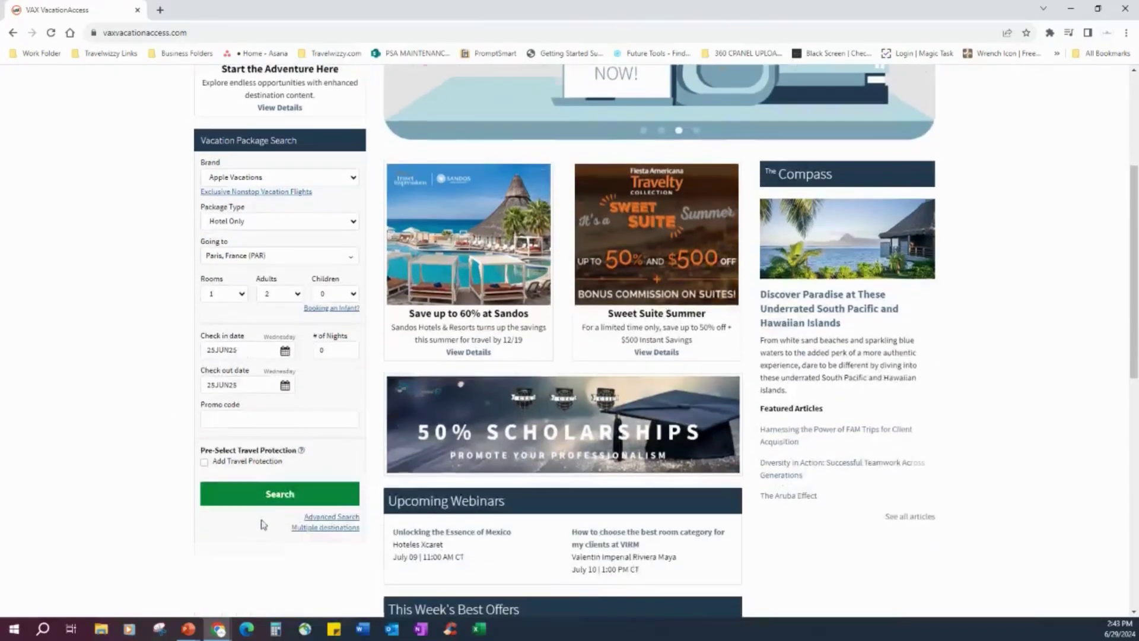
left_click(285, 351)
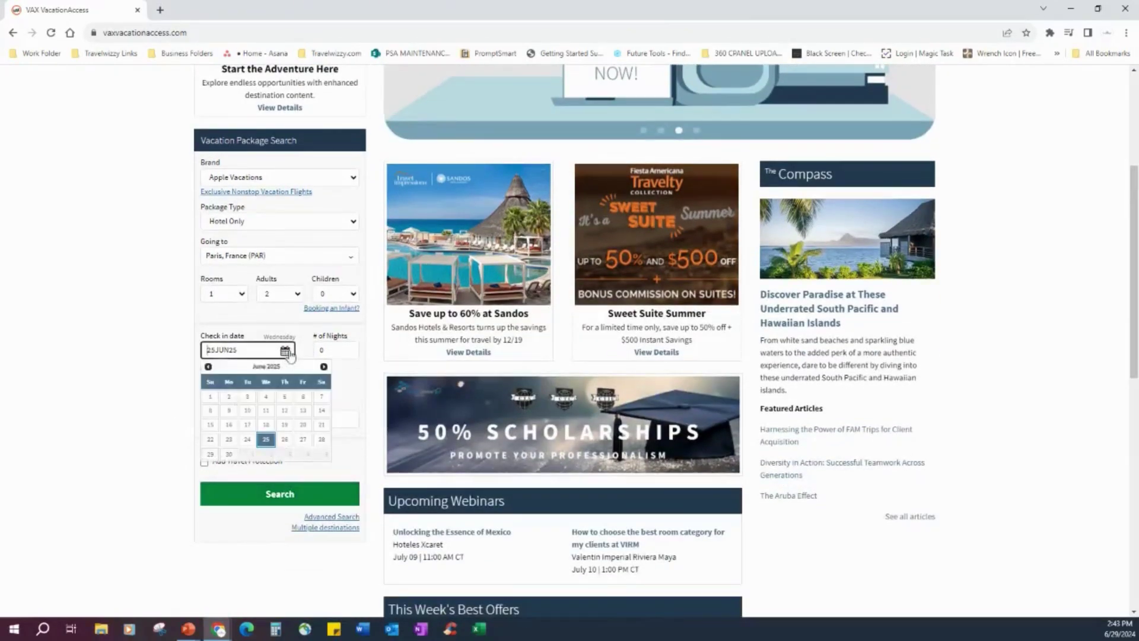
left_click(324, 366)
left_click(324, 366)
left_click(324, 366)
left_click(324, 366)
left_click(324, 366)
left_click(324, 366)
left_click(208, 366)
left_click(207, 366)
left_click(208, 366)
left_click(208, 366)
left_click(207, 366)
left_click(208, 366)
left_click(208, 366)
left_click(207, 366)
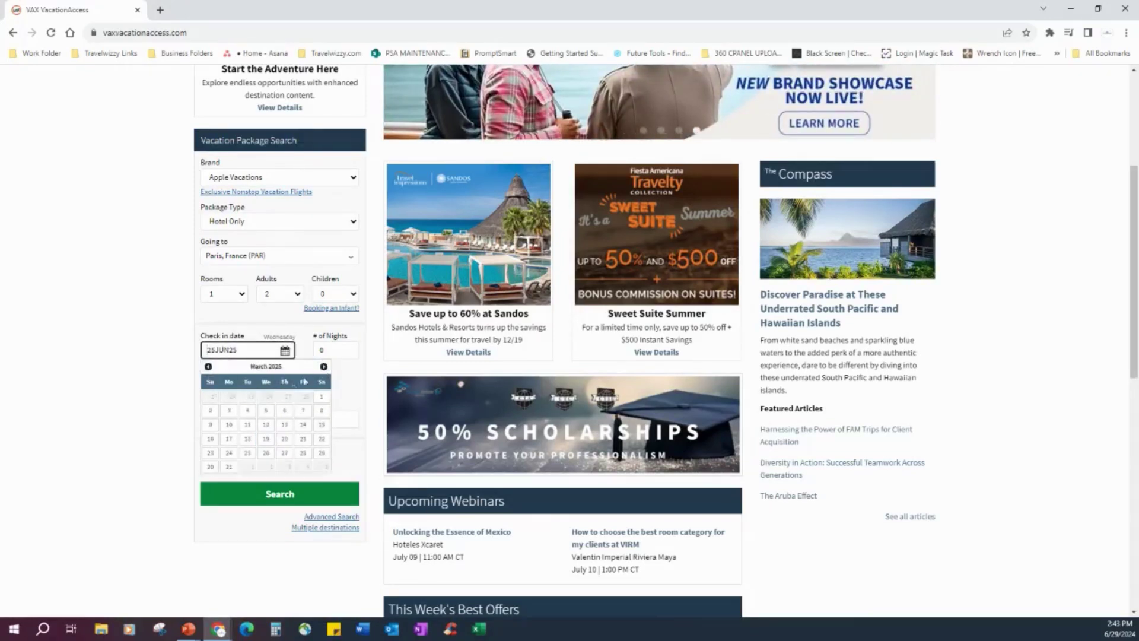
left_click(324, 366)
left_click(323, 366)
left_click(324, 366)
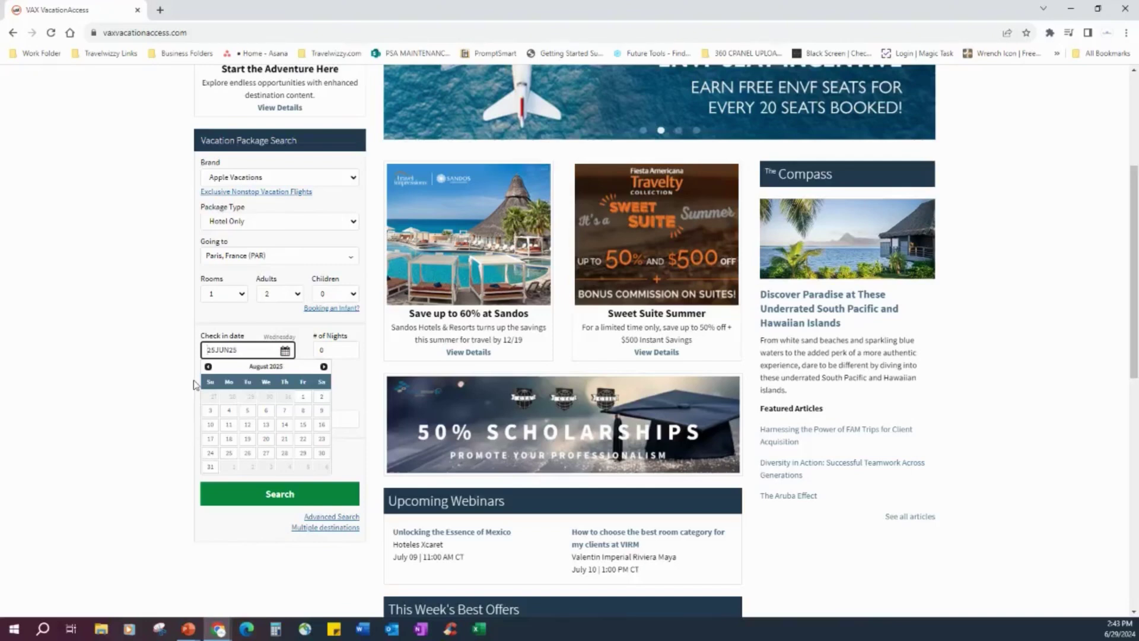
left_click(303, 398)
Step: Set check-out to 10 August 2025 and confirm Hotel Only as the package type
left_click(285, 385)
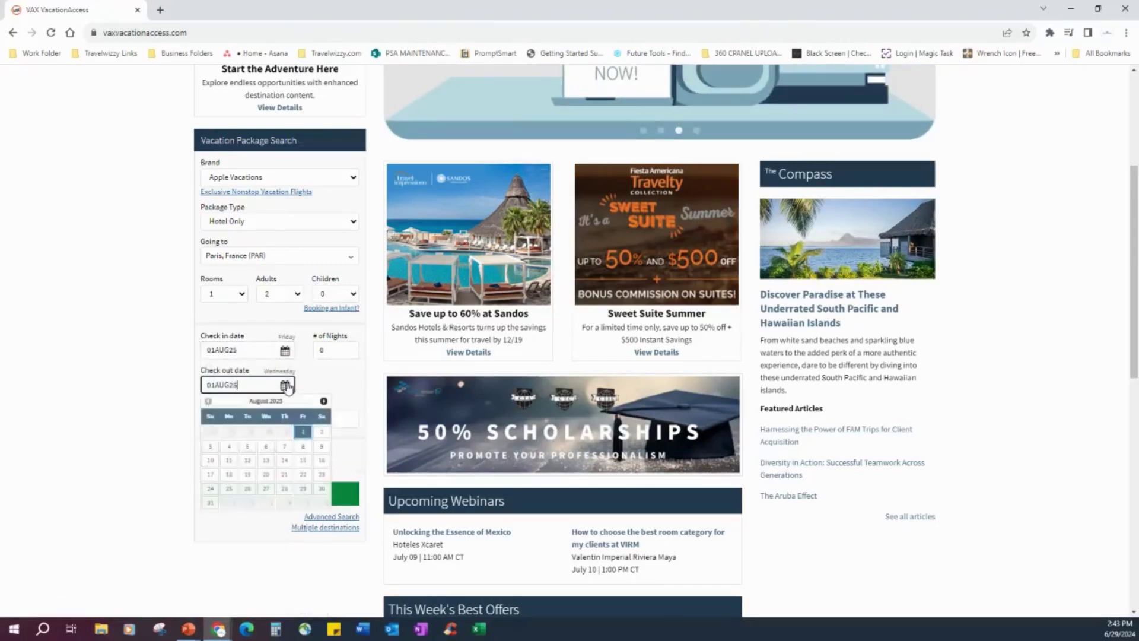
left_click(211, 462)
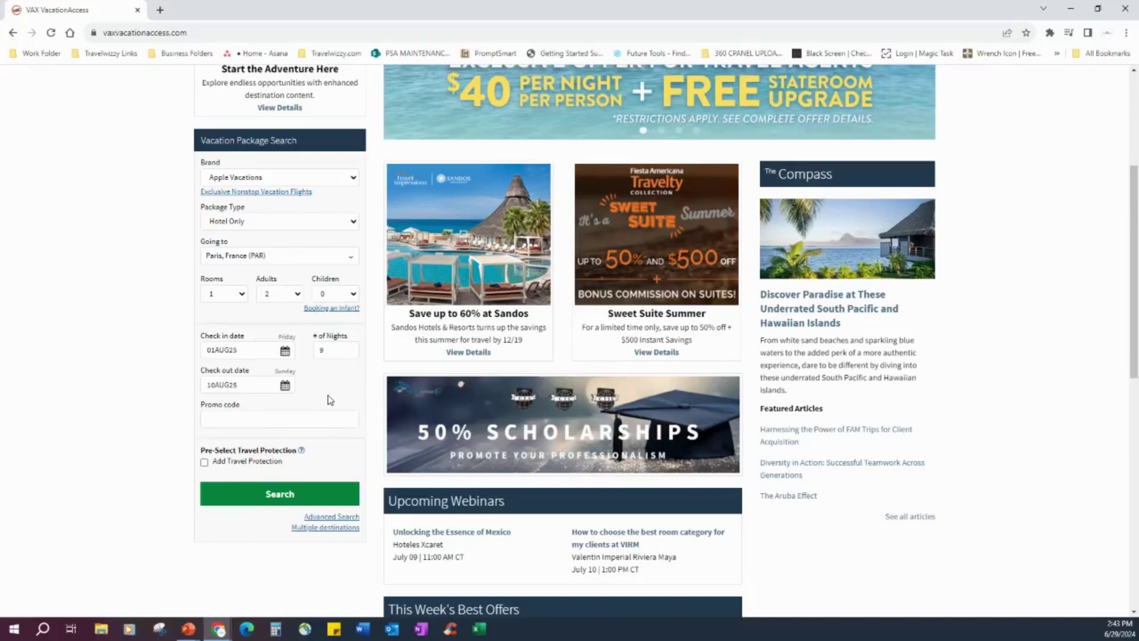
left_click(241, 224)
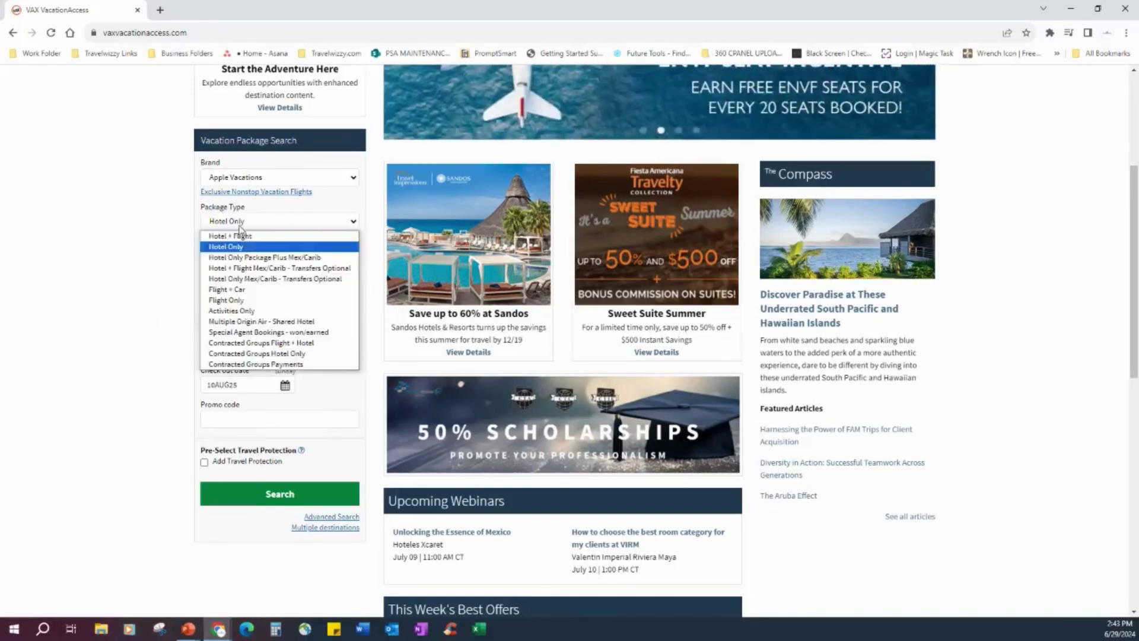
left_click(164, 283)
left_click(264, 499)
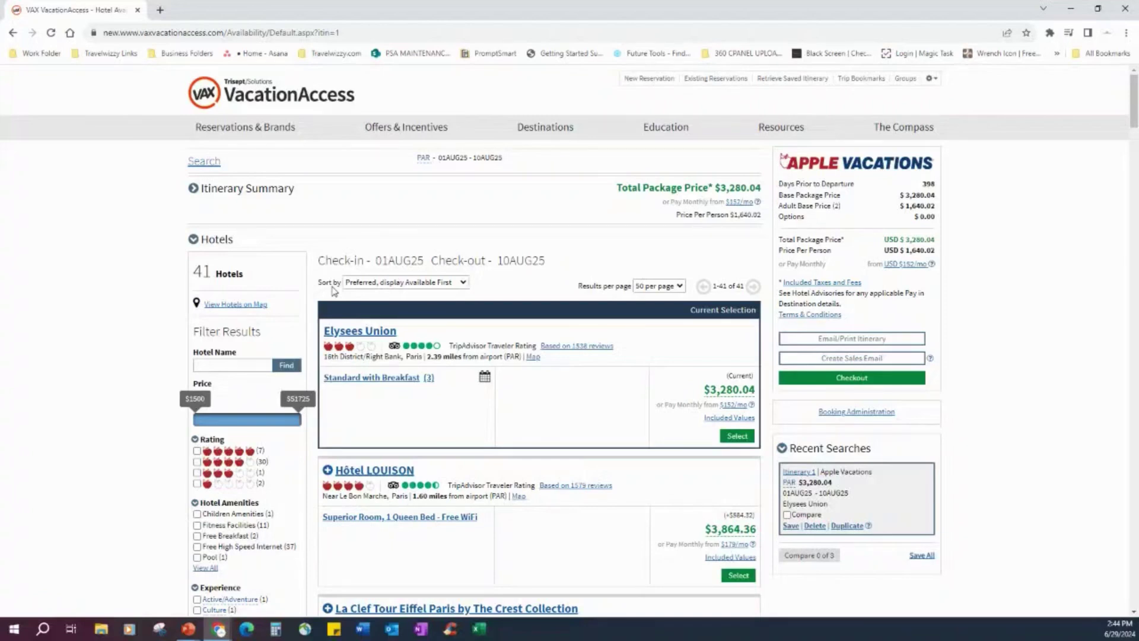
scroll(624, 290, "down", 1)
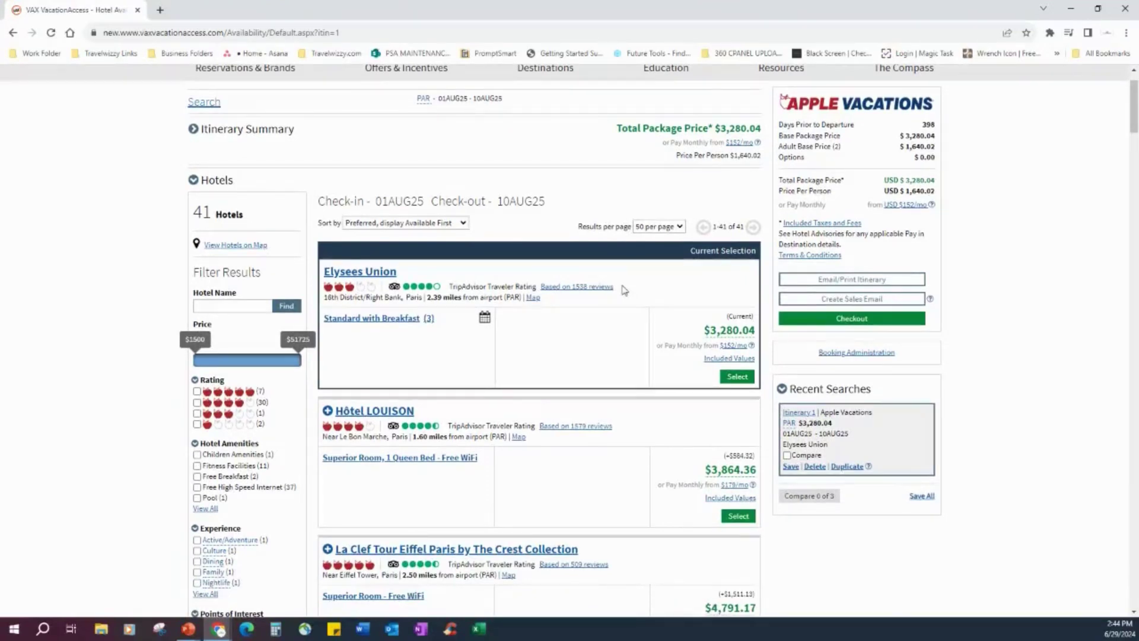
scroll(628, 289, "down", 1)
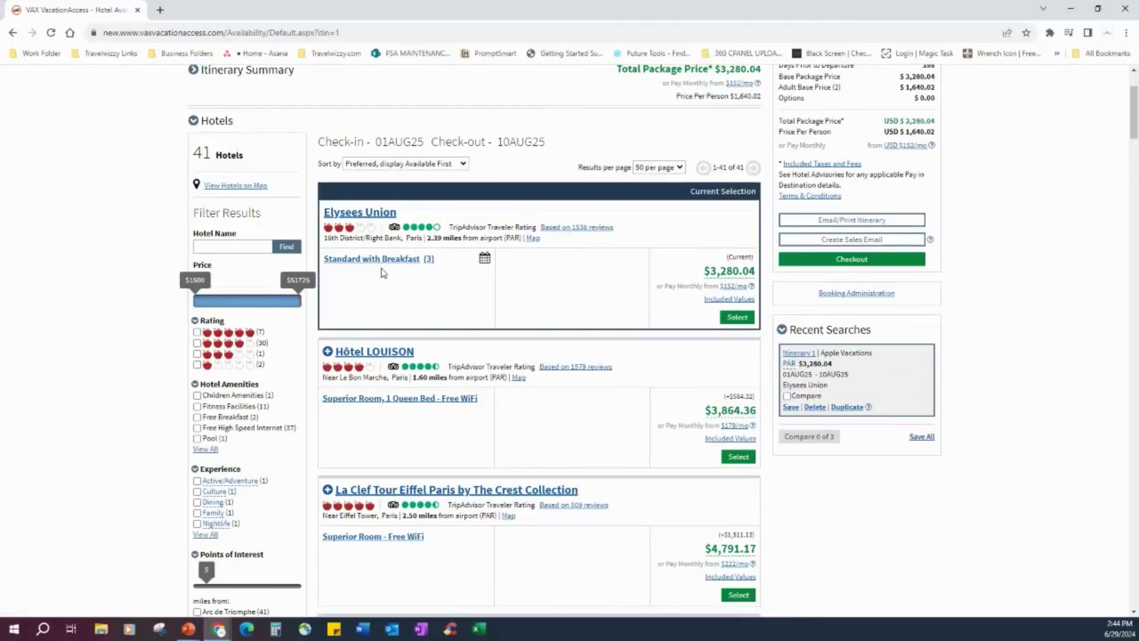
scroll(415, 291, "up", 2)
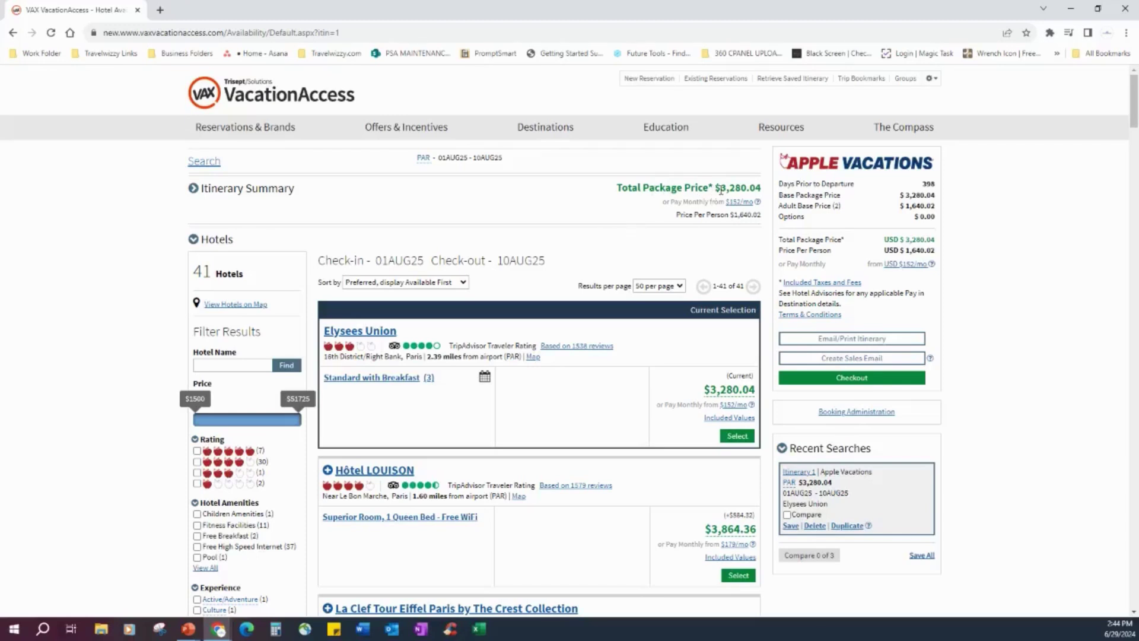
left_click_drag(716, 188, 761, 187)
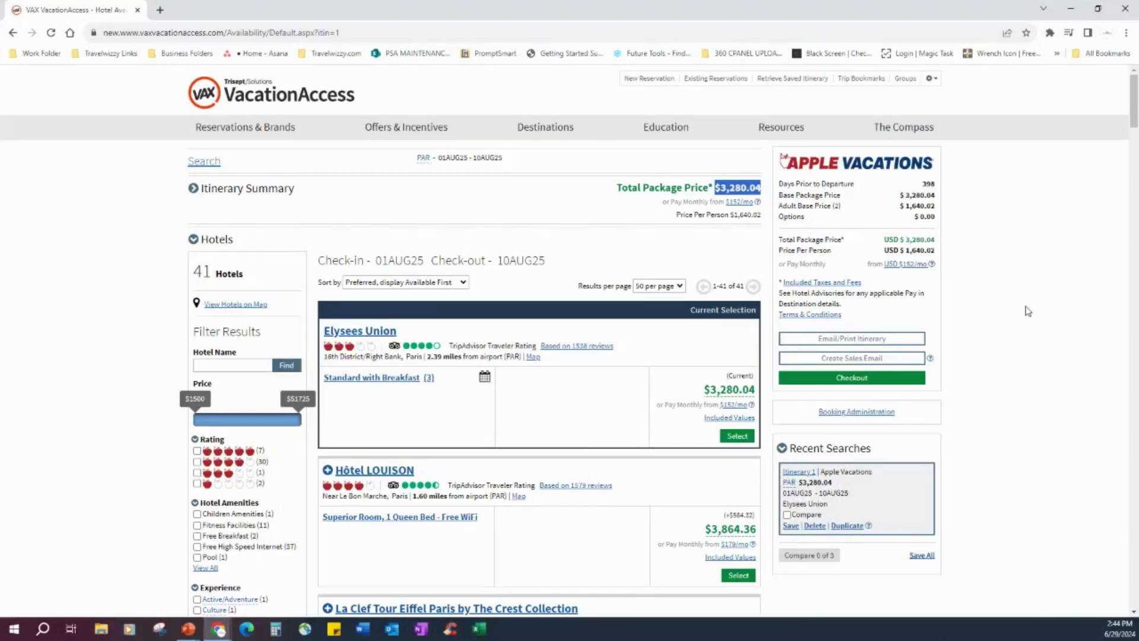
left_click_drag(903, 249, 967, 257)
left_click(1023, 276)
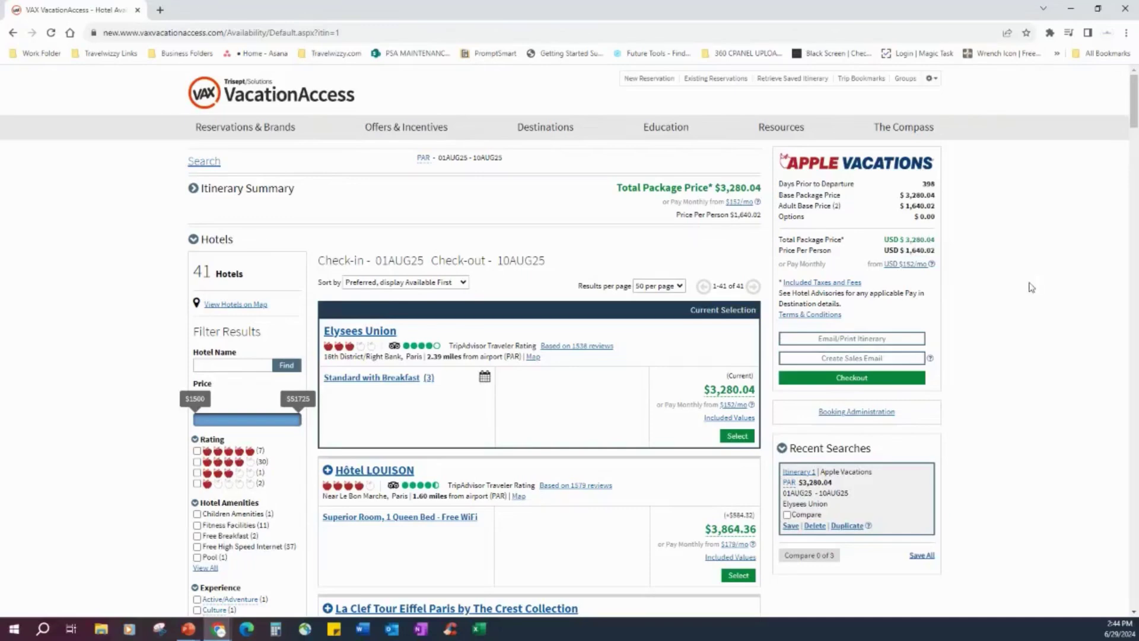
scroll(491, 335, "down", 1)
scroll(491, 335, "down", 3)
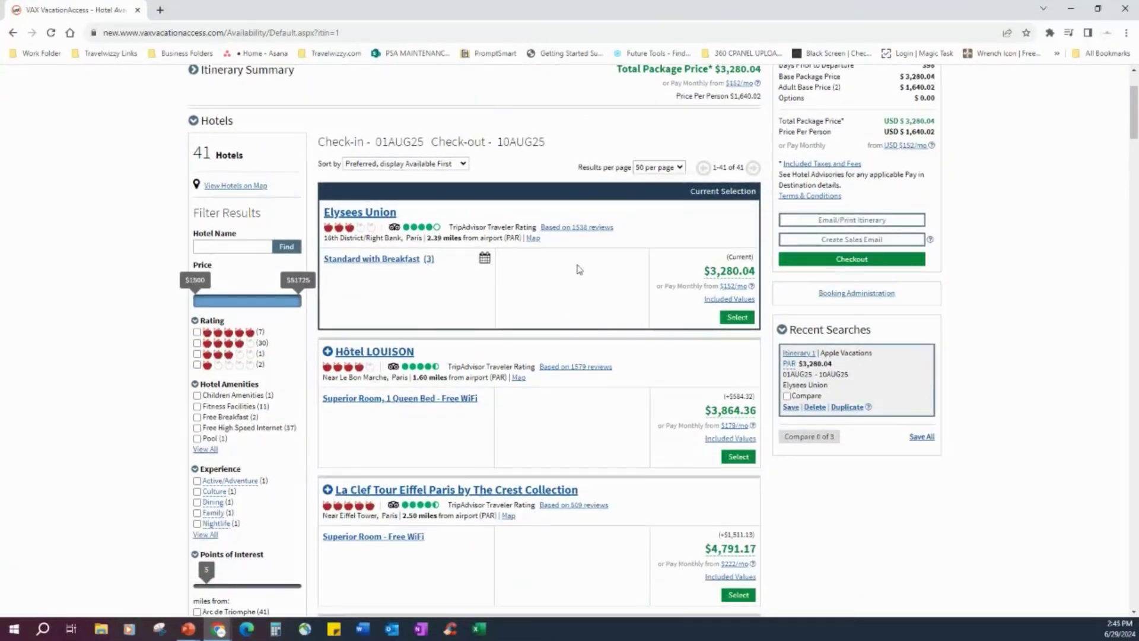
scroll(356, 267, "up", 2)
left_click_drag(193, 213, 220, 216)
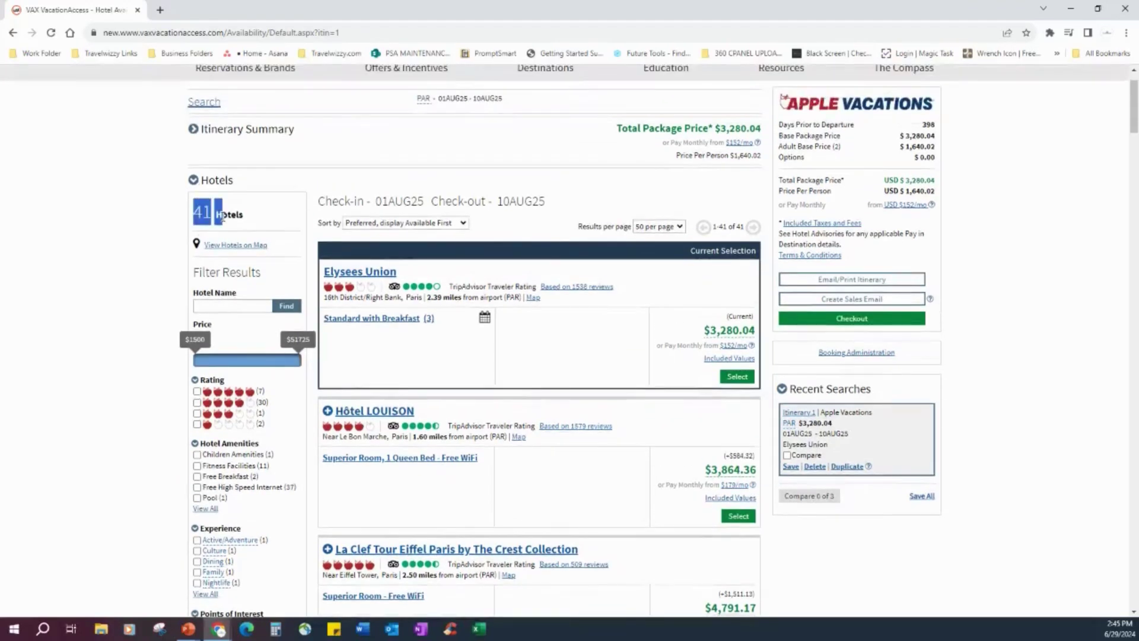
left_click(264, 214)
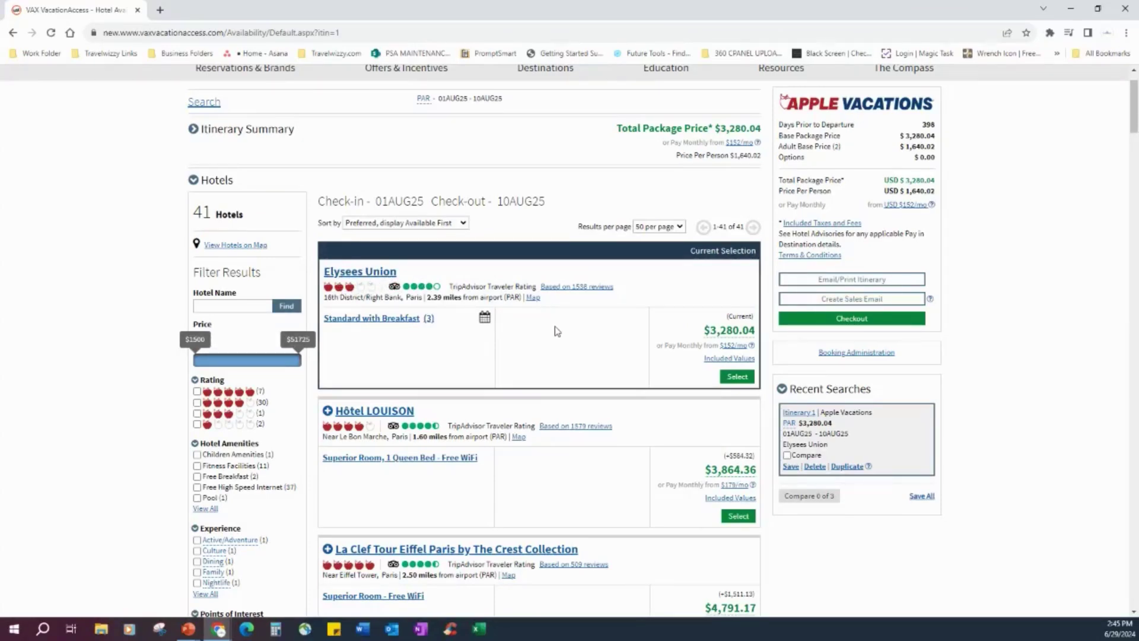
scroll(557, 330, "down", 1)
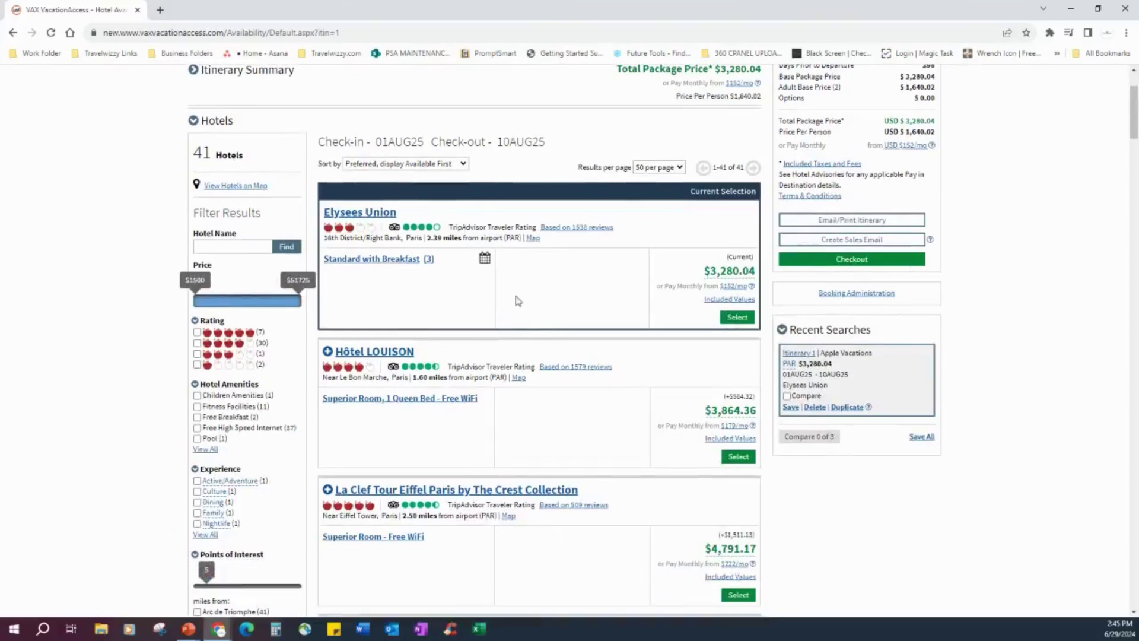
scroll(419, 331, "down", 2)
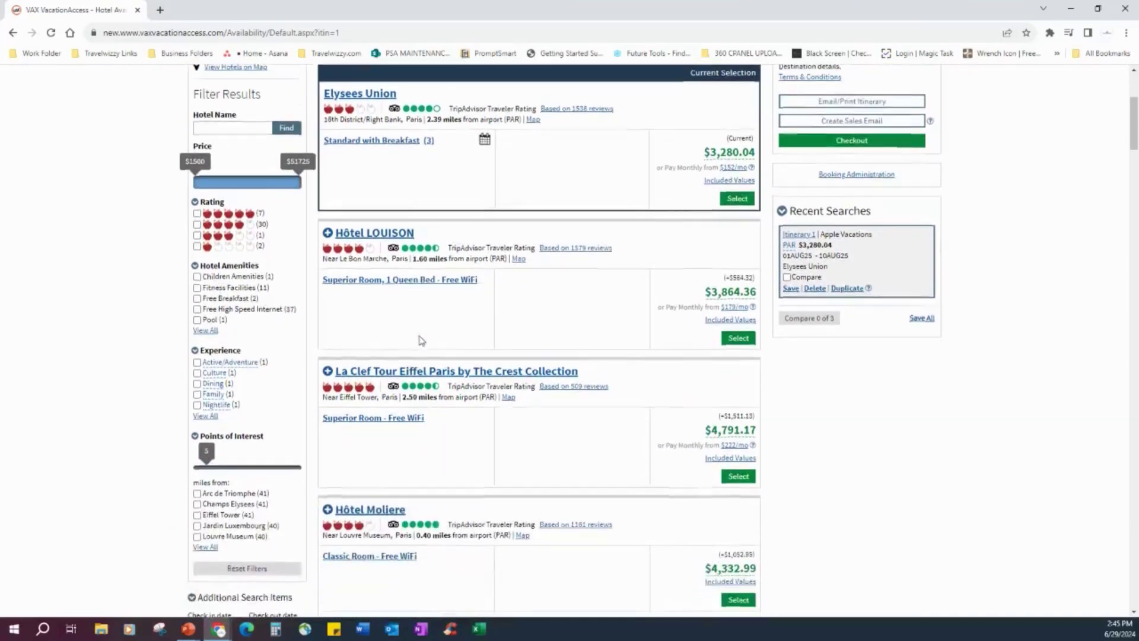
scroll(434, 356, "down", 3)
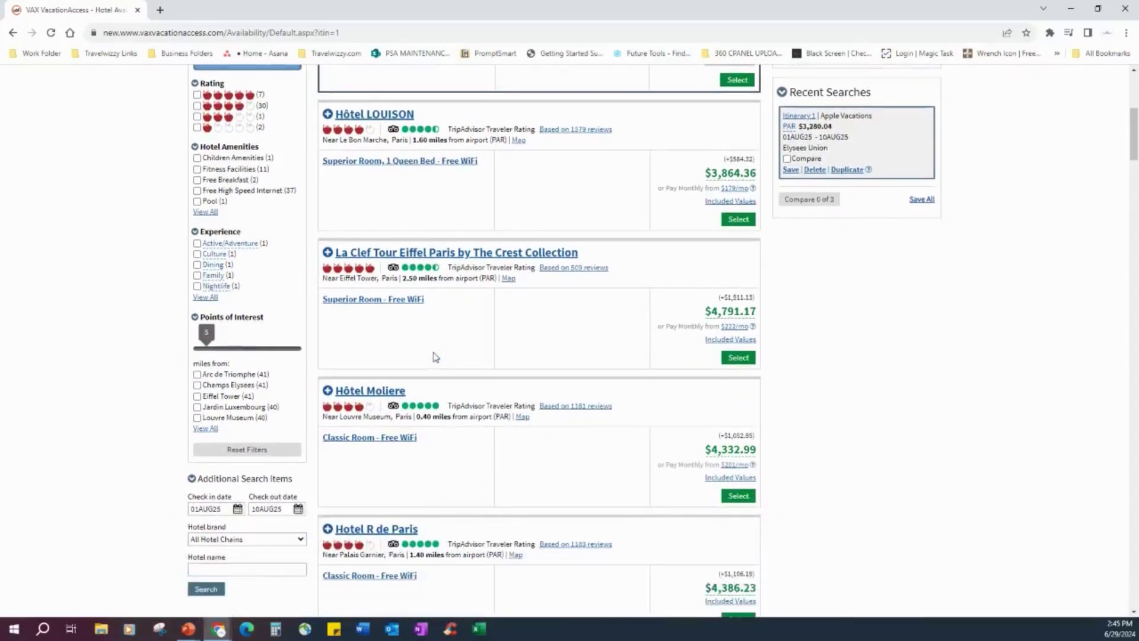
left_click_drag(725, 377, 757, 378)
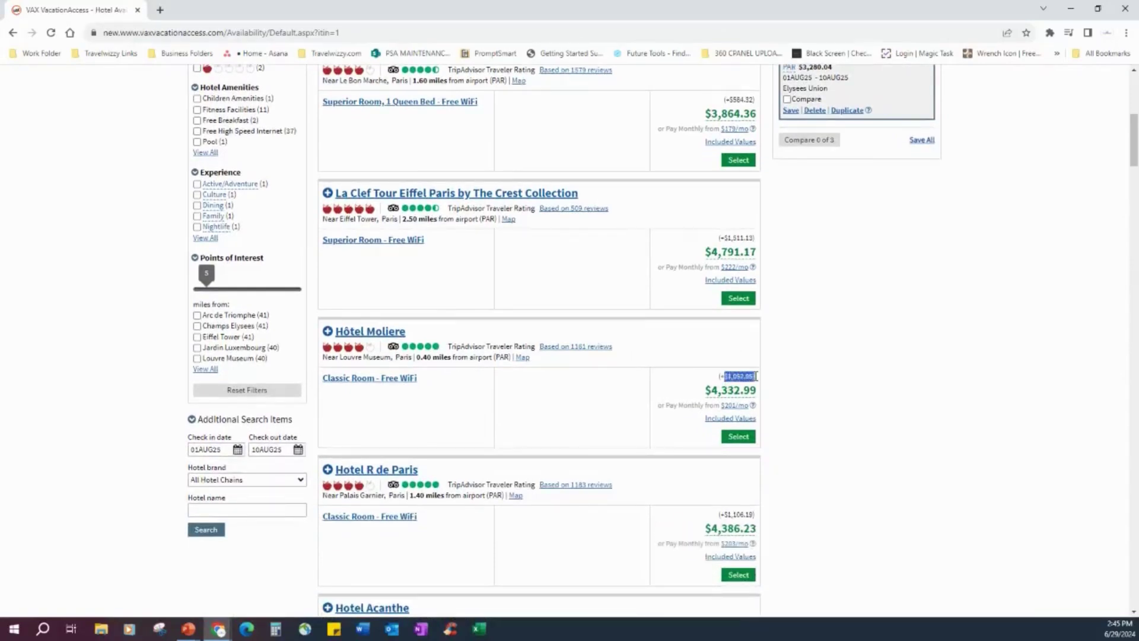
scroll(831, 402, "down", 2)
triple_click(773, 393)
left_click(890, 433)
scroll(789, 405, "down", 3)
left_click_drag(727, 356, 759, 358)
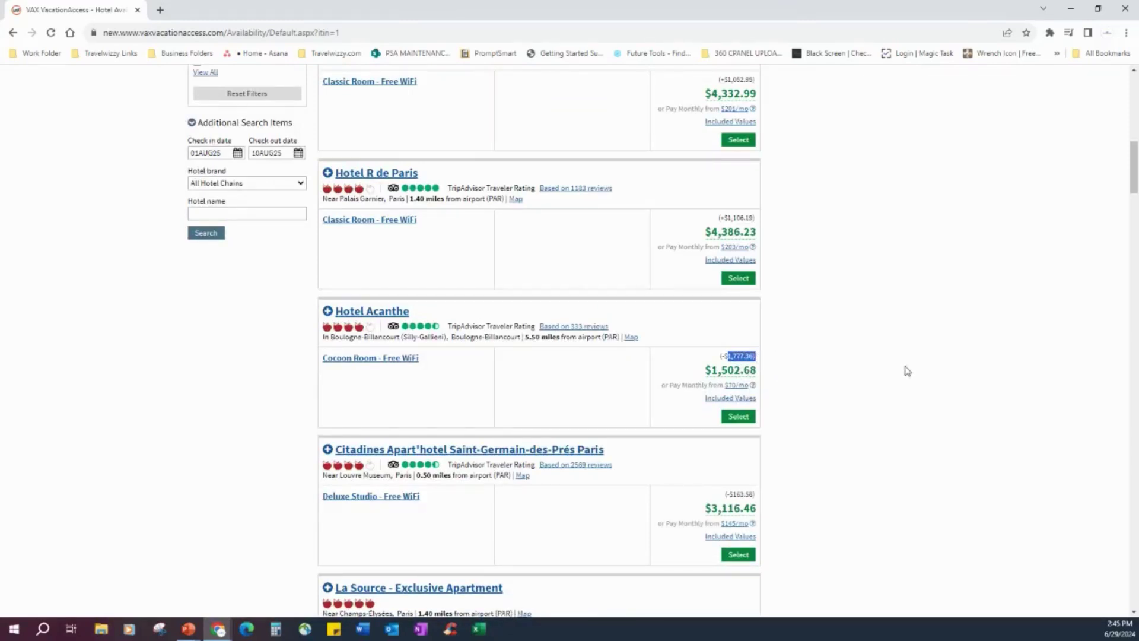
key("F5")
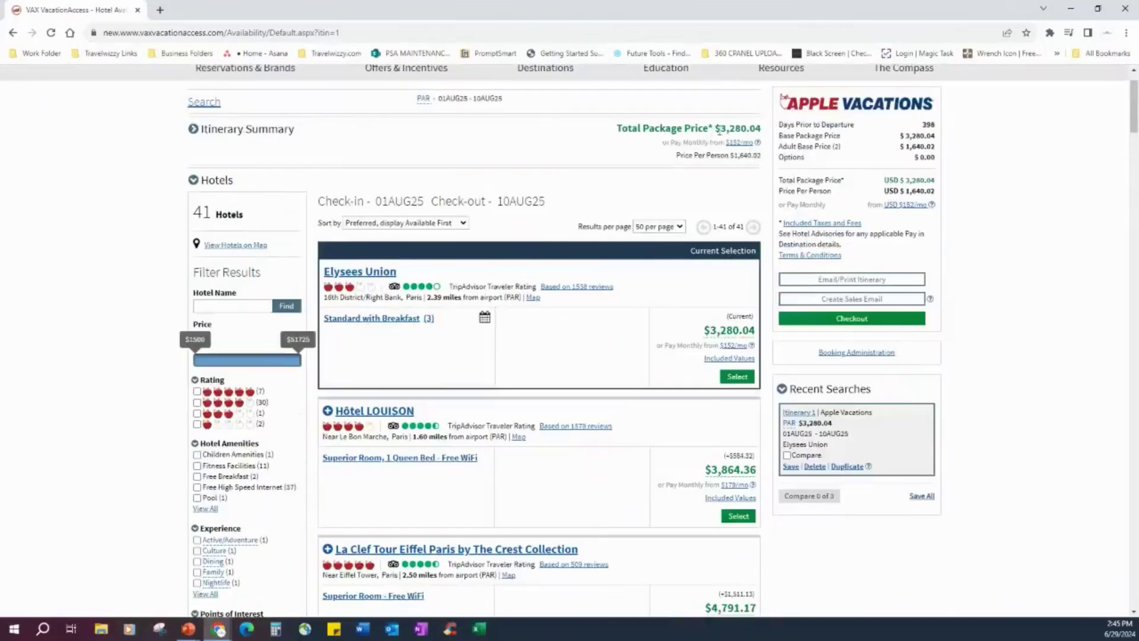
scroll(867, 490, "down", 10)
scroll(866, 491, "down", 2)
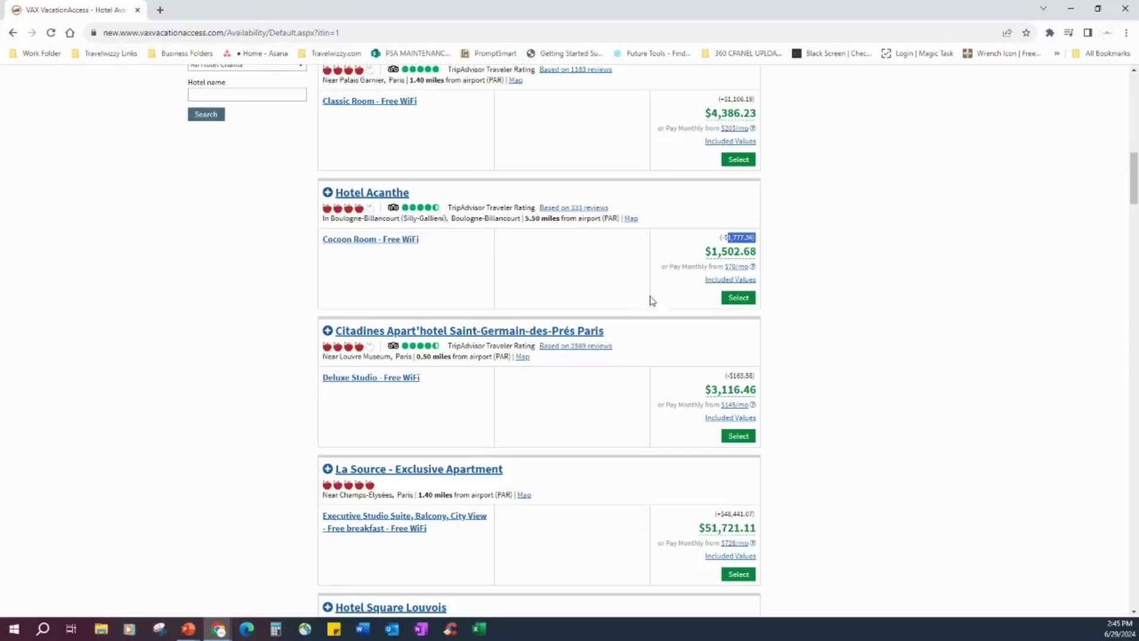
Step: Select Hotel Acanthe's Cocoon Room and review the $1,502.68 total in the Itinerary Summary
left_click(748, 298)
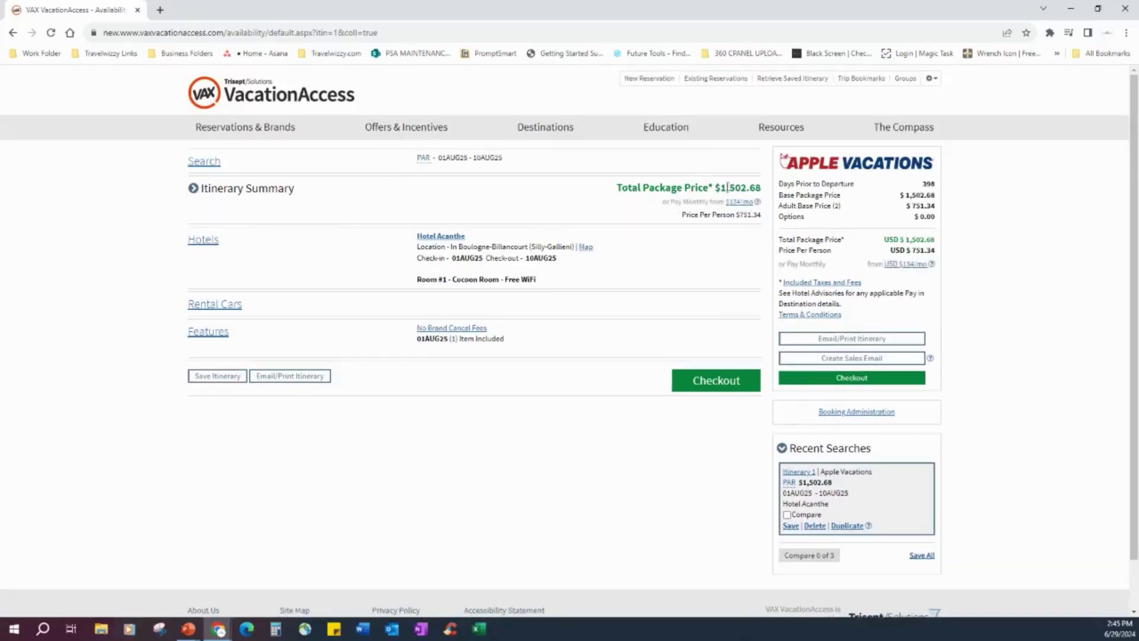
left_click_drag(721, 185, 768, 188)
left_click(1032, 291)
scroll(1003, 297, "down", 1)
scroll(1003, 298, "down", 1)
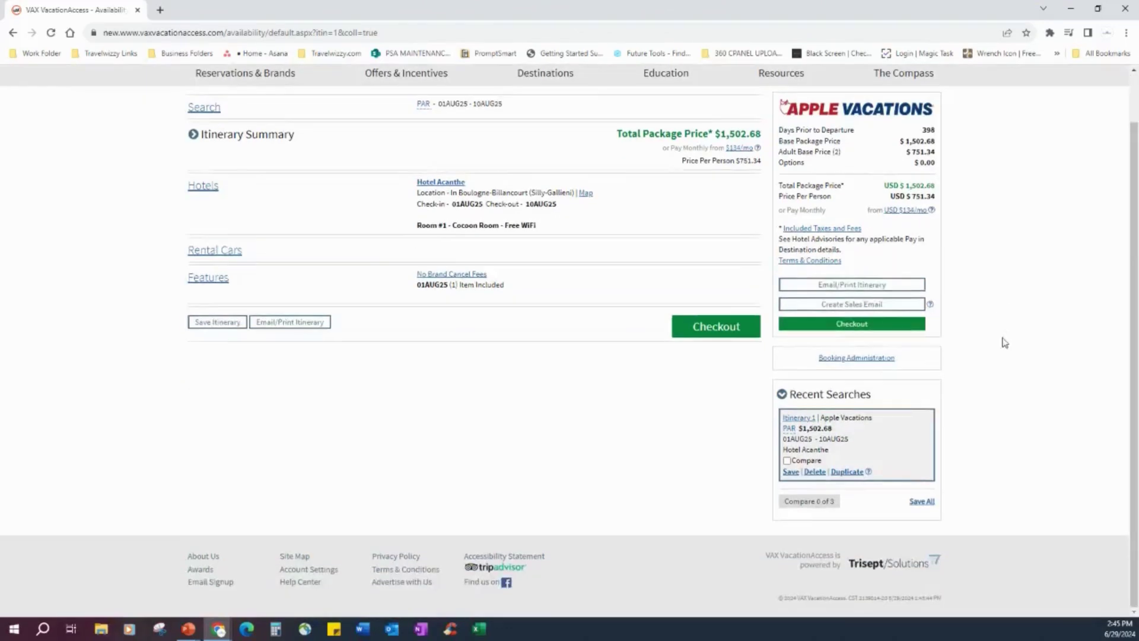
scroll(991, 359, "up", 1)
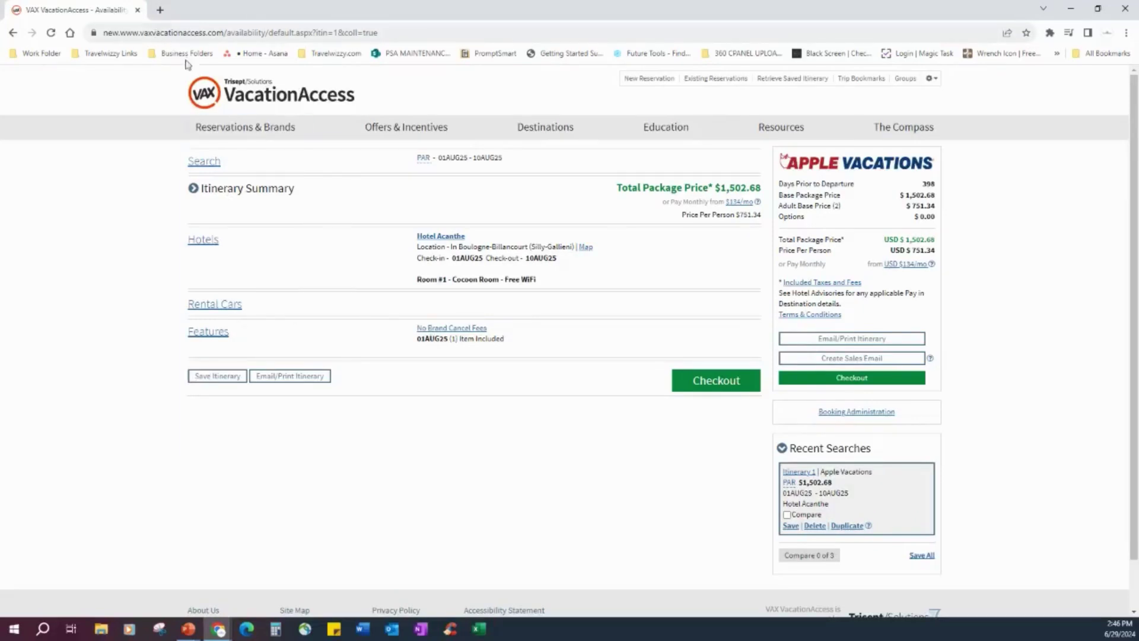
Step: Return to the home page and start a new search, mistakenly departing from Orlando (MCO)
left_click(210, 106)
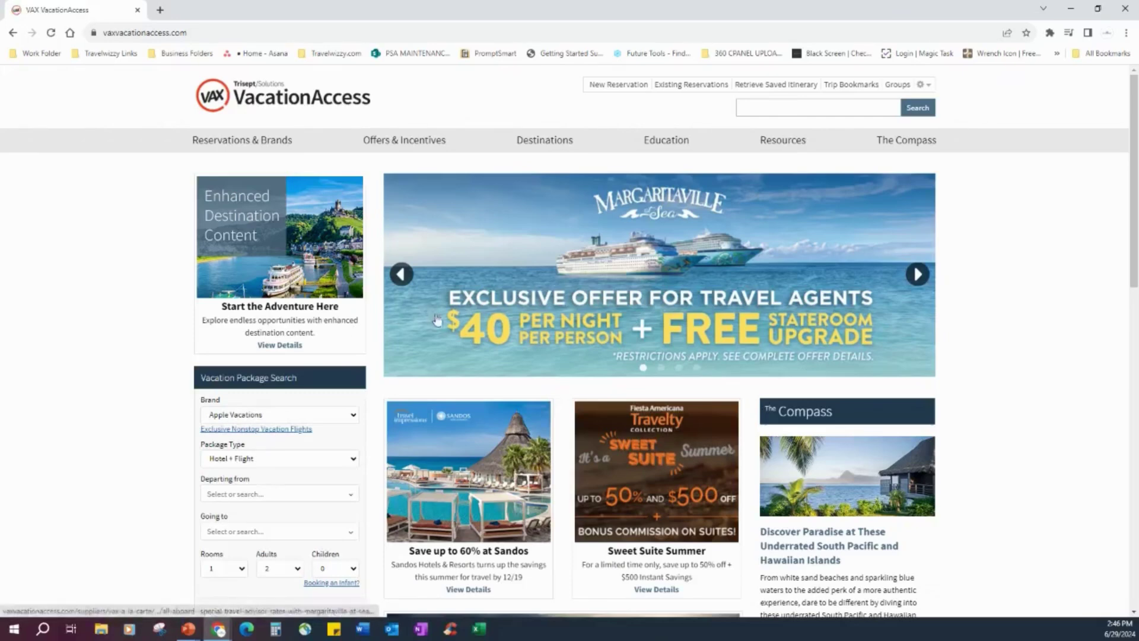
scroll(356, 331, "down", 4)
left_click(267, 258)
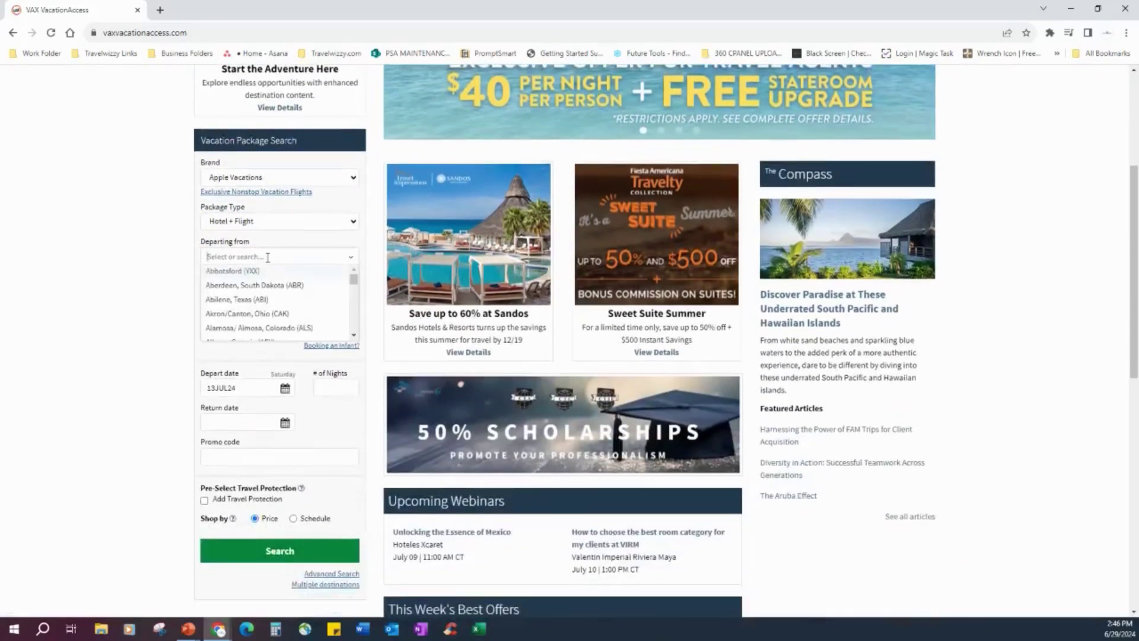
type("mco")
left_click(261, 271)
left_click(277, 291)
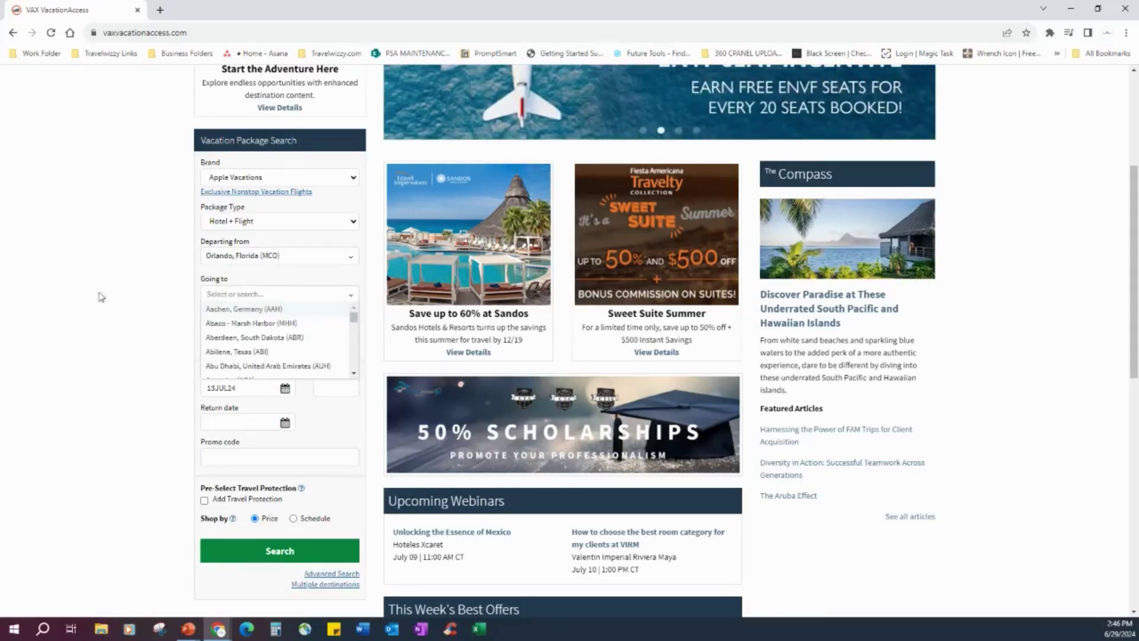
key("Escape")
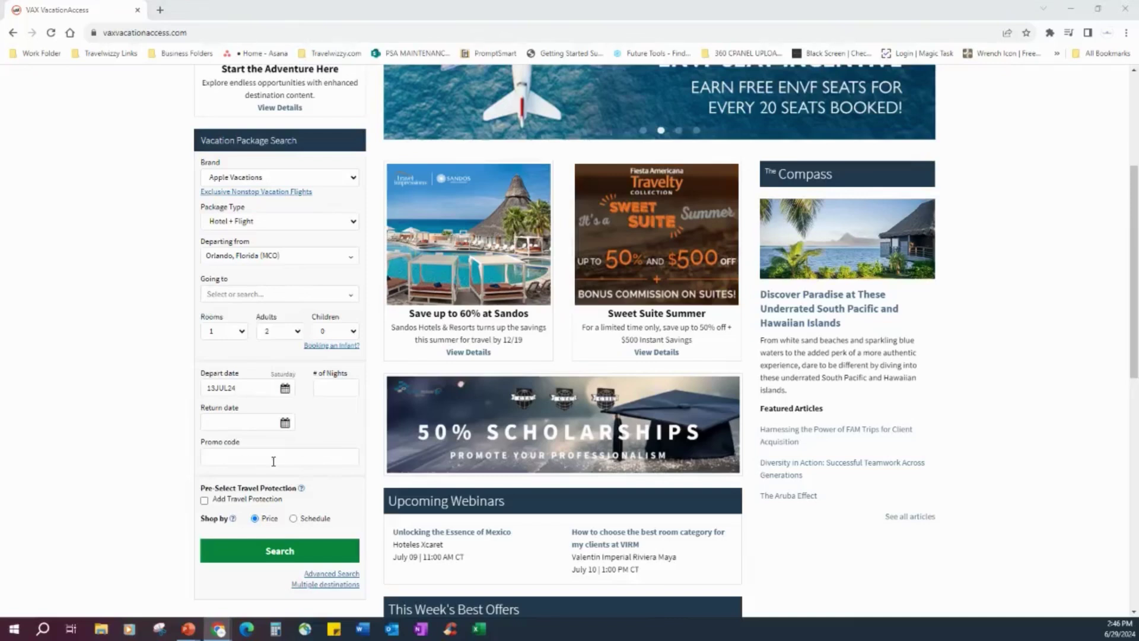
left_click(242, 295)
Step: Set departure to Dayton, Ohio (DAY) and destination to Orlando, Florida (MCO)
left_click(242, 254)
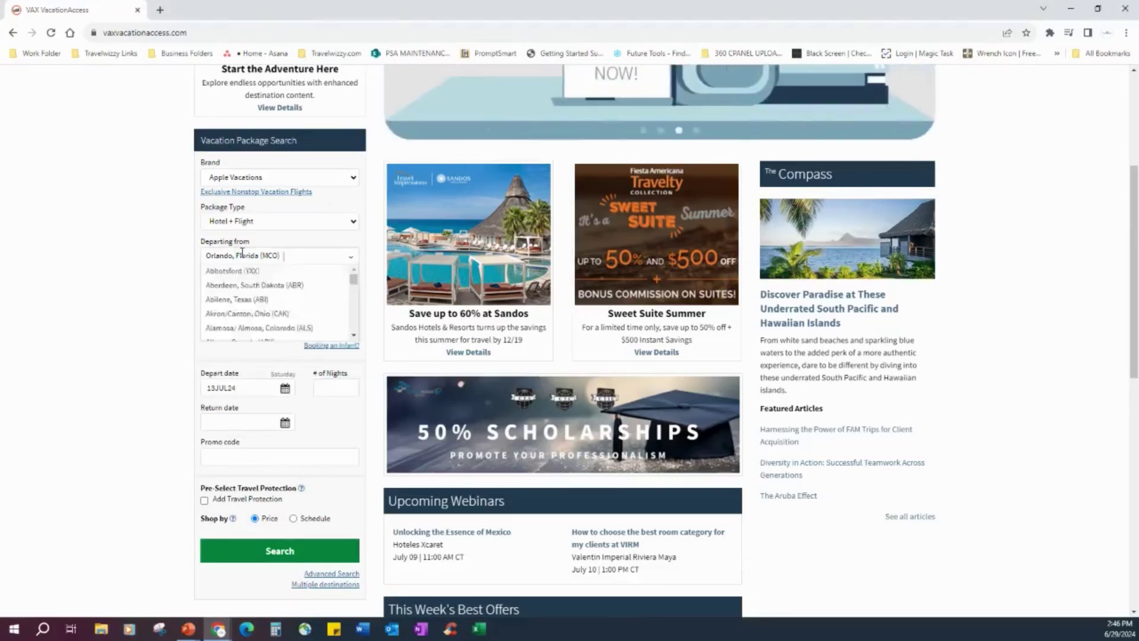
type("day")
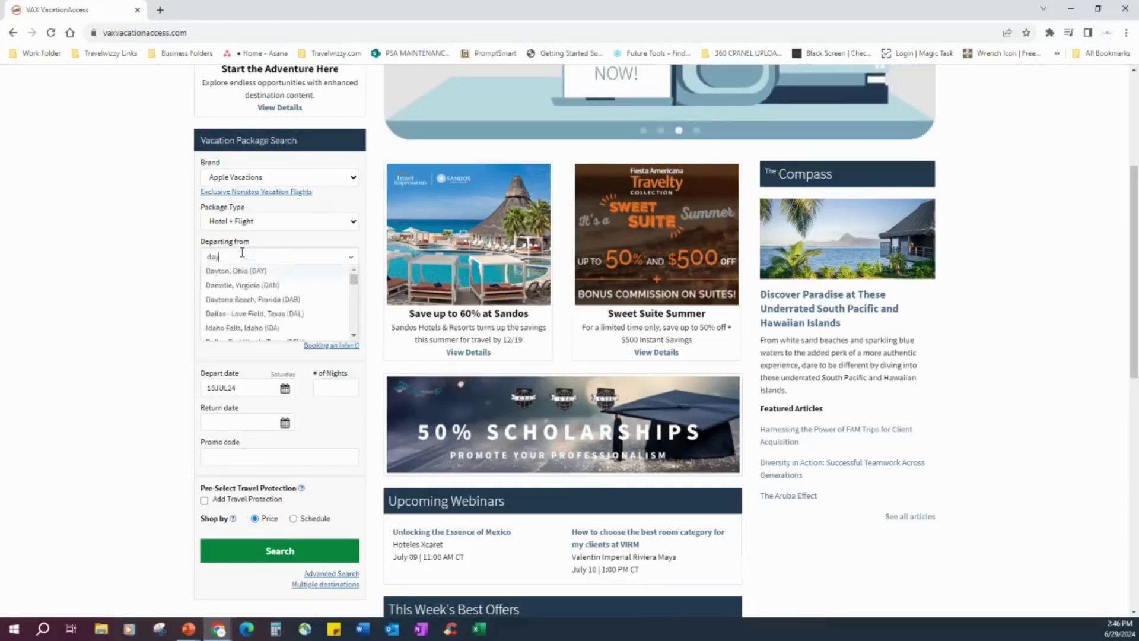
left_click(244, 272)
left_click(244, 293)
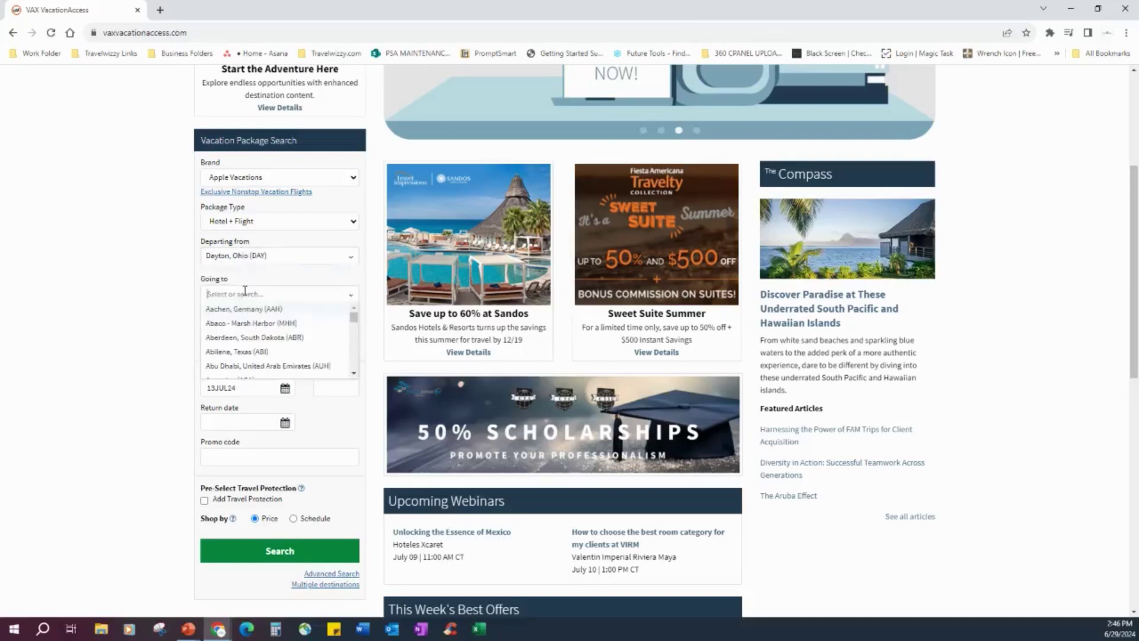
type("mco")
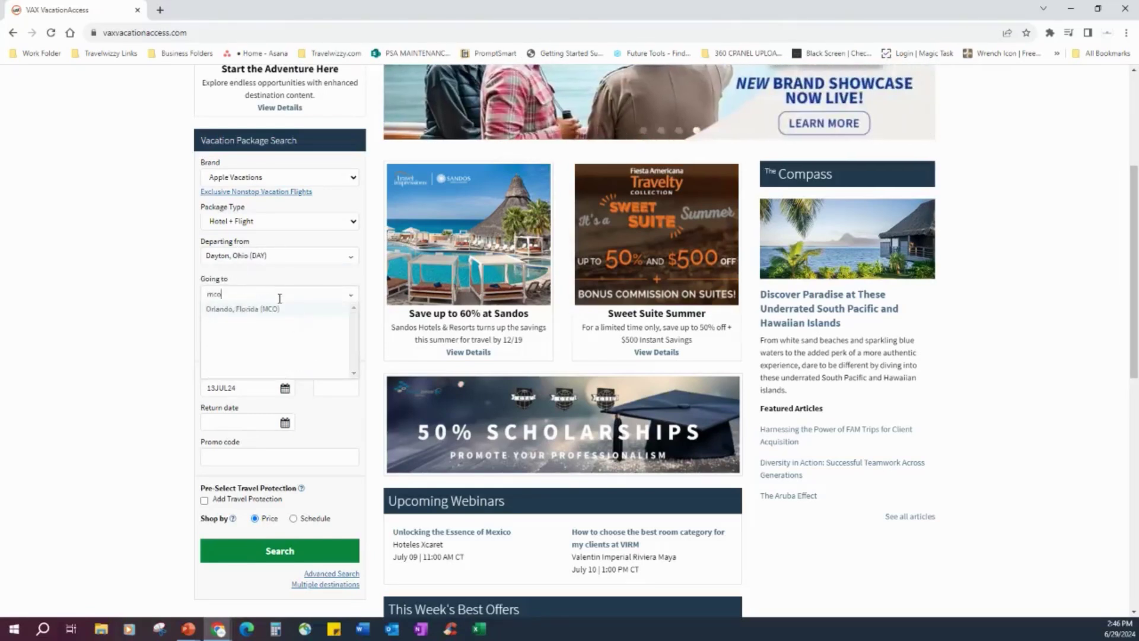
left_click(282, 309)
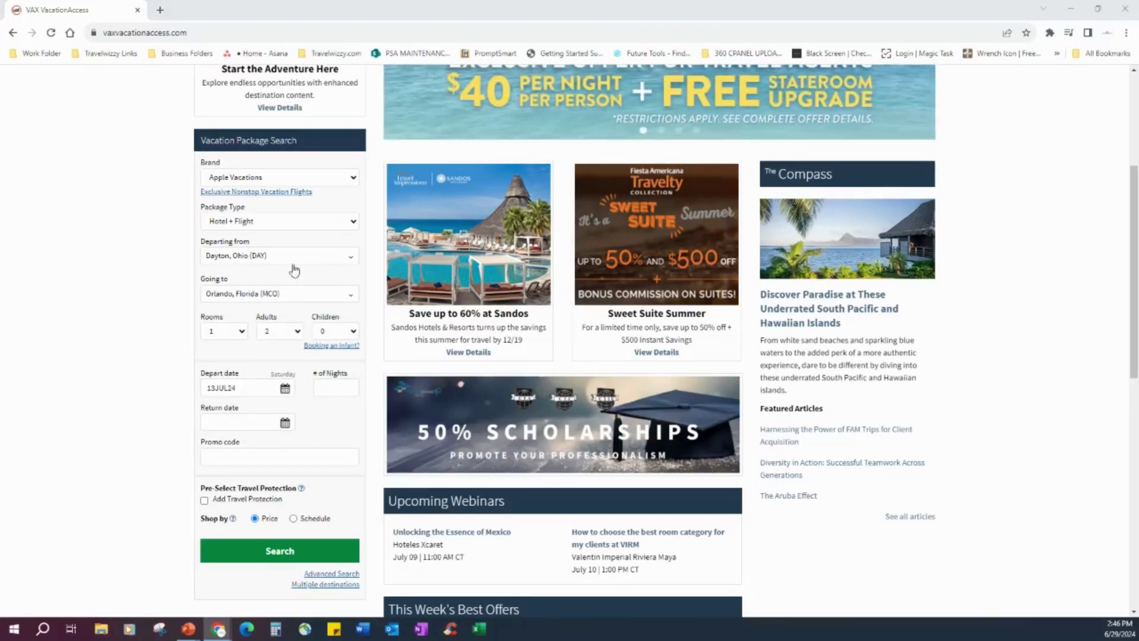
Step: Add 2 children, aged 7 and 11
left_click(347, 332)
left_click(334, 368)
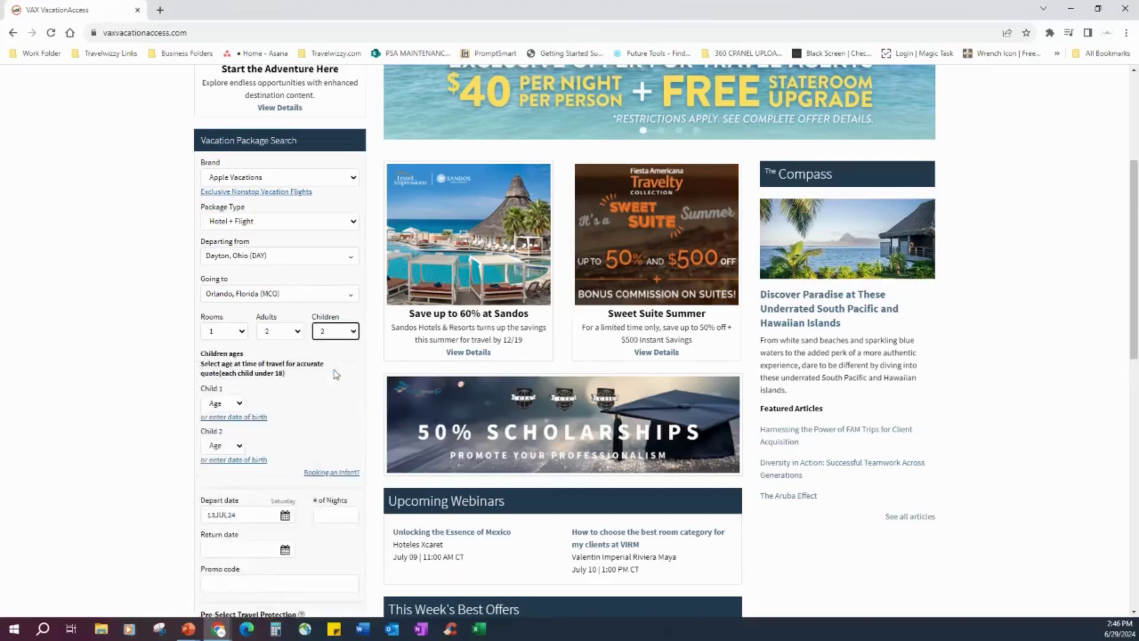
left_click(217, 401)
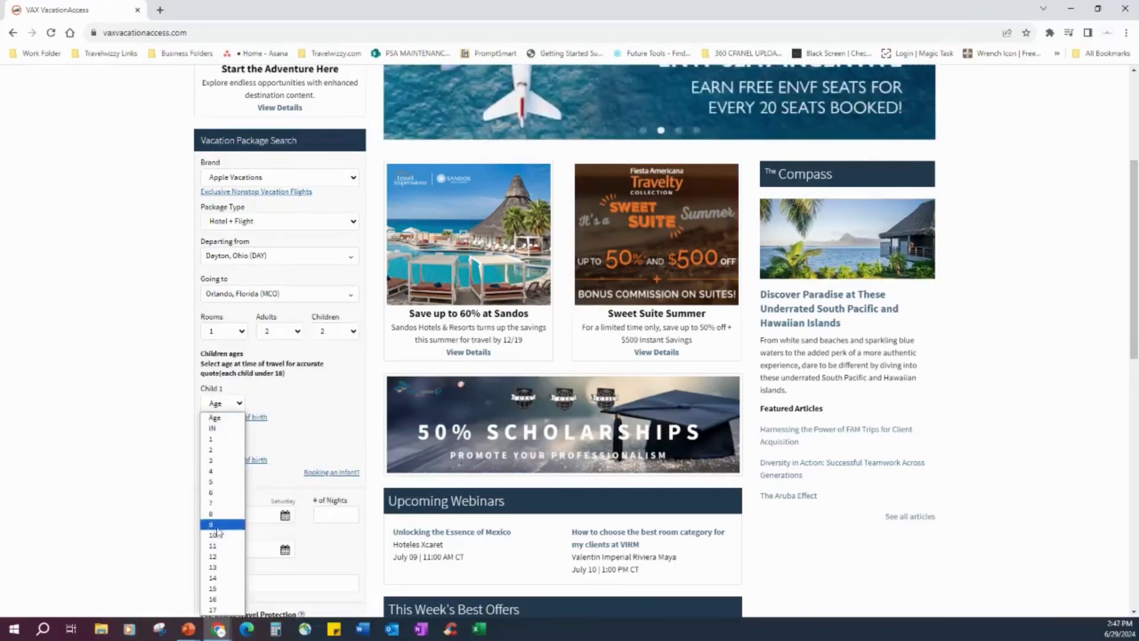
left_click(217, 502)
left_click(224, 445)
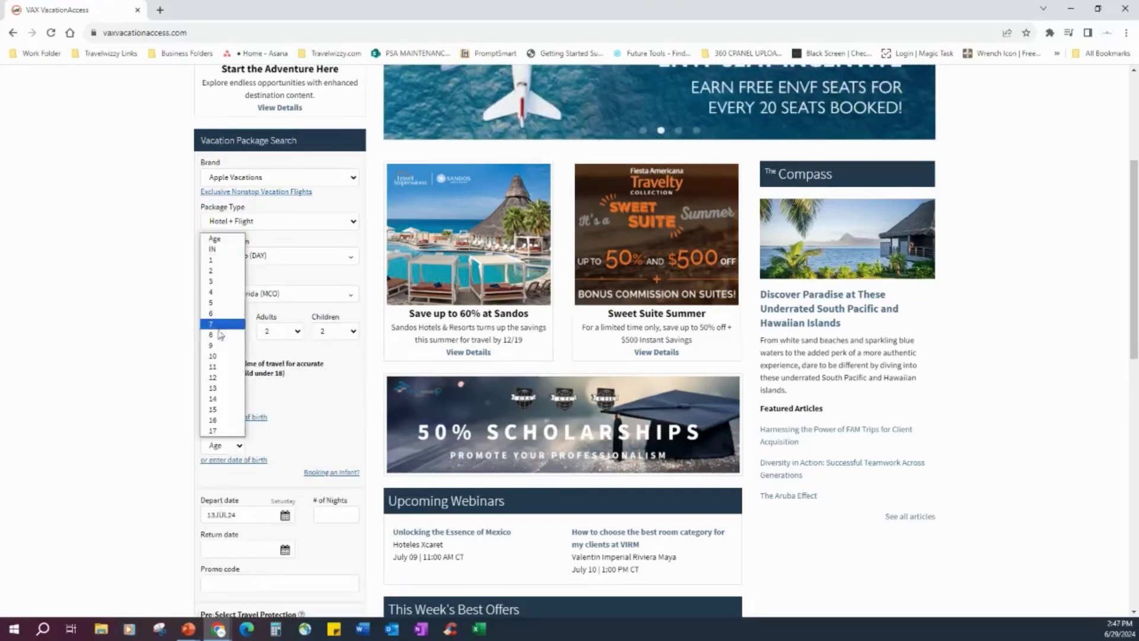
left_click(224, 366)
Step: Set travel dates 02AUG24 to 08AUG24 and run the Dayton–Orlando search
scroll(285, 356, "down", 3)
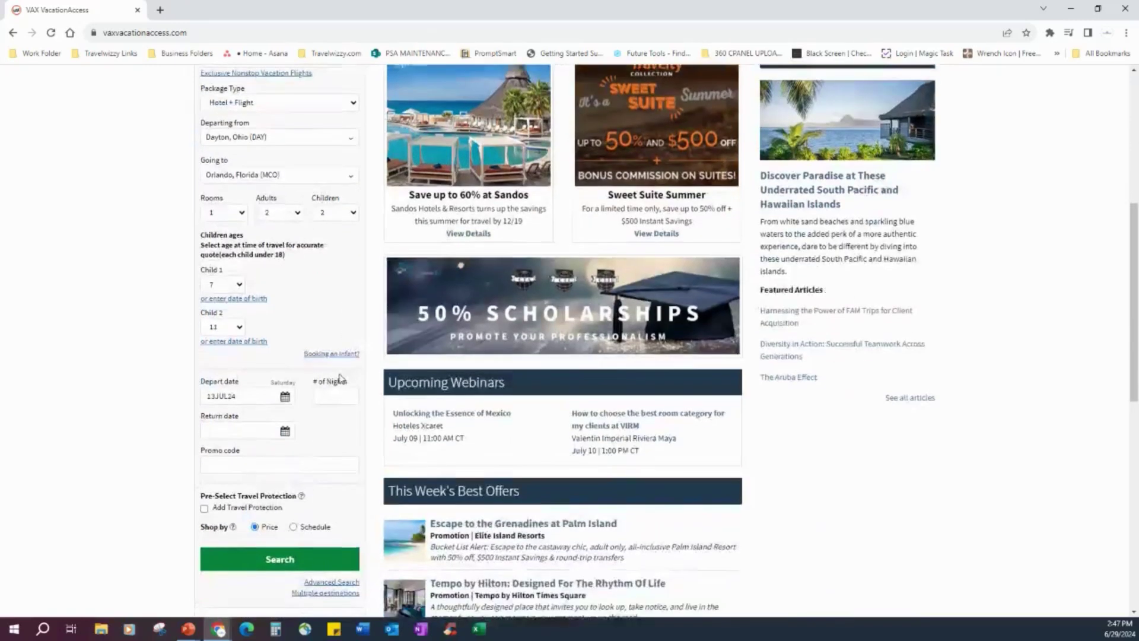
left_click(287, 338)
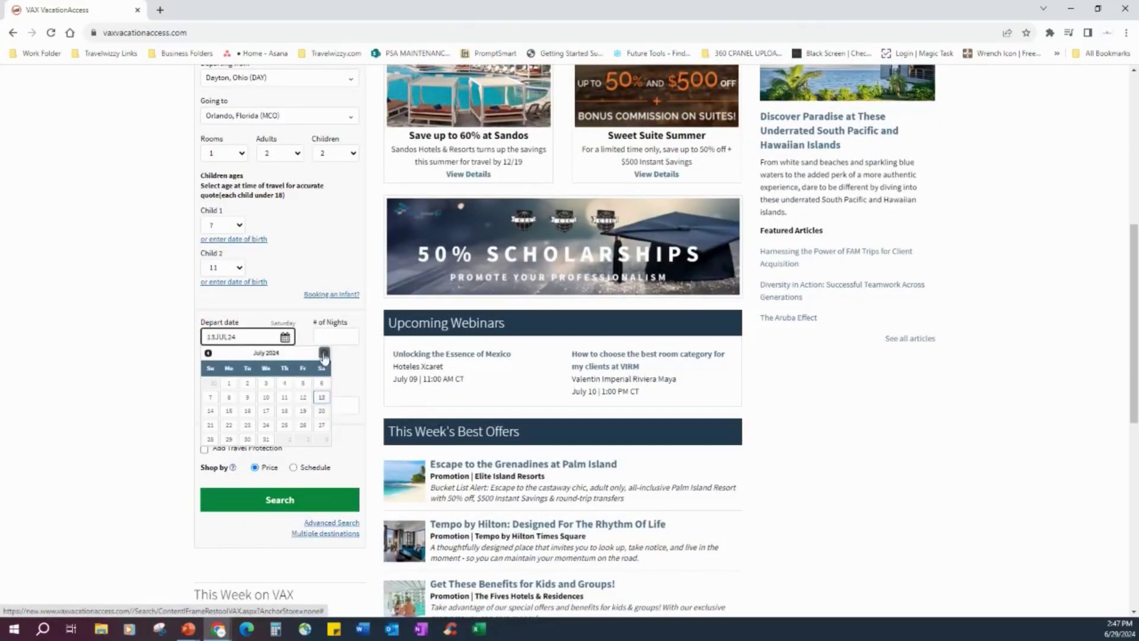
left_click(324, 353)
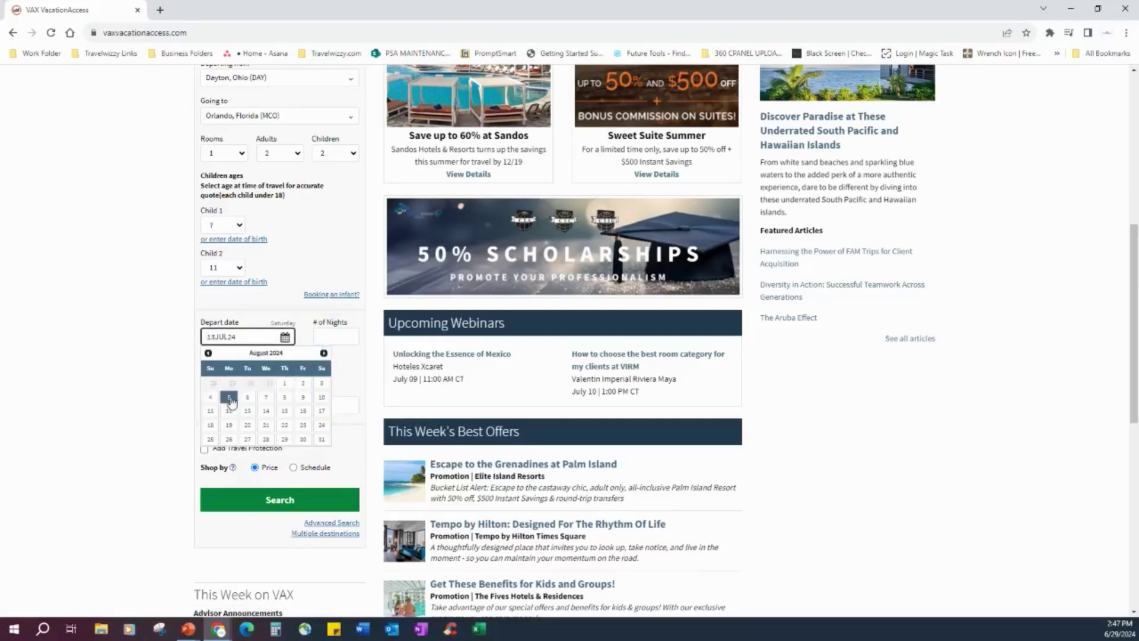
left_click(304, 384)
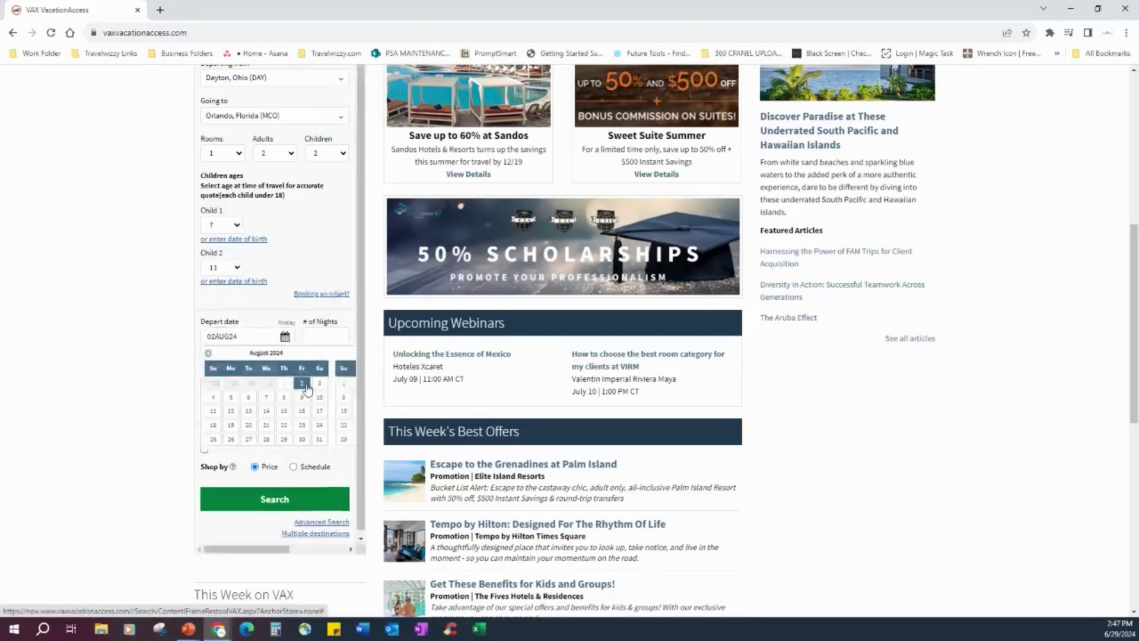
left_click(285, 373)
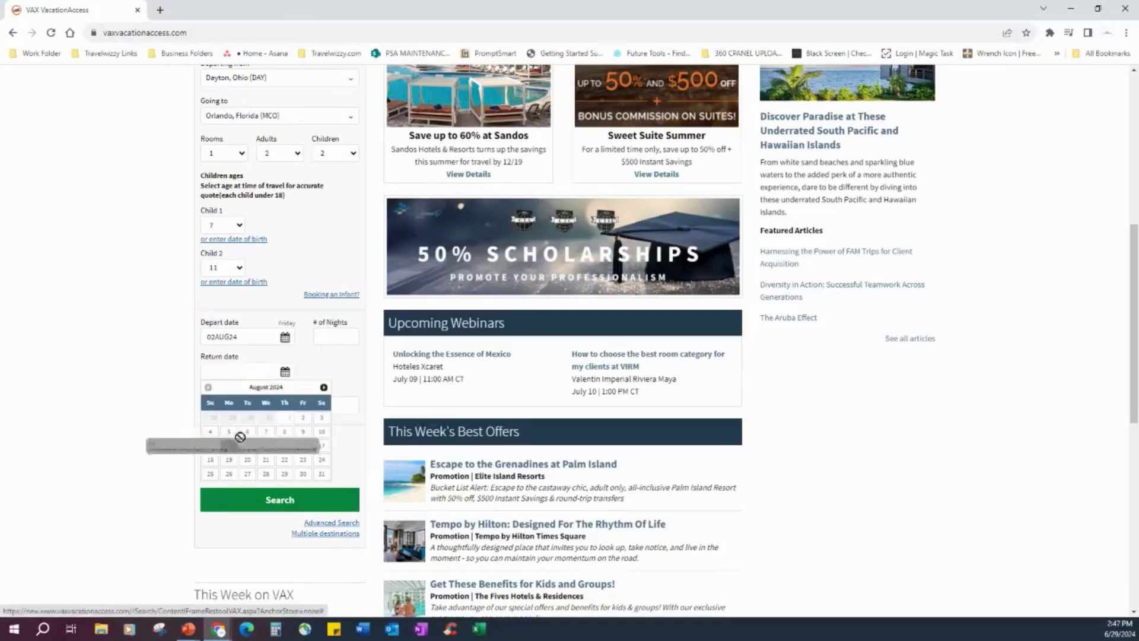
left_click(286, 435)
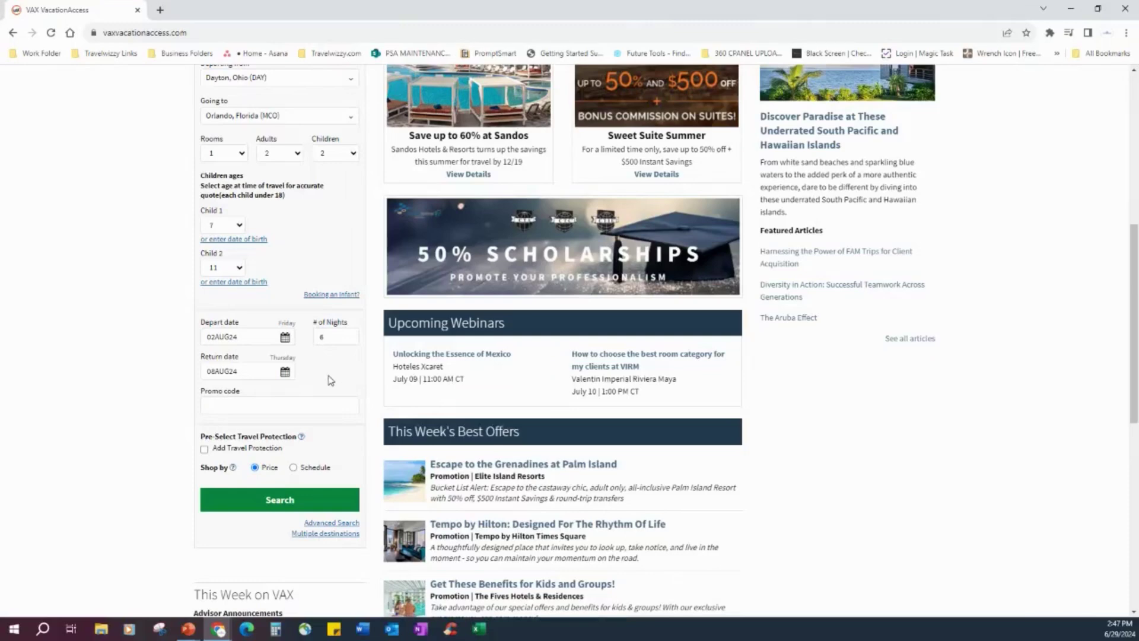
left_click(270, 501)
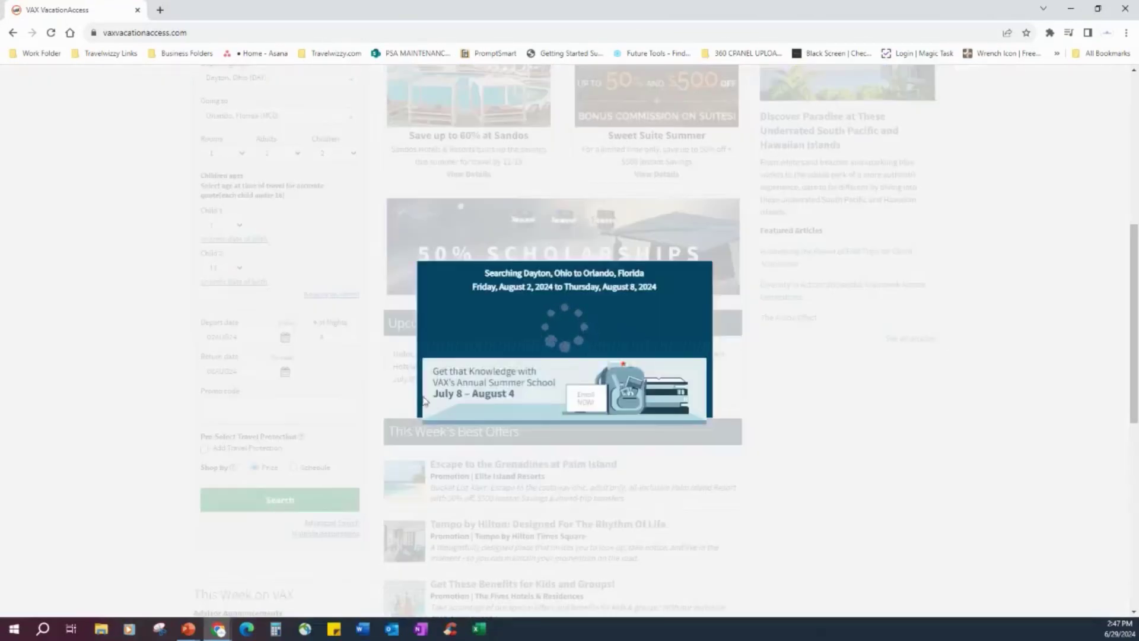
scroll(423, 386, "up", 1)
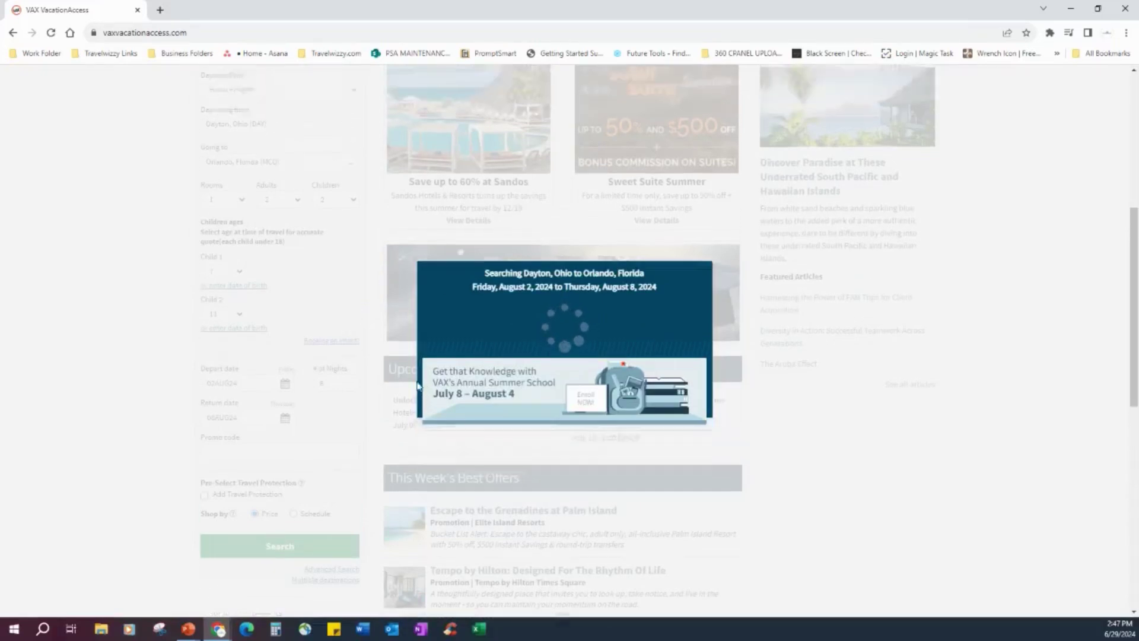
scroll(422, 384, "up", 3)
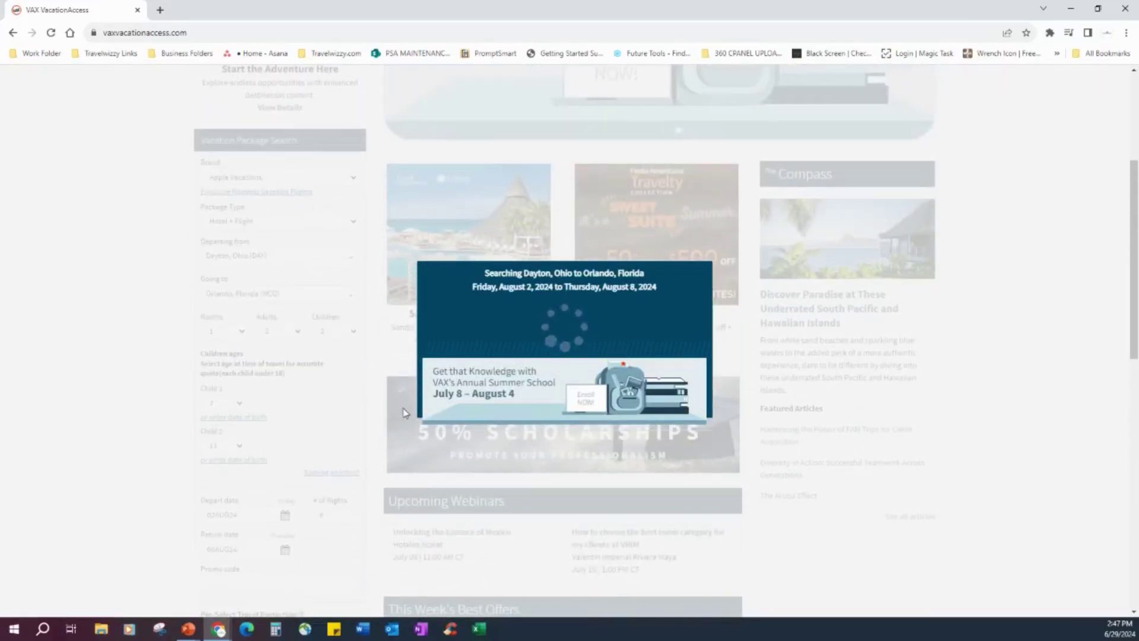
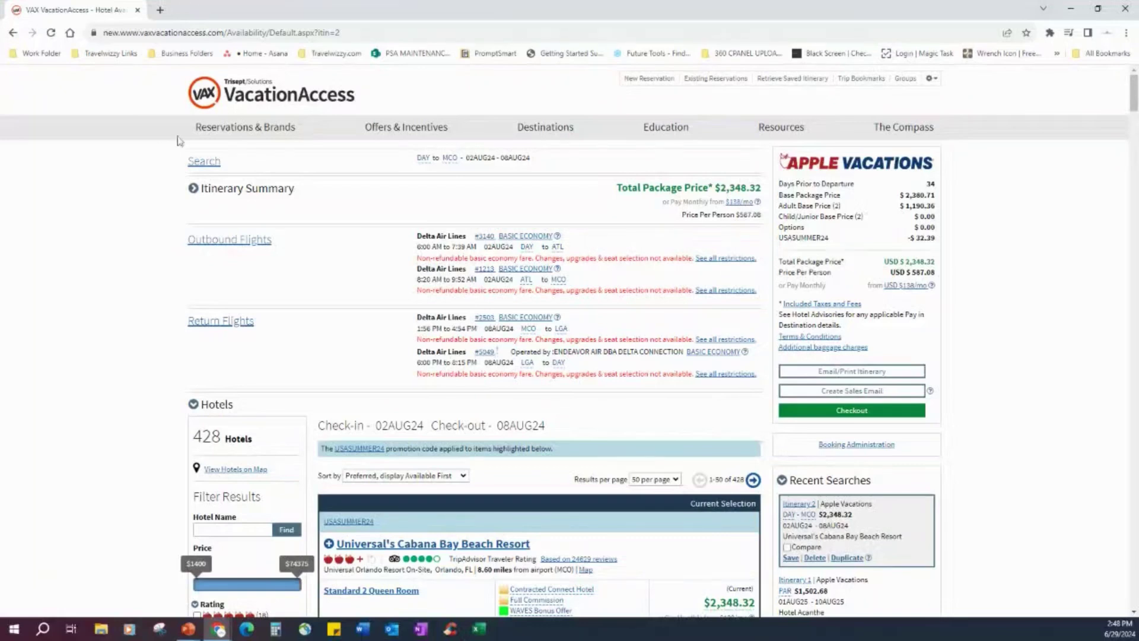
Step: Review the outbound Delta airline and both outbound legs' flight times
left_click_drag(418, 236, 472, 248)
left_click(444, 240)
left_click(469, 249)
scroll(378, 304, "down", 1)
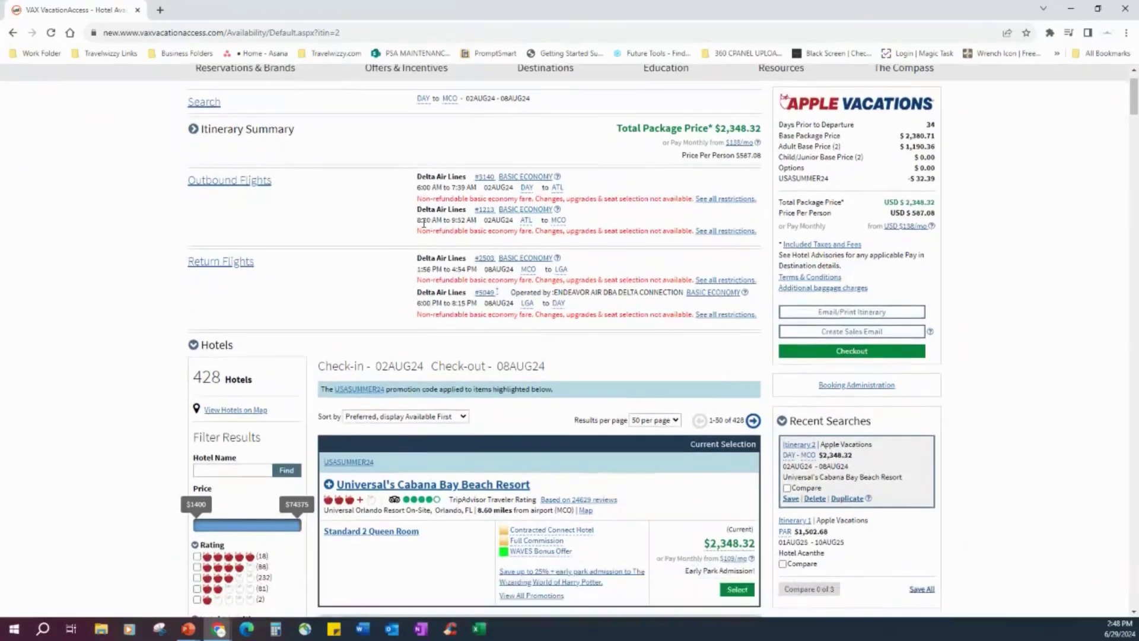
left_click_drag(423, 223, 485, 223)
left_click(622, 215)
Step: Review the return flight's departure and arrival times
scroll(612, 229, "down", 1)
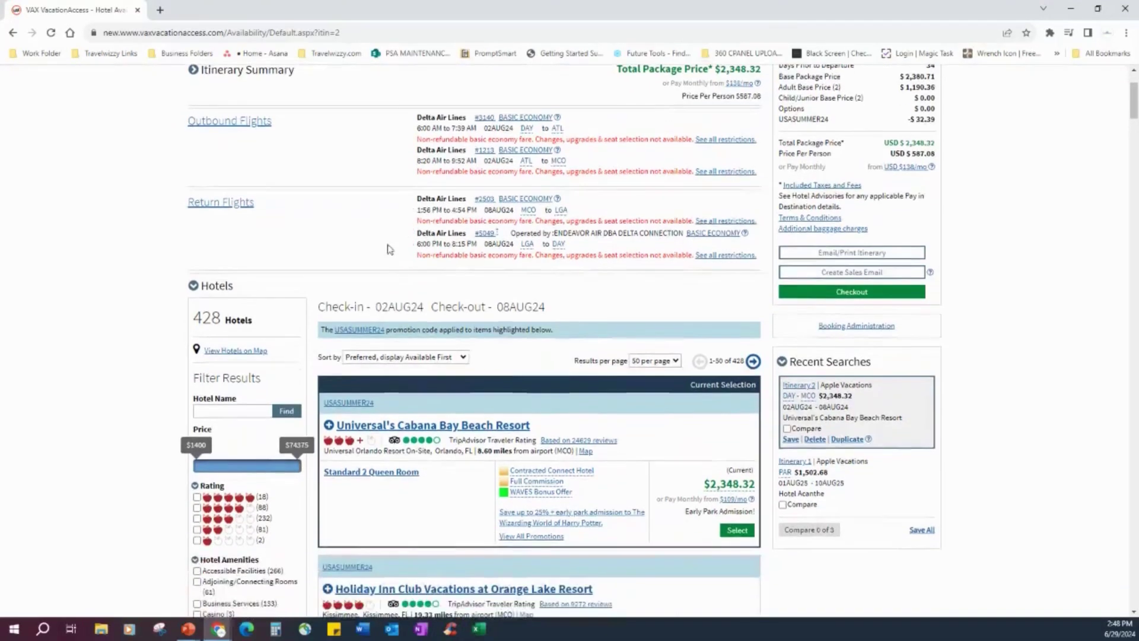
left_click_drag(422, 212, 472, 212)
left_click(509, 249)
left_click_drag(422, 234, 466, 235)
left_click(631, 292)
scroll(630, 291, "down", 2)
scroll(630, 292, "down", 1)
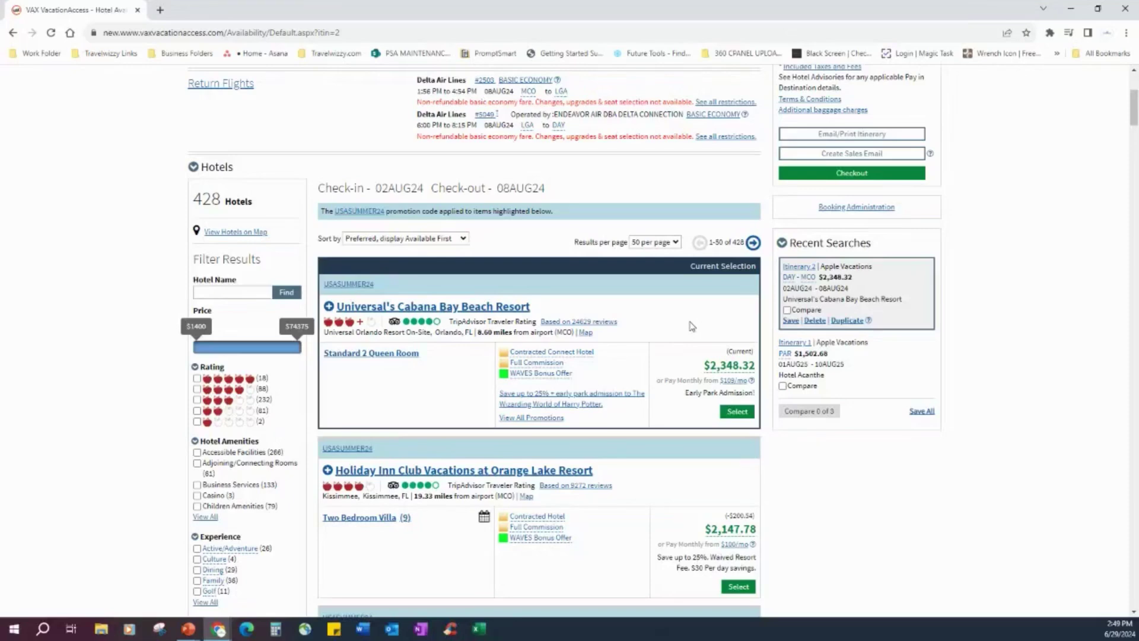
scroll(1049, 320, "up", 4)
scroll(1018, 336, "down", 4)
Step: Choose Universal's Cabana Bay Beach Resort and the basic economy outbound fare, accepting its restrictions
left_click(745, 416)
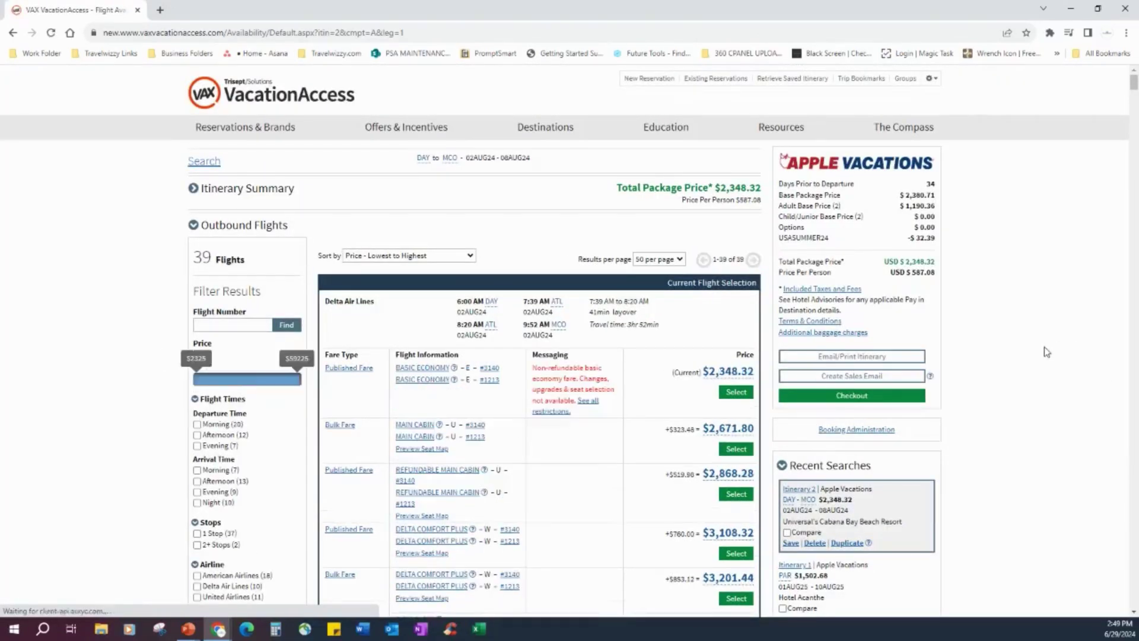
scroll(1044, 347, "down", 2)
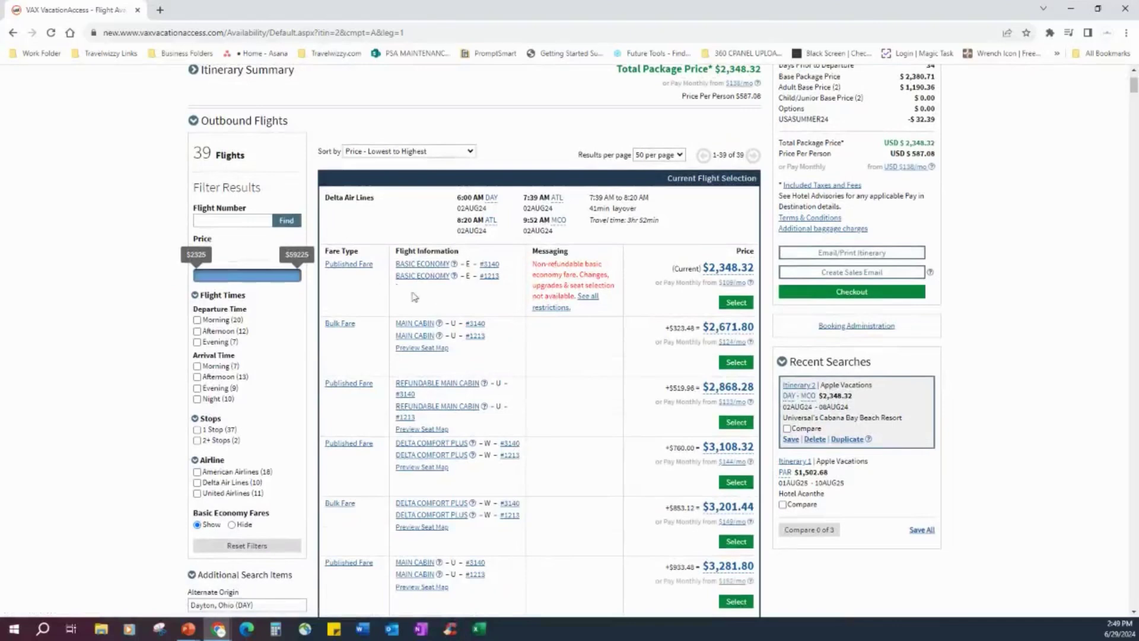
left_click(736, 302)
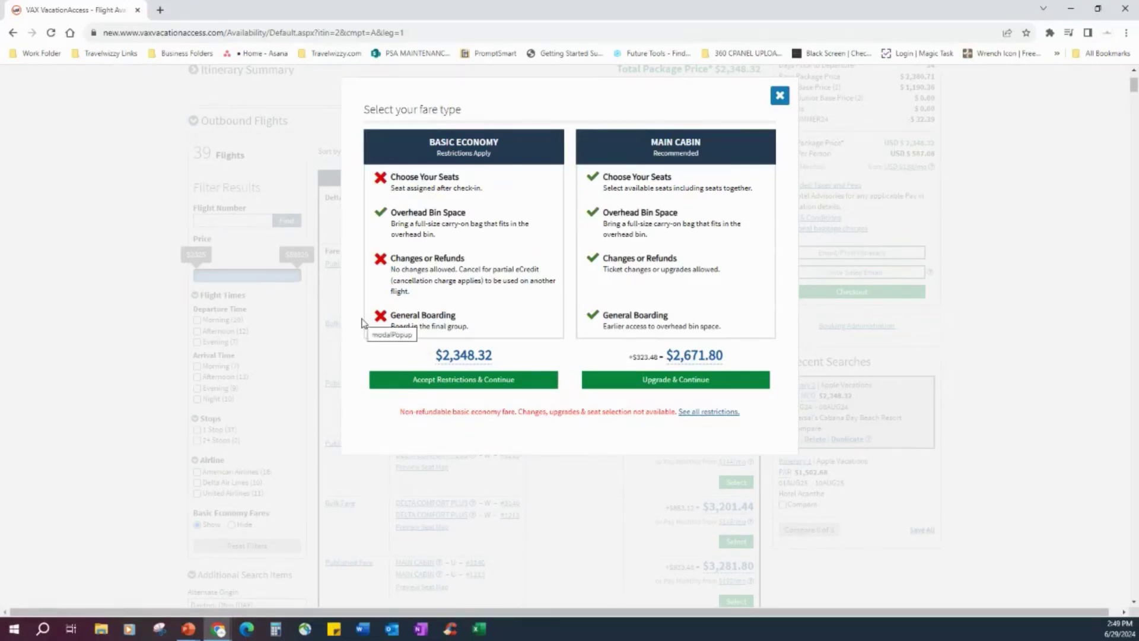
mouse_move(679, 361)
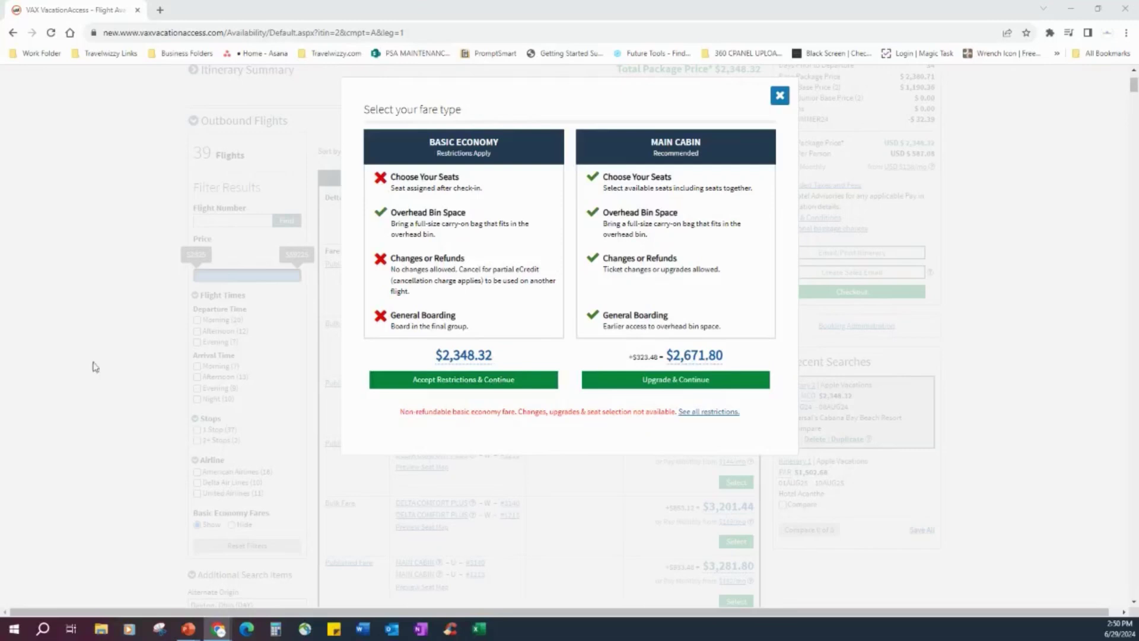
left_click(515, 380)
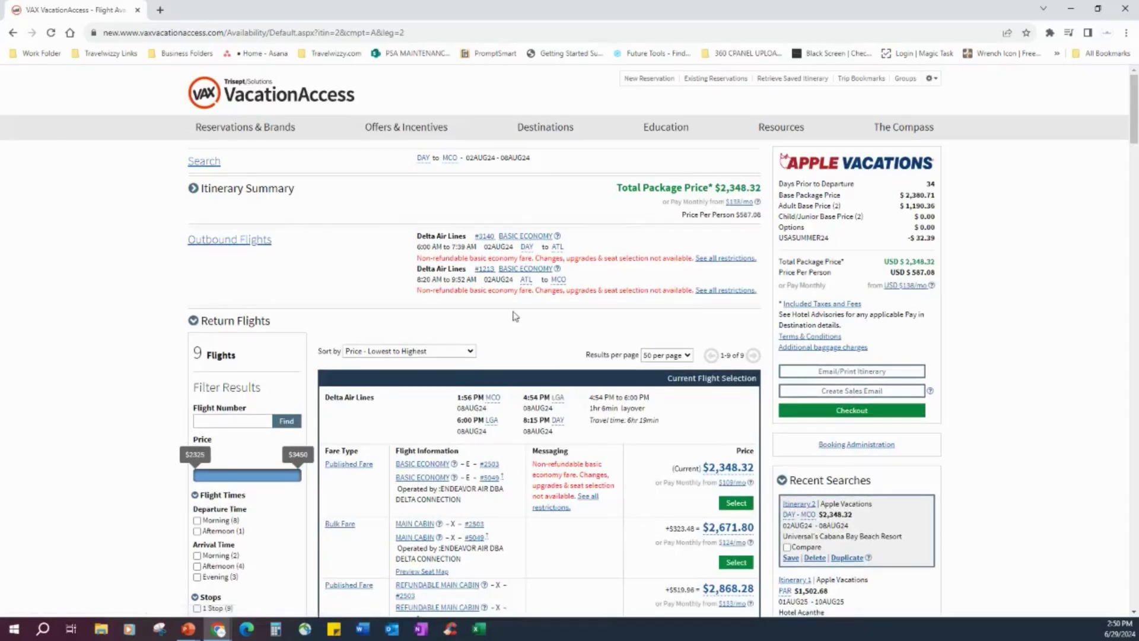
Step: Keep the cheapest basic economy return fare and proceed to checkout for the $2,348.32 package
scroll(515, 317, "down", 4)
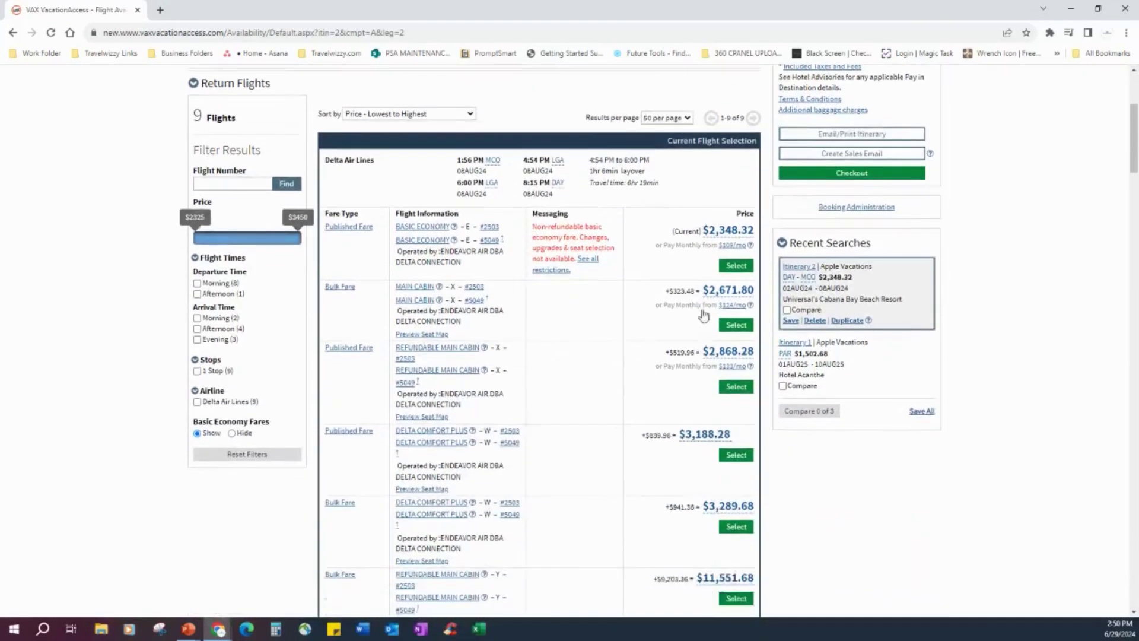
left_click(741, 269)
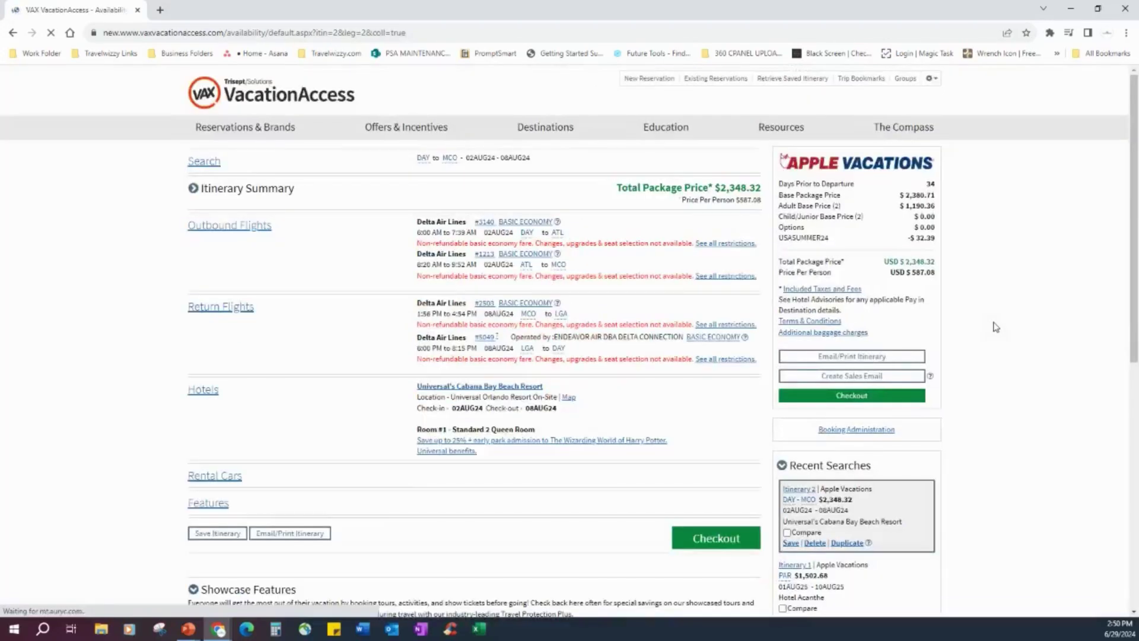
scroll(992, 330, "down", 1)
scroll(990, 331, "down", 1)
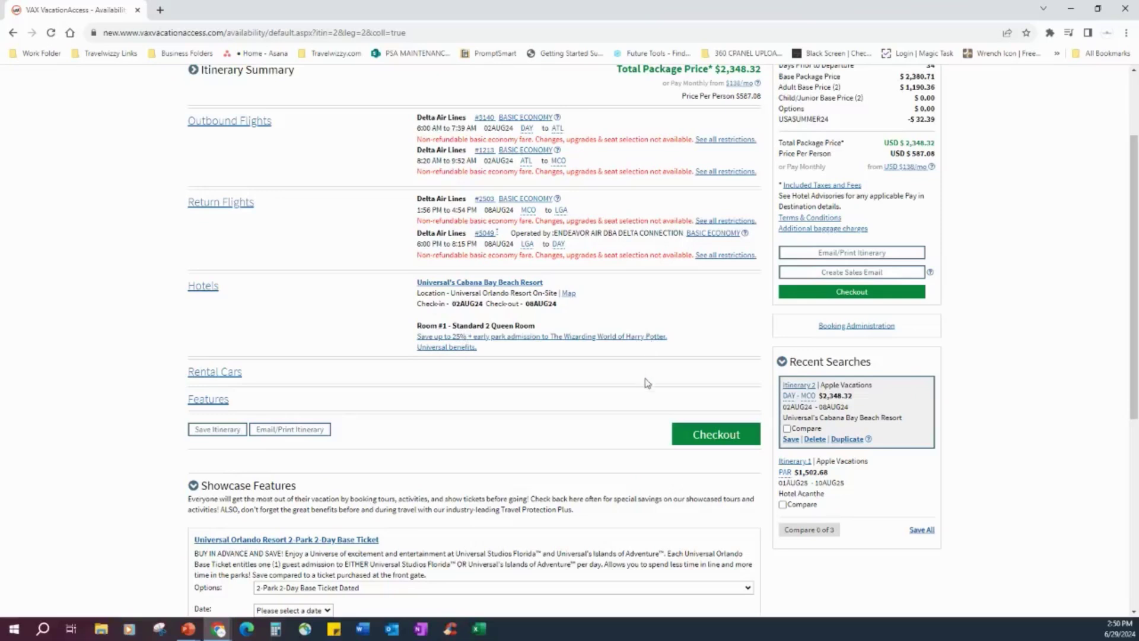
left_click(682, 435)
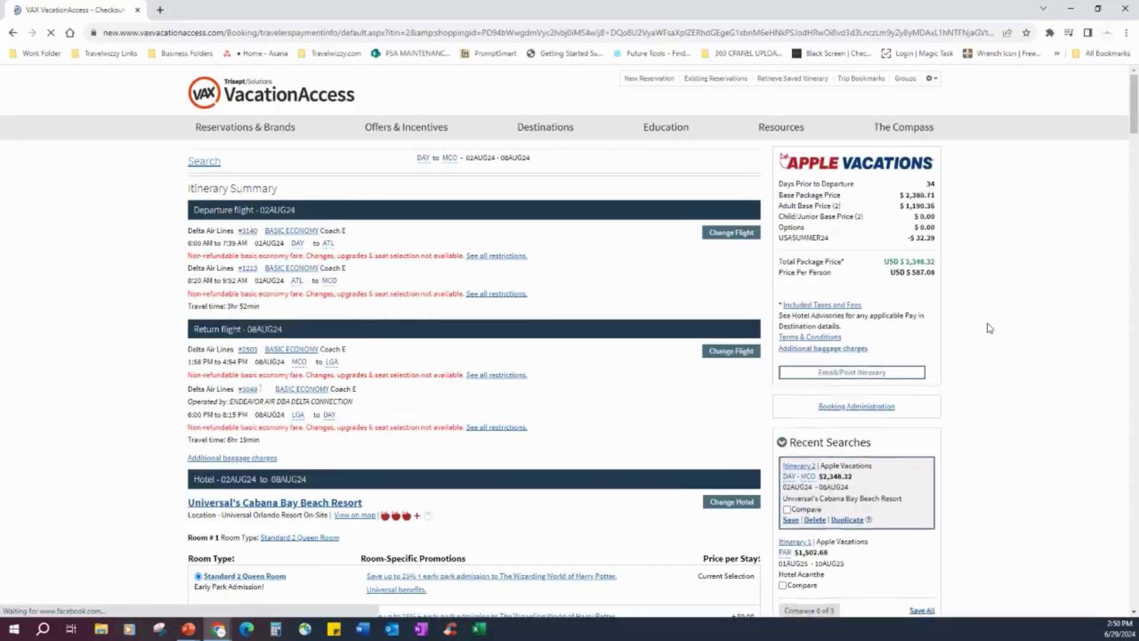
scroll(978, 314, "down", 8)
scroll(973, 307, "down", 3)
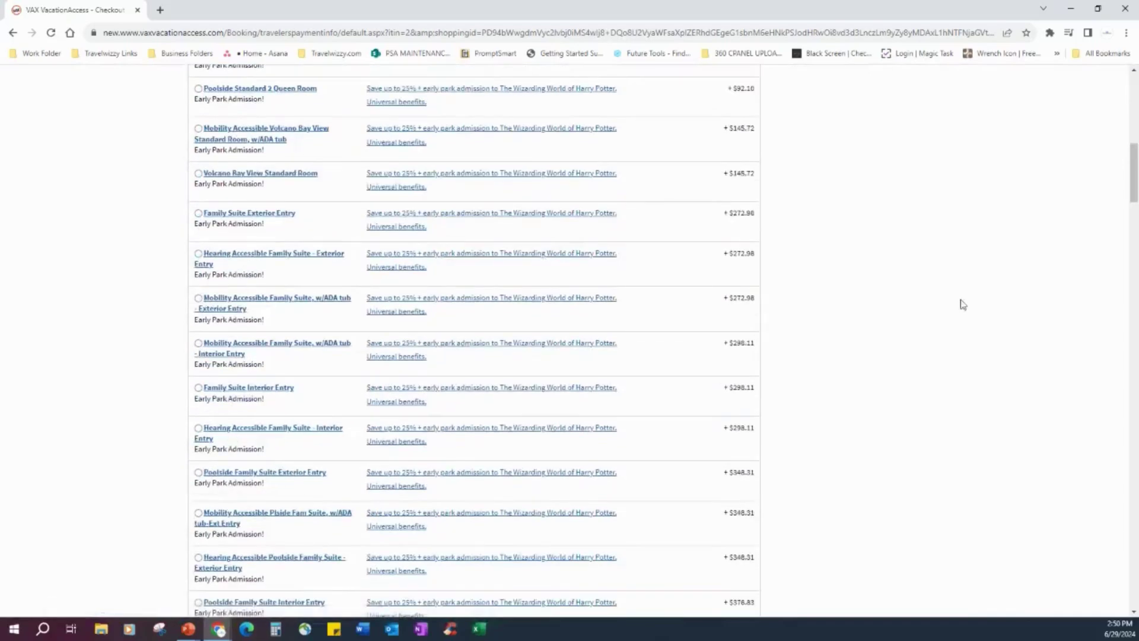
scroll(933, 300, "up", 5)
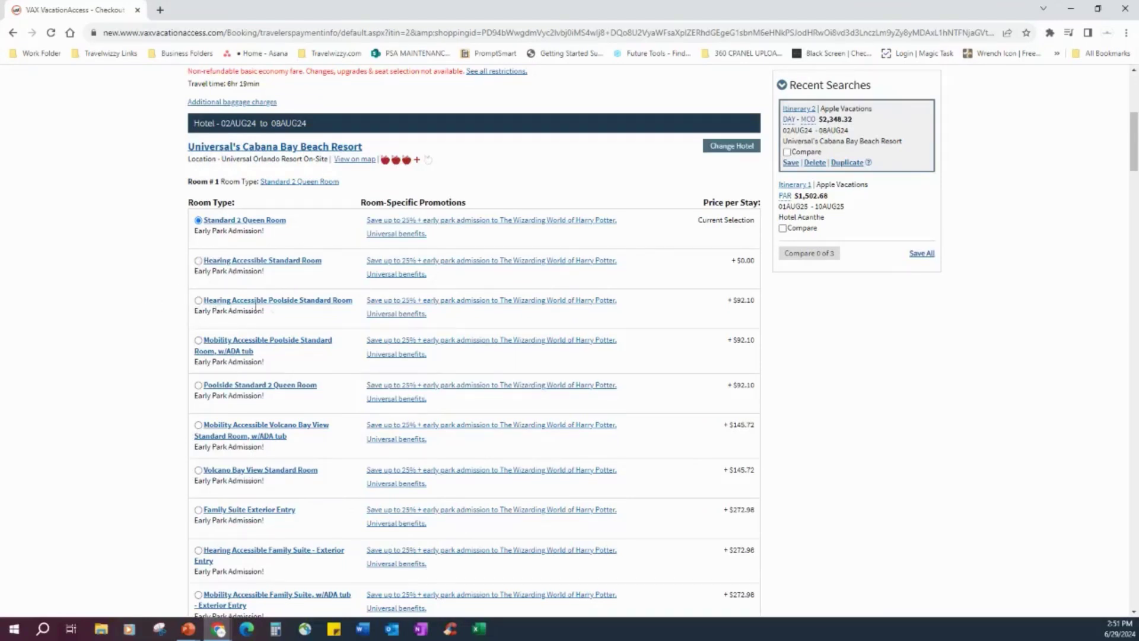
scroll(314, 304, "down", 1)
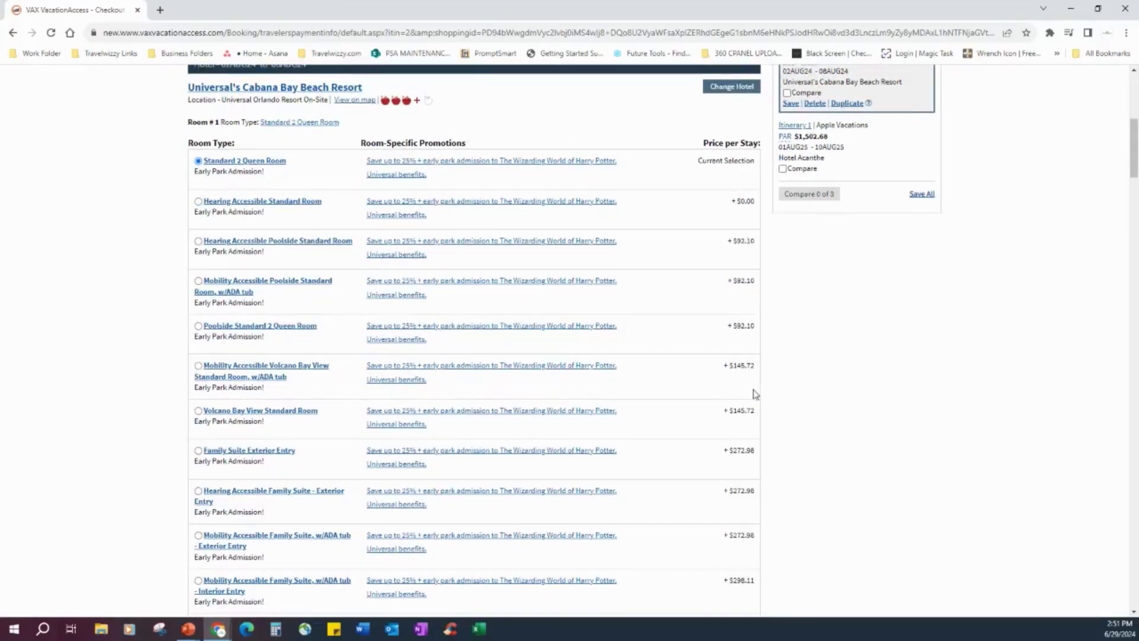
scroll(755, 394, "down", 6)
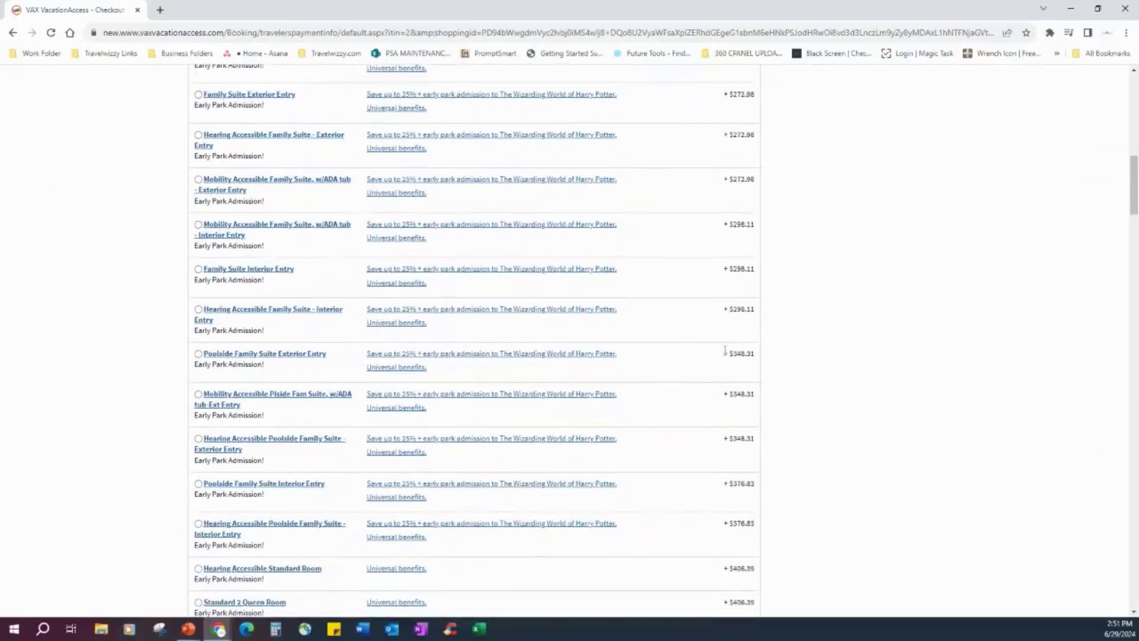
scroll(738, 390, "down", 6)
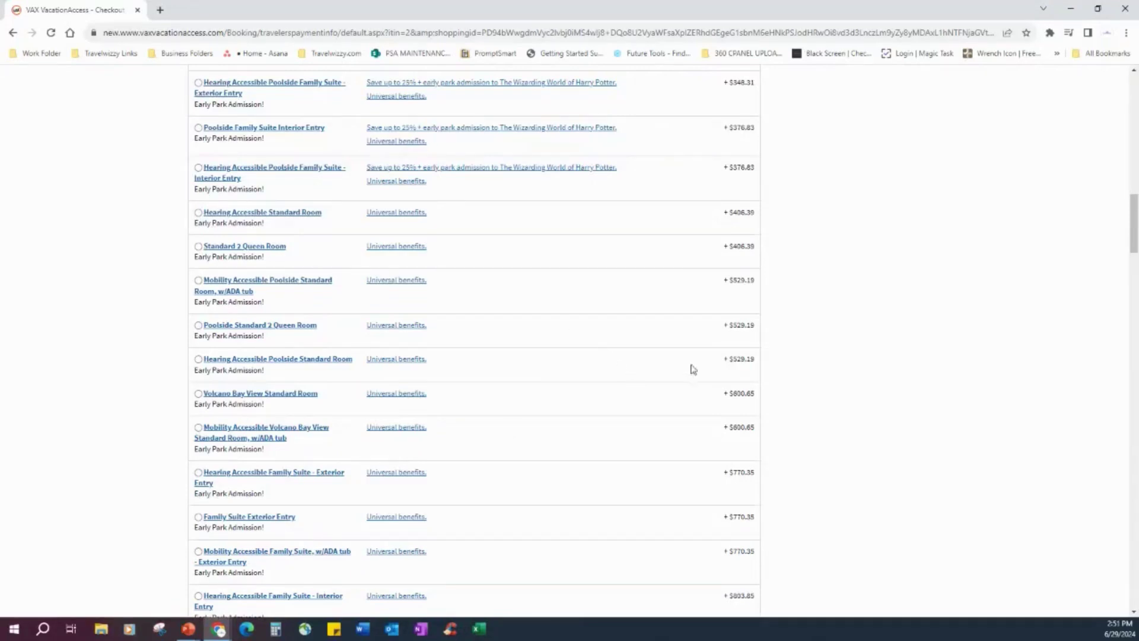
left_click_drag(739, 428, 844, 404)
left_click(971, 333)
scroll(951, 333, "down", 7)
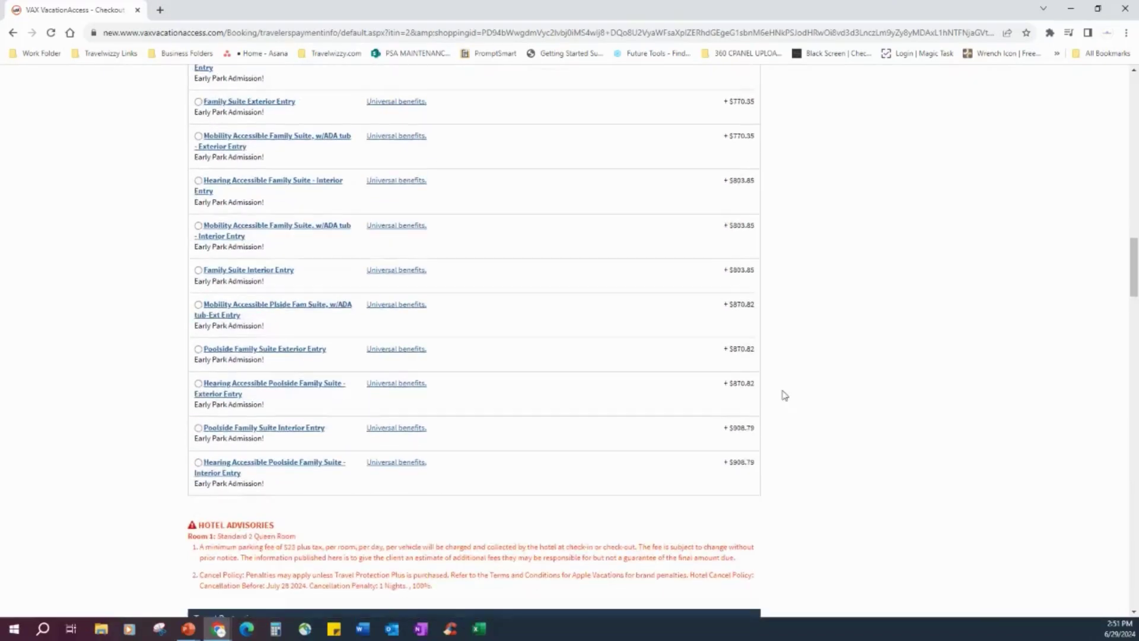
scroll(813, 395, "down", 2)
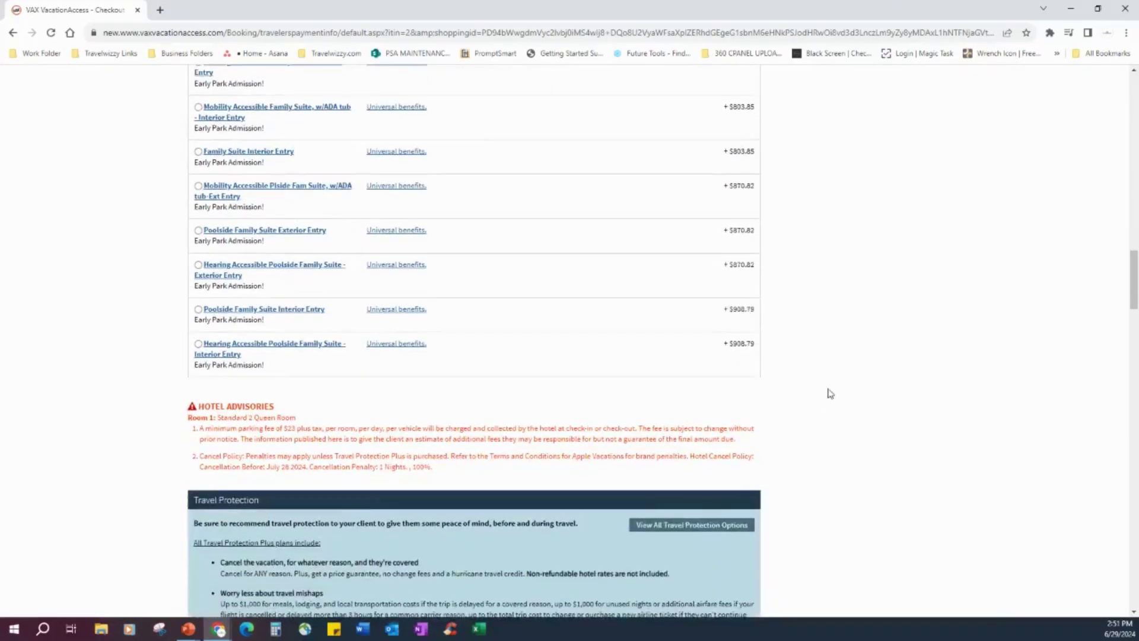
scroll(837, 391, "down", 6)
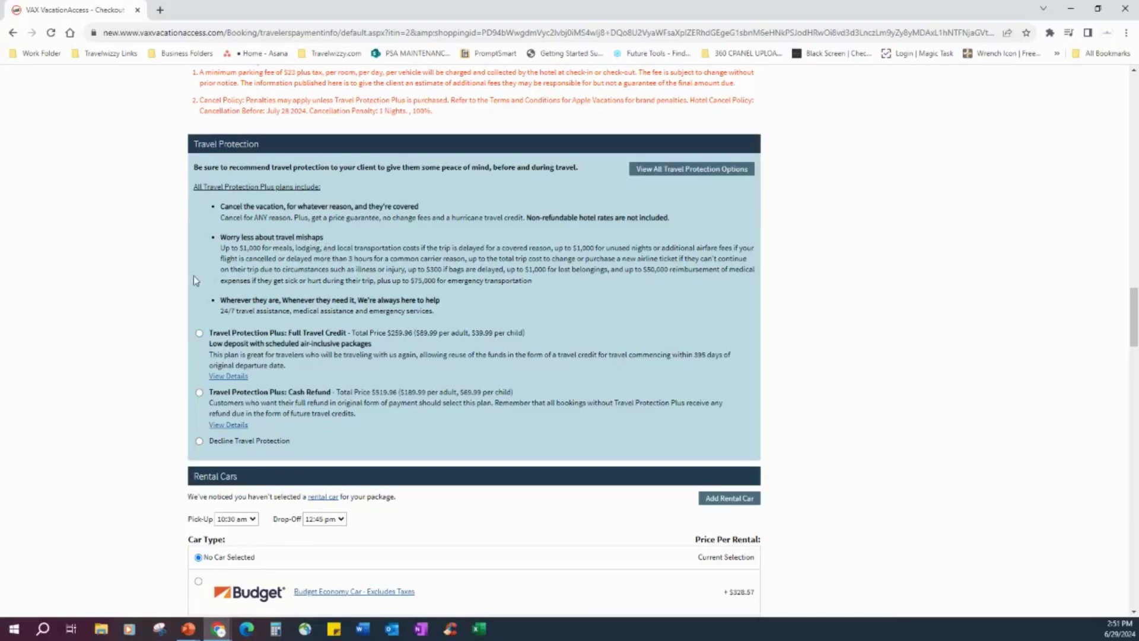
Step: Review the travel mishaps and $1,000 meals and lodging coverage details
left_click_drag(243, 237, 364, 270)
left_click(346, 300)
left_click_drag(256, 247, 700, 261)
left_click(683, 326)
Step: Compare rental cars and add the Avis Economy Car (+$342.86), raising the total to $2,691.18
scroll(726, 463, "down", 3)
scroll(830, 426, "down", 3)
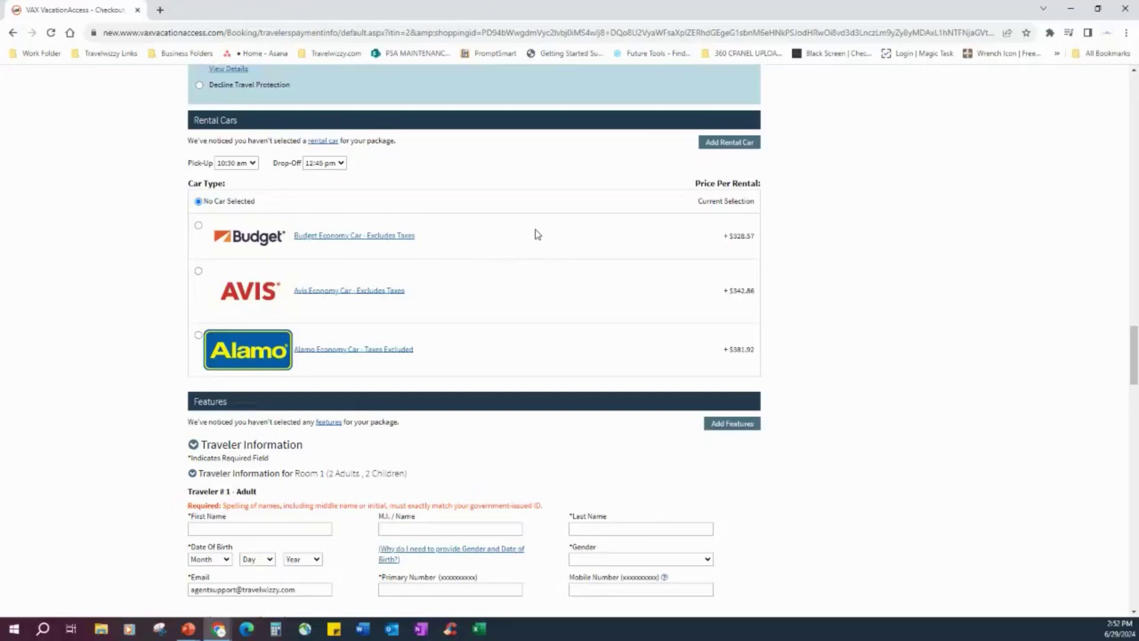
left_click_drag(728, 236, 836, 250)
left_click(834, 252)
scroll(825, 254, "down", 4)
scroll(735, 285, "up", 4)
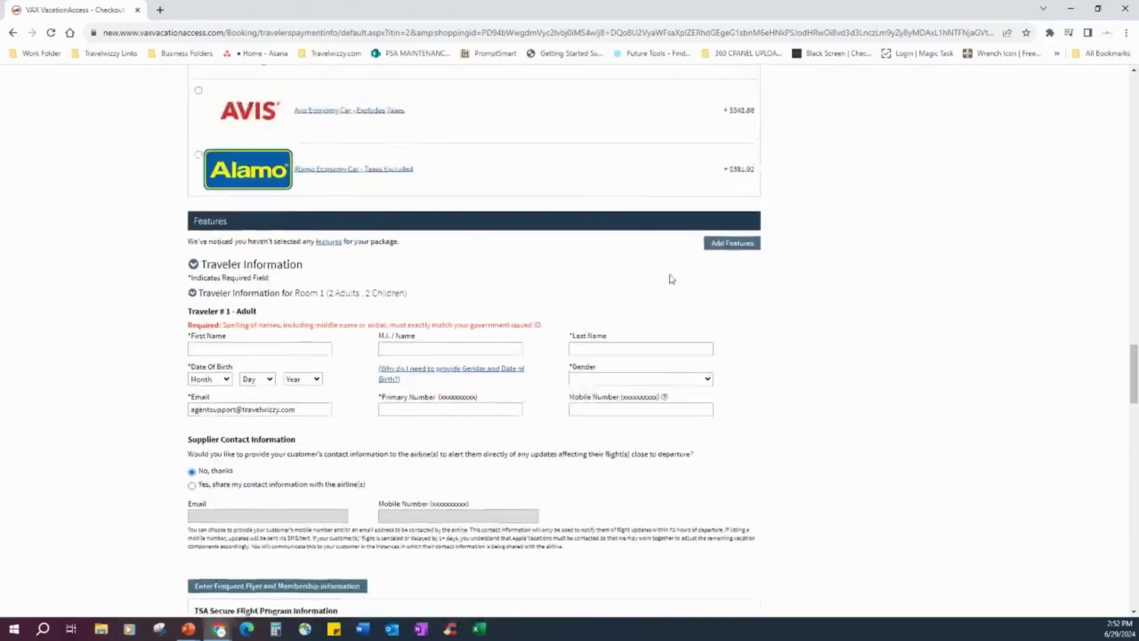
left_click(198, 271)
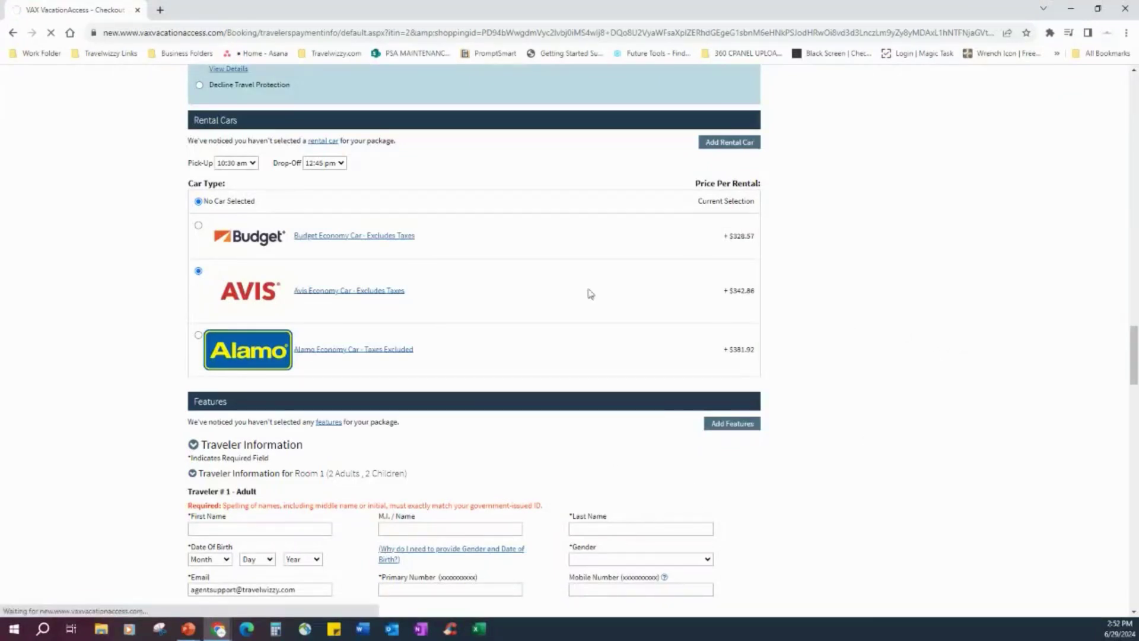
scroll(892, 365, "down", 3)
scroll(893, 369, "down", 5)
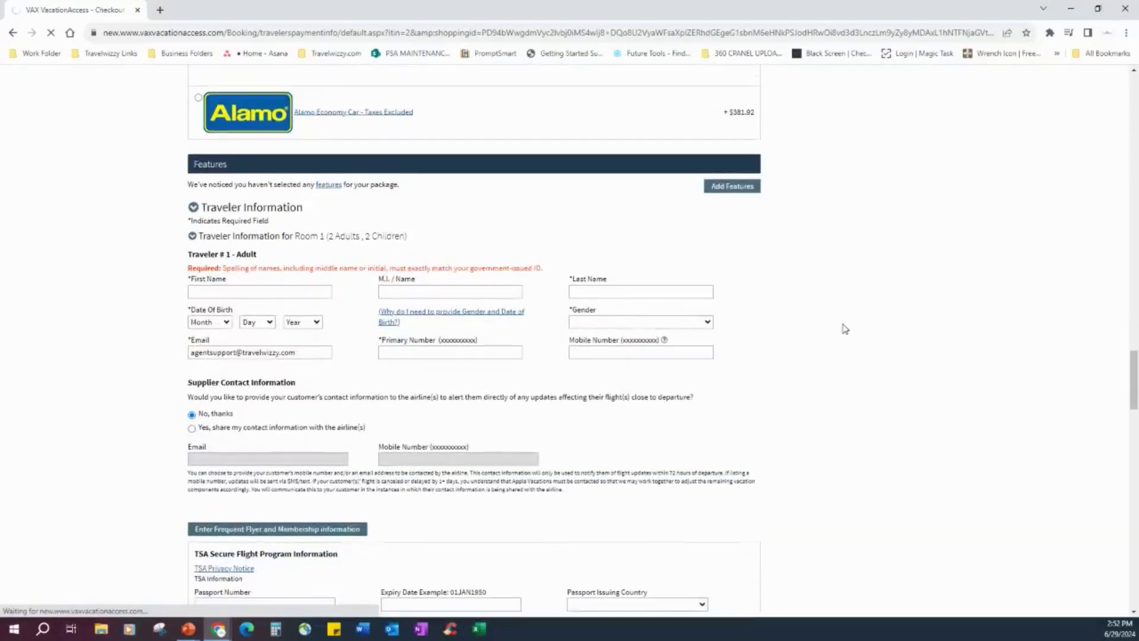
scroll(222, 283, "up", 2)
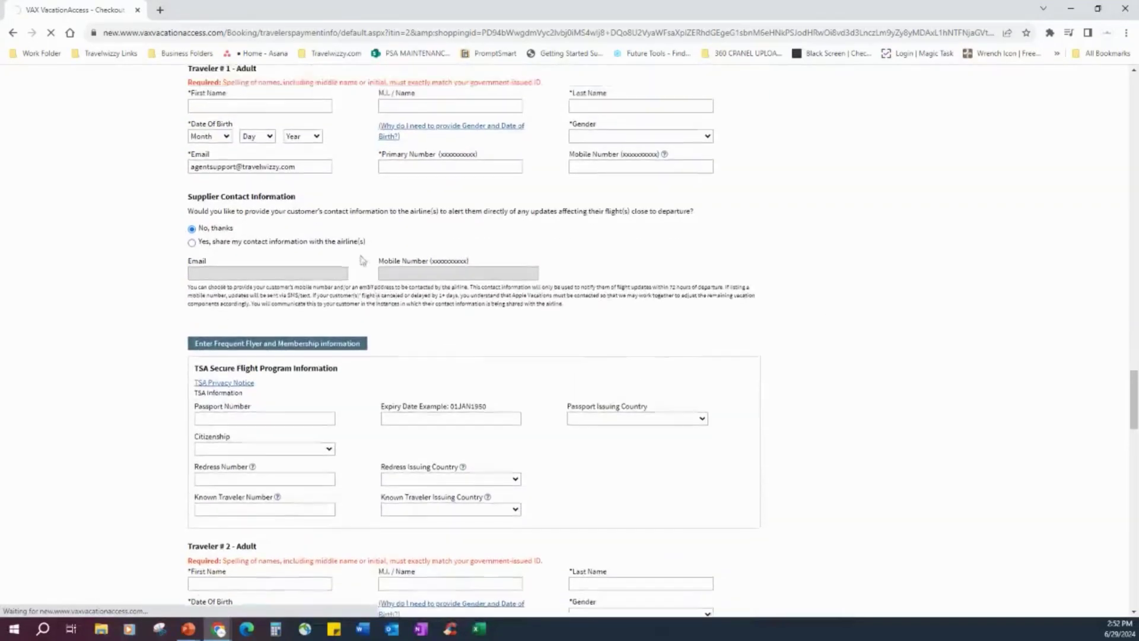
scroll(214, 237, "down", 4)
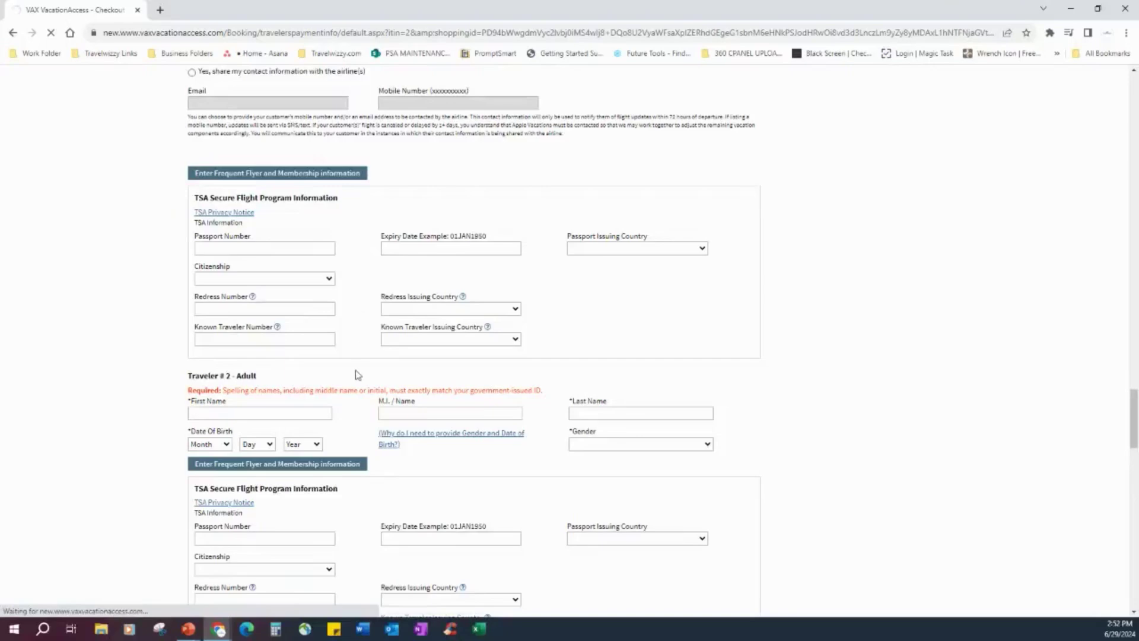
scroll(356, 370, "down", 2)
scroll(326, 243, "up", 15)
scroll(445, 312, "down", 4)
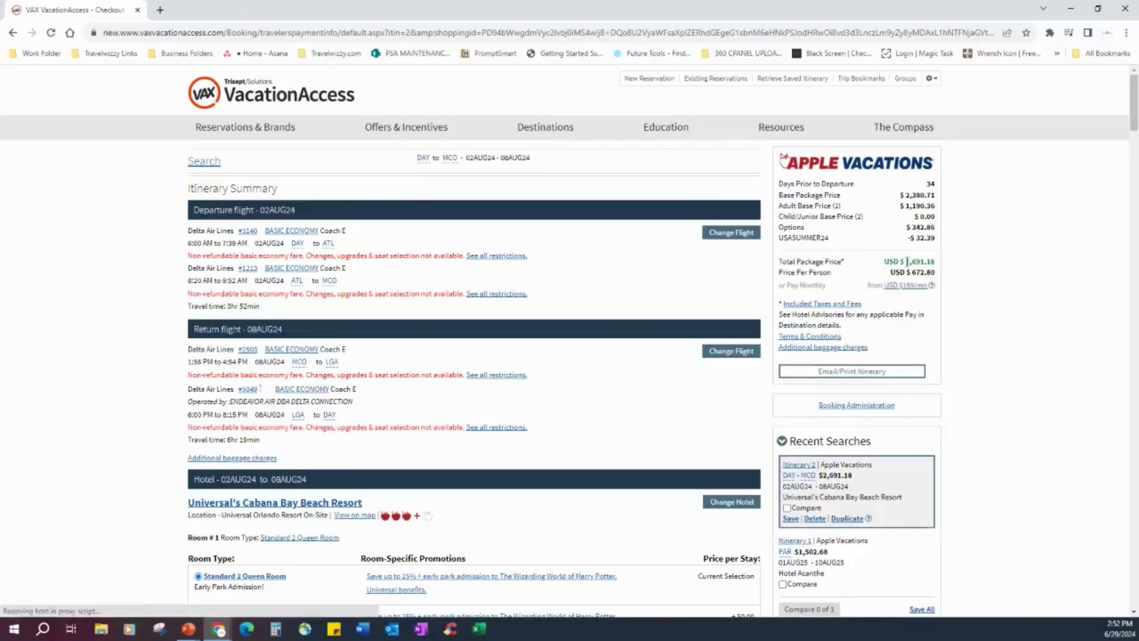
Step: Check the $2,691.18 total, then find the $1,591.84 deposit due 29JUN24 under Payment Information
left_click_drag(906, 262, 948, 270)
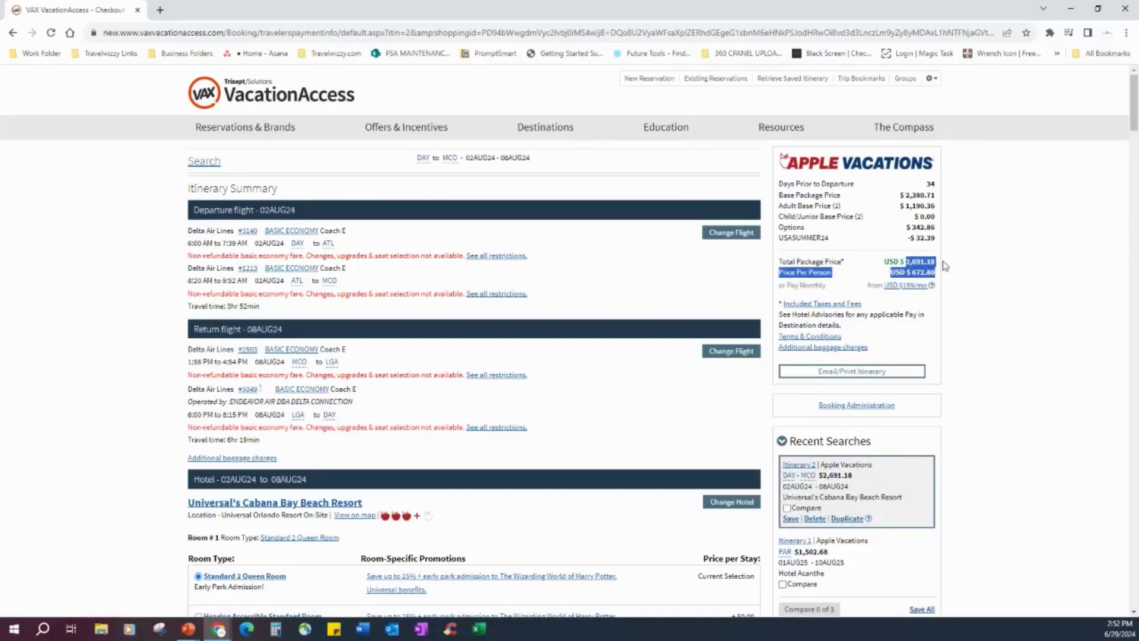
left_click(1028, 275)
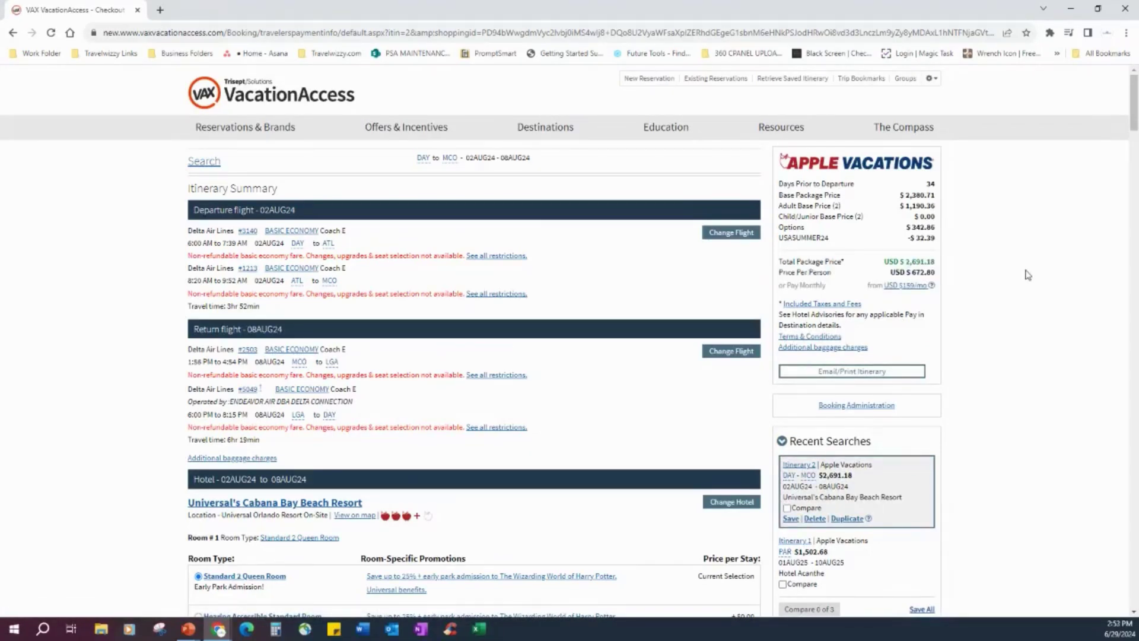
scroll(1028, 275, "down", 1)
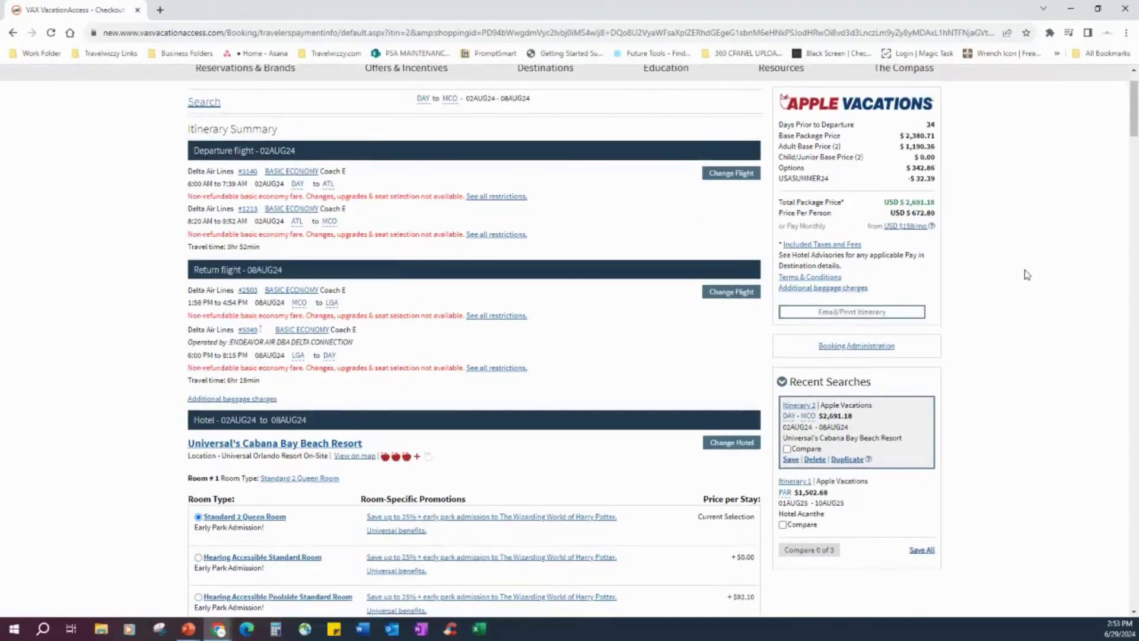
scroll(1027, 275, "down", 6)
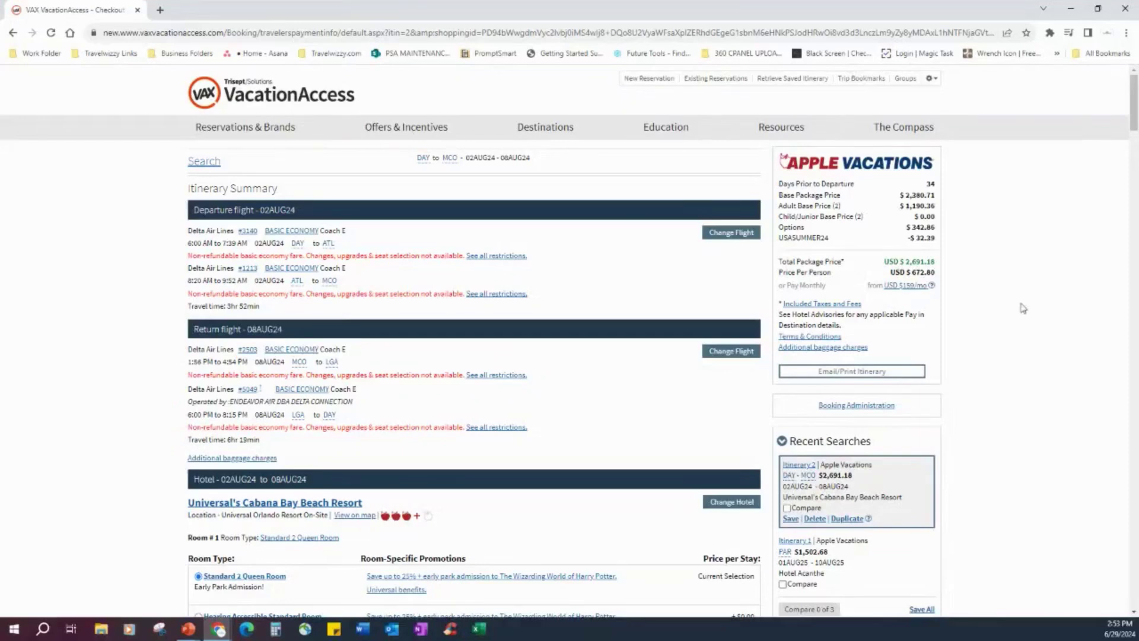
scroll(1023, 308, "down", 15)
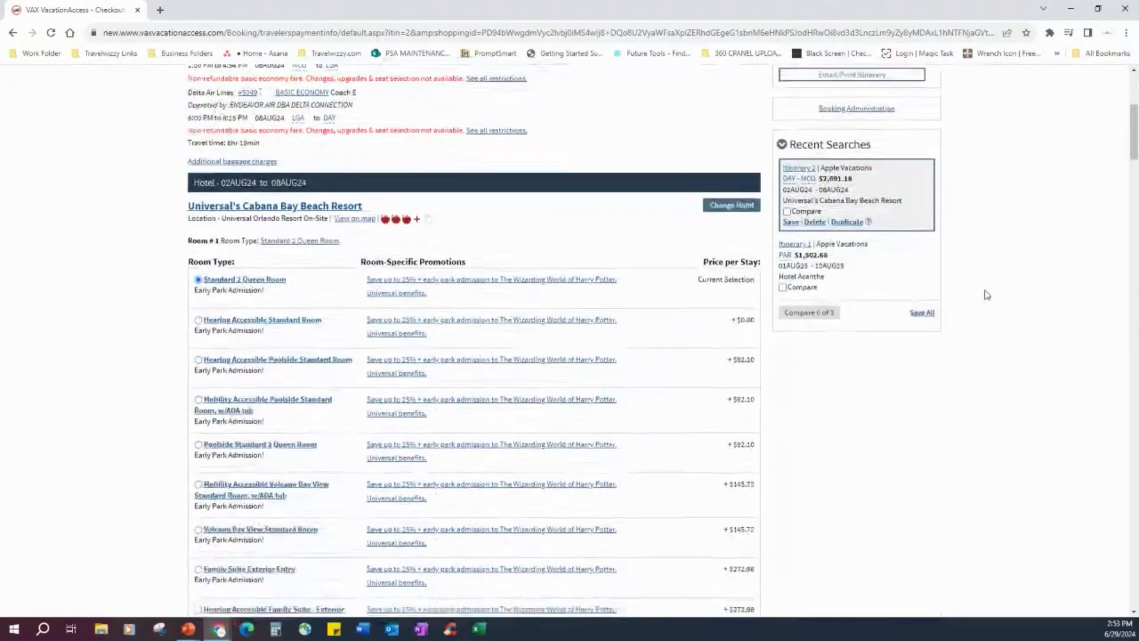
scroll(950, 310, "down", 15)
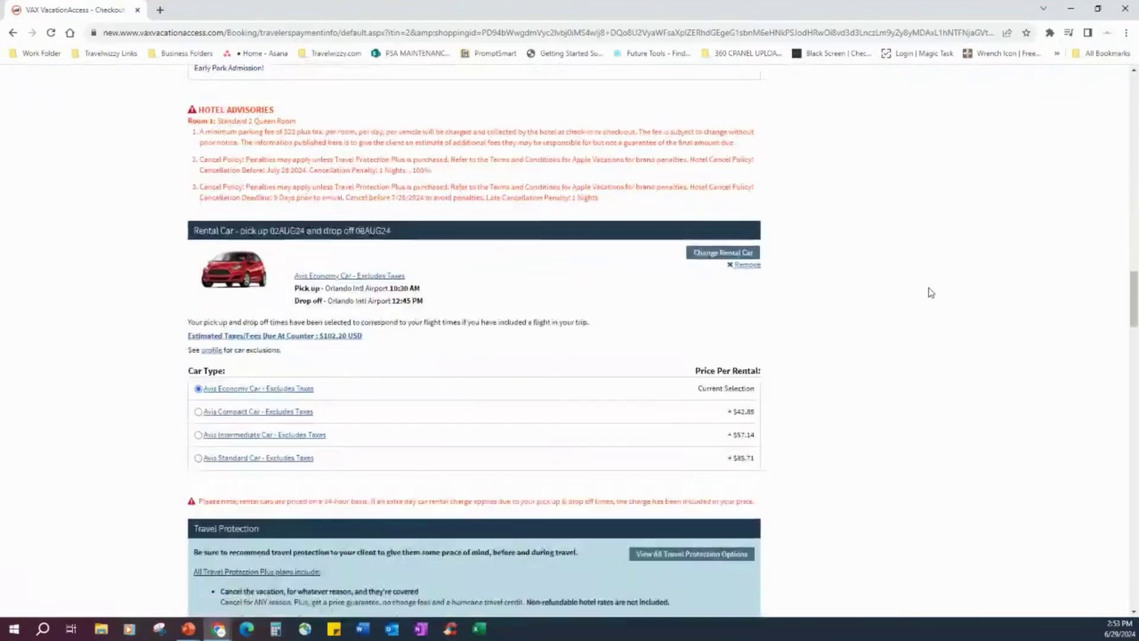
scroll(932, 290, "down", 15)
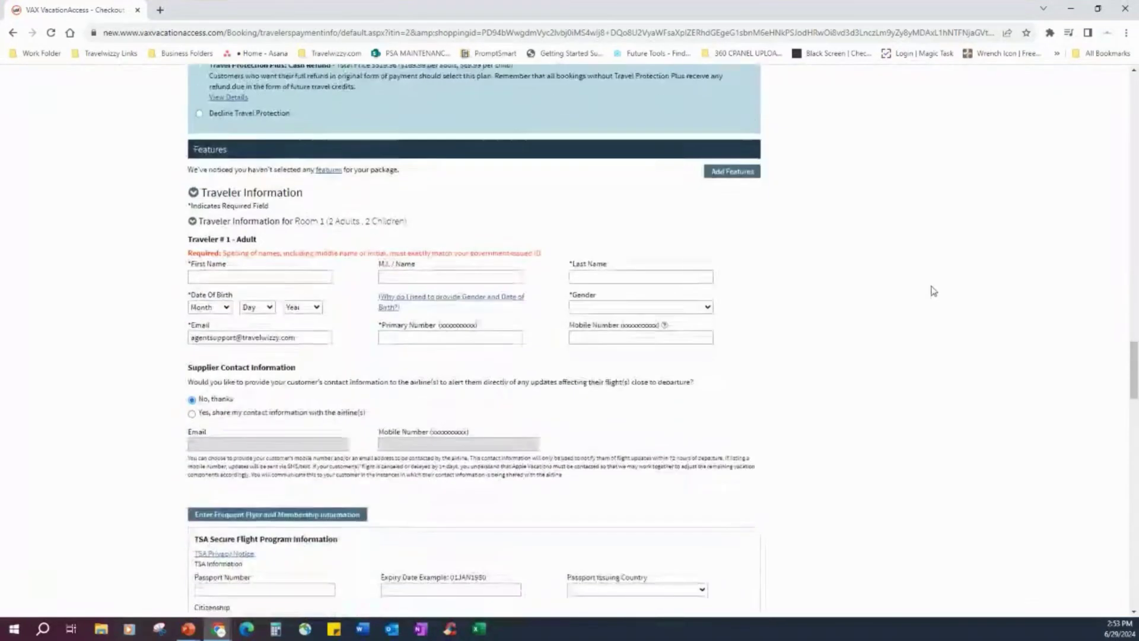
scroll(932, 290, "down", 20)
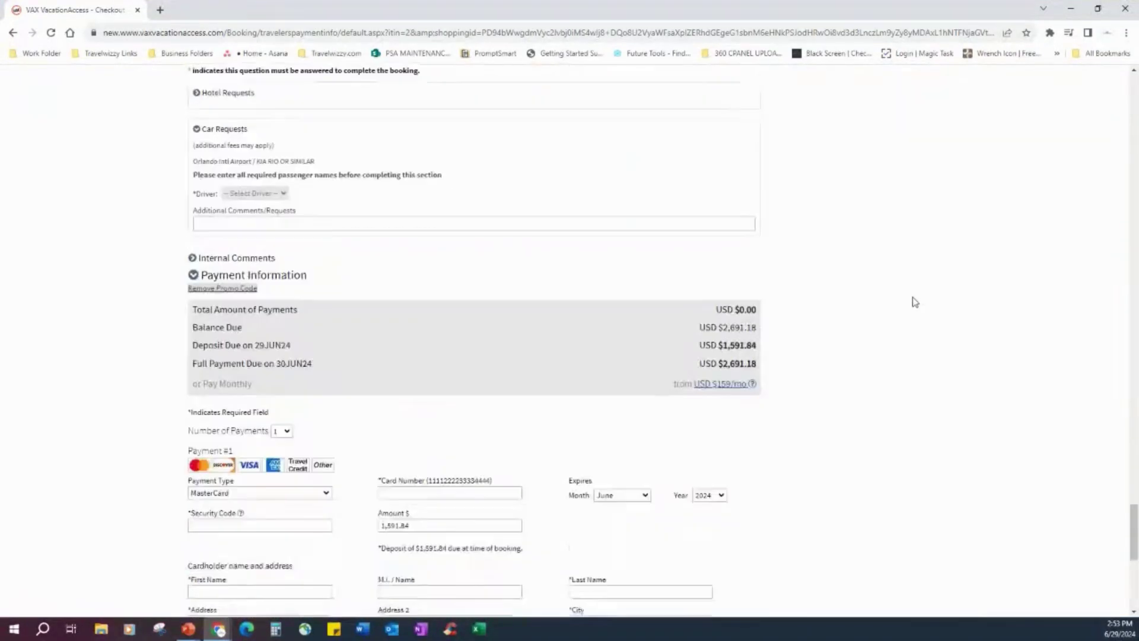
scroll(914, 303, "down", 3)
scroll(86, 374, "up", 5)
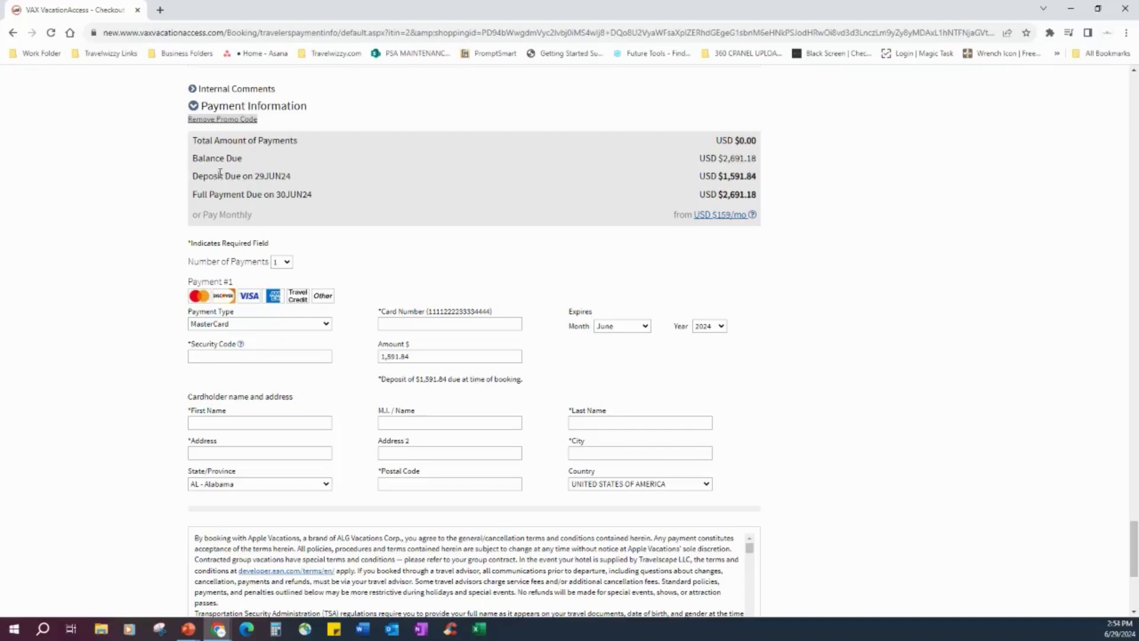
left_click_drag(220, 177, 325, 184)
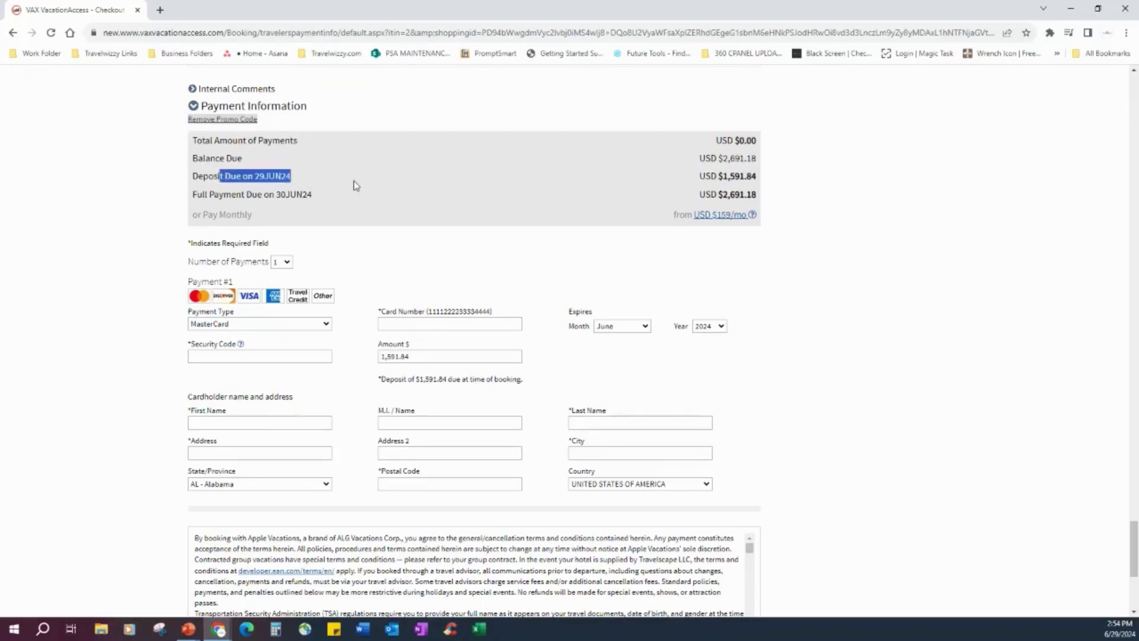
left_click_drag(718, 175, 753, 172)
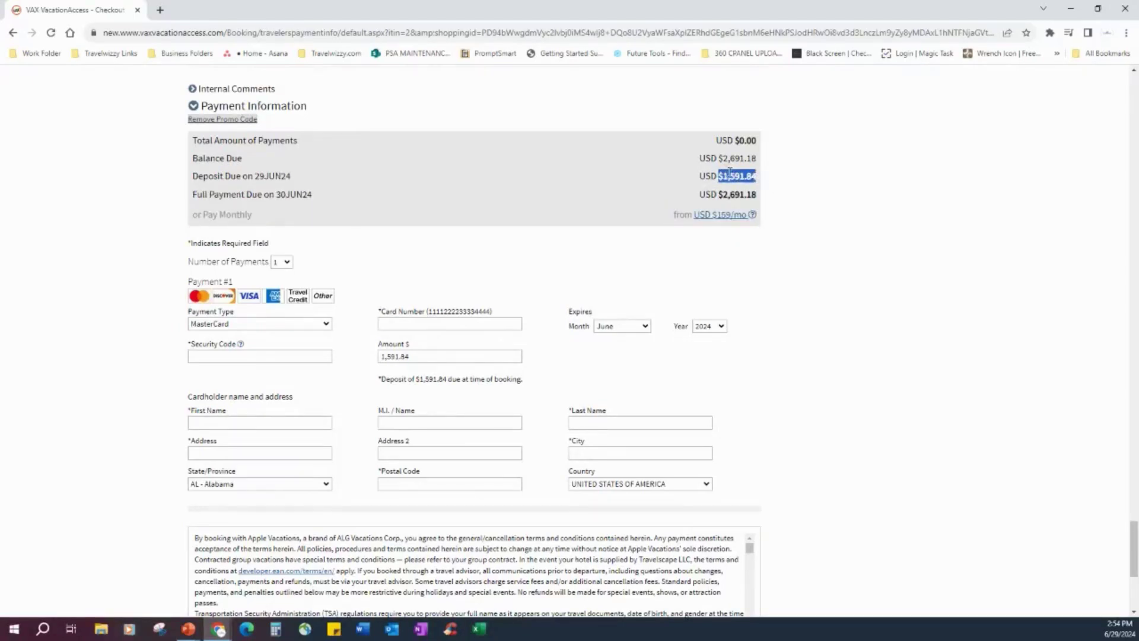
left_click_drag(722, 176, 759, 177)
left_click(764, 178)
left_click_drag(202, 194, 384, 201)
left_click(295, 211)
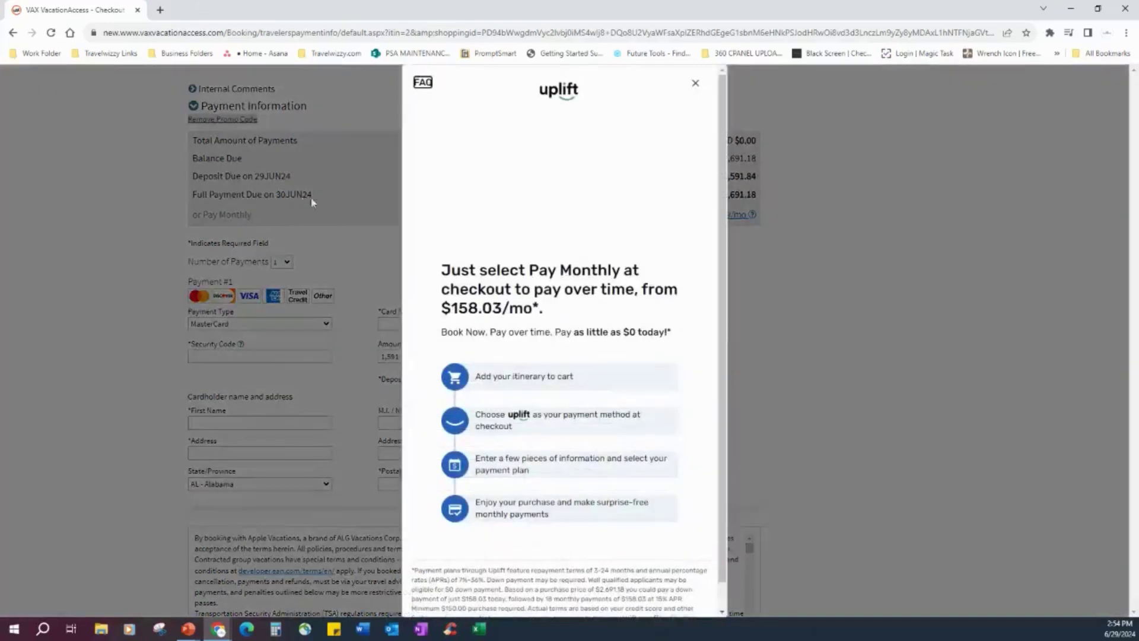
left_click(690, 89)
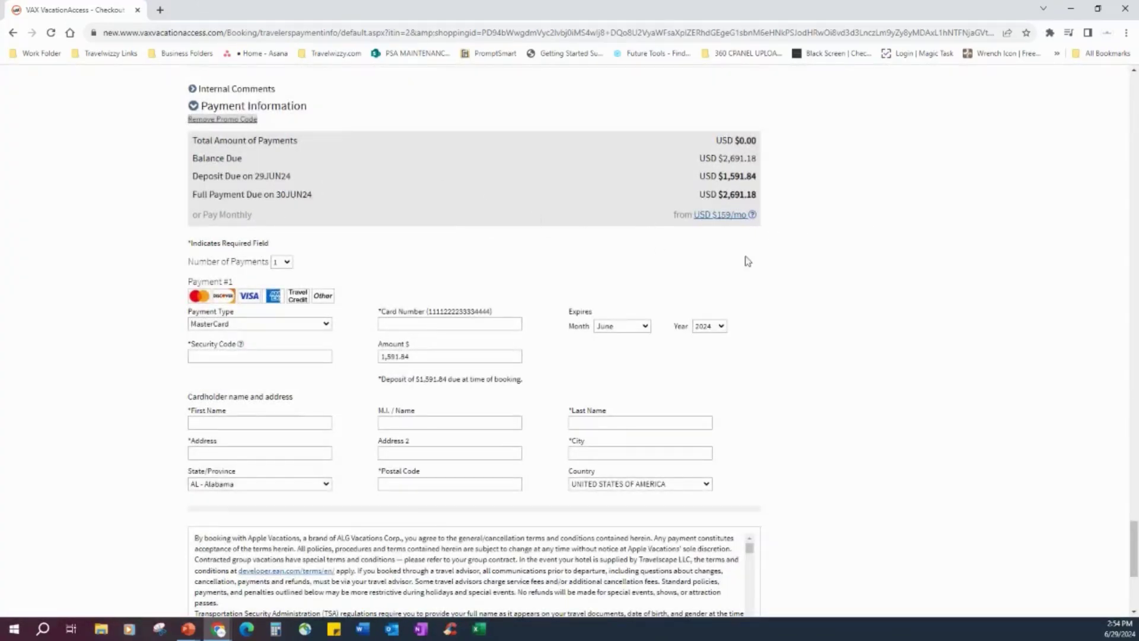
left_click(747, 219)
scroll(605, 277, "down", 1)
scroll(608, 276, "up", 1)
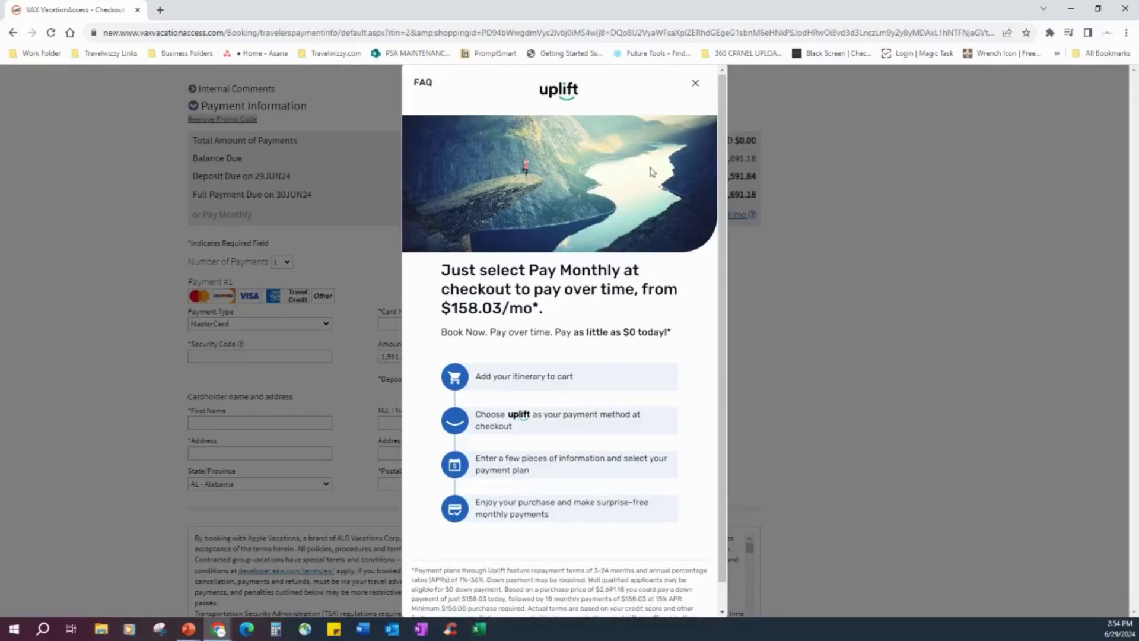
left_click(694, 85)
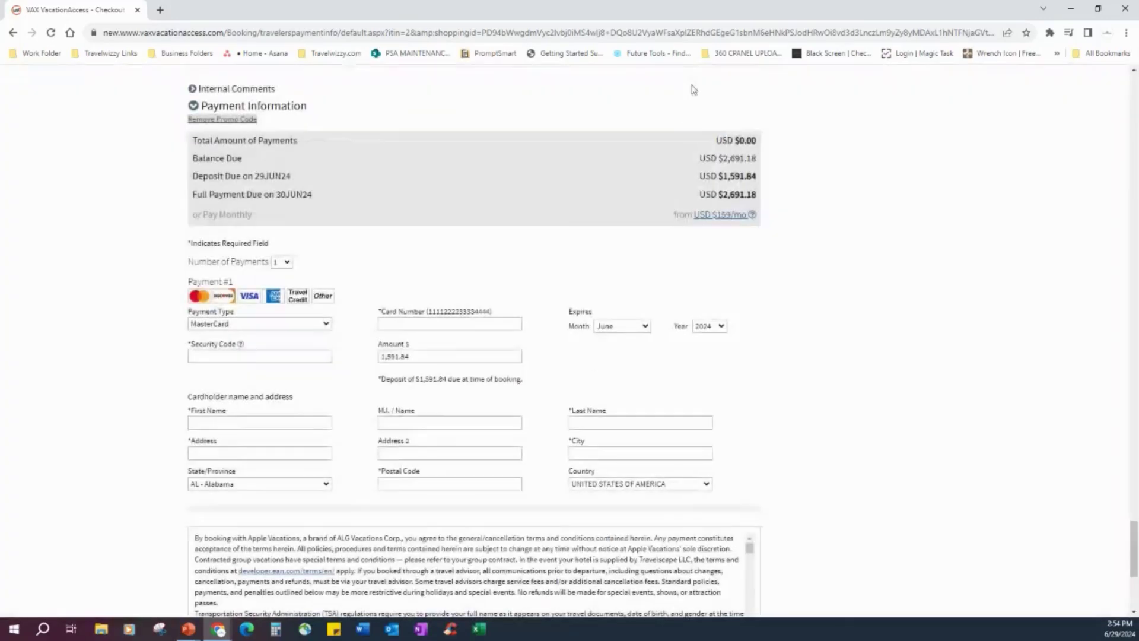
Step: Scroll back up to the Itinerary Summary showing flights, hotel and the Apple Vacations price panel
scroll(762, 332, "down", 2)
scroll(793, 322, "up", 3)
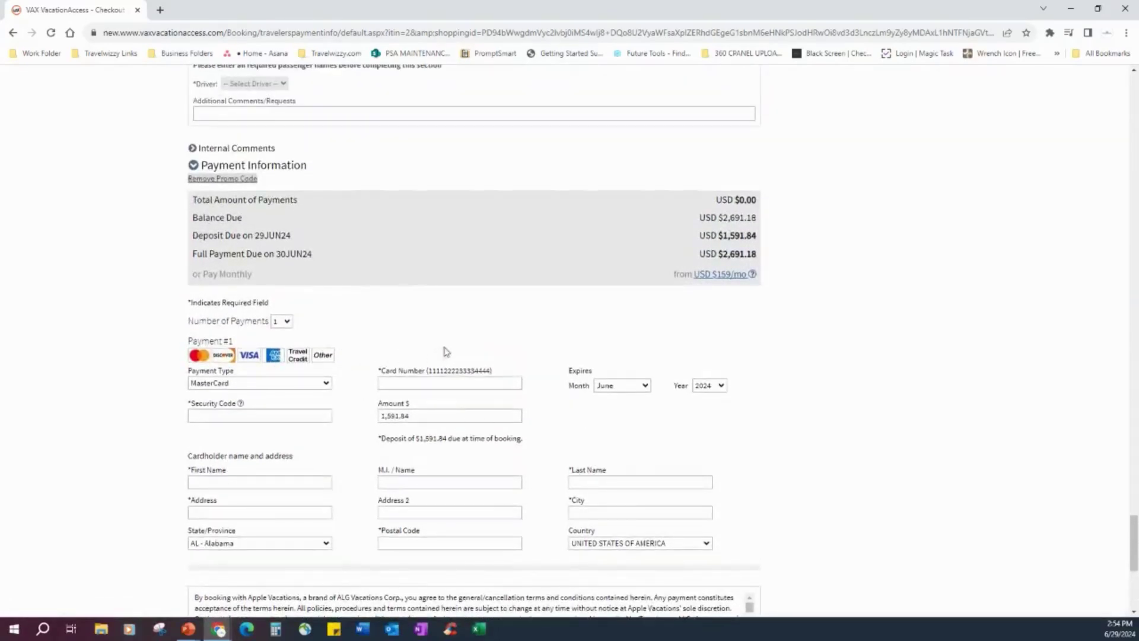
scroll(838, 320, "up", 3)
scroll(825, 344, "up", 12)
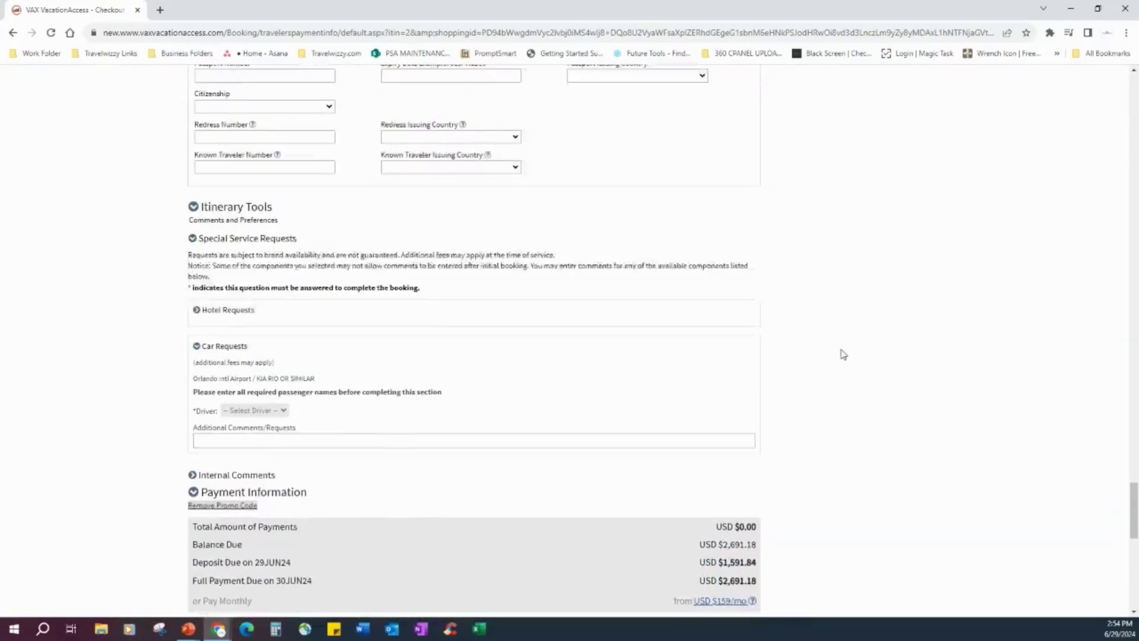
scroll(818, 353, "up", 15)
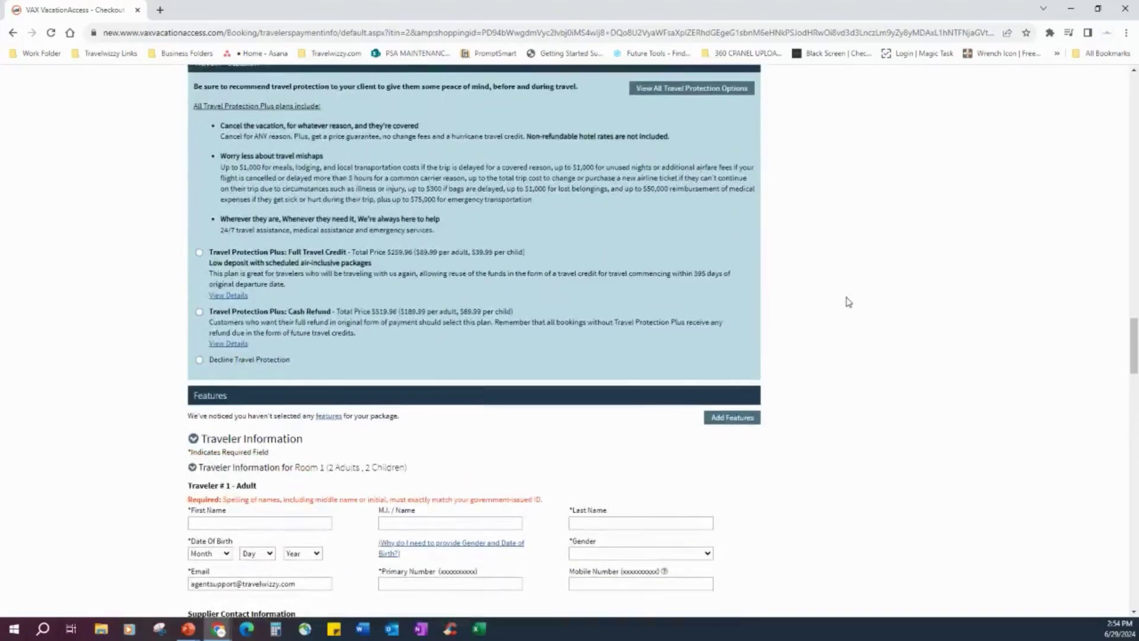
scroll(819, 293, "up", 5)
scroll(572, 350, "up", 5)
scroll(669, 338, "down", 4)
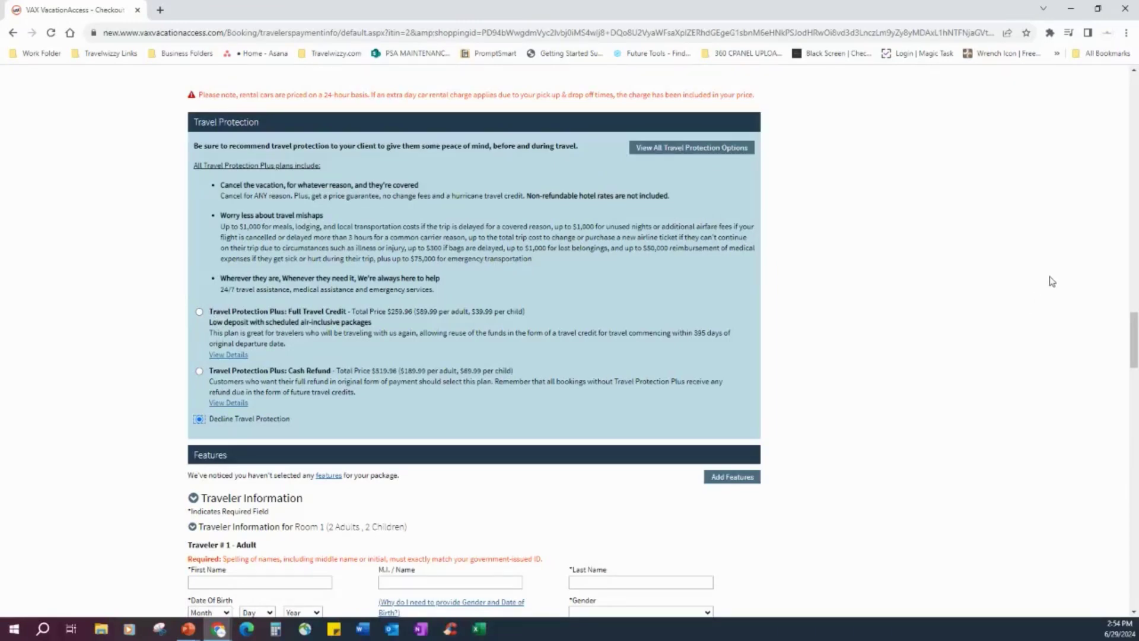
scroll(830, 361, "up", 7)
scroll(830, 361, "up", 15)
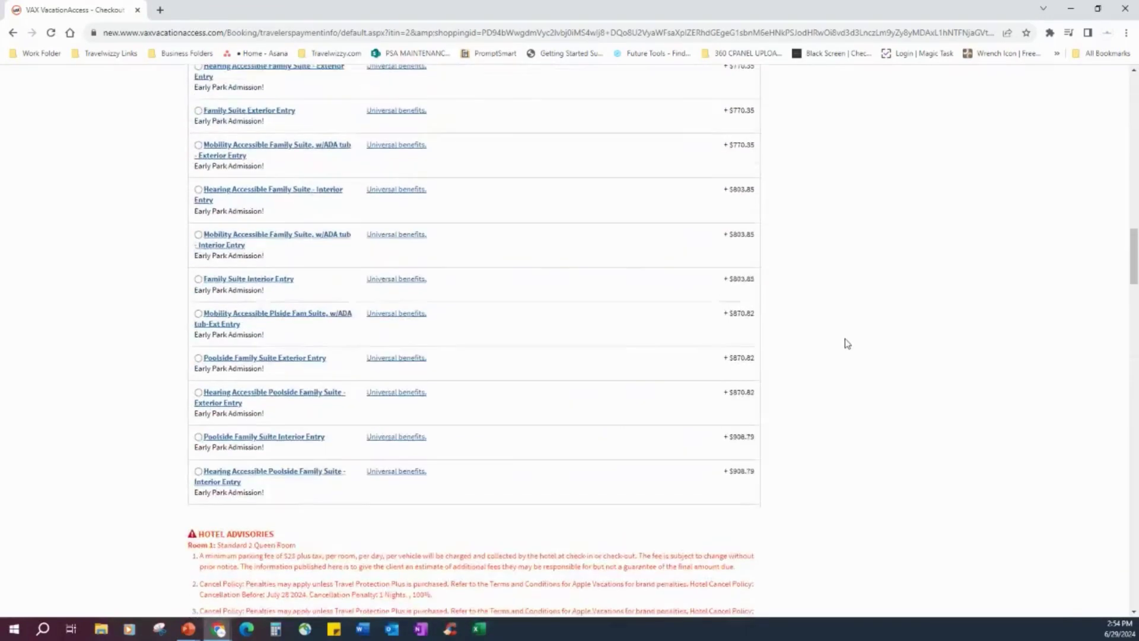
scroll(845, 341, "up", 12)
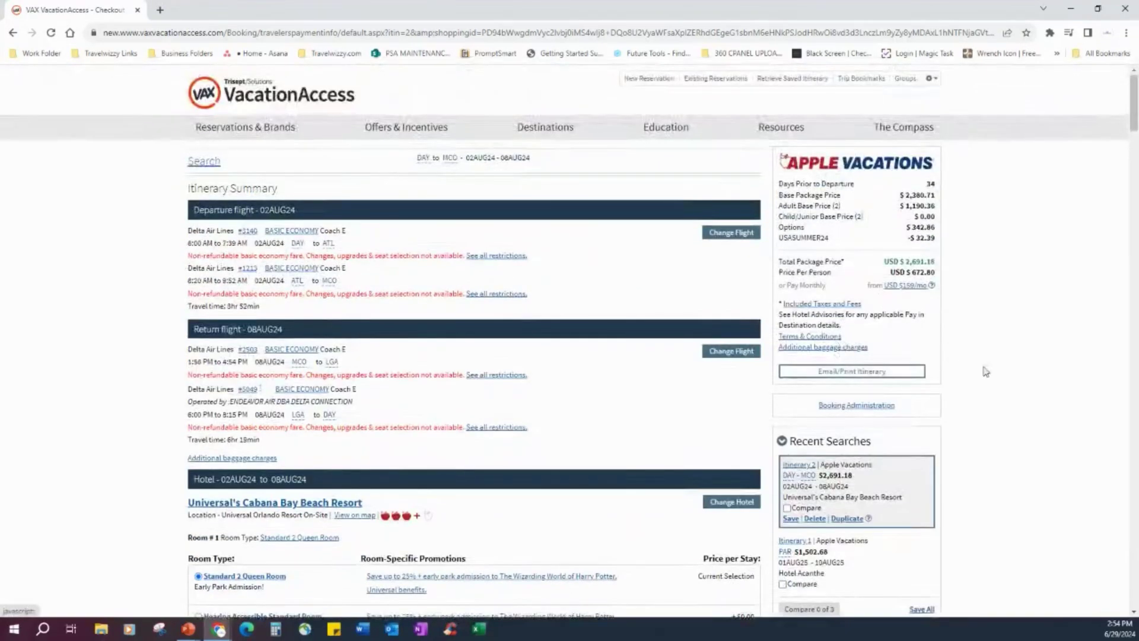
scroll(890, 356, "down", 2)
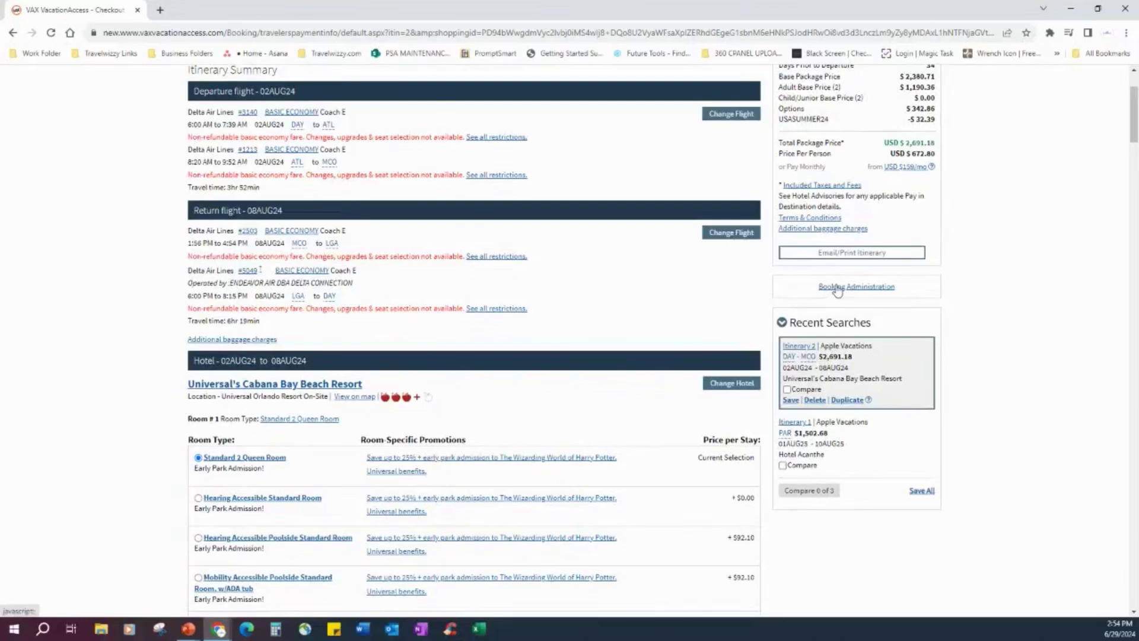
Step: In Booking Administration, set a $50 added commission on the $107.88 base
left_click(877, 287)
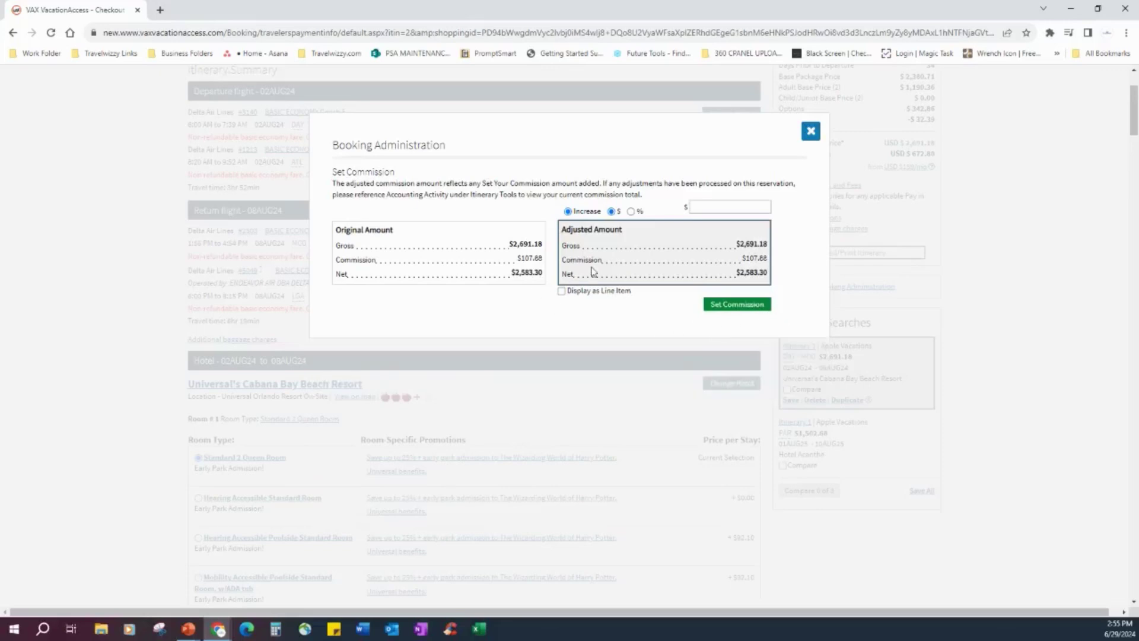
left_click_drag(524, 257, 563, 245)
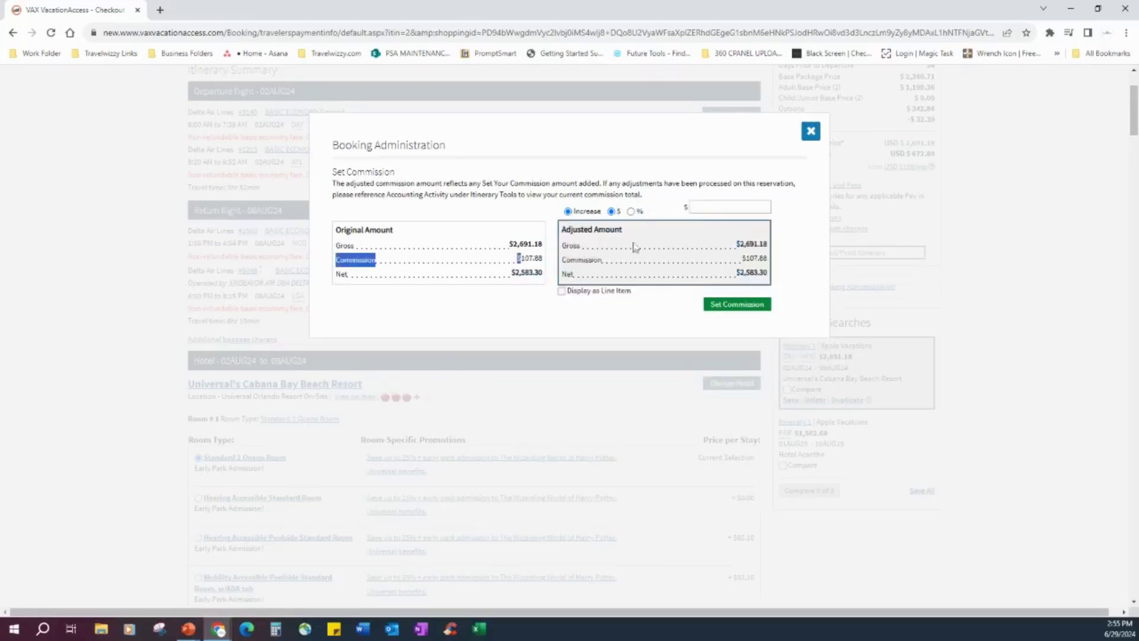
left_click(758, 247)
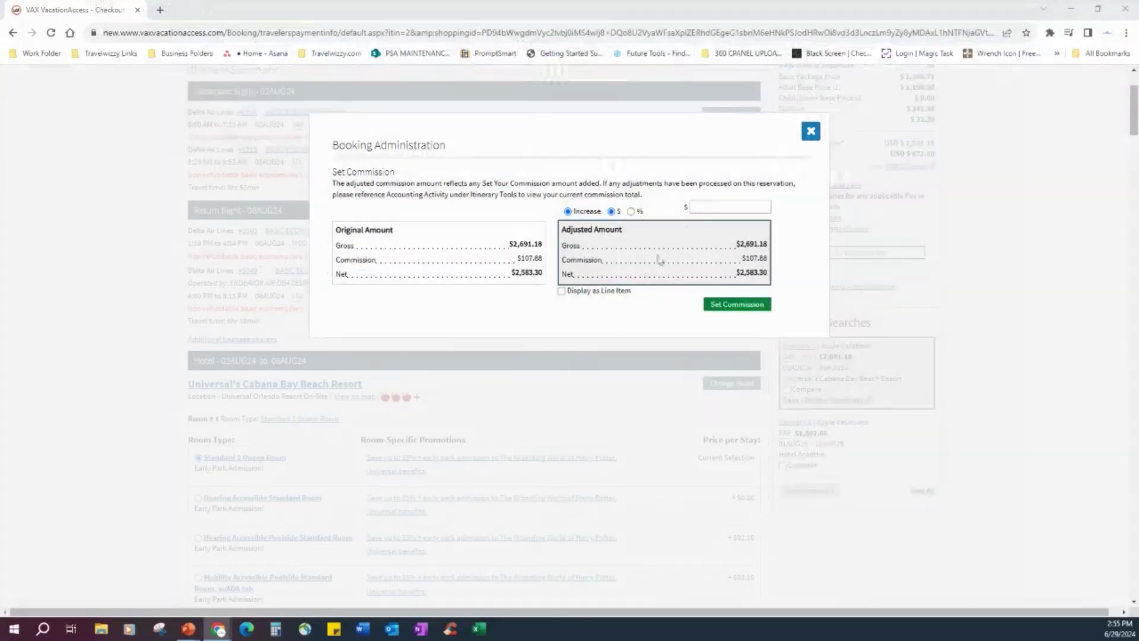
left_click(718, 207)
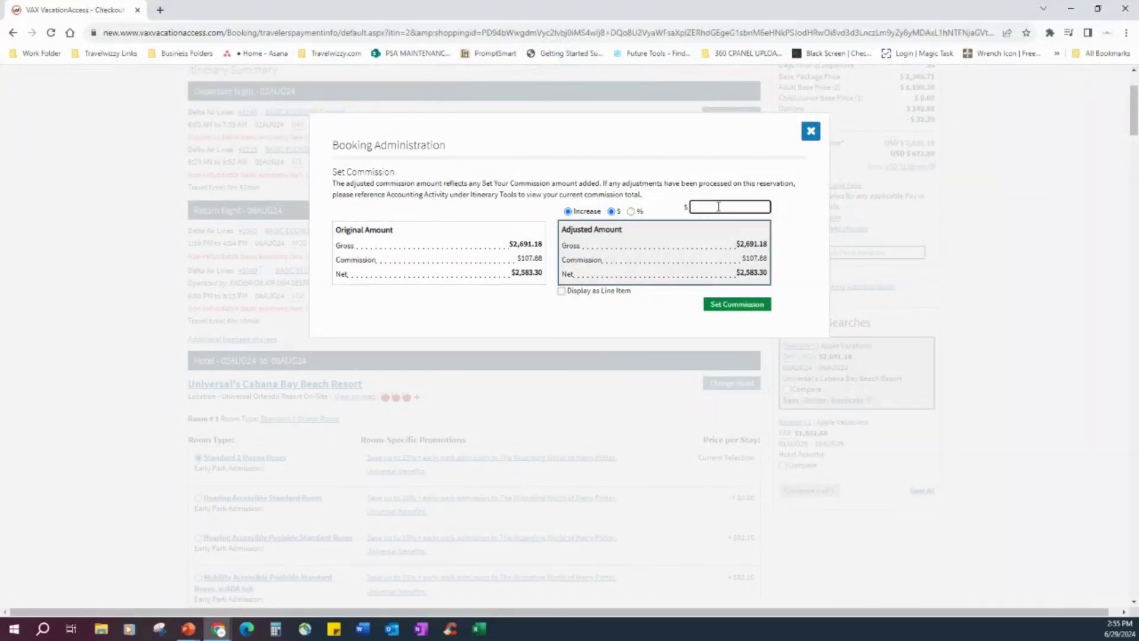
type("50")
left_click(733, 306)
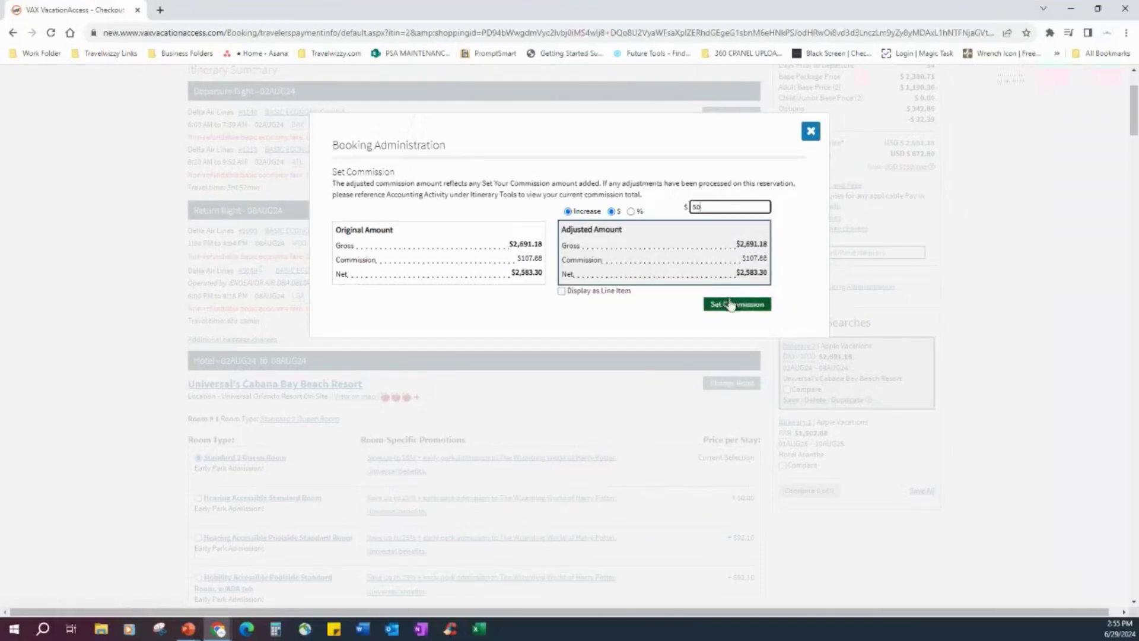
Step: Check the $152.88 adjusted commission, reset the added amount to 0, and close the window
left_click_drag(741, 258, 766, 257)
left_click(766, 257)
double_click(766, 258)
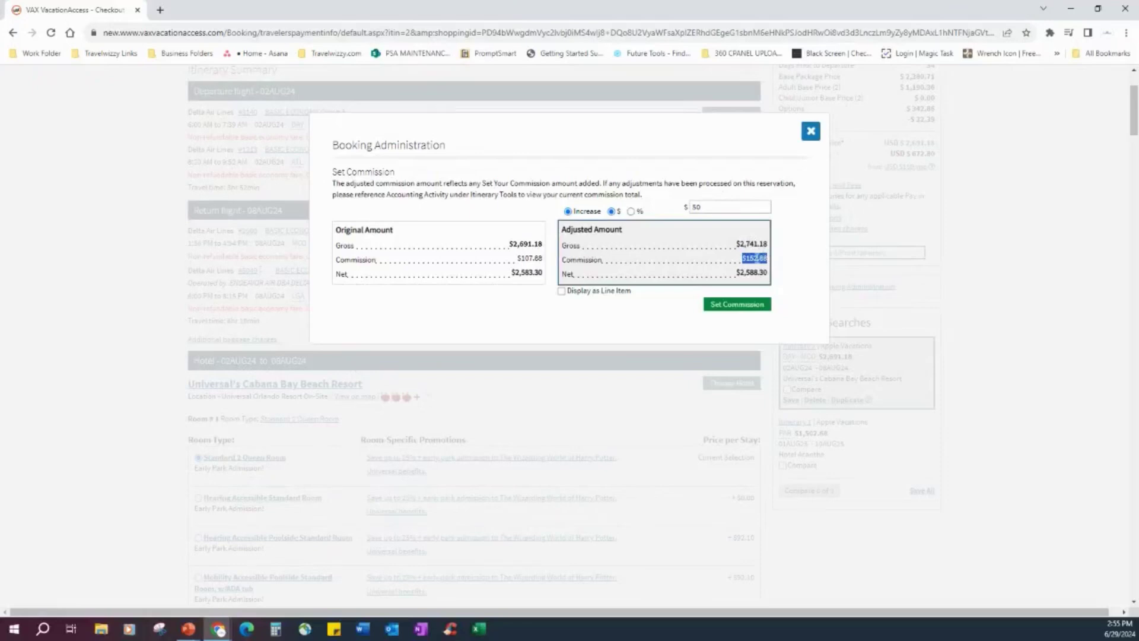
left_click_drag(703, 207, 651, 200)
type("0")
left_click(719, 307)
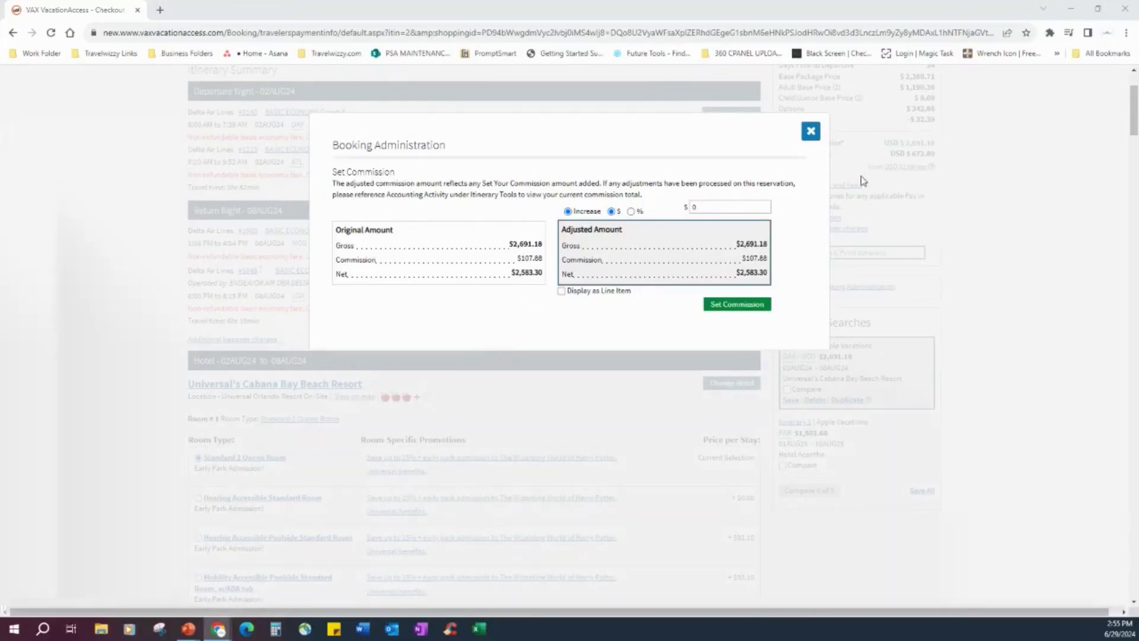
left_click(810, 131)
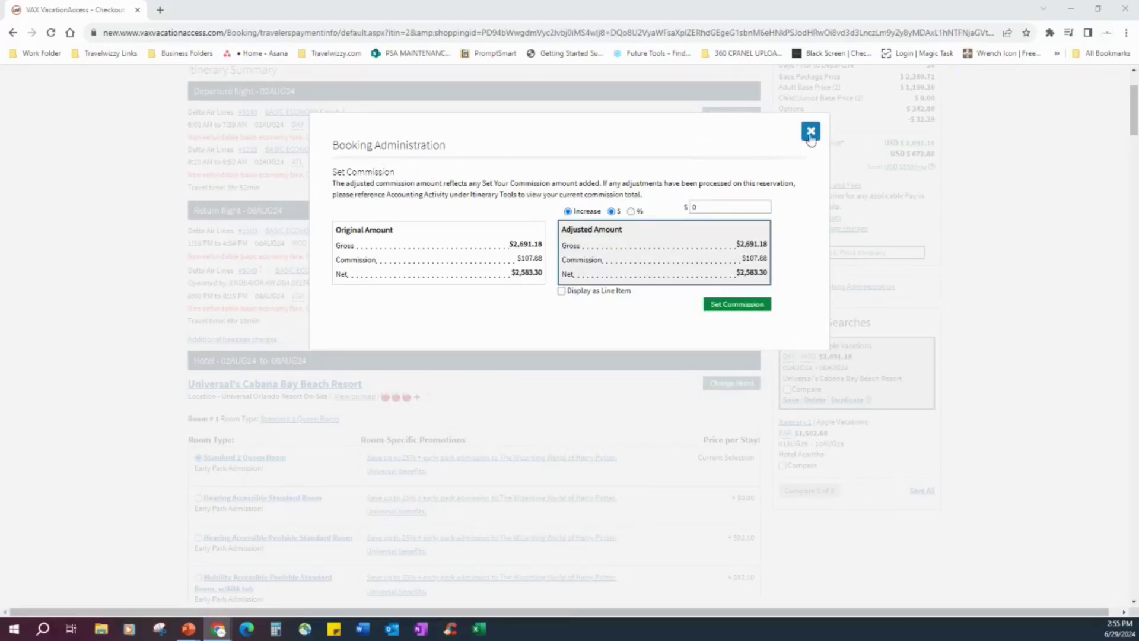
Step: Close Booking Administration and open the Email/Print Itinerary form from the price panel
left_click(806, 137)
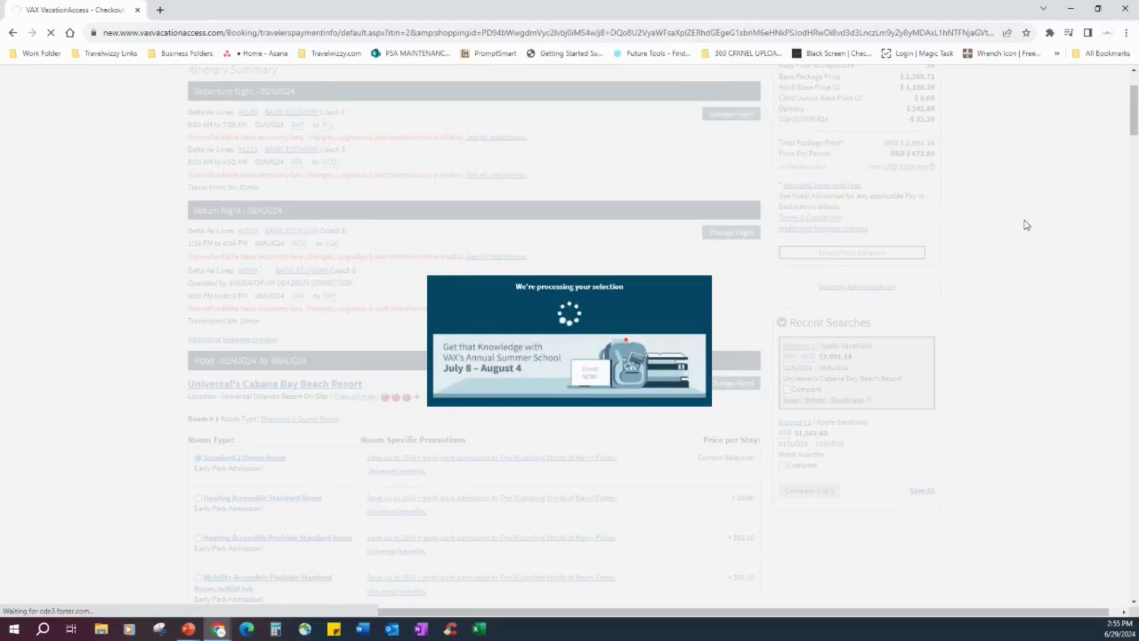
scroll(1005, 296, "up", 2)
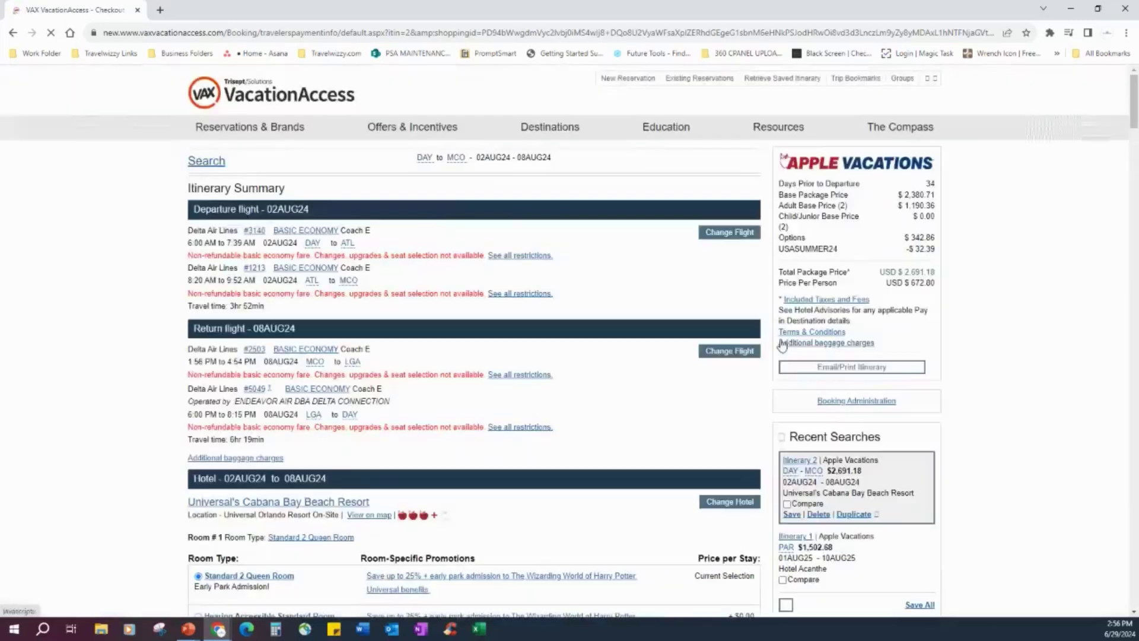
scroll(919, 376, "down", 1)
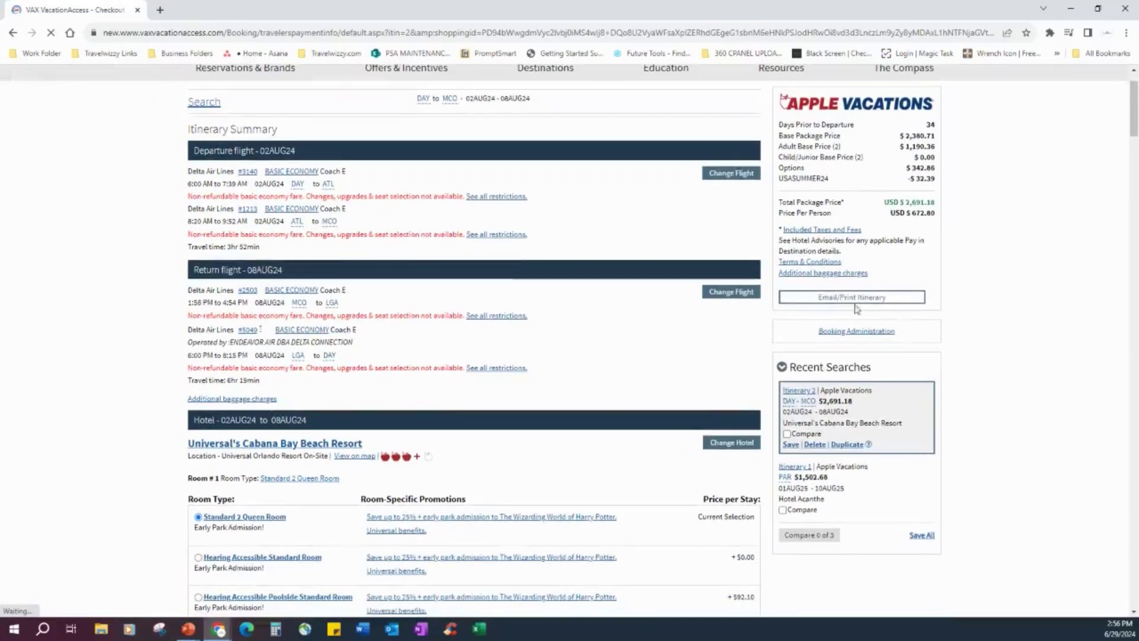
left_click(854, 303)
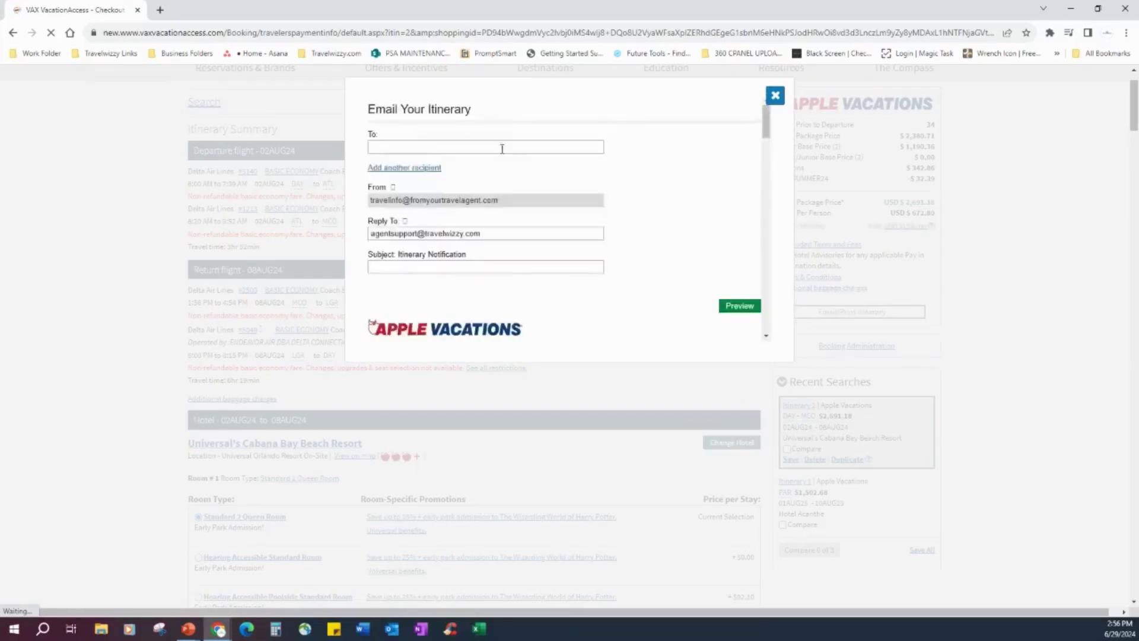
Step: Enter the client's e-mail address as recipient and check the Reply To address
left_click(456, 146)
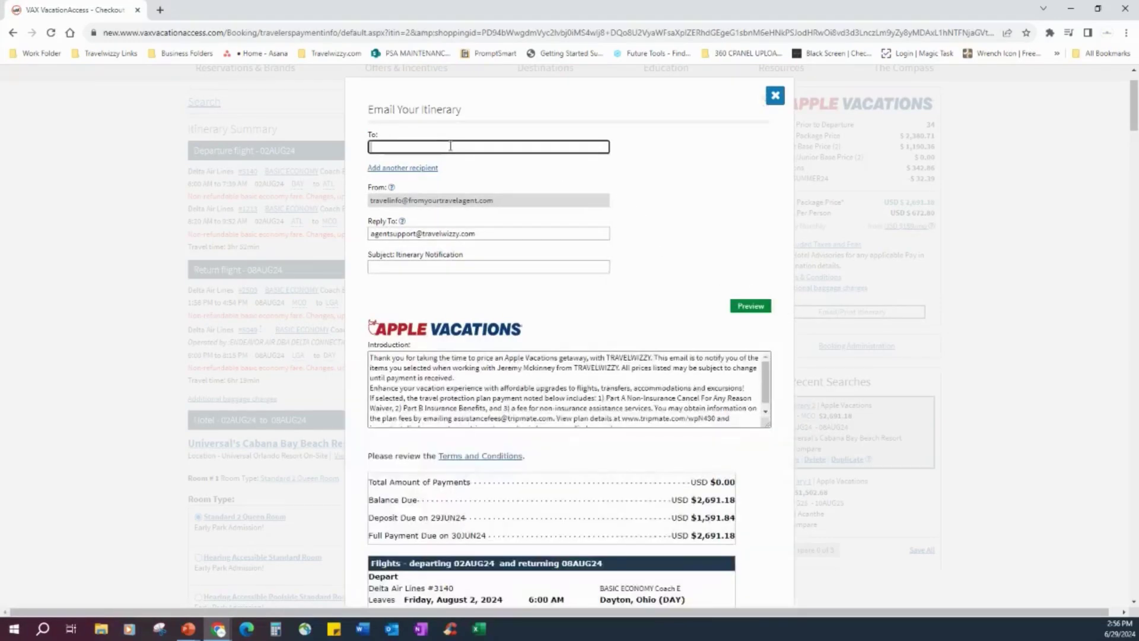
left_click(396, 234)
double_click(396, 233)
left_click(397, 233)
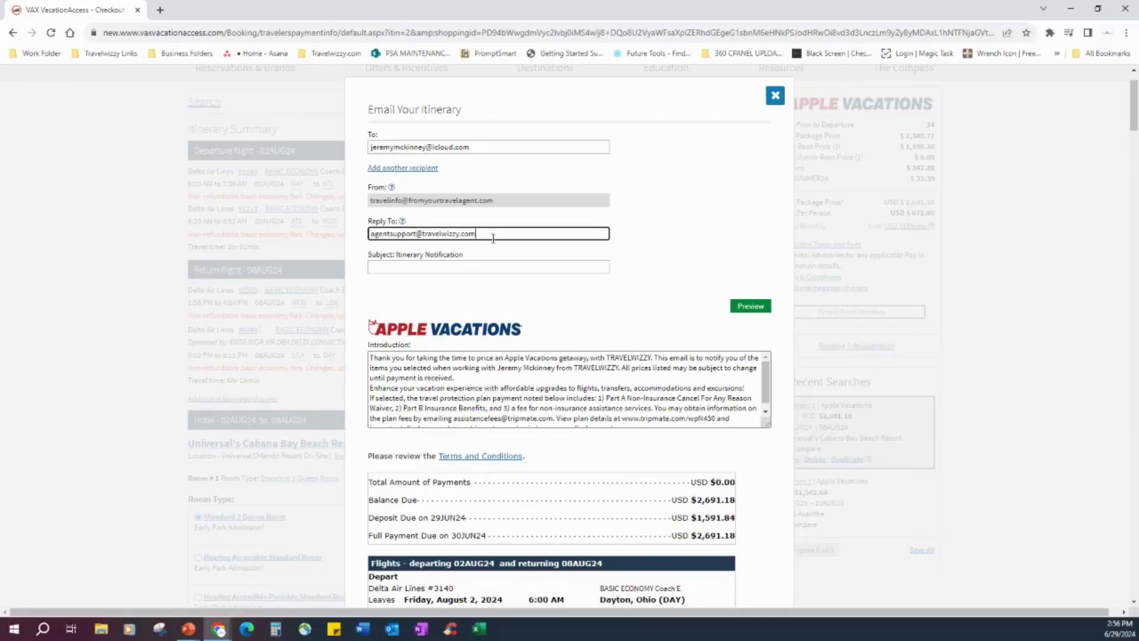
double_click(493, 239)
left_click(446, 249)
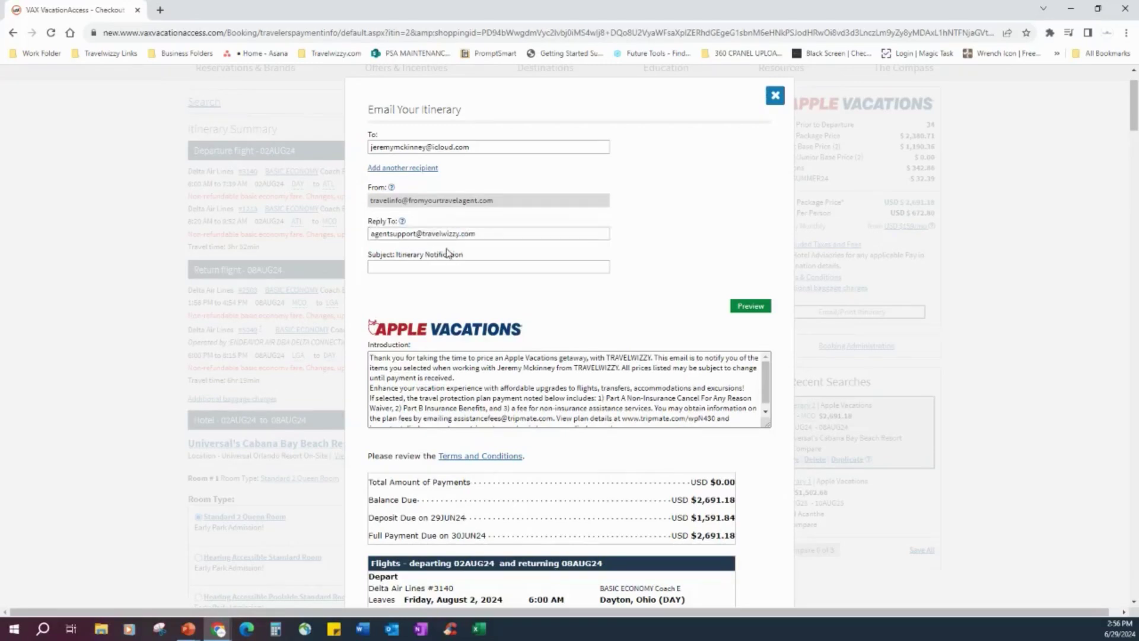
Step: Give the e-mail the subject 'Look at this amazing booking' and preview it
left_click(399, 266)
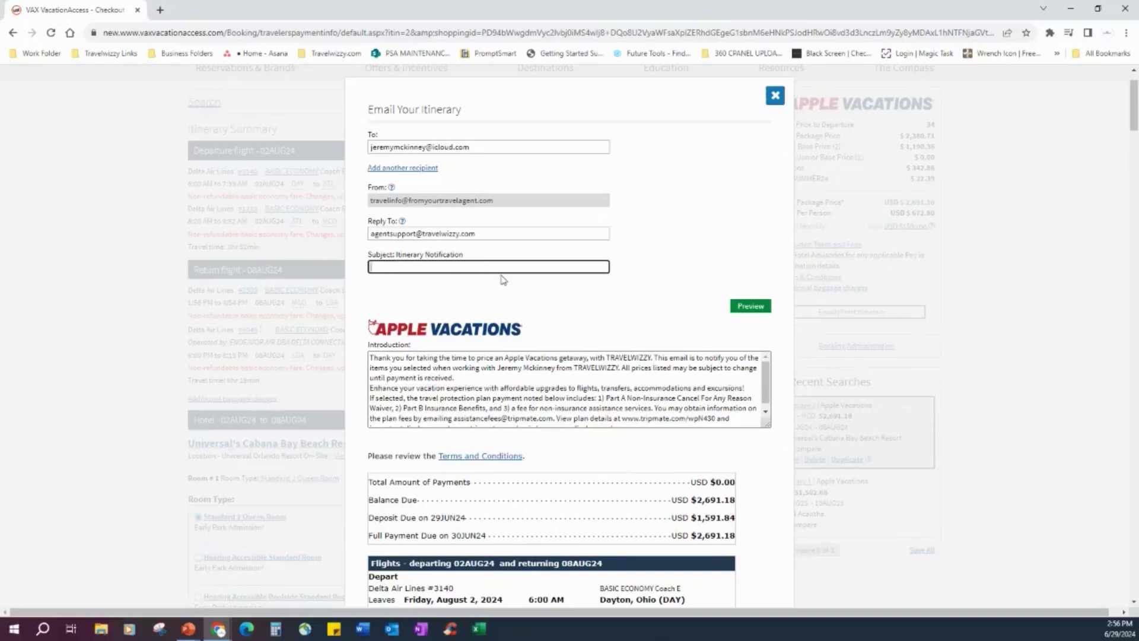
type("Look at this amazing booking")
left_click(761, 307)
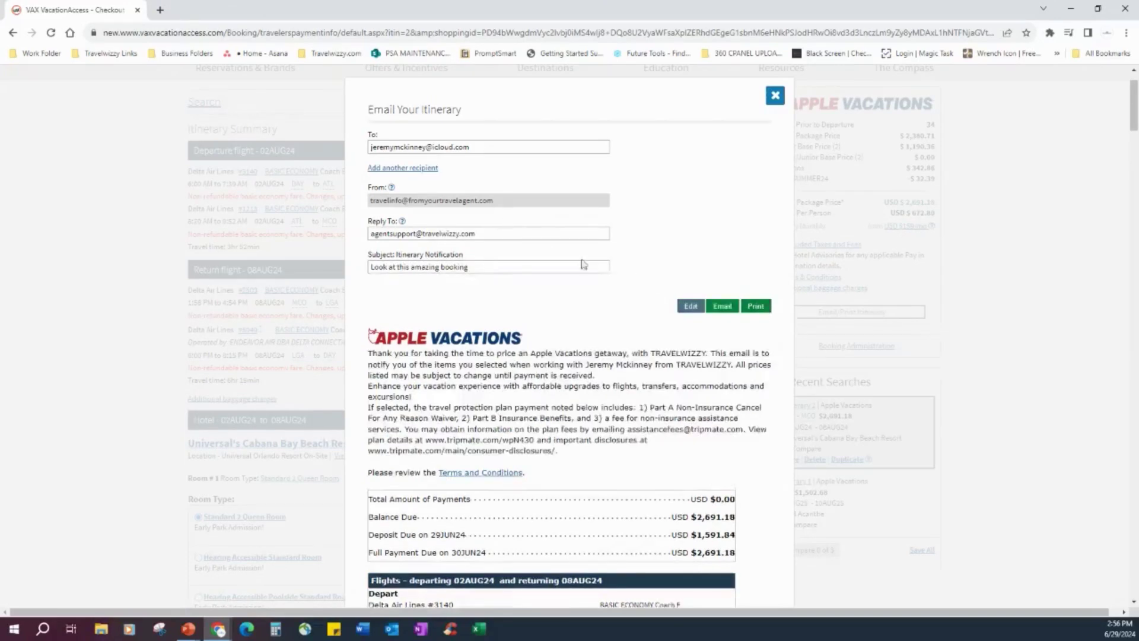
Step: Read through the itinerary e-mail preview, including the agent introduction, then close it
scroll(643, 306, "down", 4)
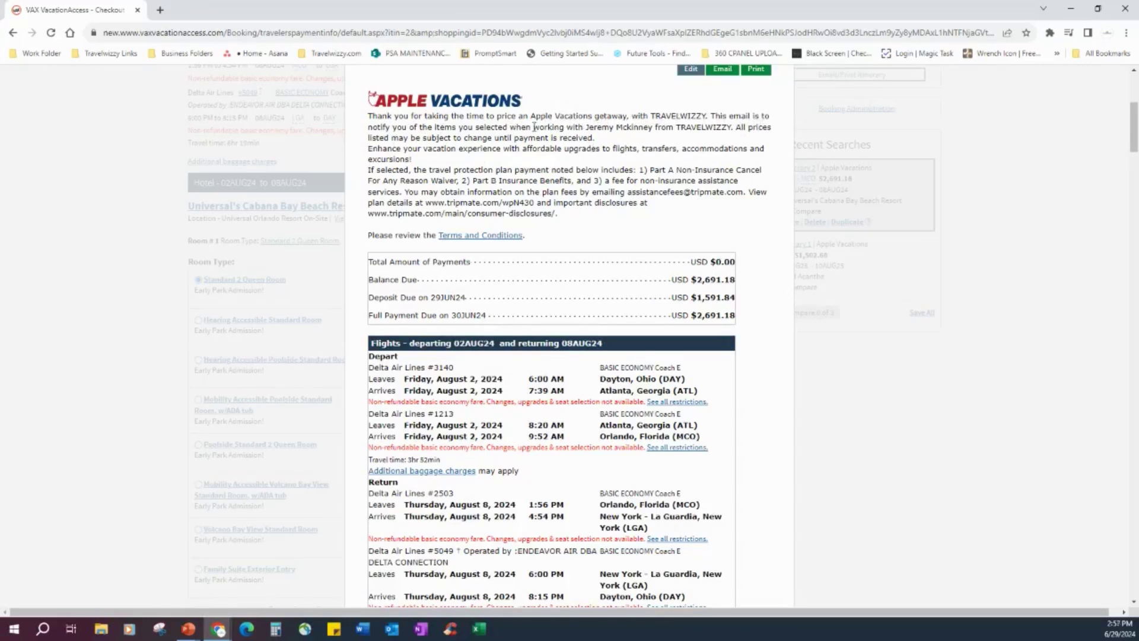
left_click_drag(584, 127, 654, 129)
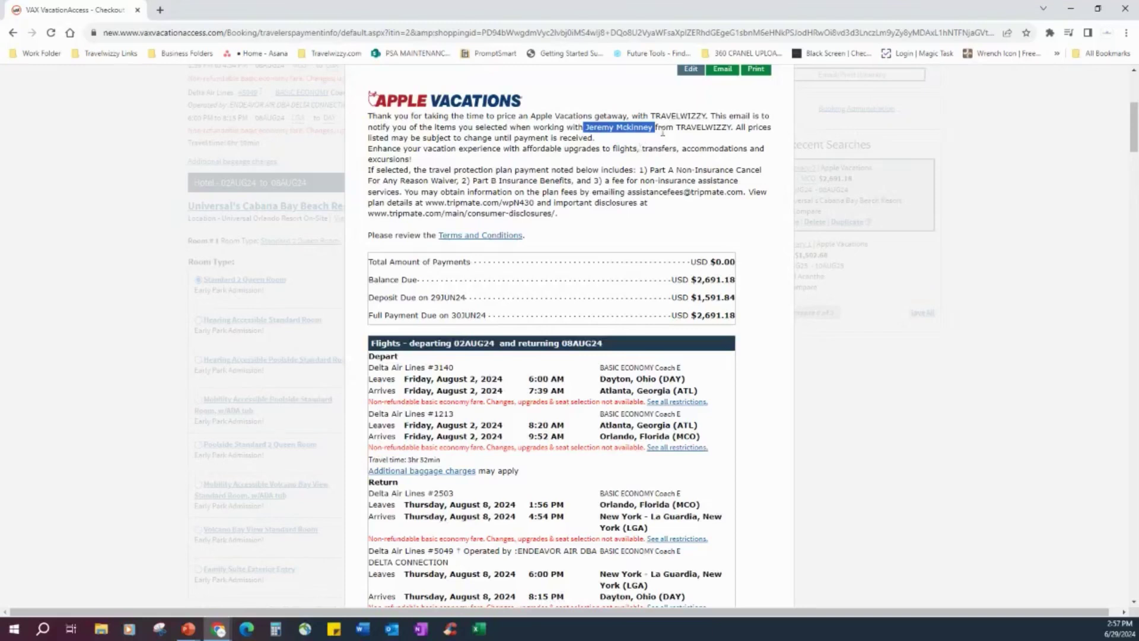
left_click(662, 131)
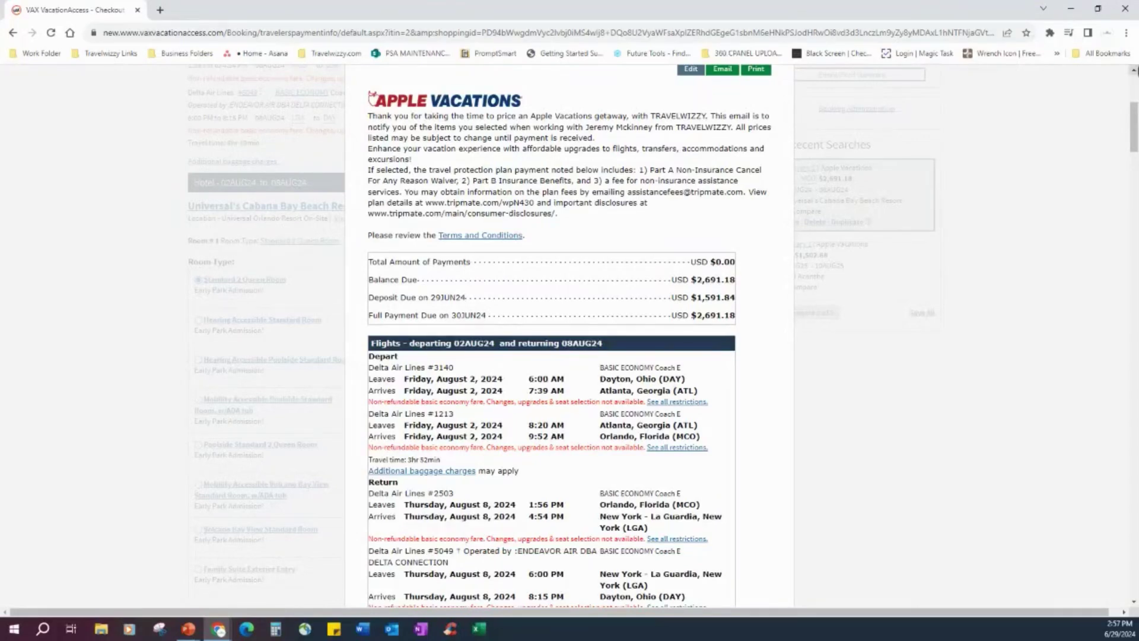
scroll(708, 79, "up", 3)
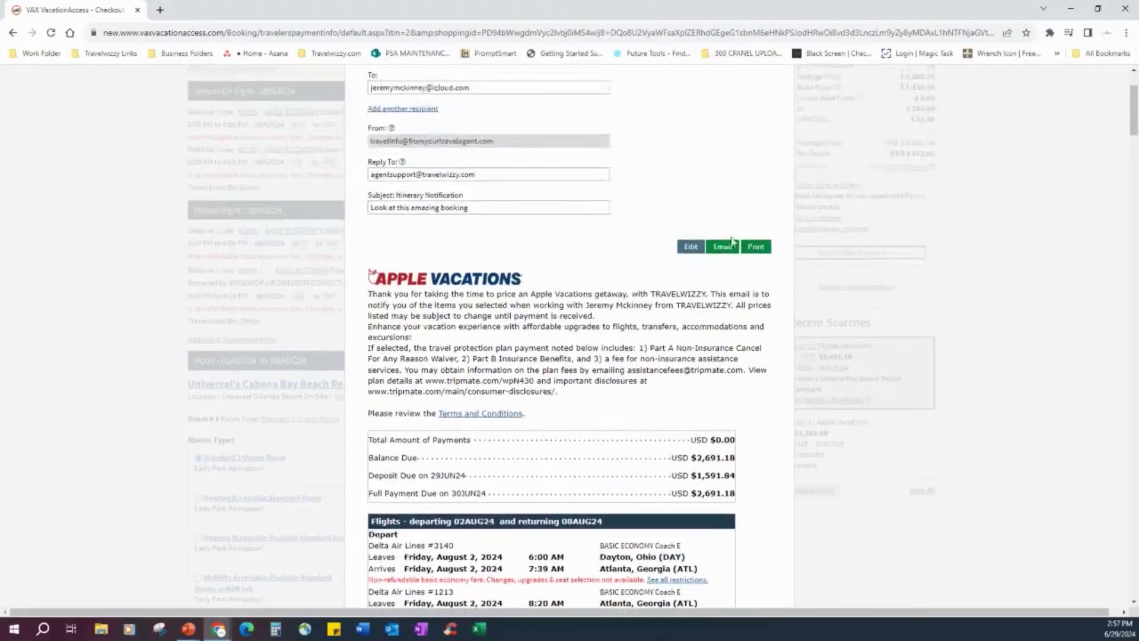
scroll(755, 259, "down", 1)
scroll(754, 259, "down", 15)
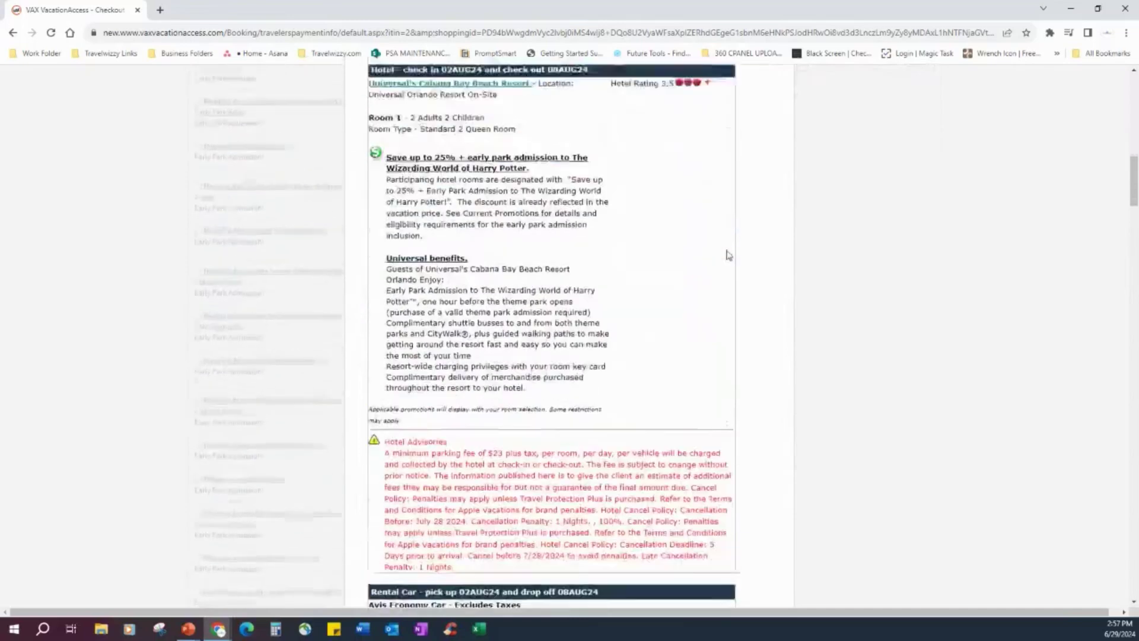
scroll(728, 255, "down", 1)
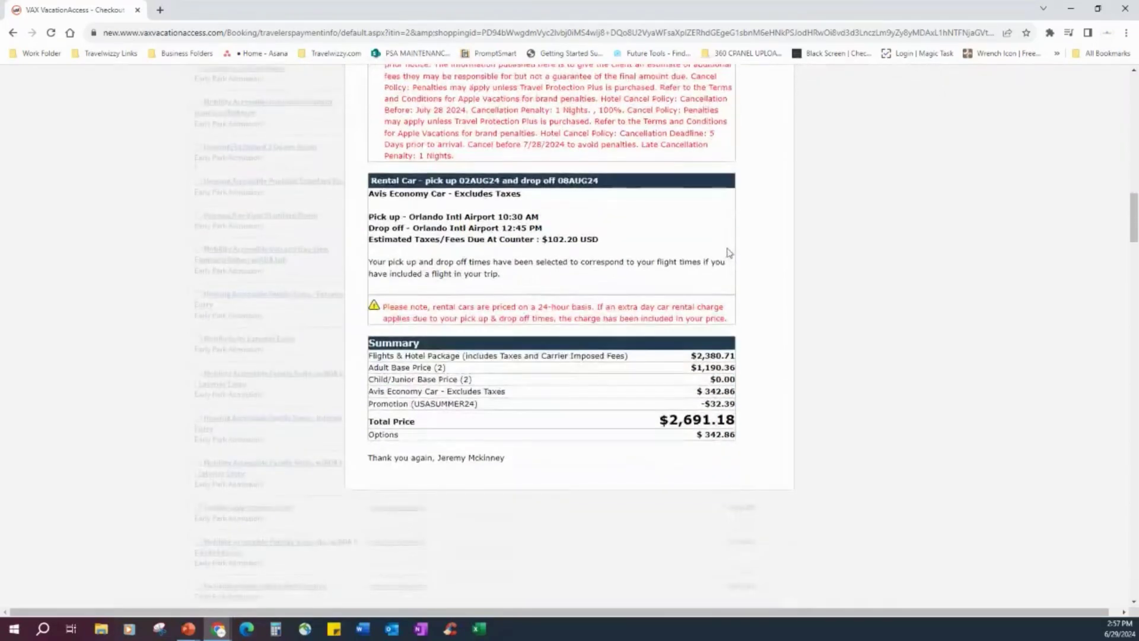
scroll(718, 234, "up", 7)
scroll(716, 216, "up", 13)
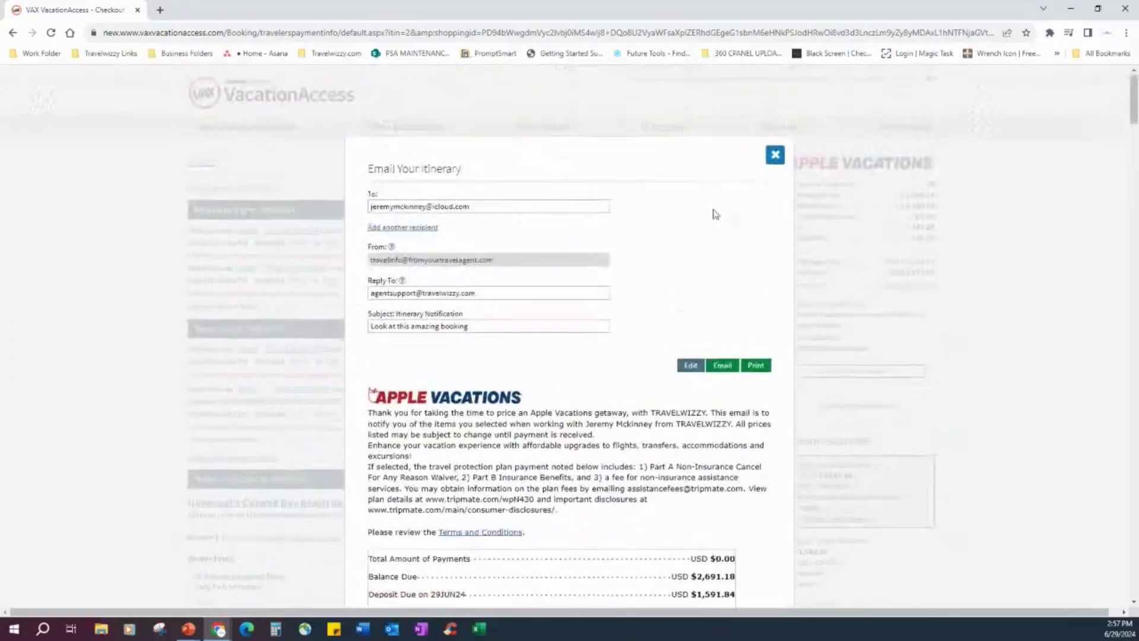
left_click(776, 157)
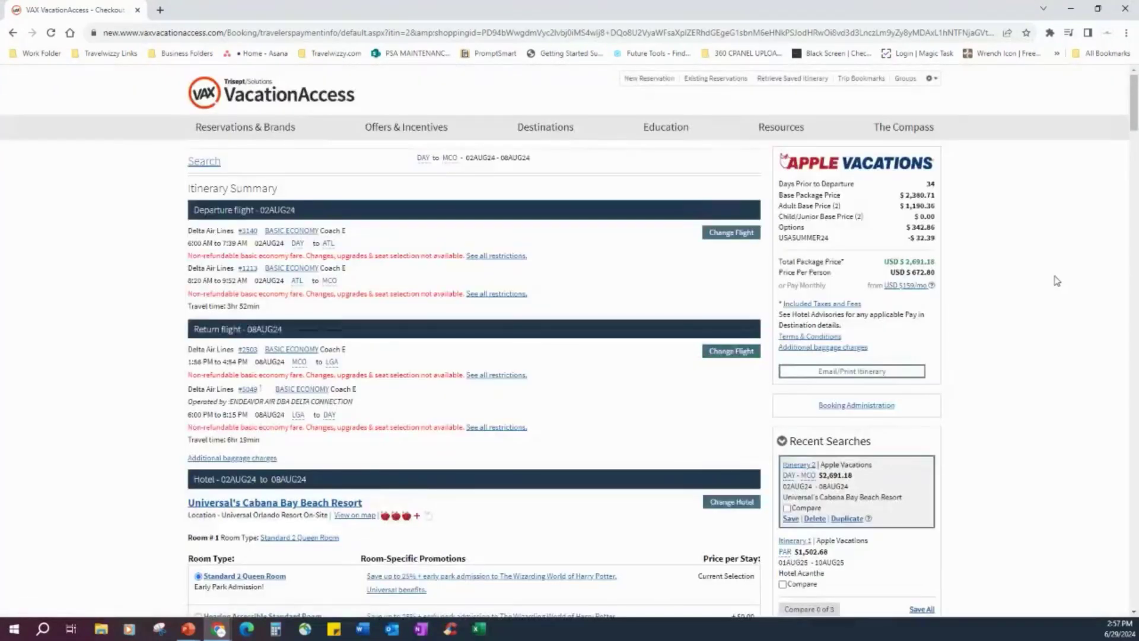
Step: Scroll down the checkout page and back up to the Itinerary Summary
scroll(1059, 280, "down", 1)
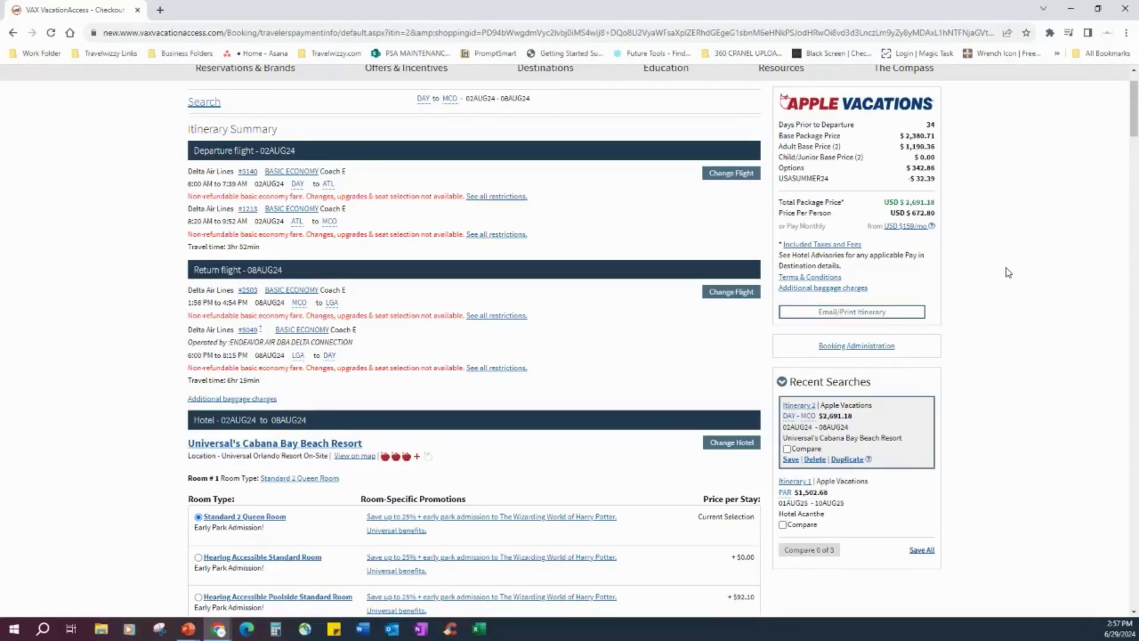
scroll(1003, 271, "down", 2)
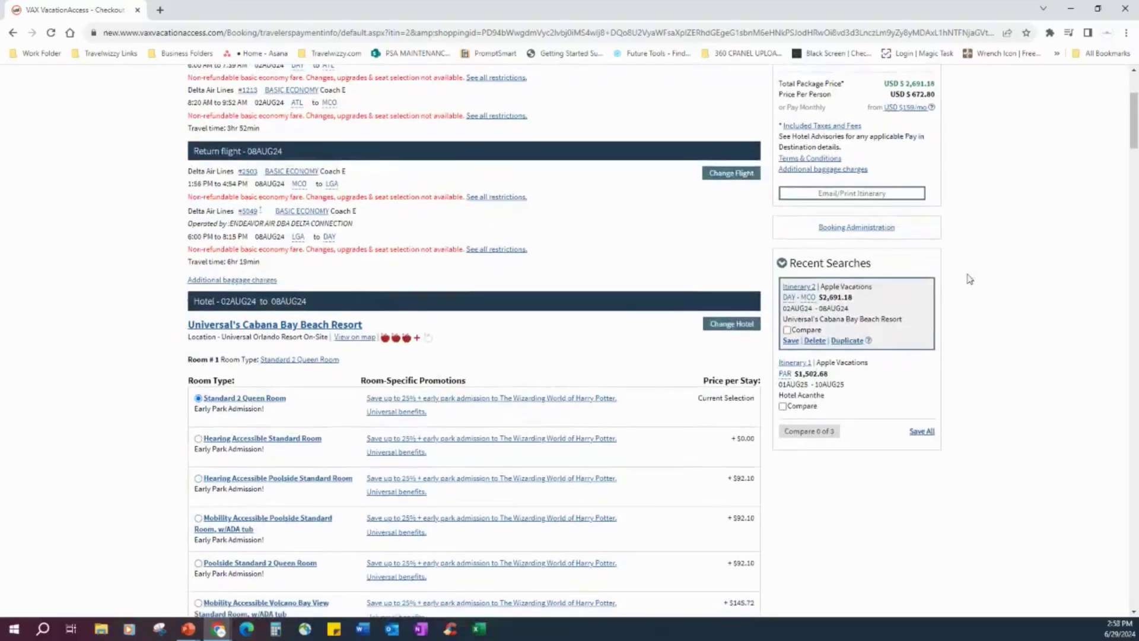
scroll(958, 269, "up", 3)
scroll(975, 321, "down", 15)
scroll(946, 290, "down", 20)
scroll(965, 306, "down", 15)
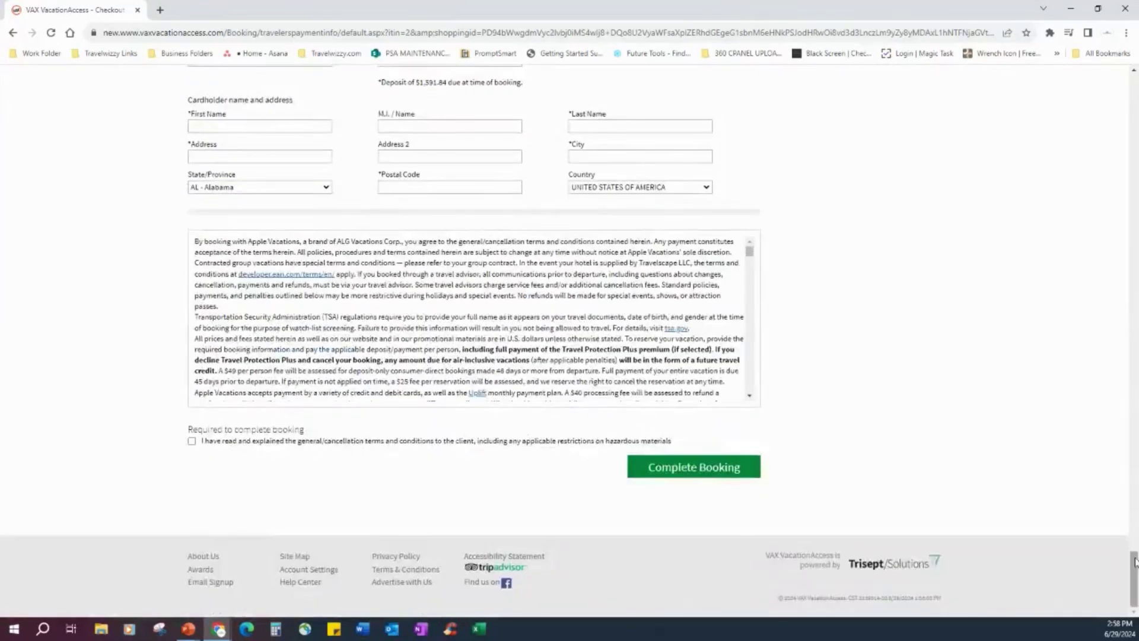
left_click_drag(1135, 560, 1104, 17)
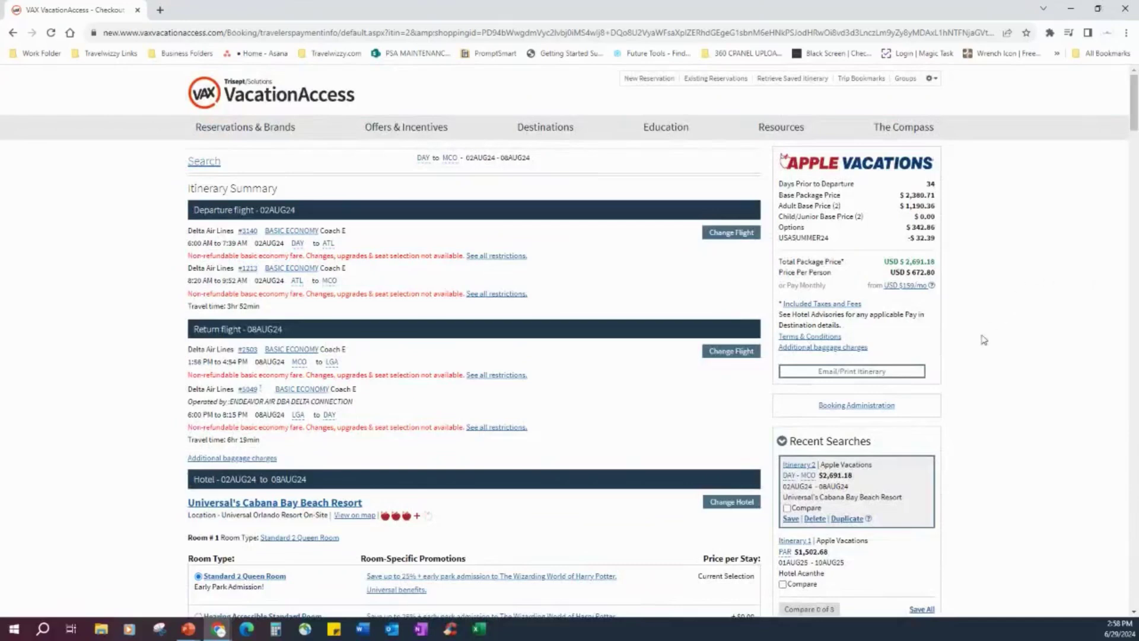
scroll(915, 418, "down", 2)
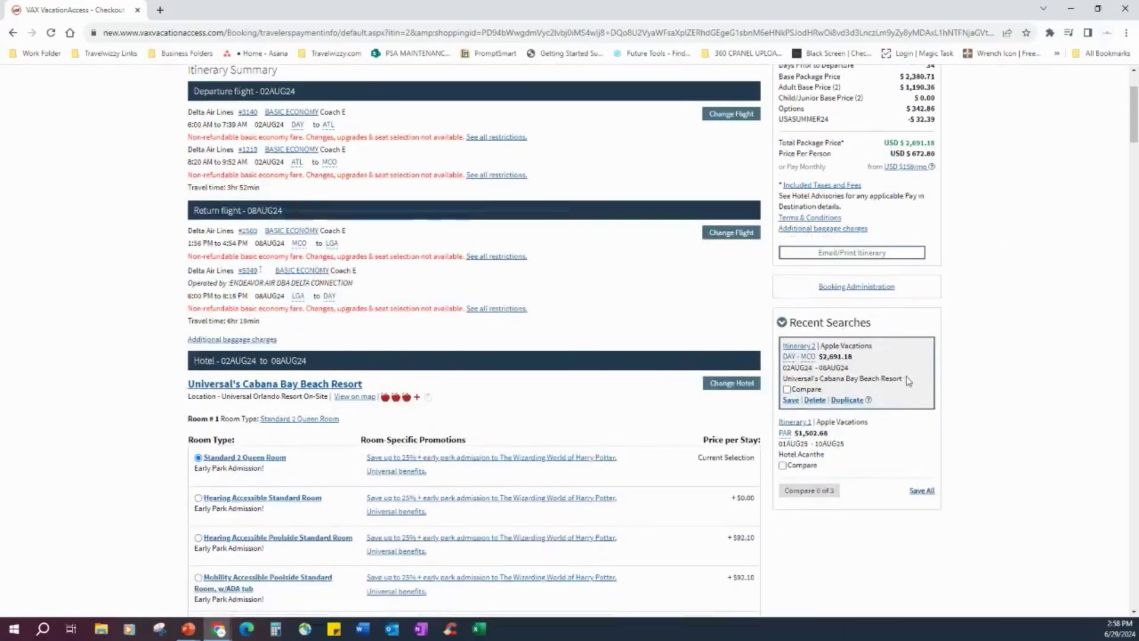
scroll(883, 356, "up", 2)
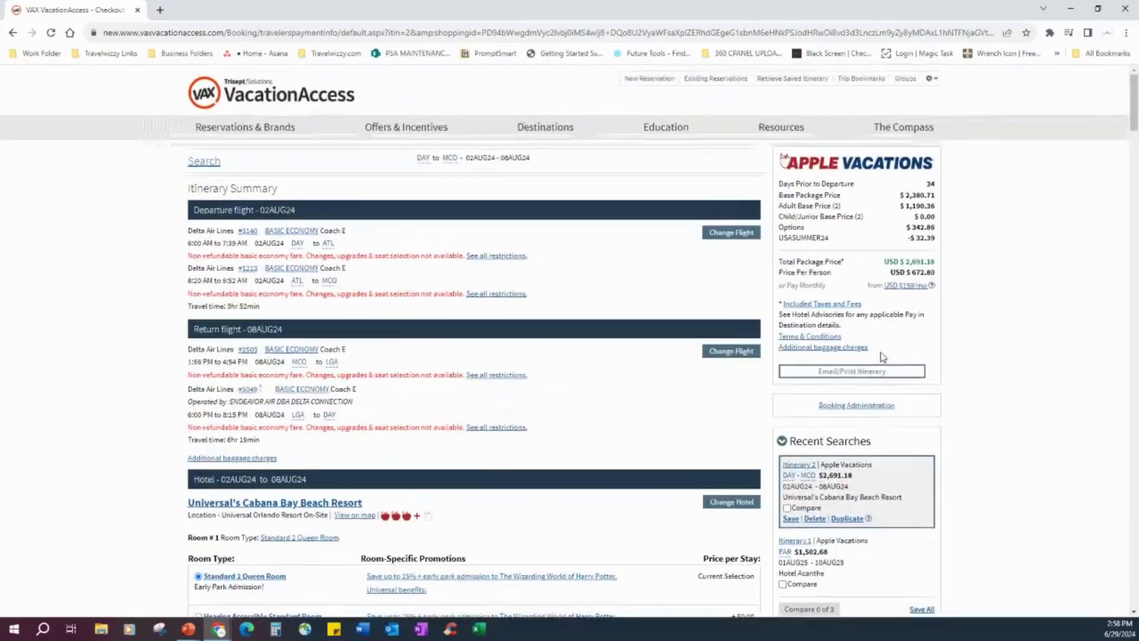
left_click(854, 406)
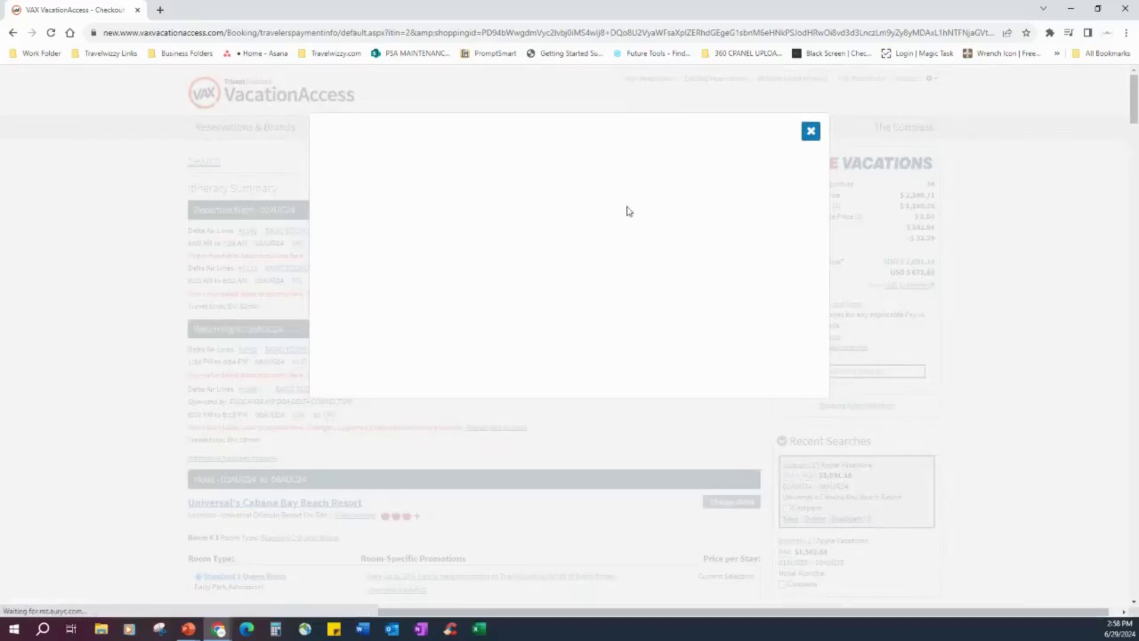
left_click(811, 131)
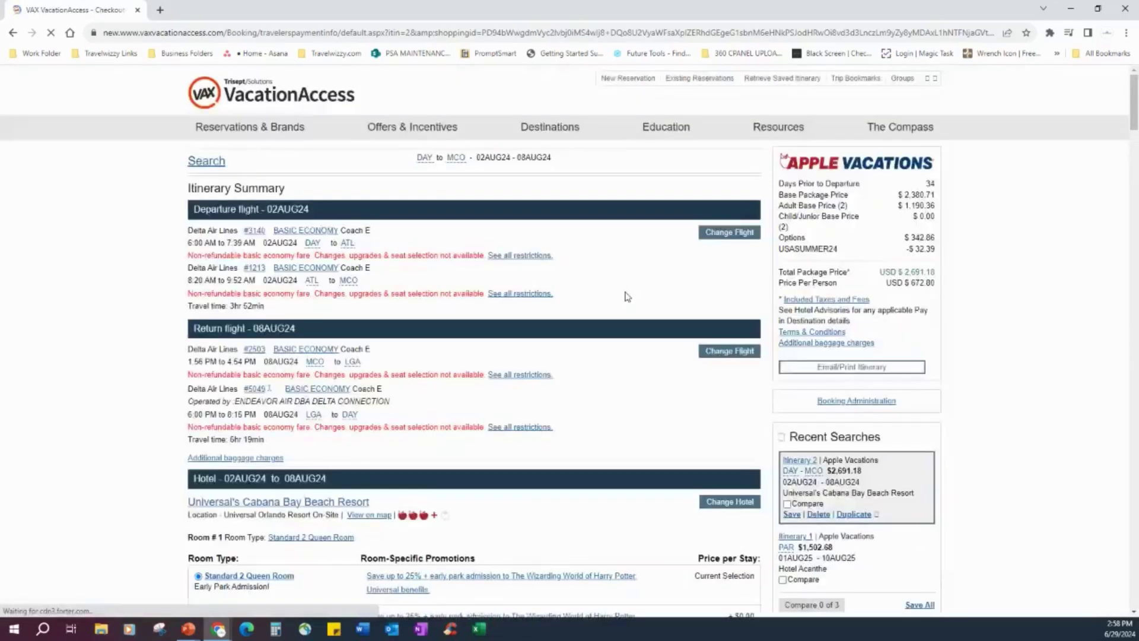
scroll(949, 332, "down", 3)
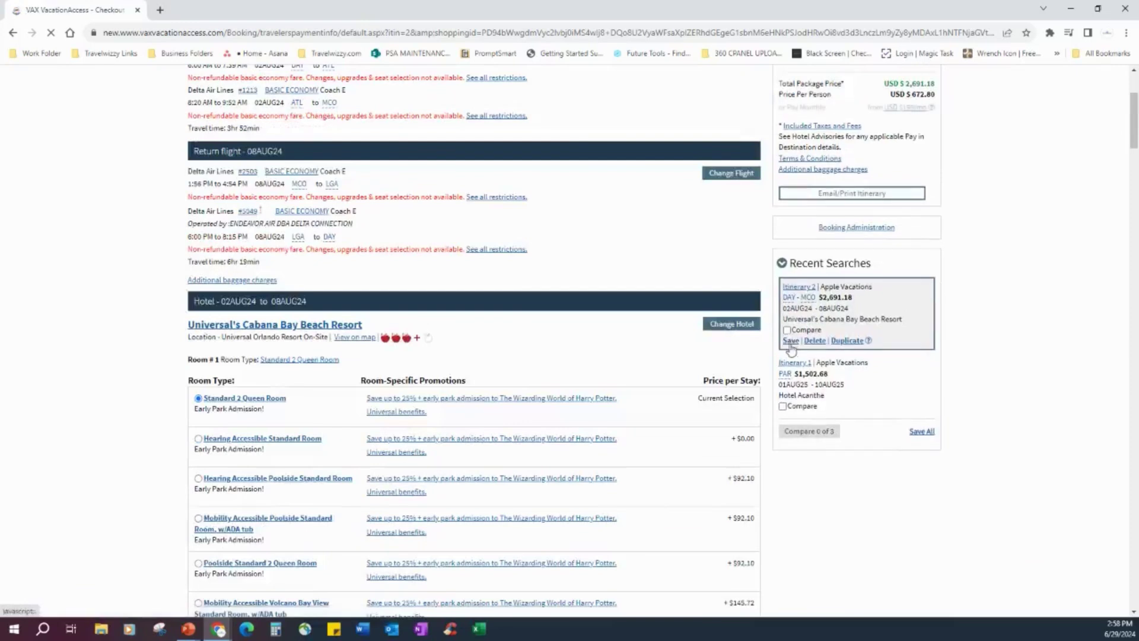
Step: Save the itinerary as a booking quote under the client's name and dismiss the confirmation
left_click(791, 341)
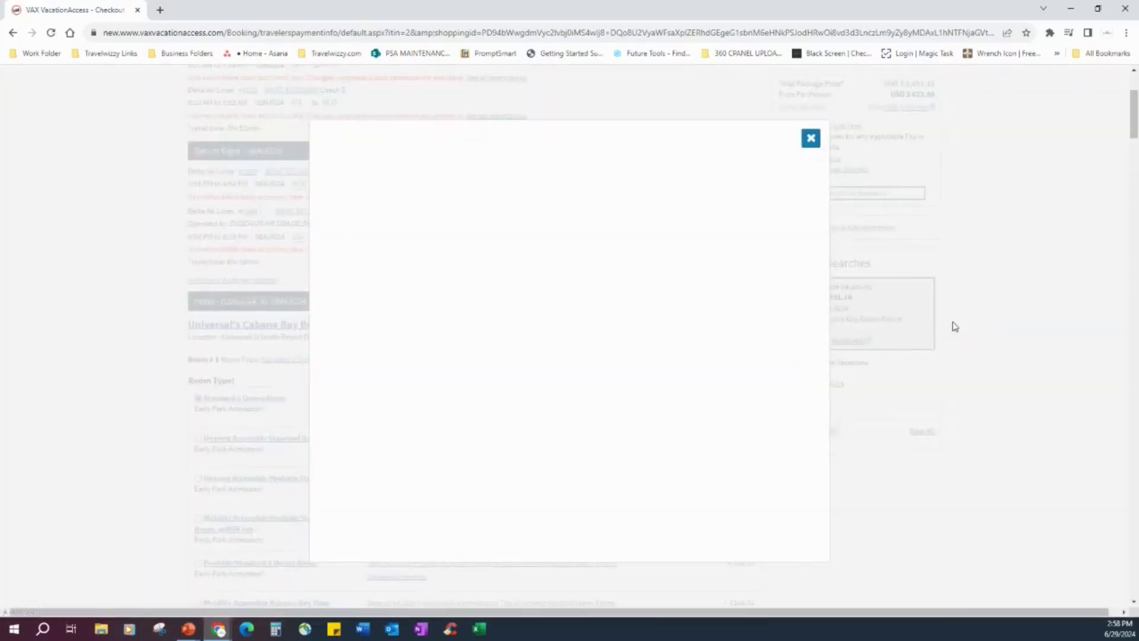
left_click(490, 285)
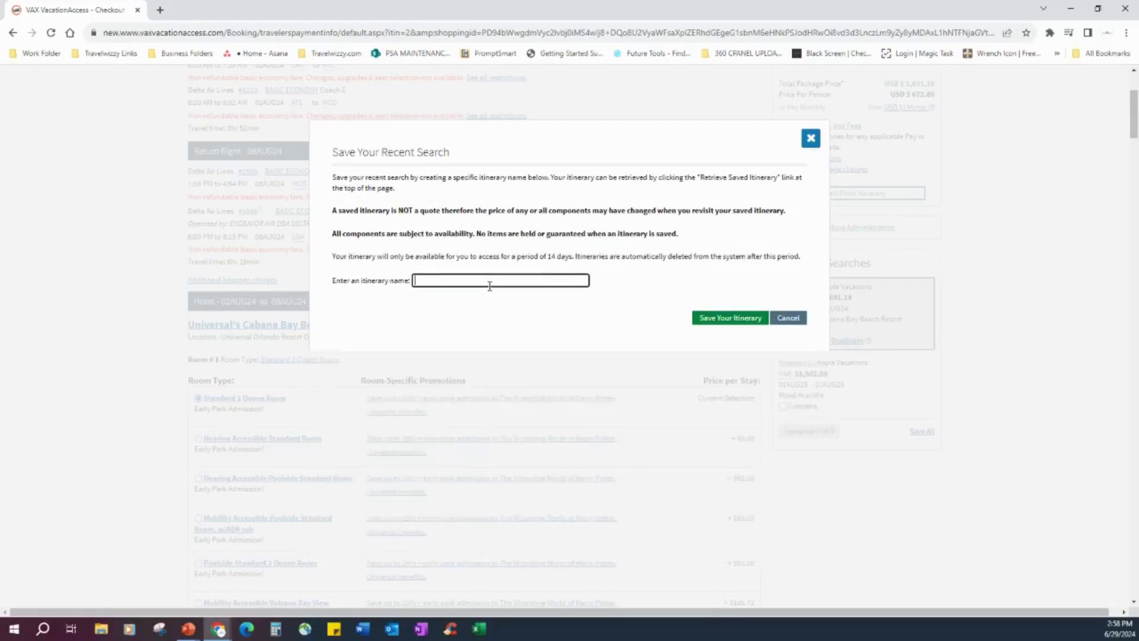
left_click(712, 318)
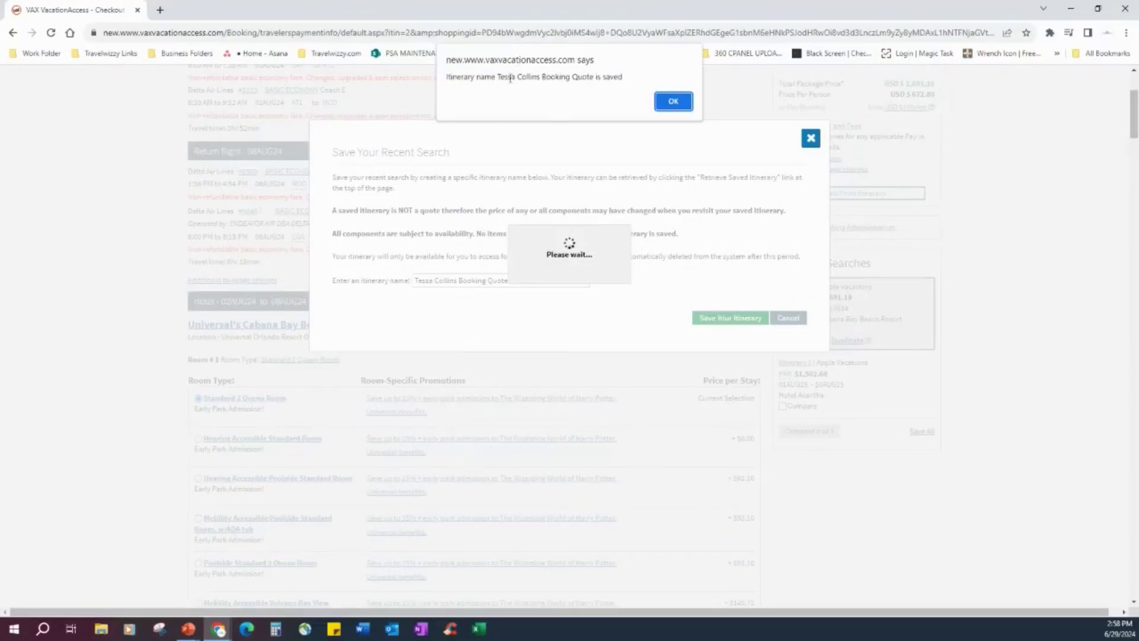
left_click(674, 103)
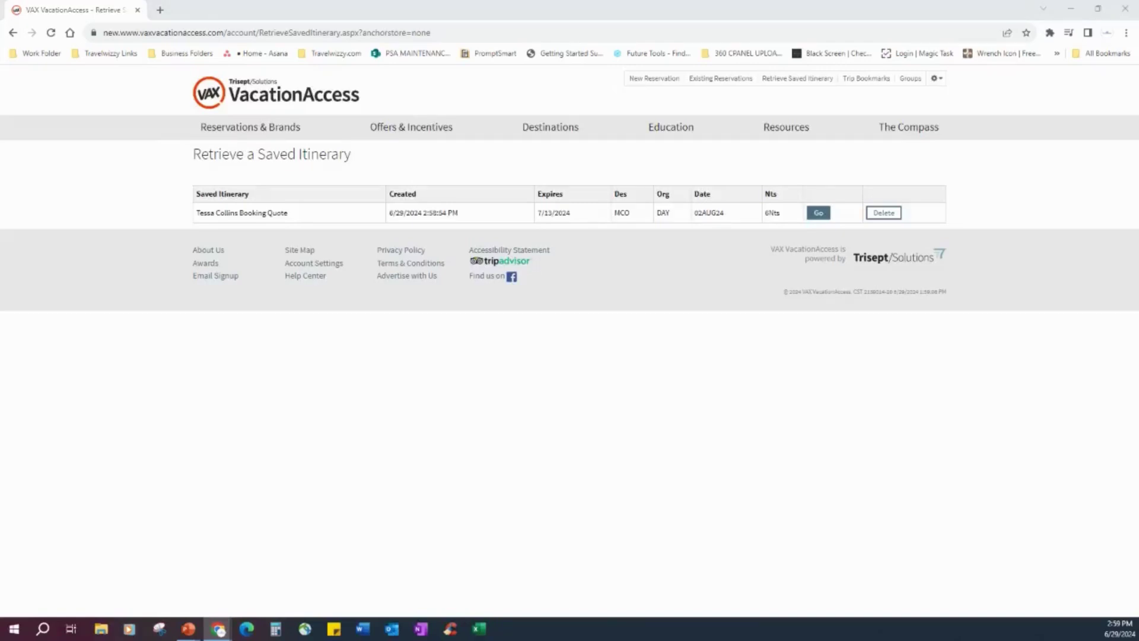
Step: Reopen the saved Dayton–Orlando itinerary from the Retrieve a Saved Itinerary table at checkout
left_click_drag(196, 212, 290, 223)
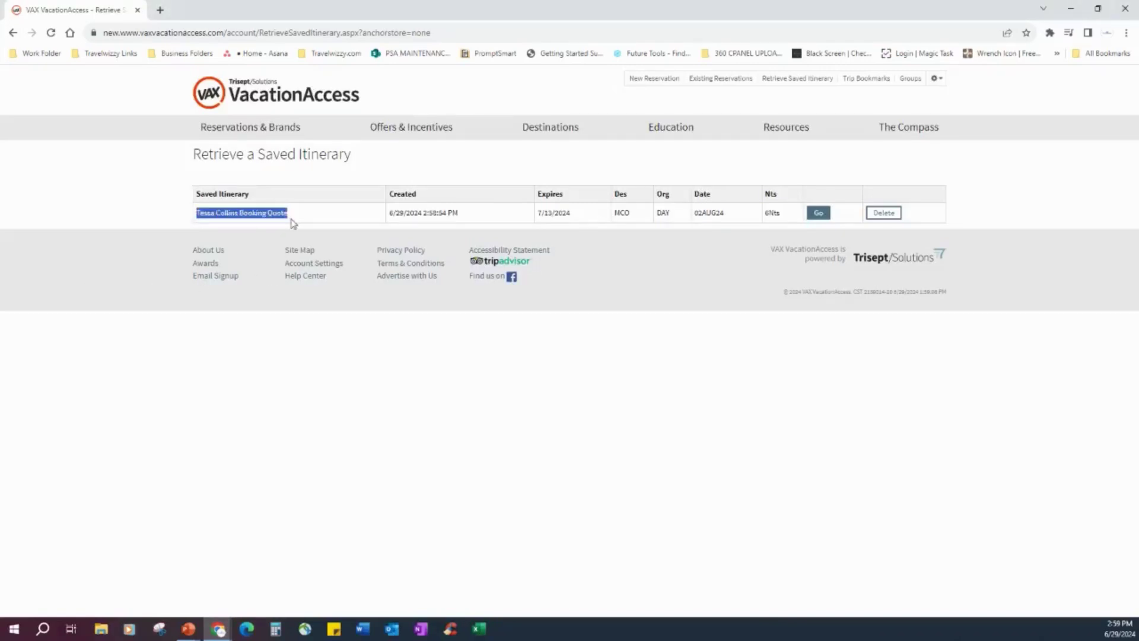
left_click(308, 215)
left_click_drag(541, 213, 598, 215)
left_click(588, 217)
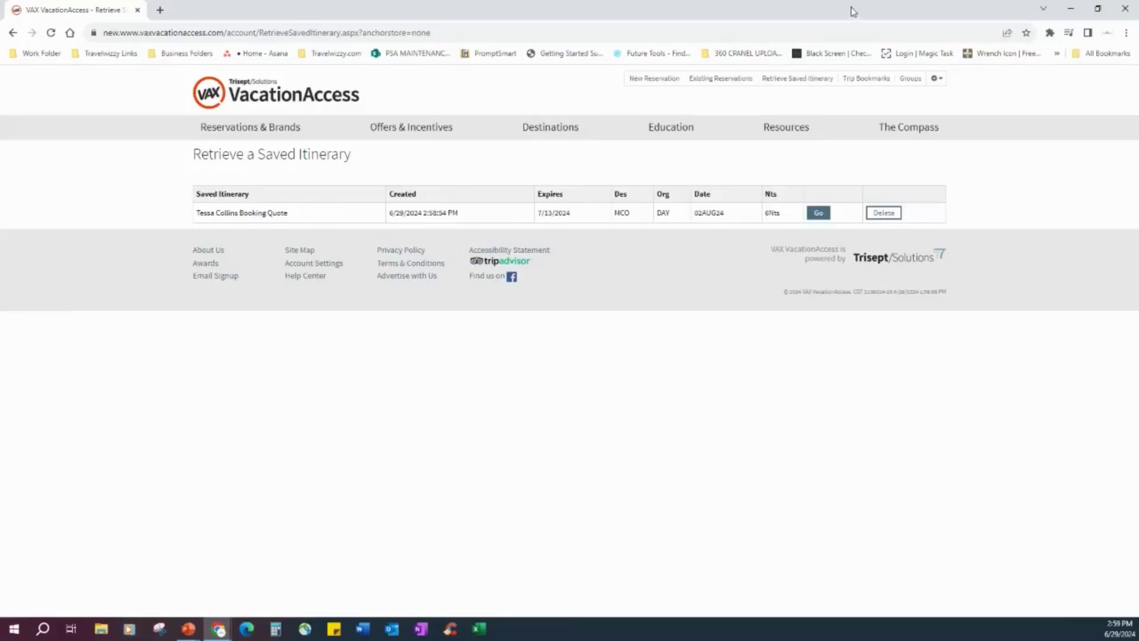
left_click(818, 213)
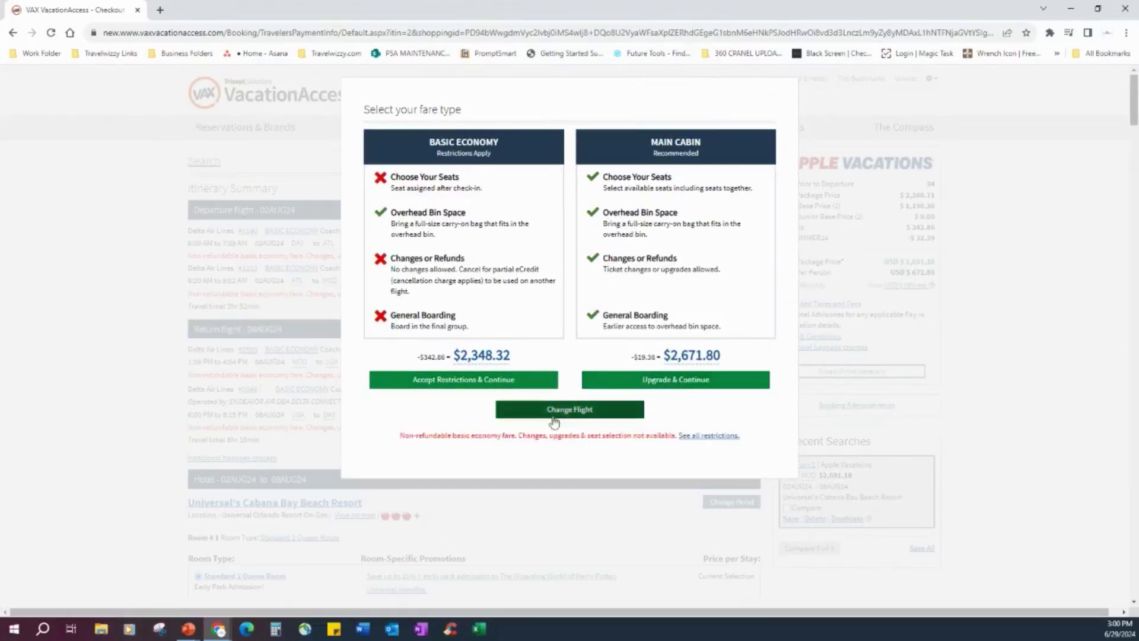
Step: Accept the restrictions to keep Basic Economy, for a $2,691.18 package total
left_click(444, 386)
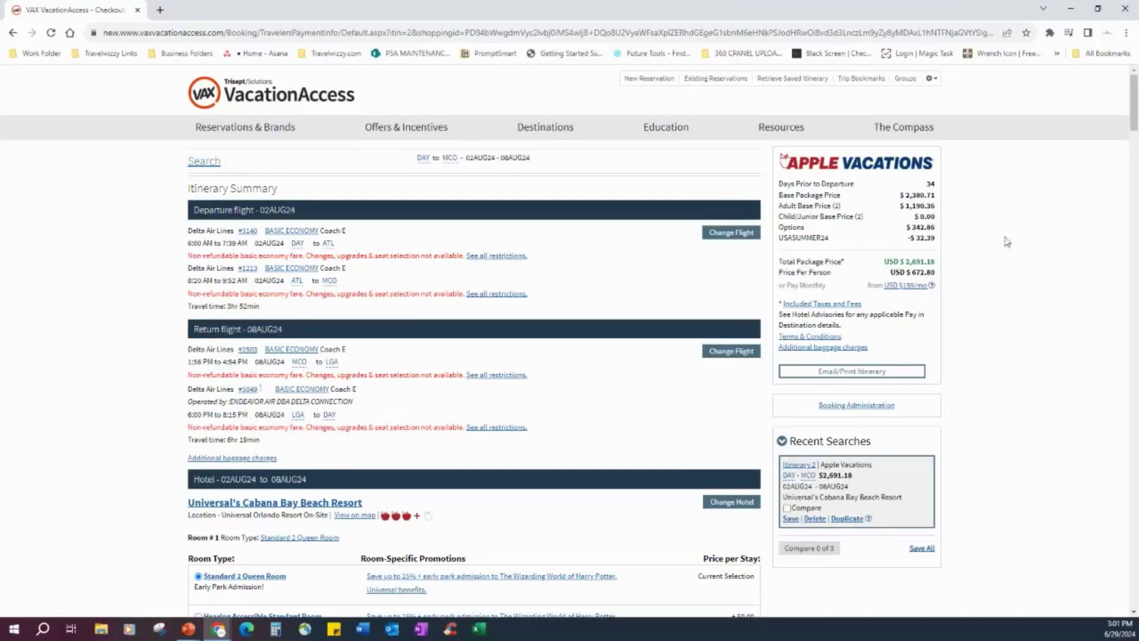
Step: Scroll down to Payment Information, showing the $1,591.84 deposit against the $2,691.18 balance
scroll(926, 297, "down", 15)
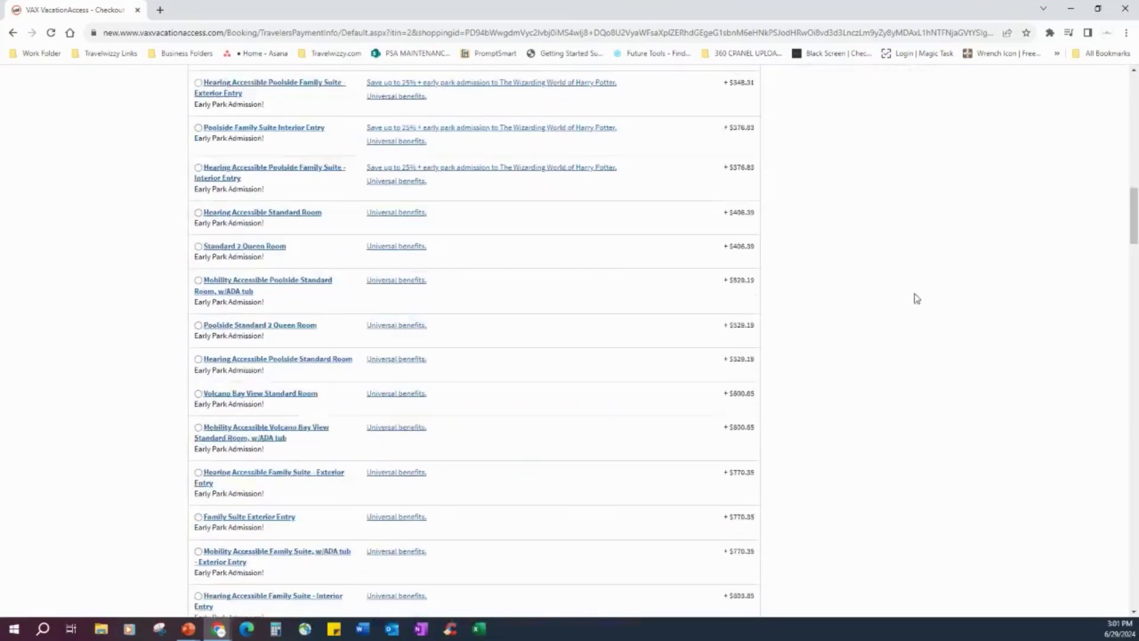
scroll(866, 304, "down", 15)
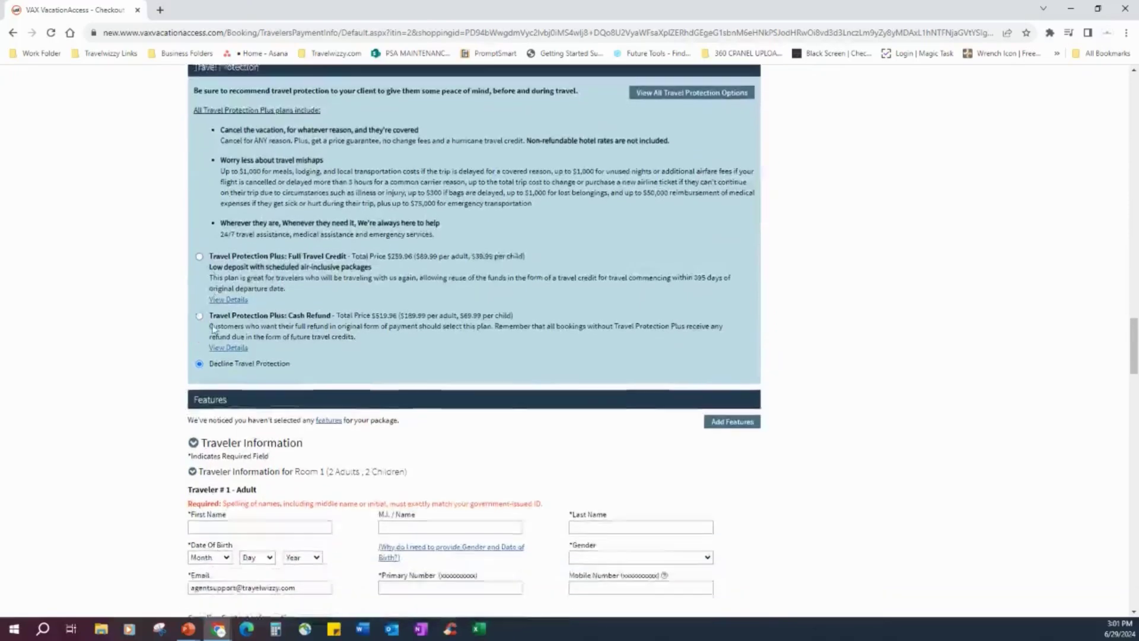
scroll(235, 325, "up", 10)
mouse_move(302, 389)
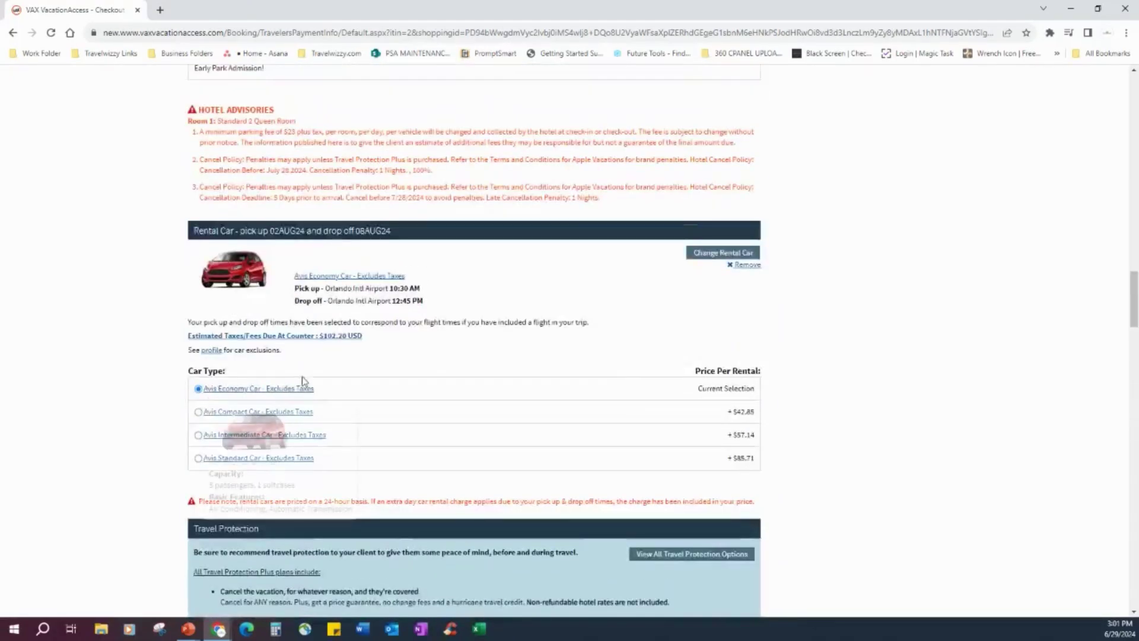
scroll(323, 392, "down", 10)
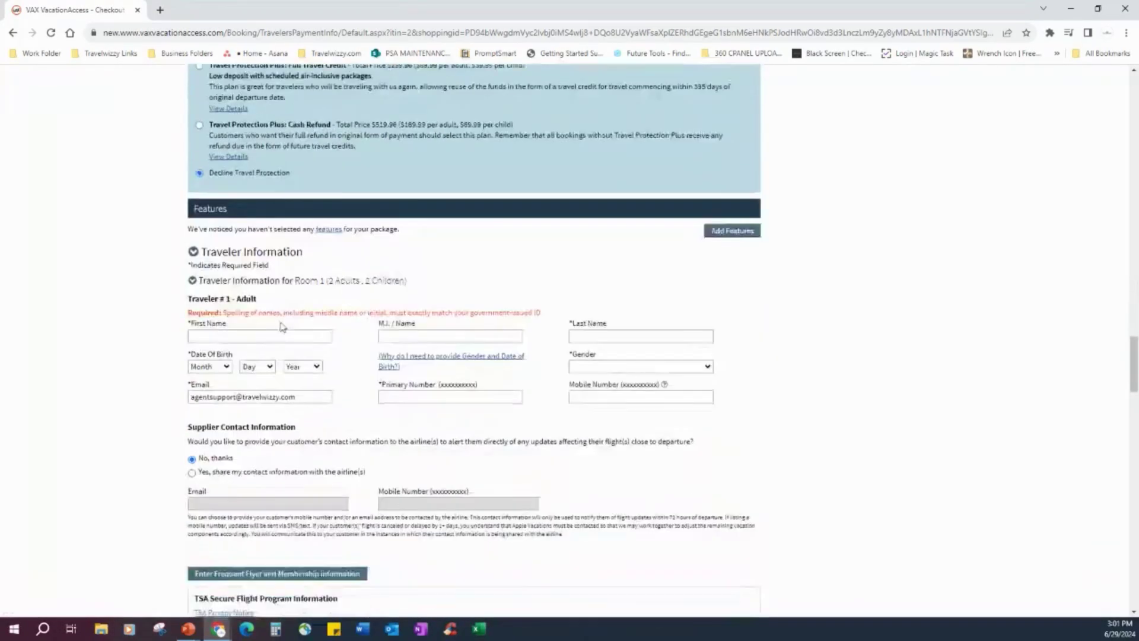
scroll(273, 323, "up", 2)
scroll(261, 291, "down", 7)
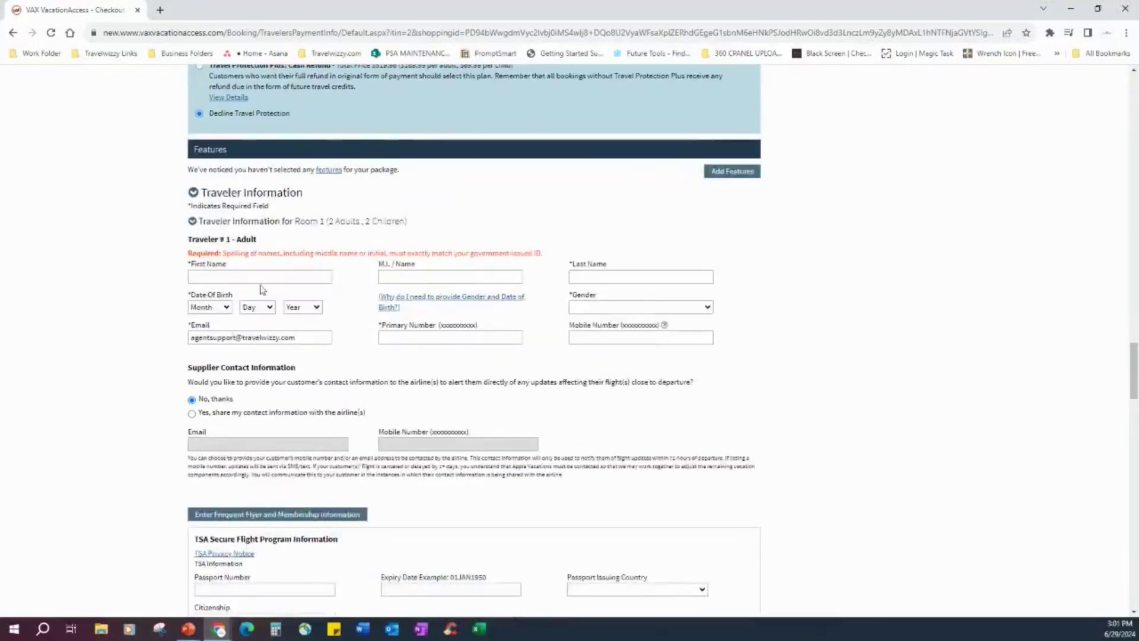
scroll(229, 320, "down", 15)
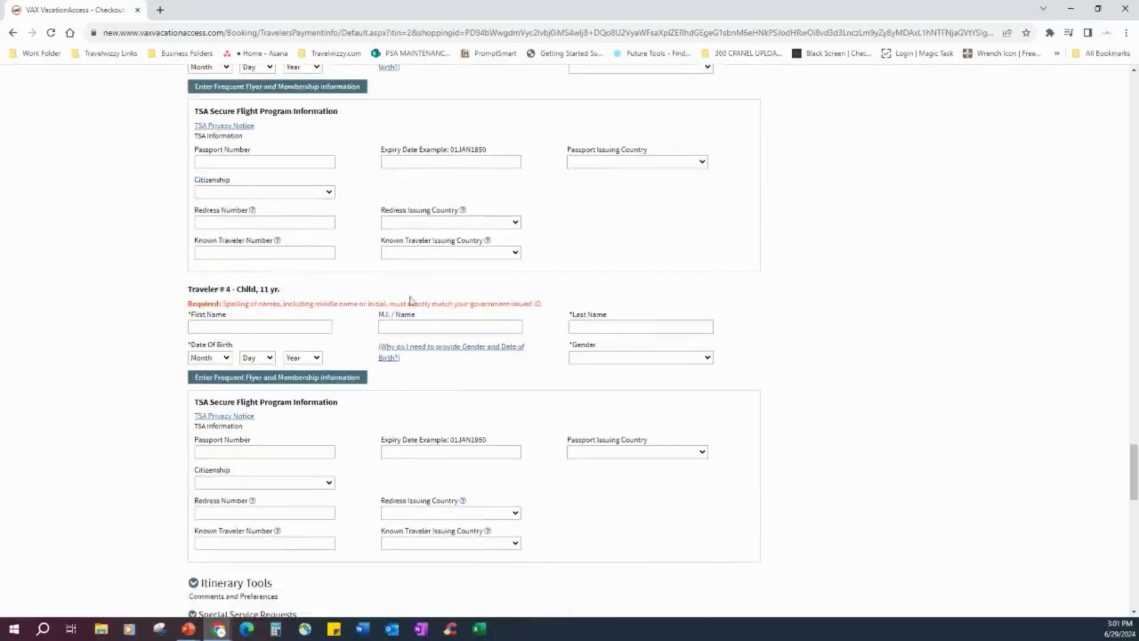
scroll(289, 336, "down", 10)
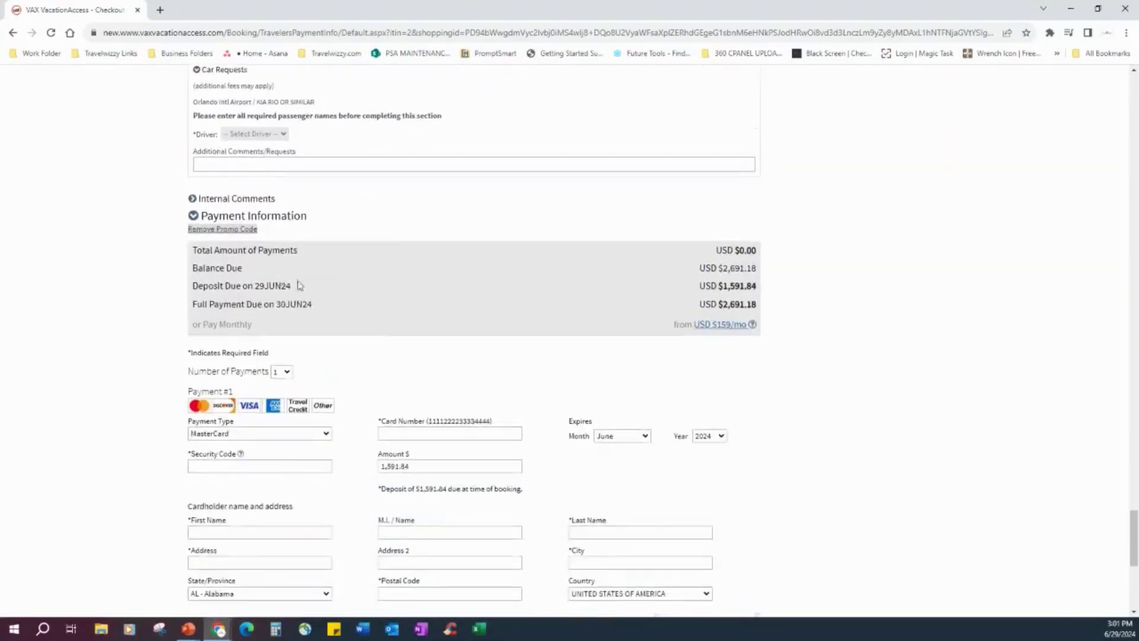
scroll(245, 294, "down", 2)
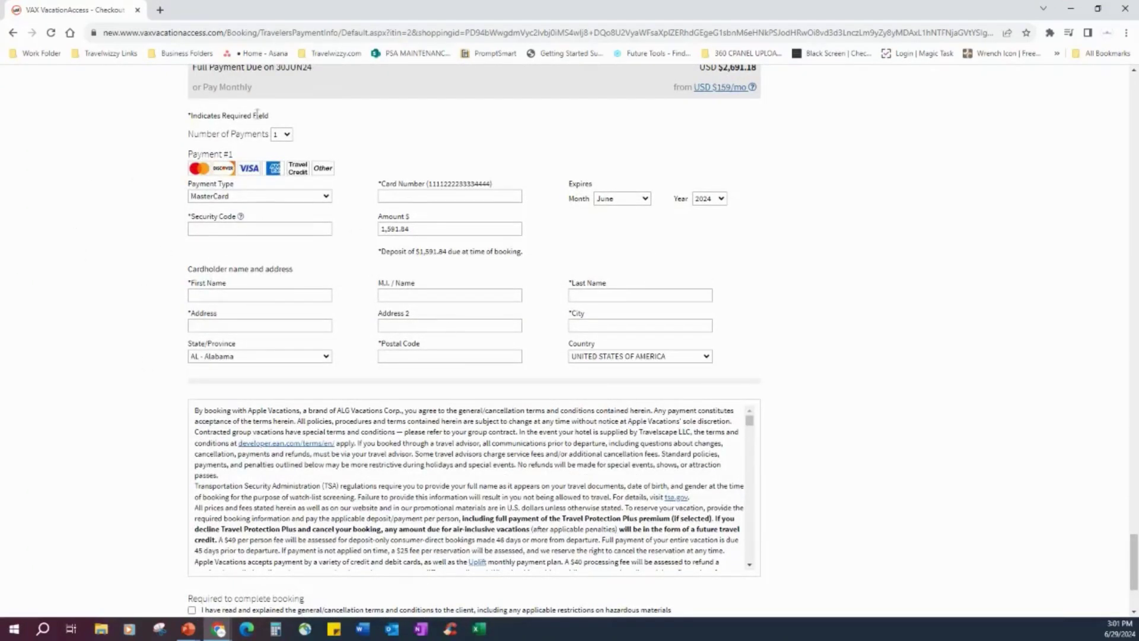
Step: Set the Number of Payments to 2, adding a second card section
left_click(285, 135)
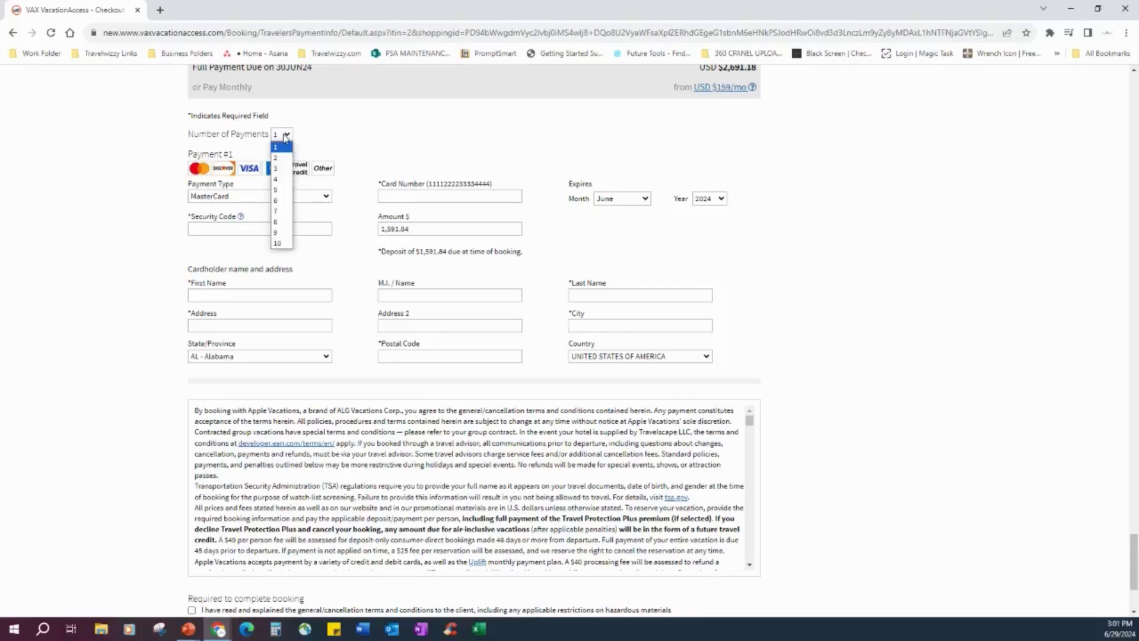
left_click(285, 136)
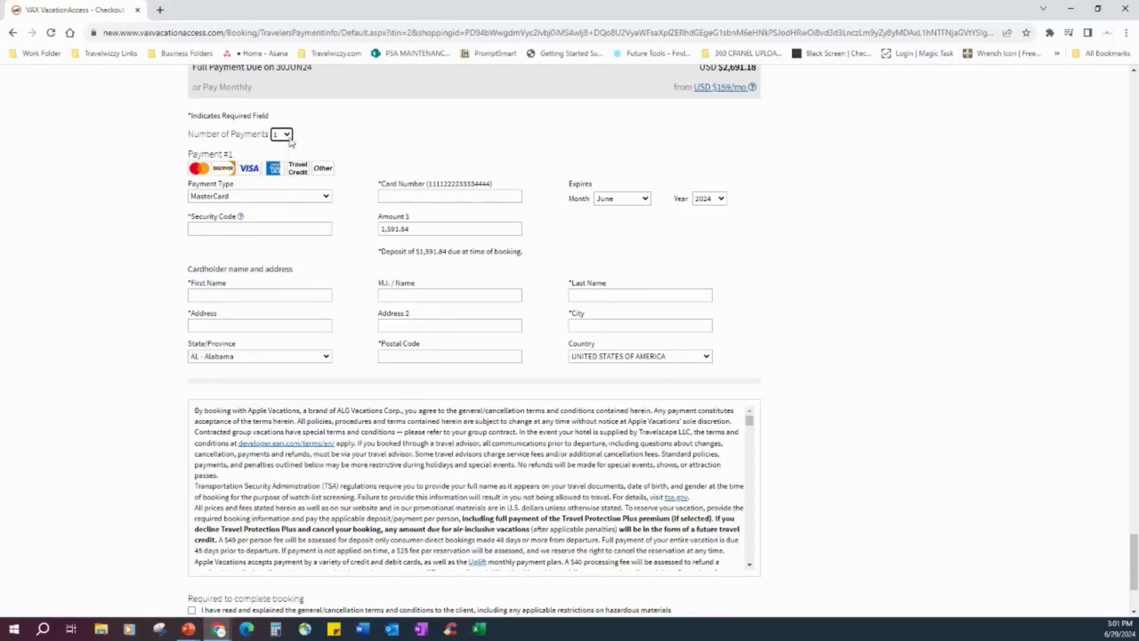
left_click(290, 139)
left_click(284, 159)
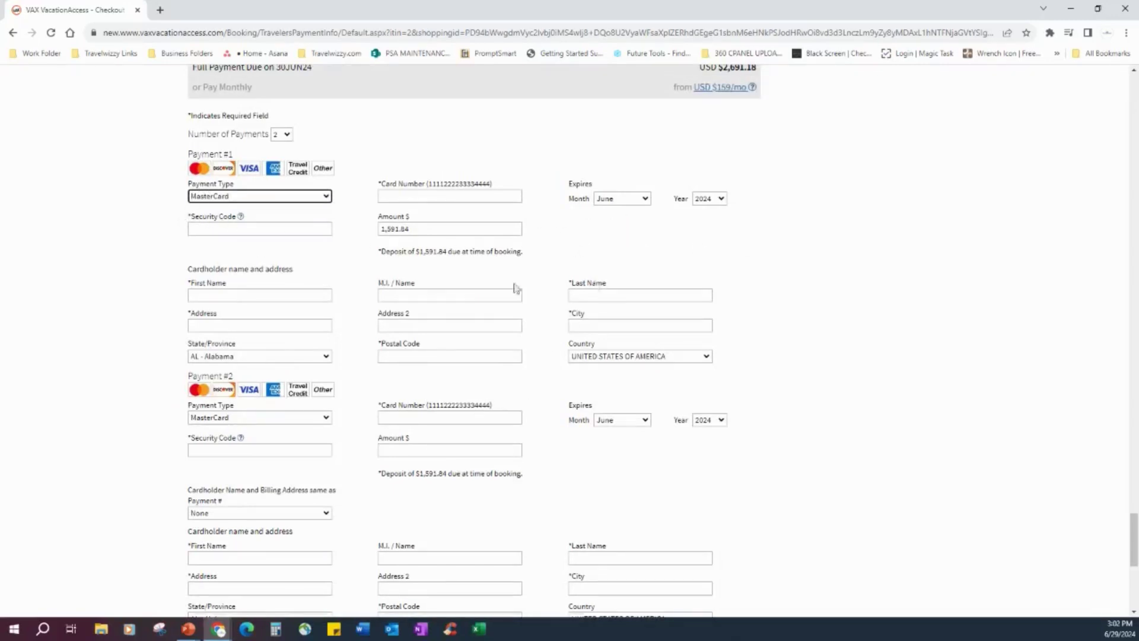
Step: Review the Number of Payments choices again, leaving 2, and scroll back up the page
scroll(219, 262, "down", 3)
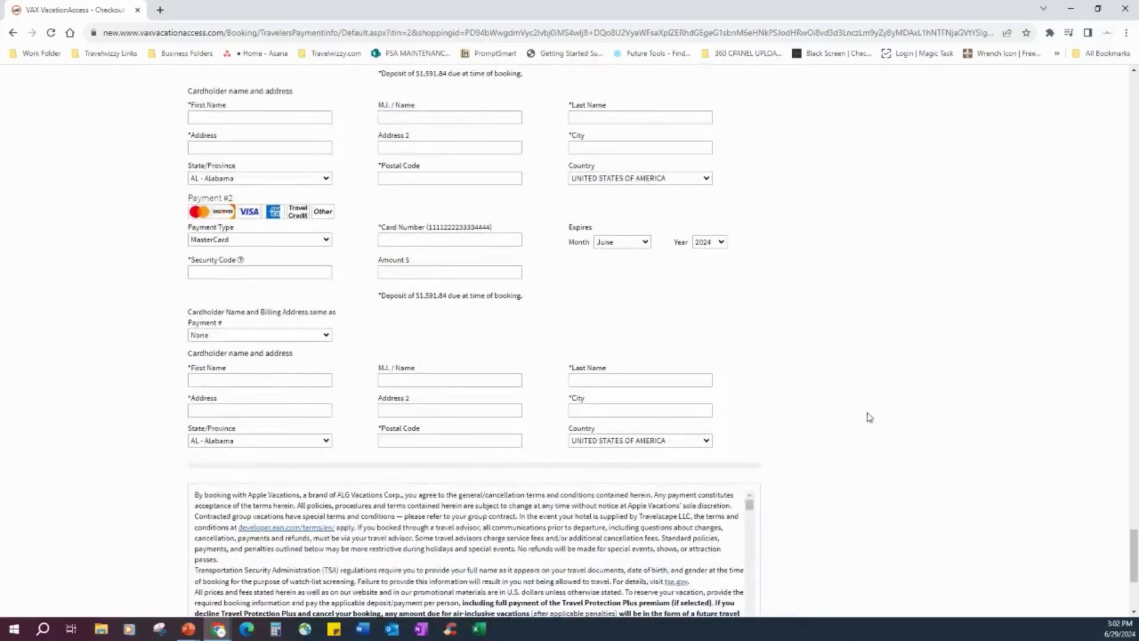
scroll(933, 384, "up", 4)
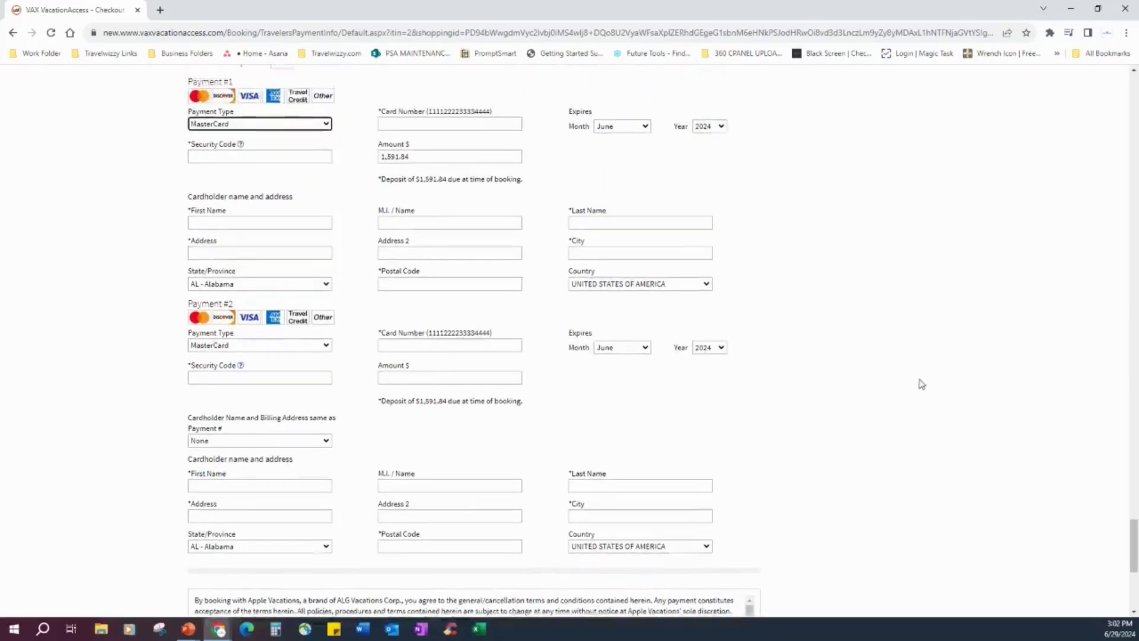
scroll(547, 336, "up", 2)
left_click(281, 253)
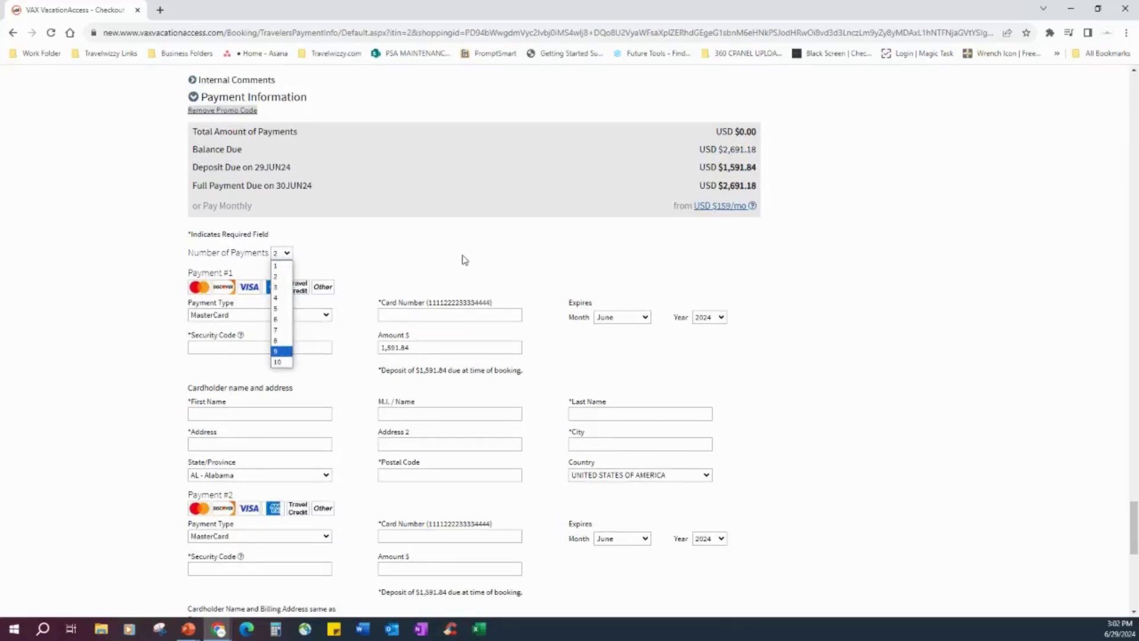
left_click(319, 257)
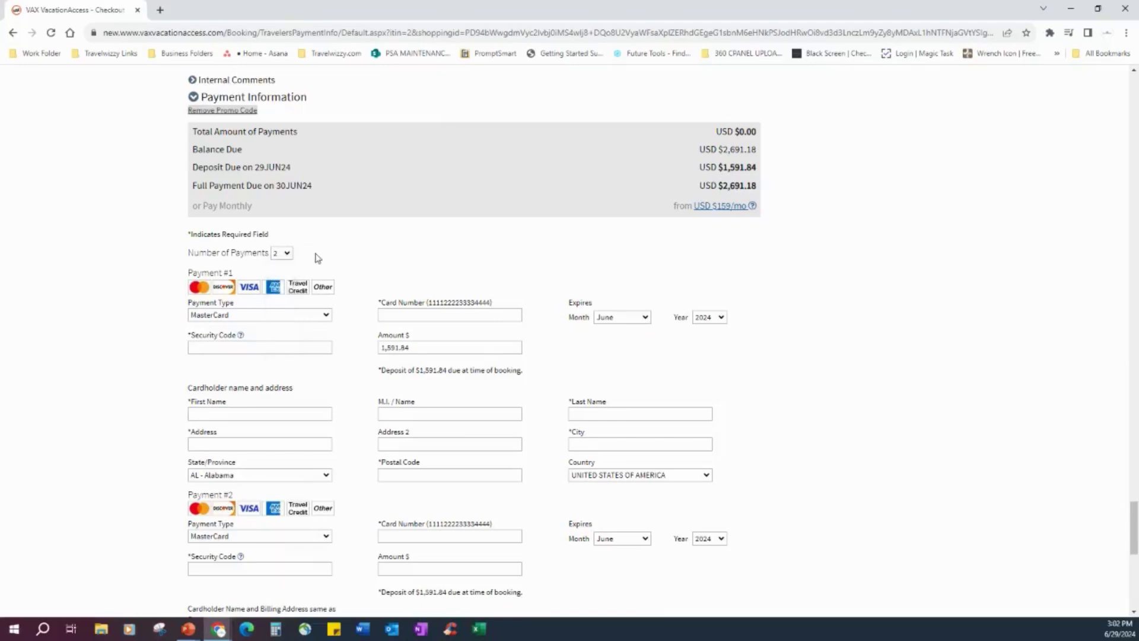
left_click(288, 254)
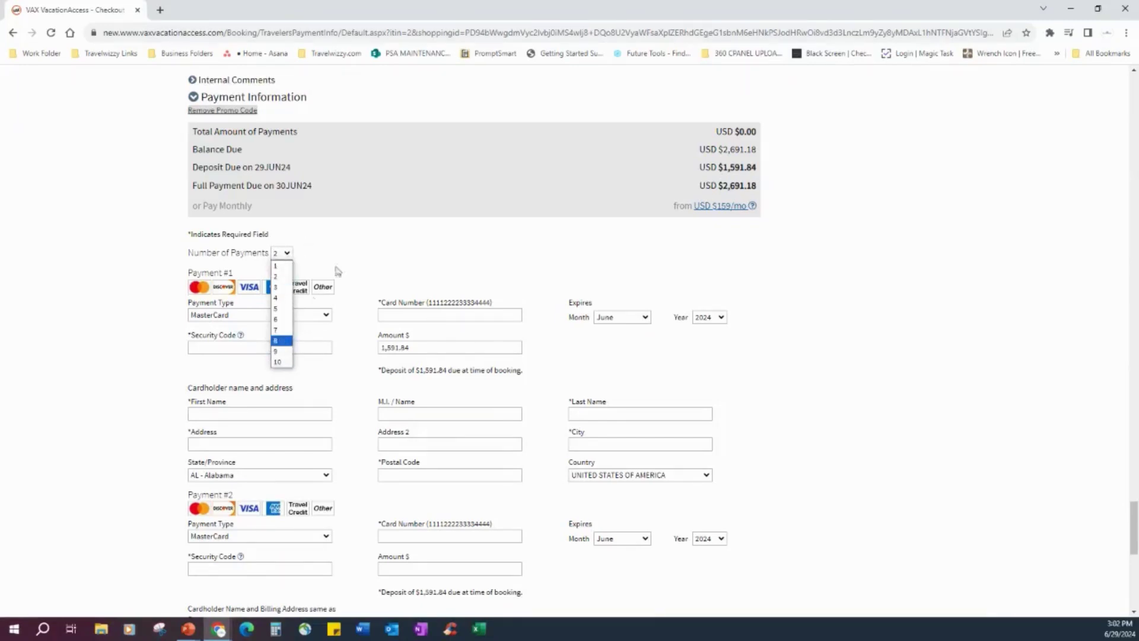
left_click(365, 249)
scroll(849, 256, "up", 5)
scroll(840, 241, "up", 20)
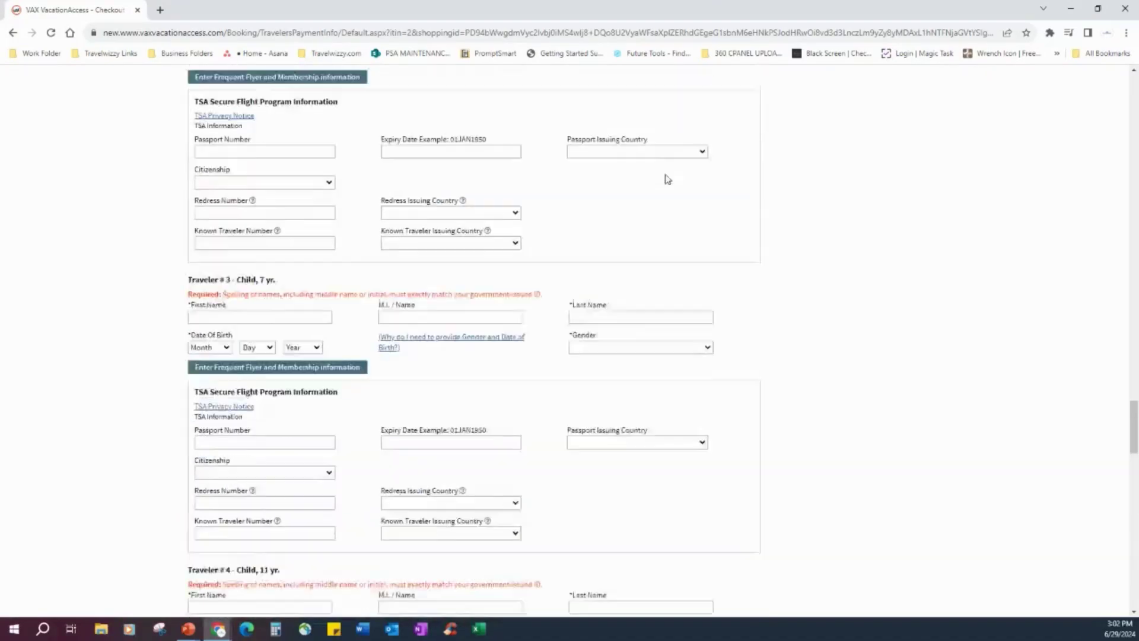
scroll(617, 180, "up", 15)
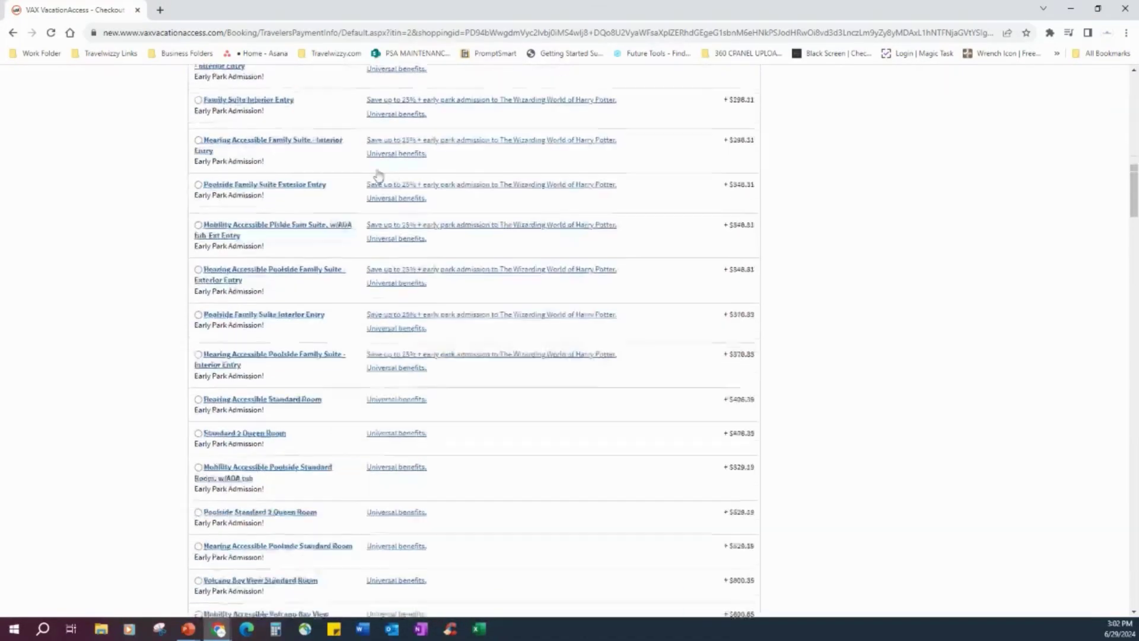
Step: Return to the VAX home page and view the Vacation Package Search brand list
left_click(212, 99)
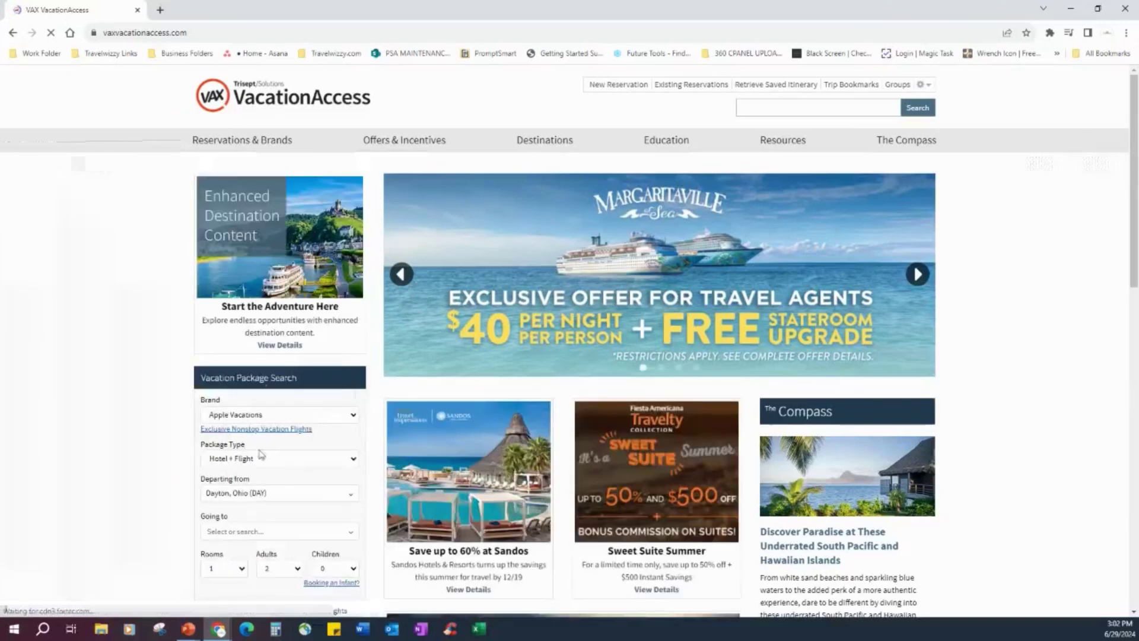
left_click(326, 414)
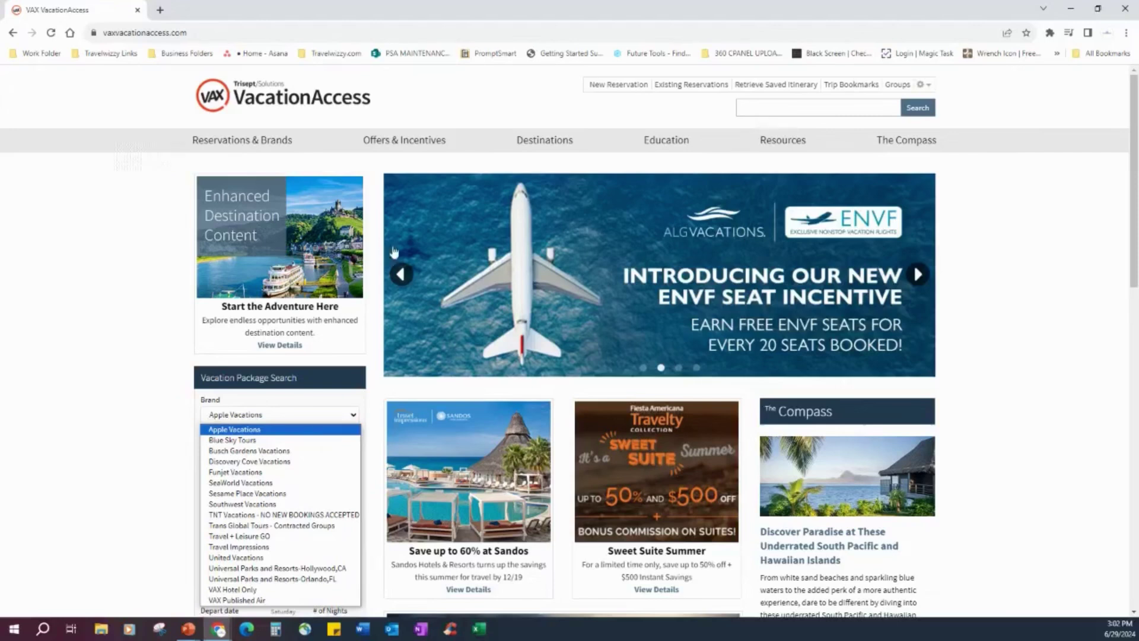
mouse_move(647, 139)
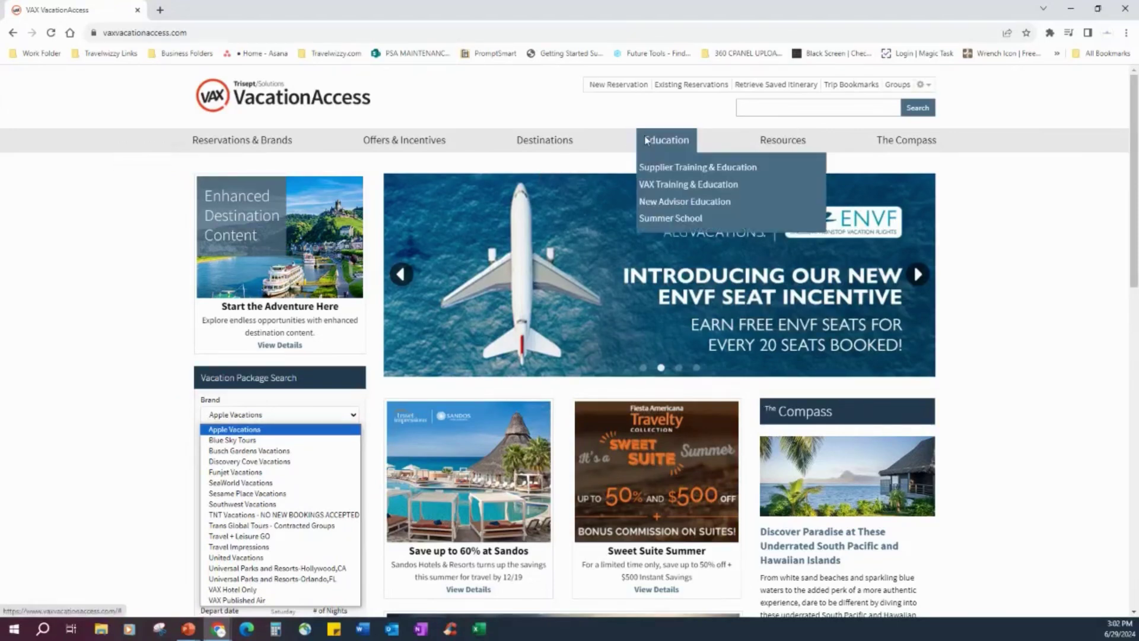